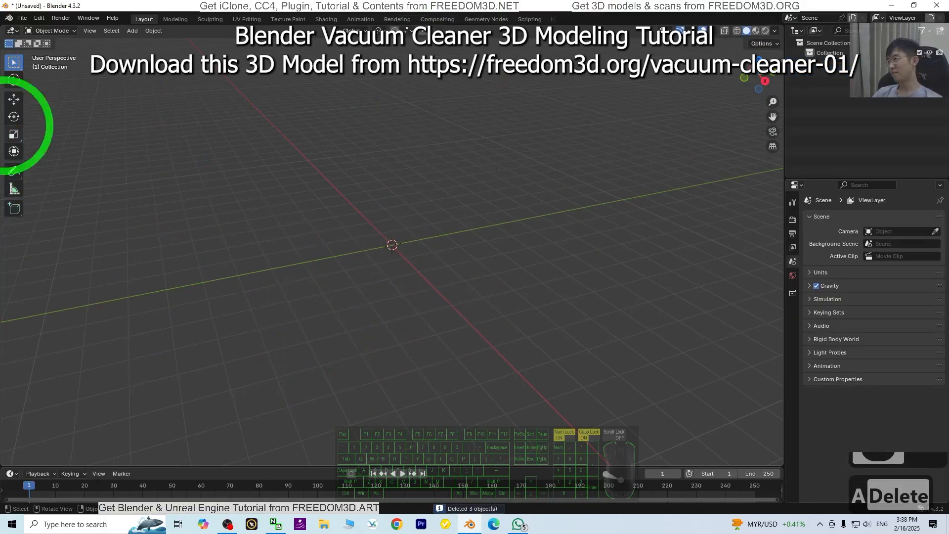
Add a cylinder mesh at the scene origin
click(132, 31)
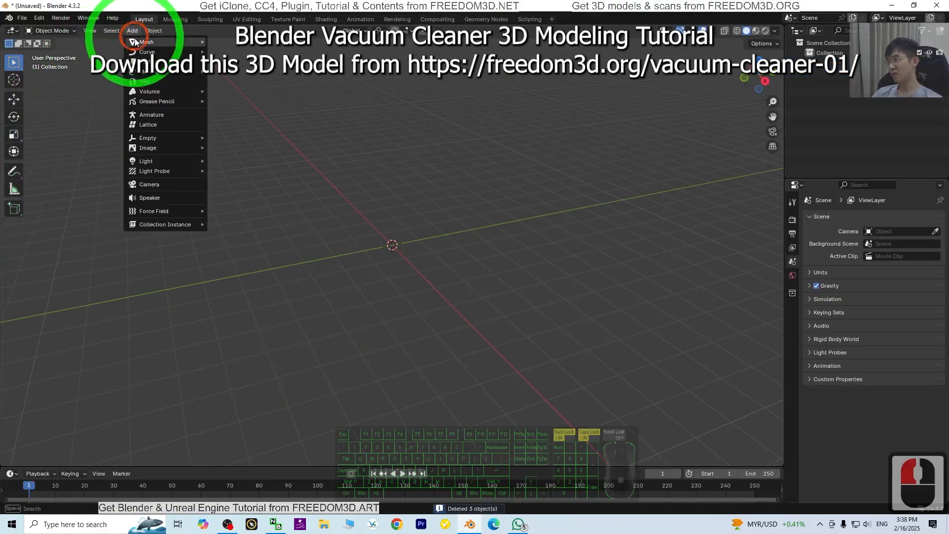
click(147, 42)
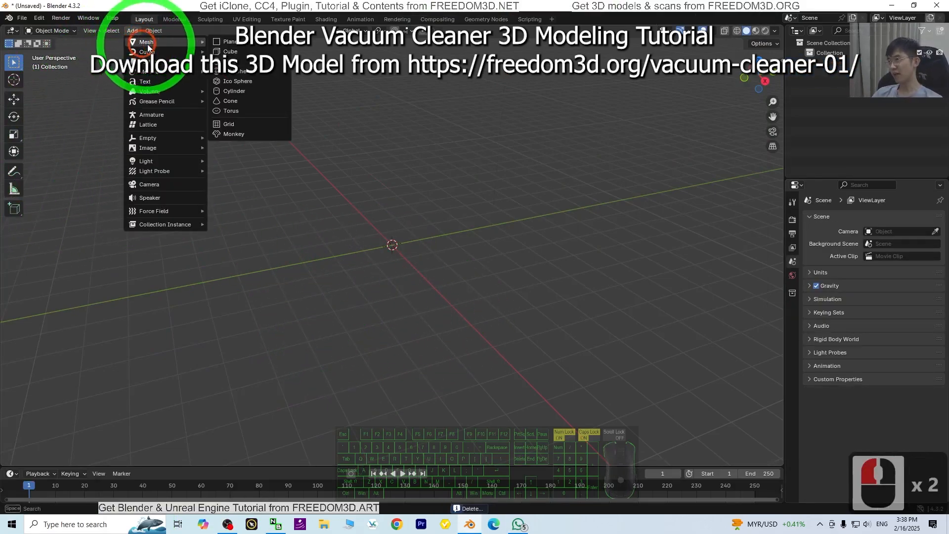
click(238, 93)
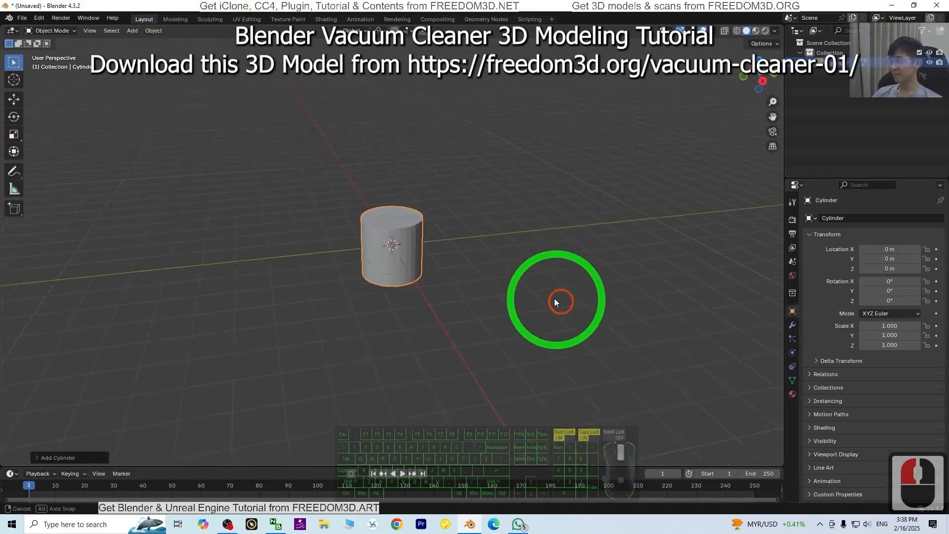
scroll(470, 231, up, 3)
shift+middle_drag(477, 248, 452, 282)
Enter Edit Mode on the cylinder and switch to face selection
click(66, 5)
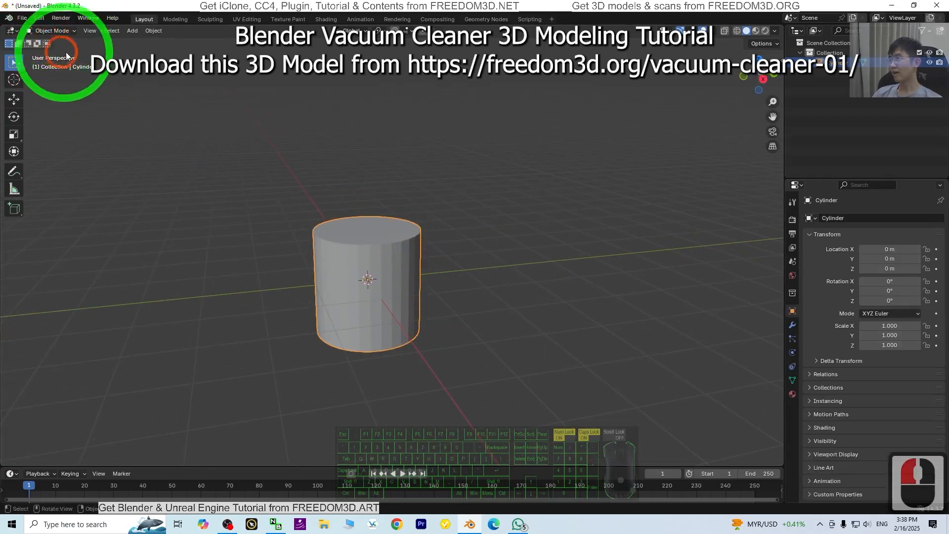
click(52, 31)
click(69, 53)
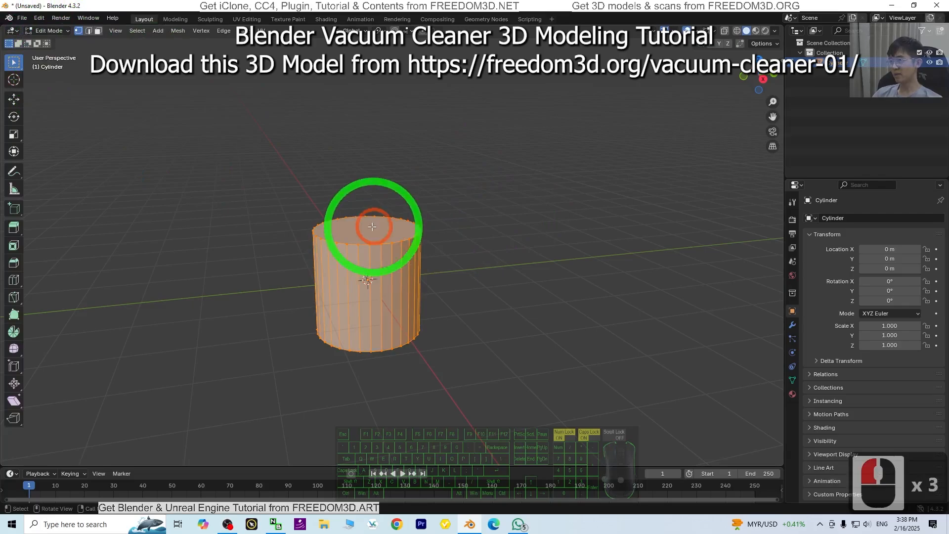
click(84, 100)
click(97, 30)
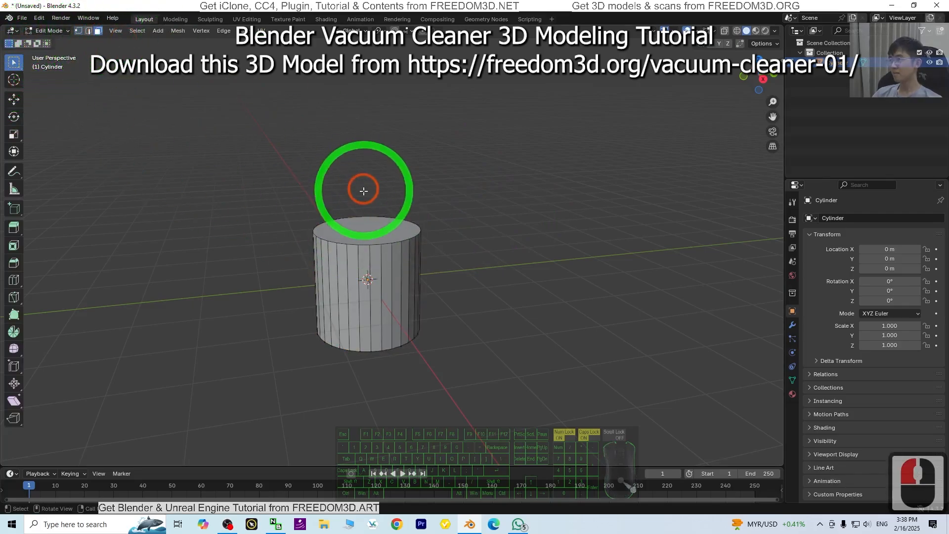
Lower the cylinder's top face slightly along the Z axis to shorten the body
click(388, 220)
click(14, 99)
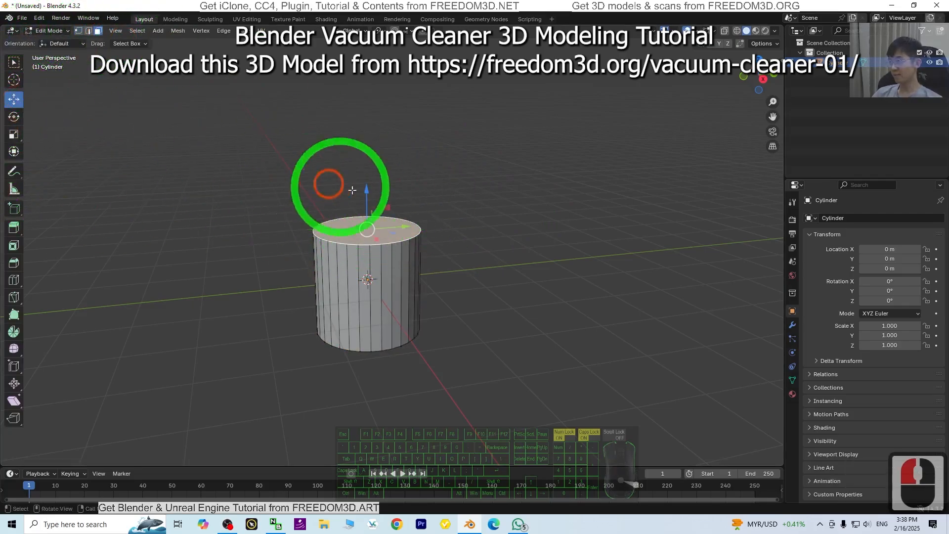
drag(366, 193, 379, 209)
click(360, 246)
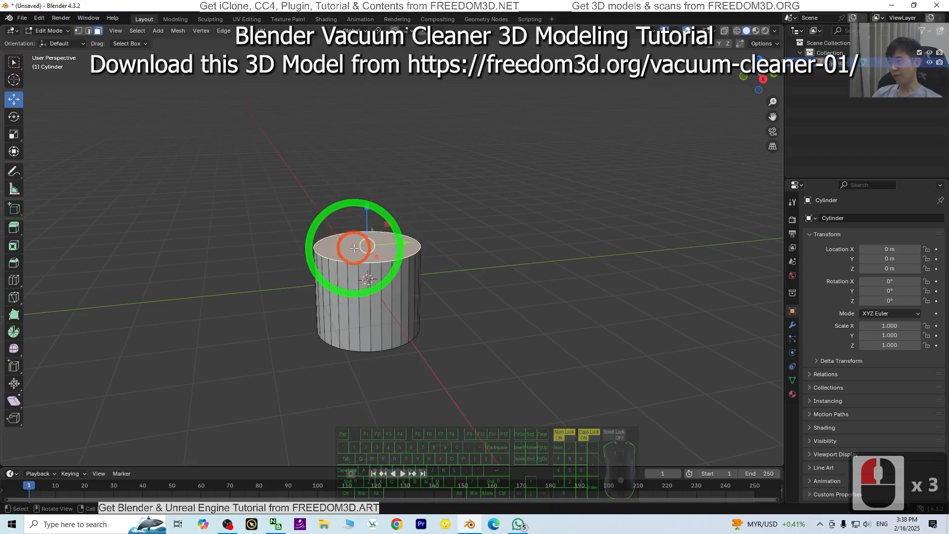
Extrude the top face upward to form a second, shorter section, and raise it slightly along Z
key(e)
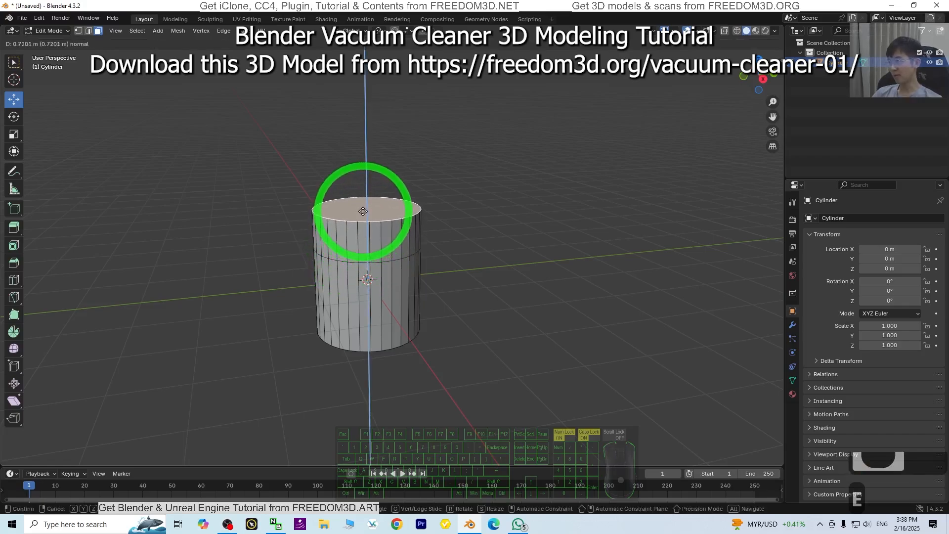
click(363, 206)
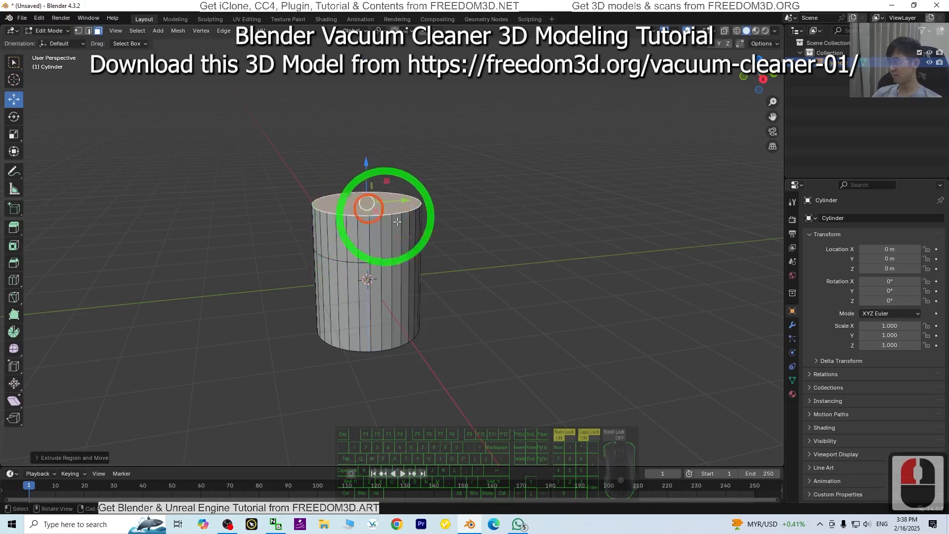
middle_drag(580, 344, 387, 182)
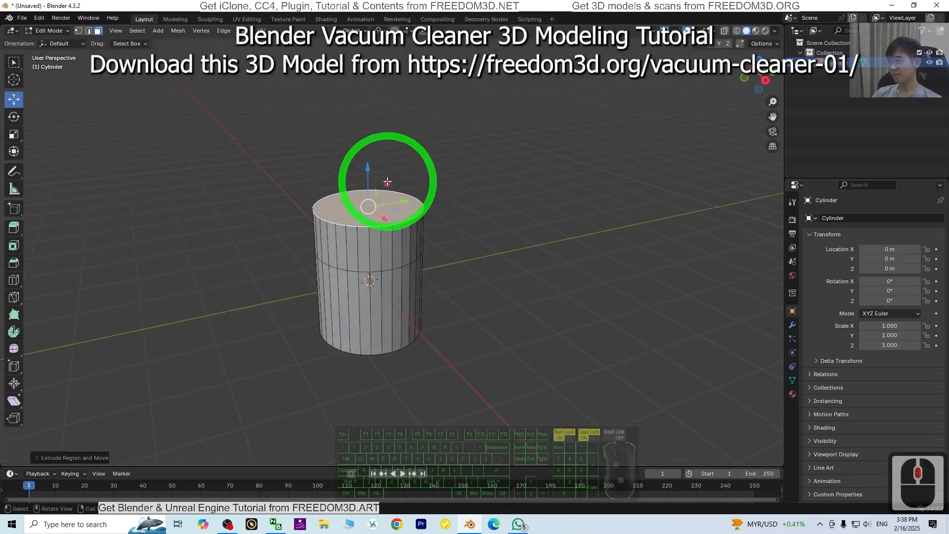
drag(369, 167, 368, 163)
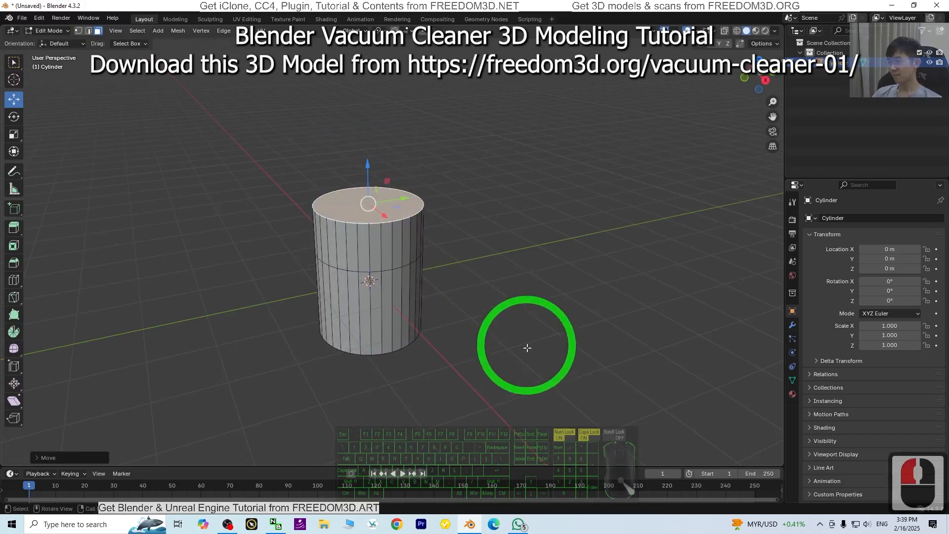
middle_drag(526, 346, 634, 112)
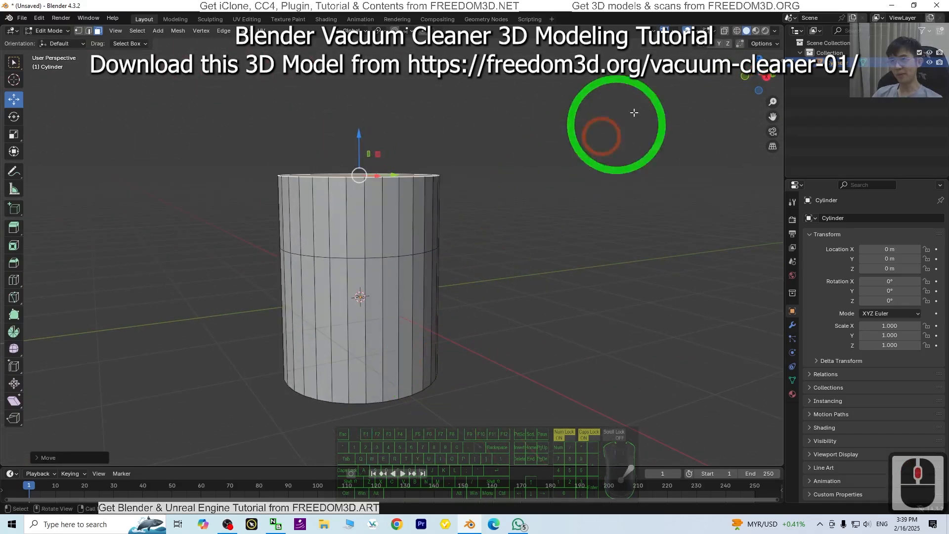
Switch the viewport to Material Preview shading and create a new material on the cylinder
click(755, 31)
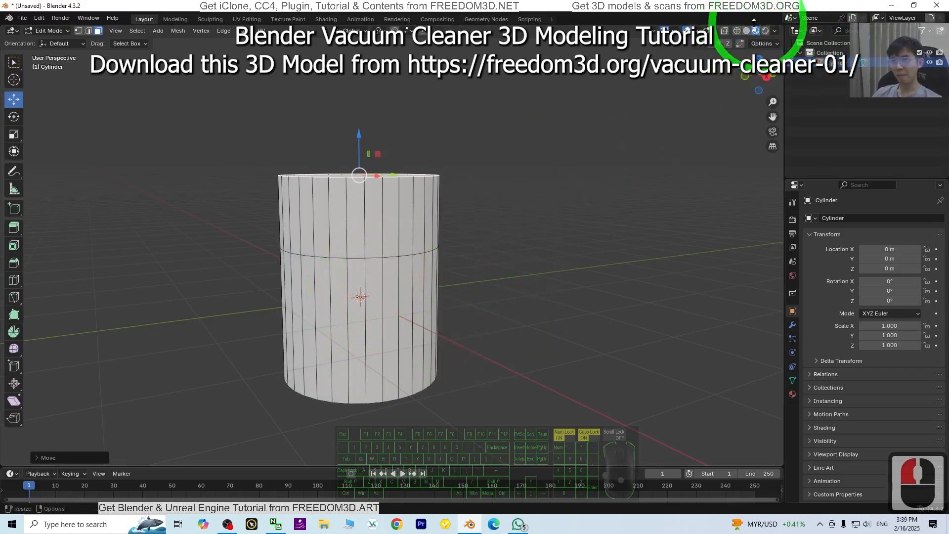
double_click(364, 321)
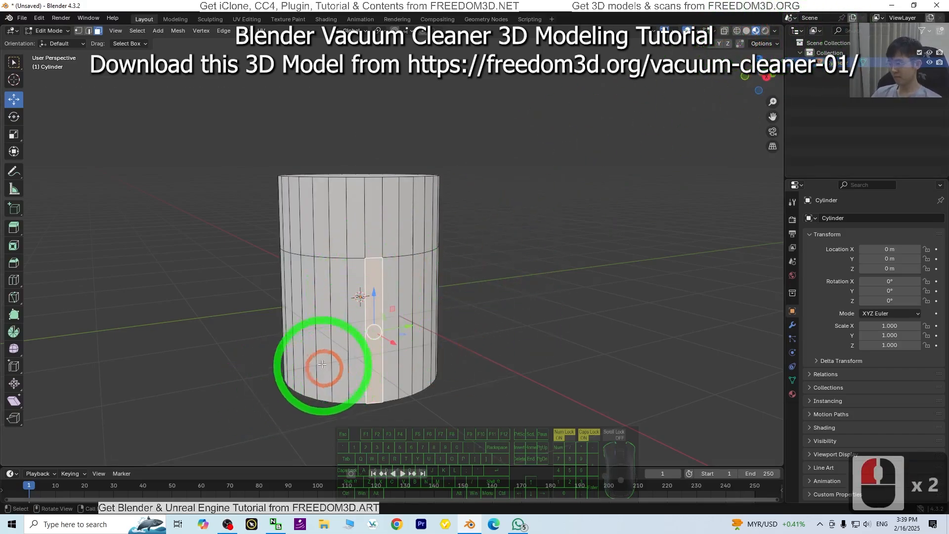
click(792, 394)
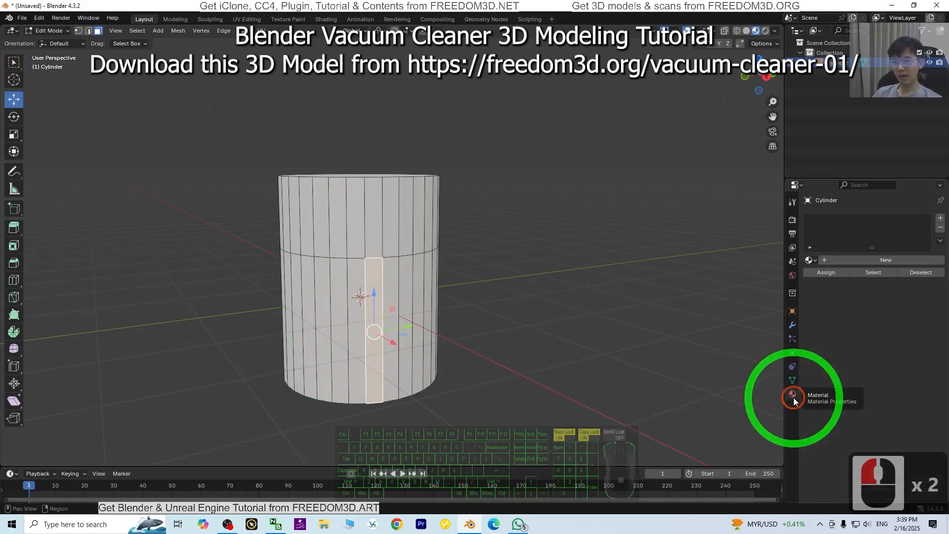
click(852, 261)
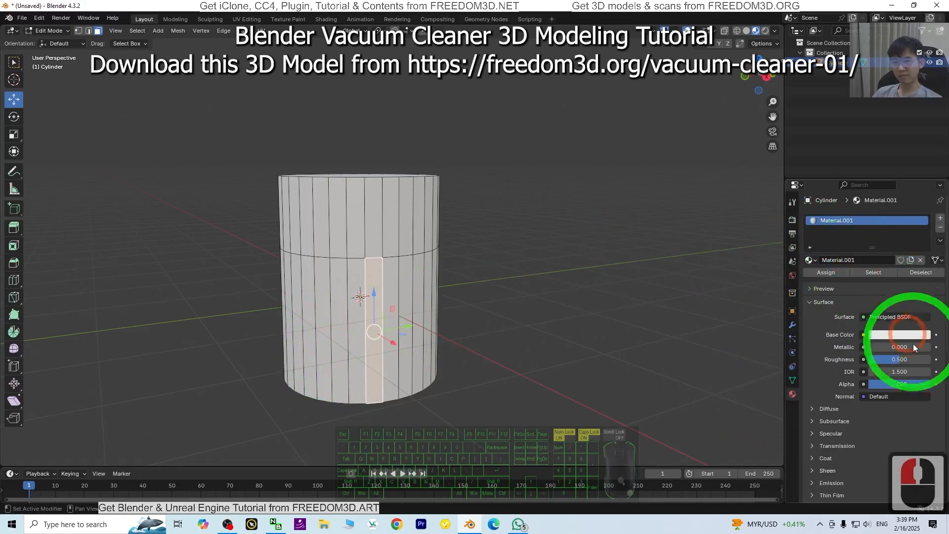
Rename the new material as WHITE
double_click(844, 222)
text(WHITE)
key(Return)
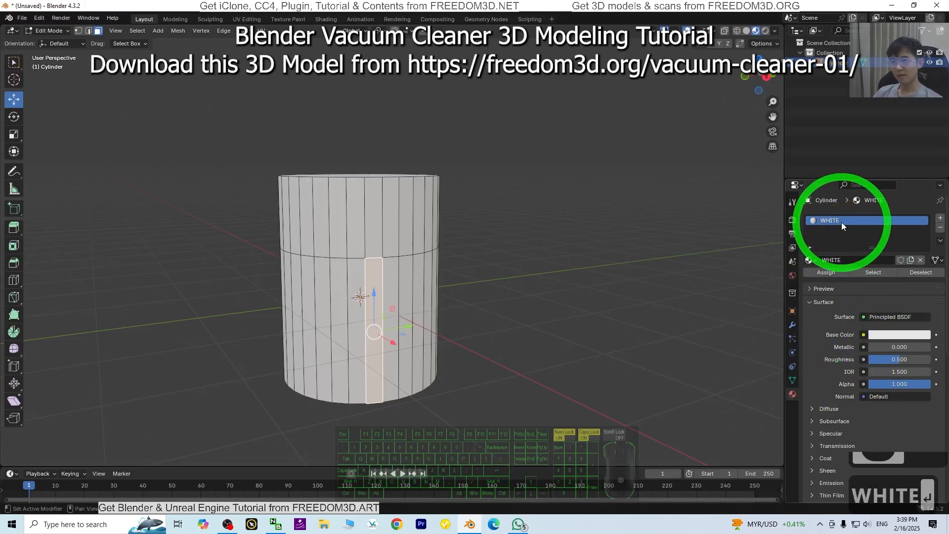
Rename the cylinder's material in lowercase as white
double_click(843, 221)
key(Caps_Lock)
text(whji)
key(BackSpace)
key(BackSpace)
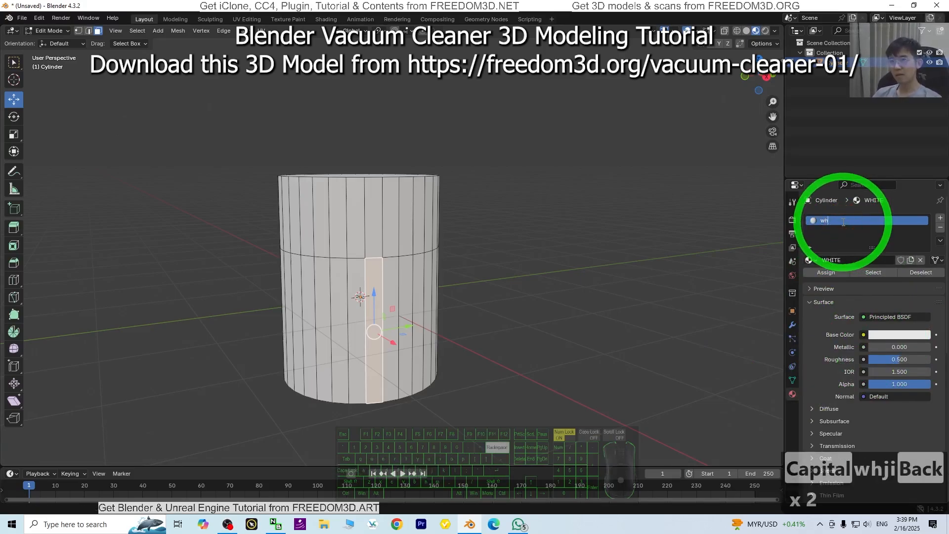
text(ite)
key(Return)
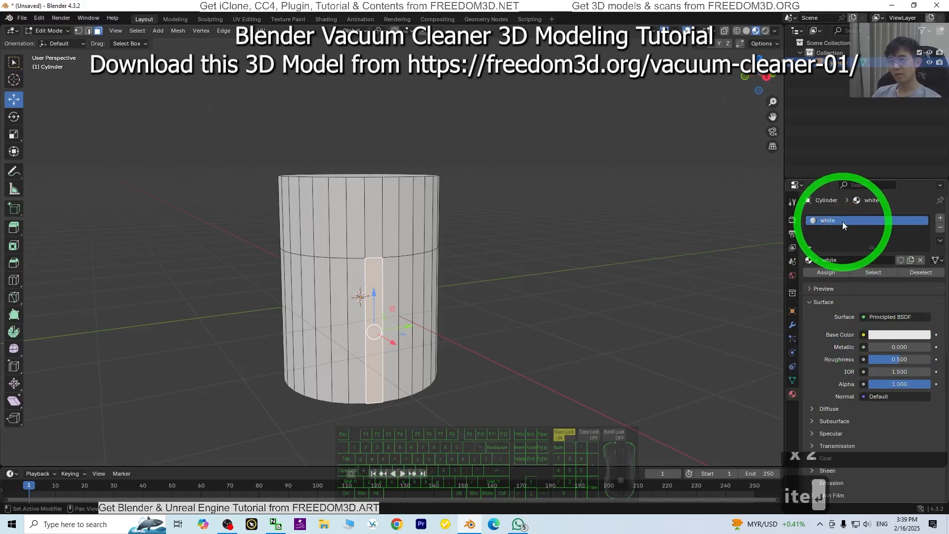
Add a second material slot to the cylinder and create a new material in it
click(940, 219)
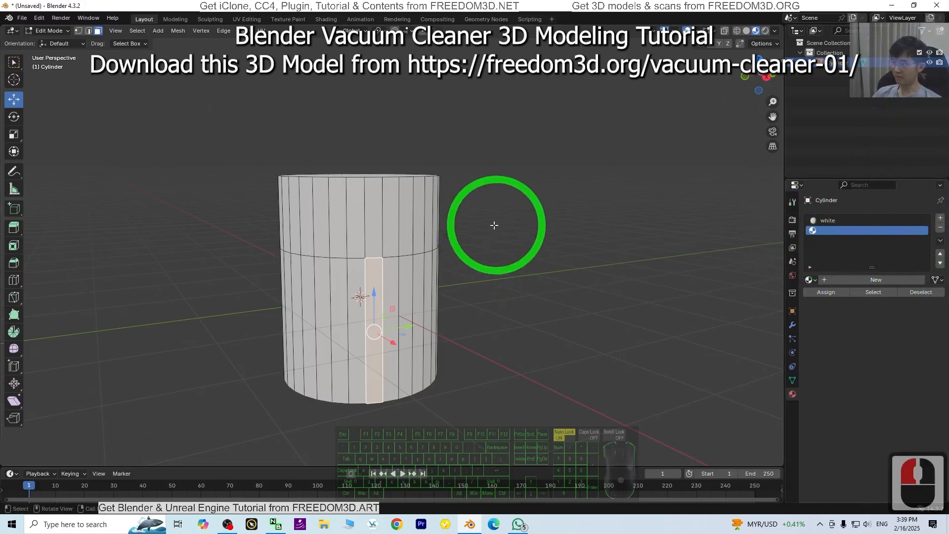
click(375, 225)
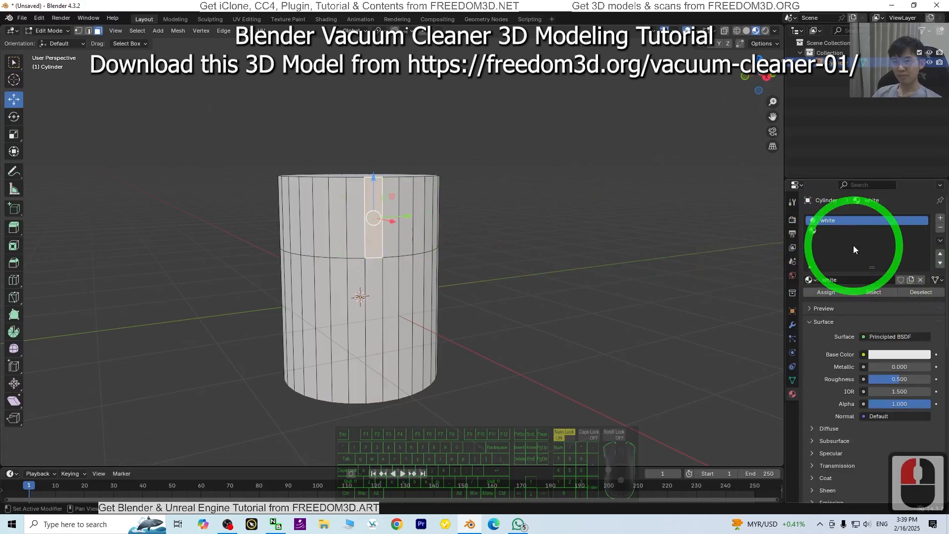
click(825, 232)
click(868, 280)
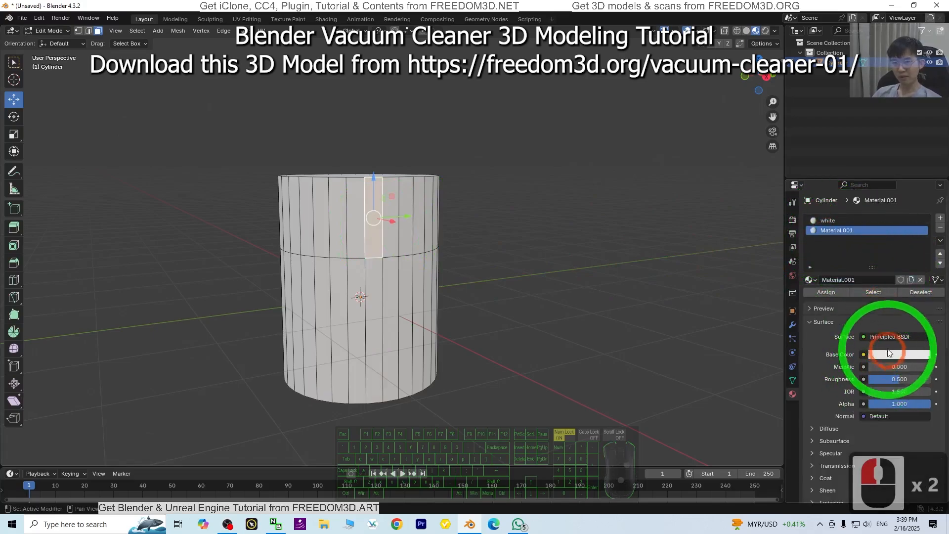
Set the second material's base color to a bright cyan blue and rename it as blue
click(882, 355)
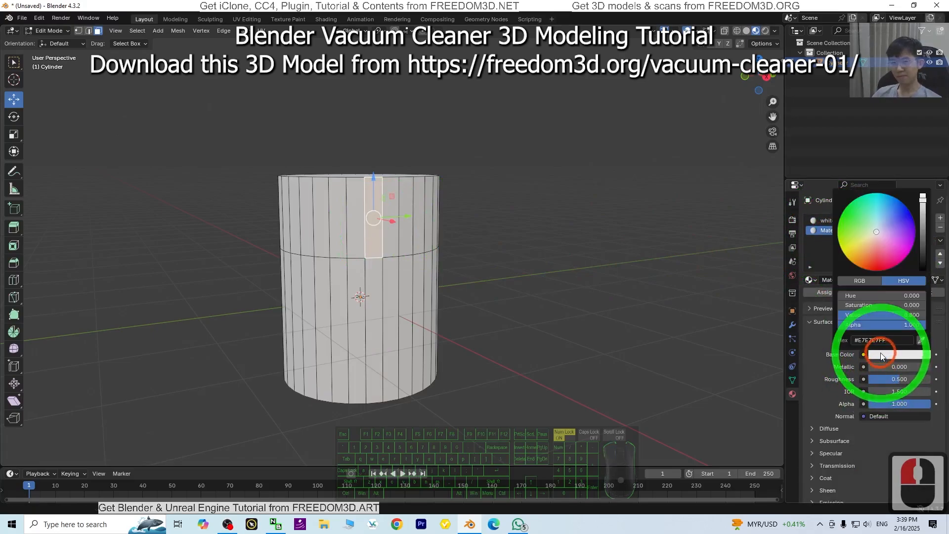
drag(879, 230, 883, 193)
click(802, 349)
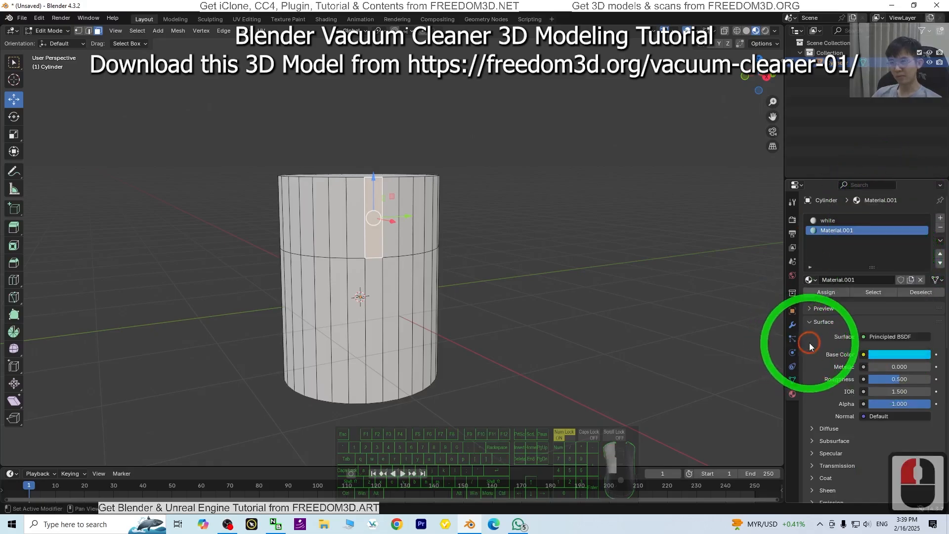
click(809, 343)
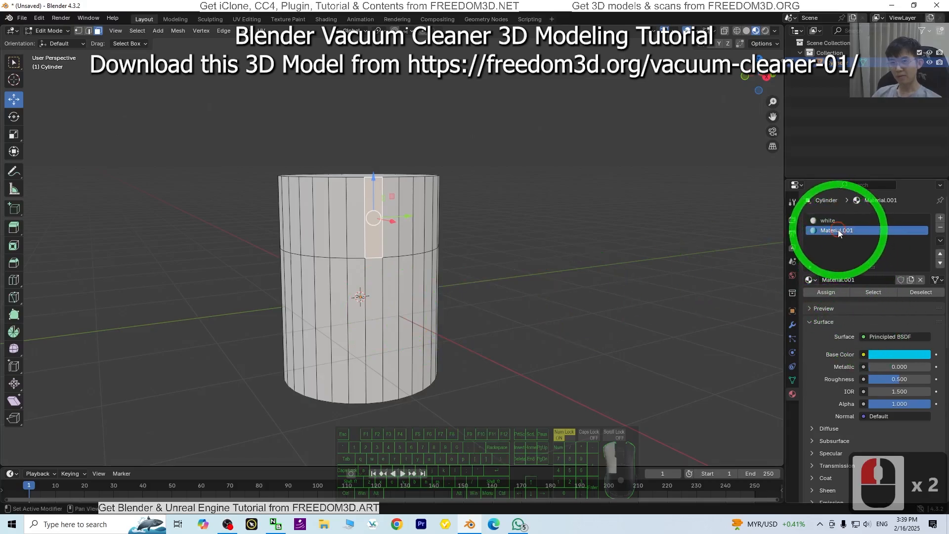
text(blue)
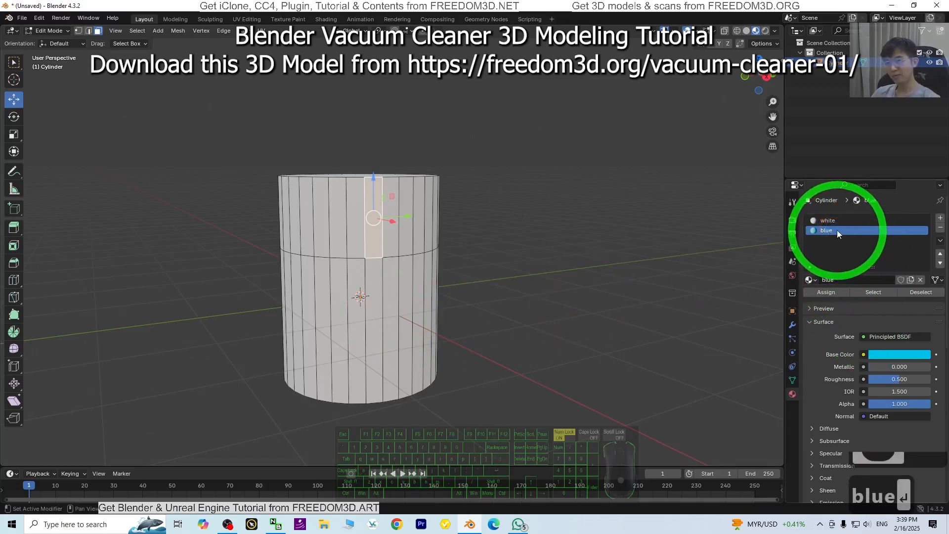
Select the full ring of side faces on the cylinder's lower section and assign the blue material to them
click(364, 345)
middle_drag(254, 354, 424, 364)
ctrl+click(356, 348)
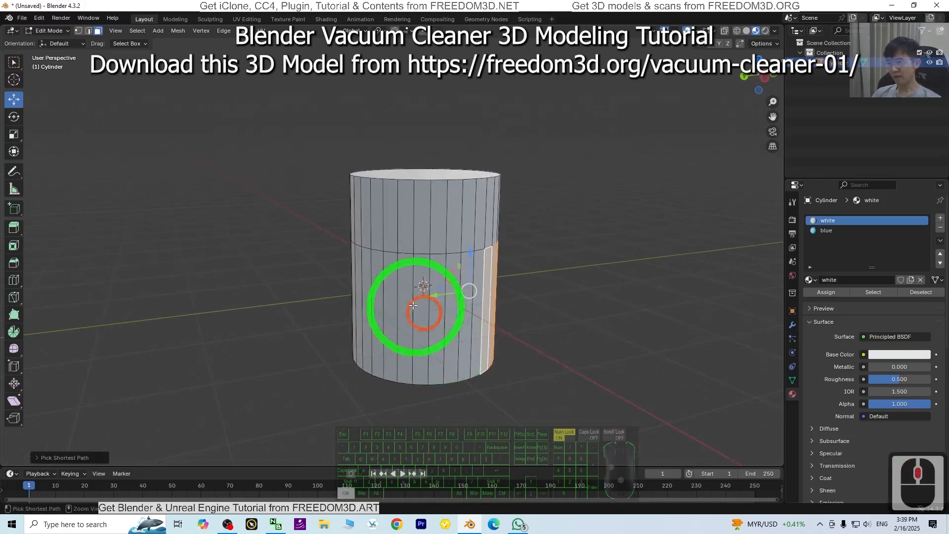
middle_drag(314, 328, 375, 334)
ctrl+click(392, 348)
ctrl+click(391, 340)
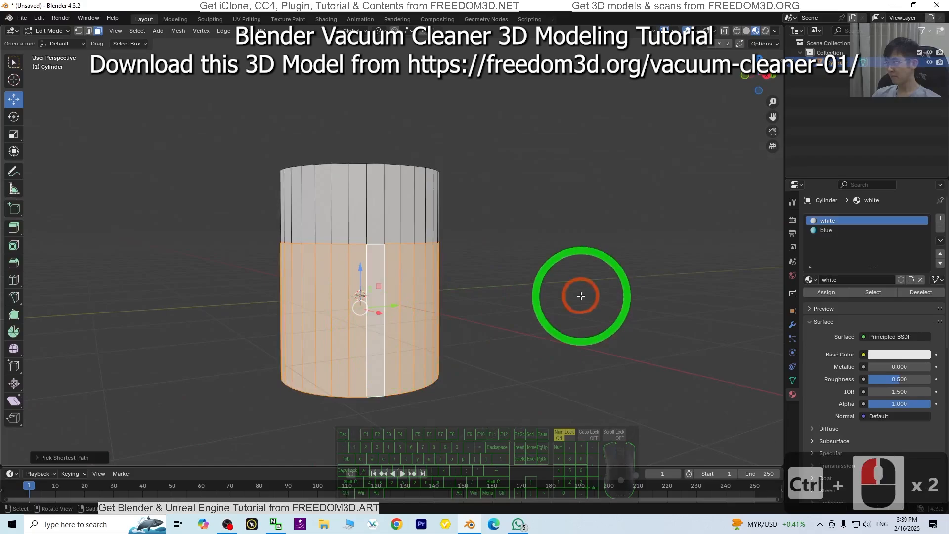
middle_drag(578, 292, 441, 277)
click(833, 231)
click(826, 292)
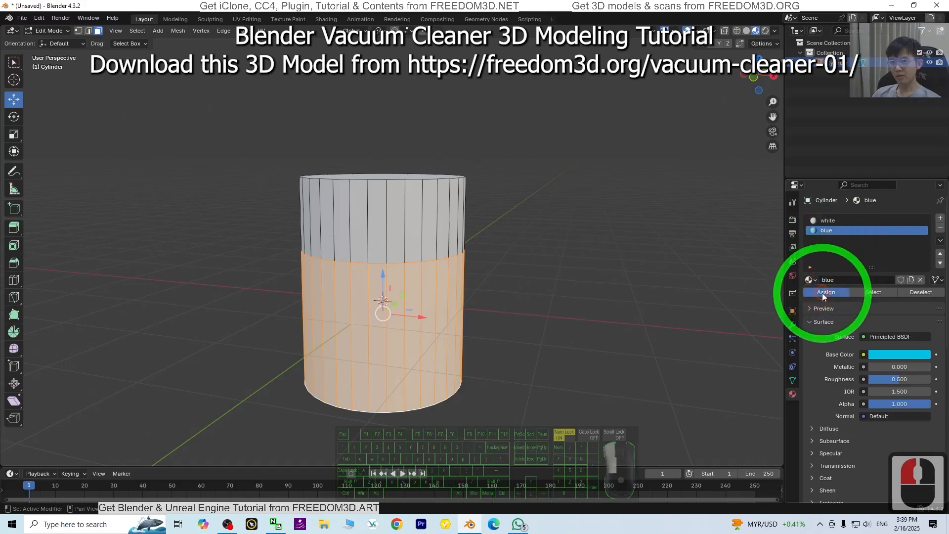
Make the blue material translucent with an alpha of 0.457 and set its roughness to 0
middle_drag(542, 313, 667, 356)
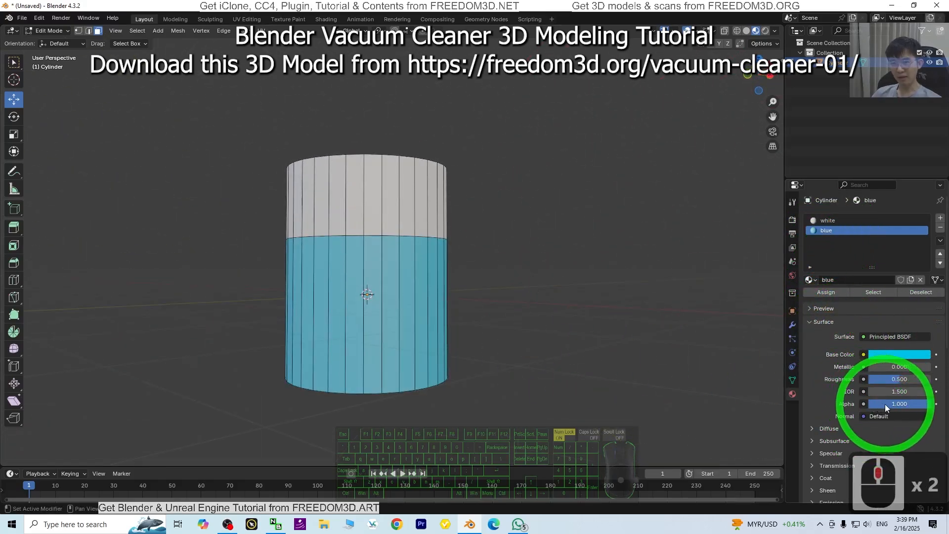
mouse_move(885, 405)
mouse_down()
mouse_move(138, 403)
mouse_move(101, 411)
mouse_up()
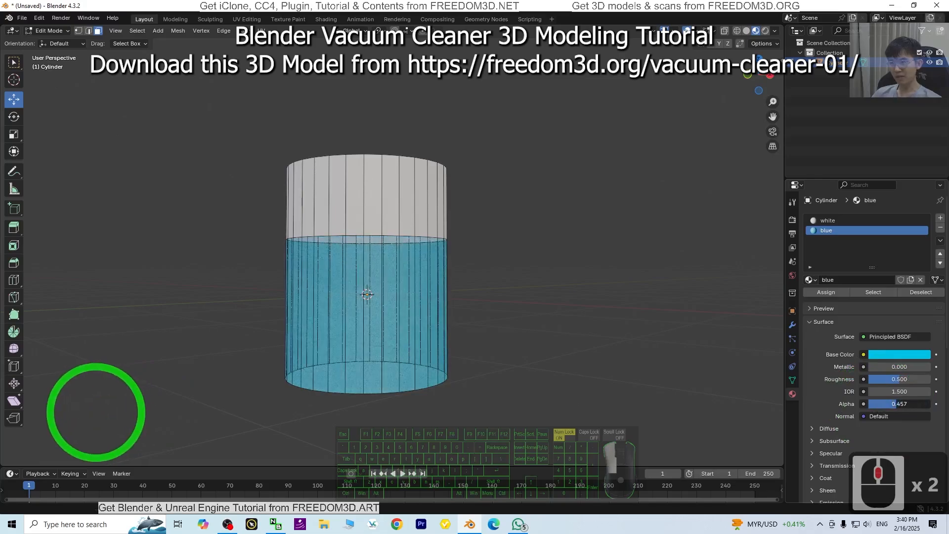
middle_drag(477, 265, 509, 321)
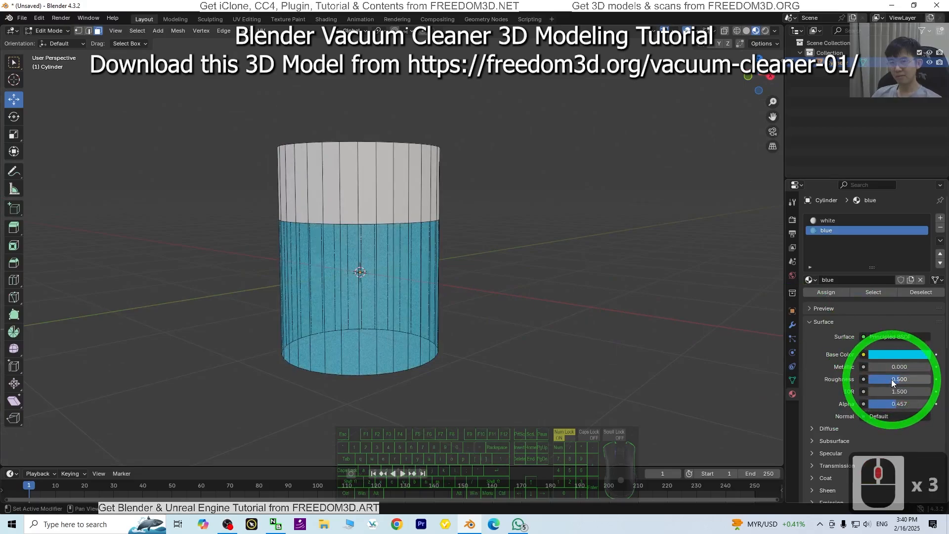
drag(892, 382, 852, 379)
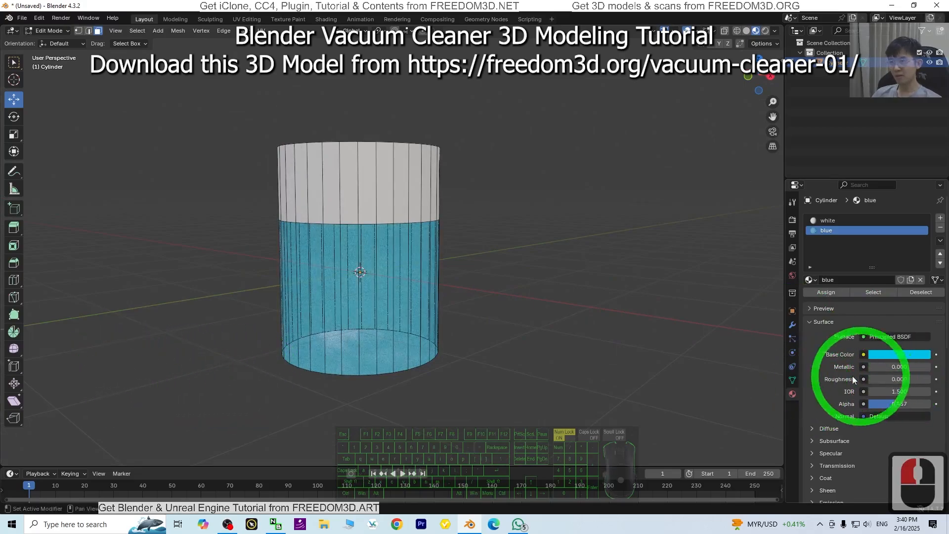
middle_drag(613, 326, 559, 301)
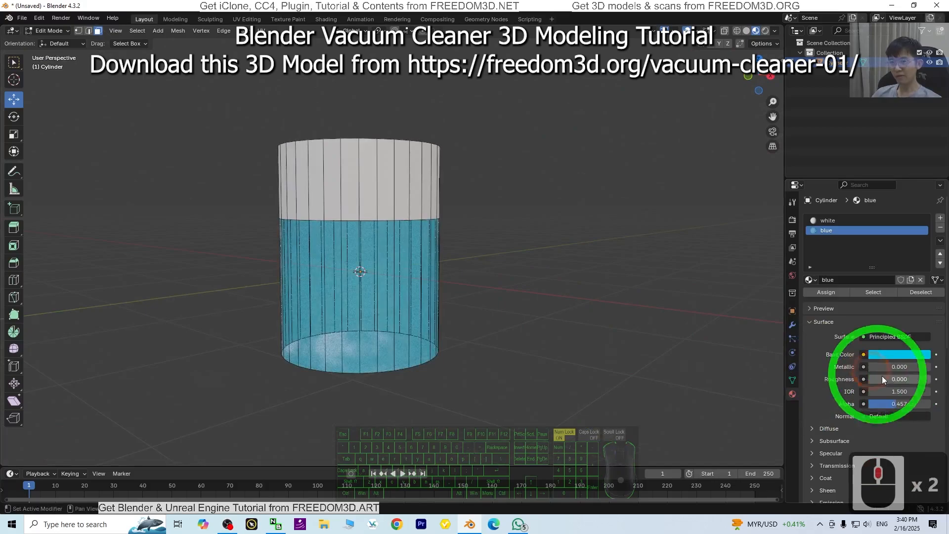
Set the blue material's render method to Blended and check the translucent section from above
scroll(896, 376, down, 13)
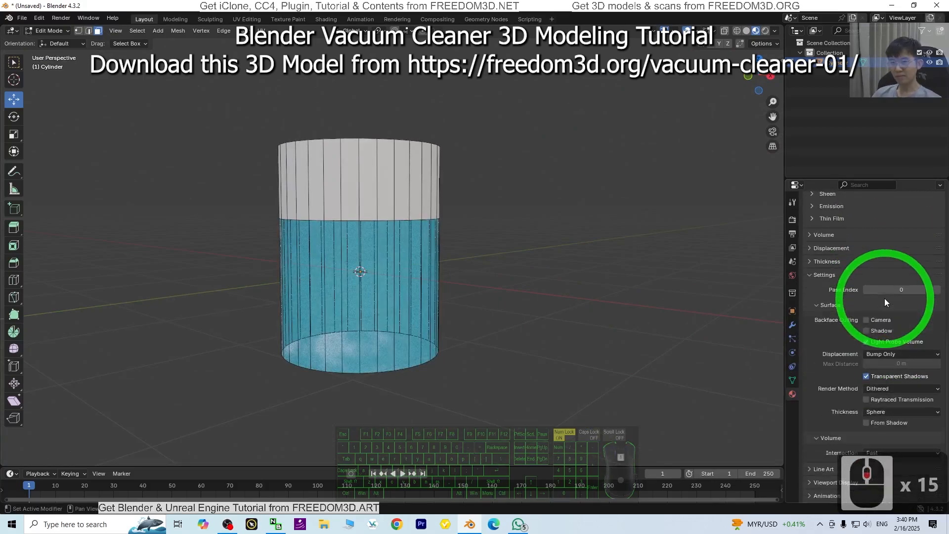
click(883, 388)
click(879, 410)
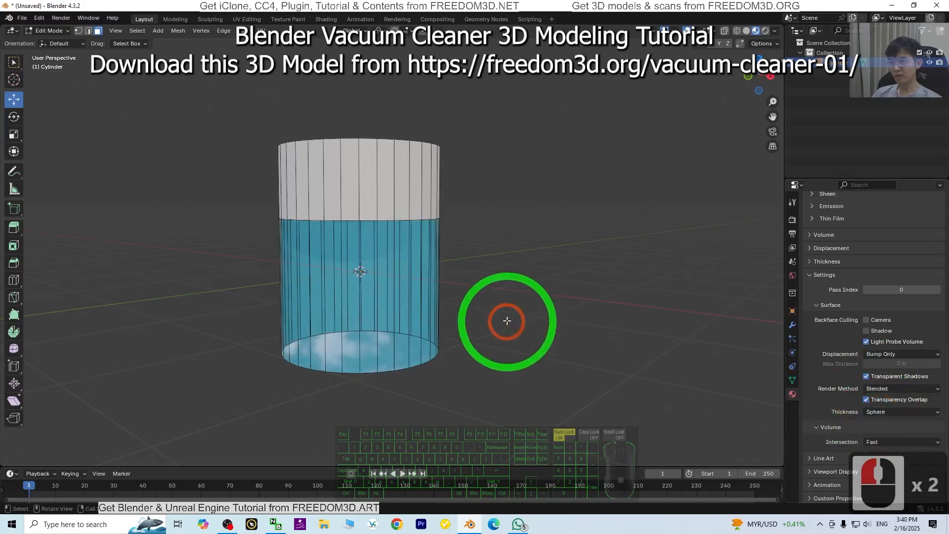
middle_drag(505, 323, 383, 287)
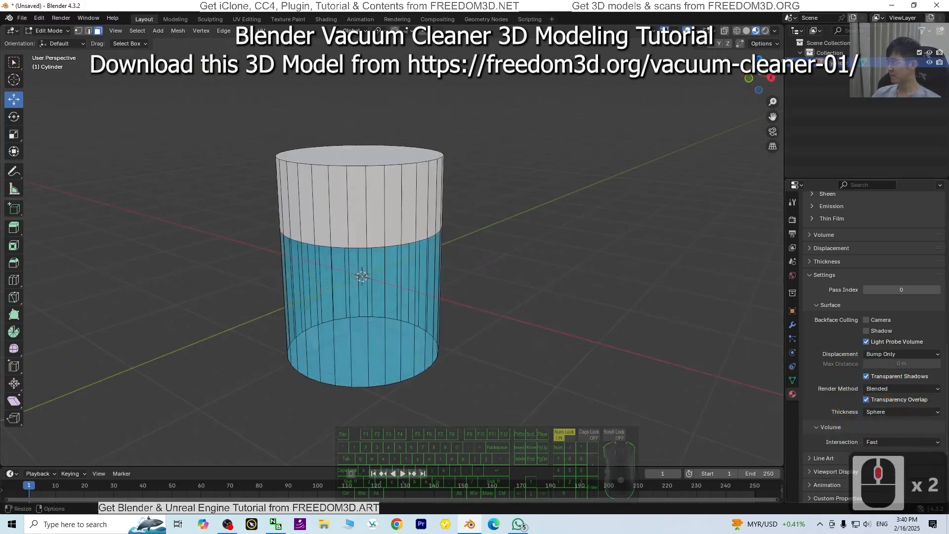
scroll(434, 307, up, 4)
scroll(578, 354, down, 2)
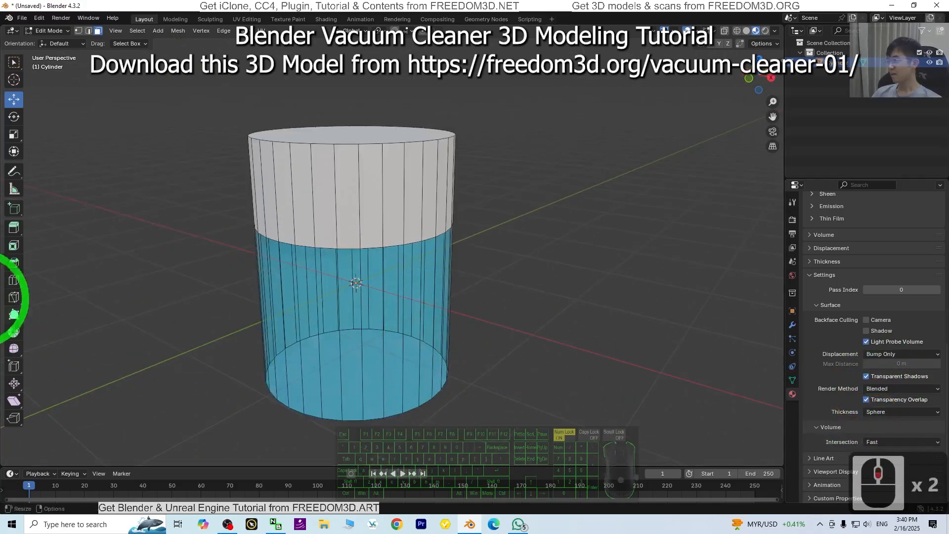
scroll(360, 267, down, 1)
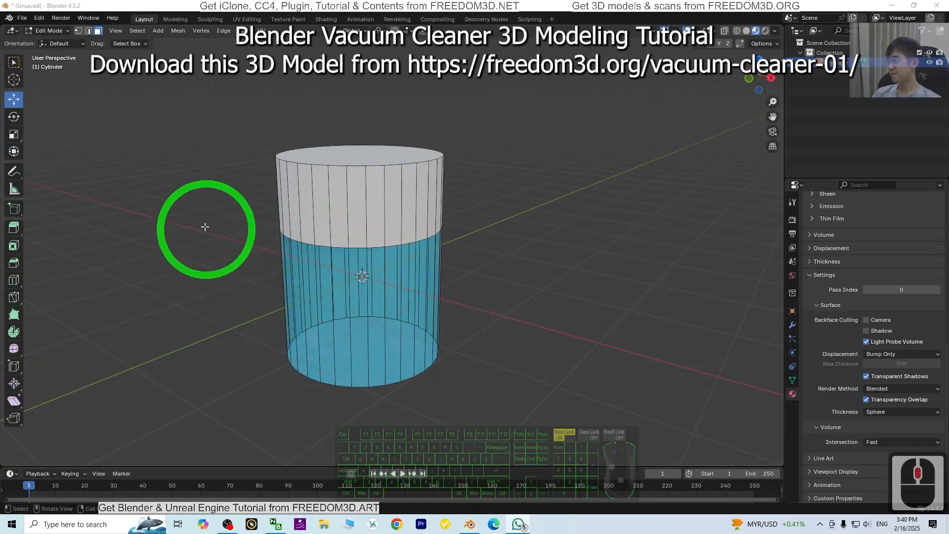
Return to Object Mode and add a second mesh cylinder at the centre of the vacuum body
click(49, 31)
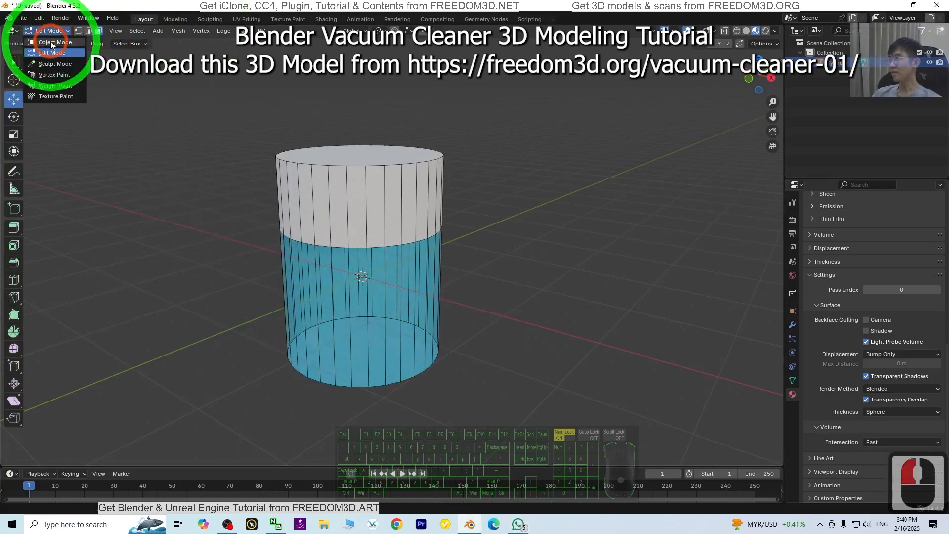
click(51, 43)
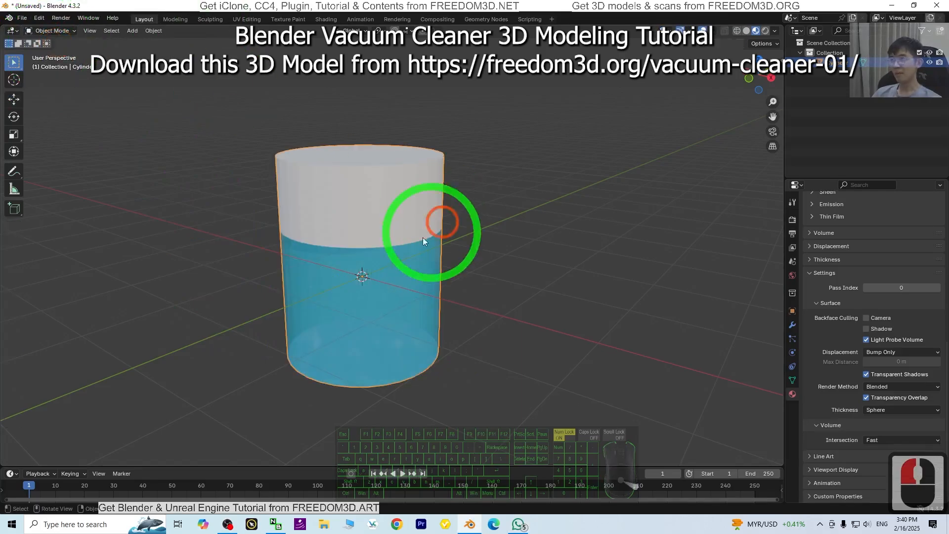
middle_drag(422, 237, 234, 183)
click(132, 31)
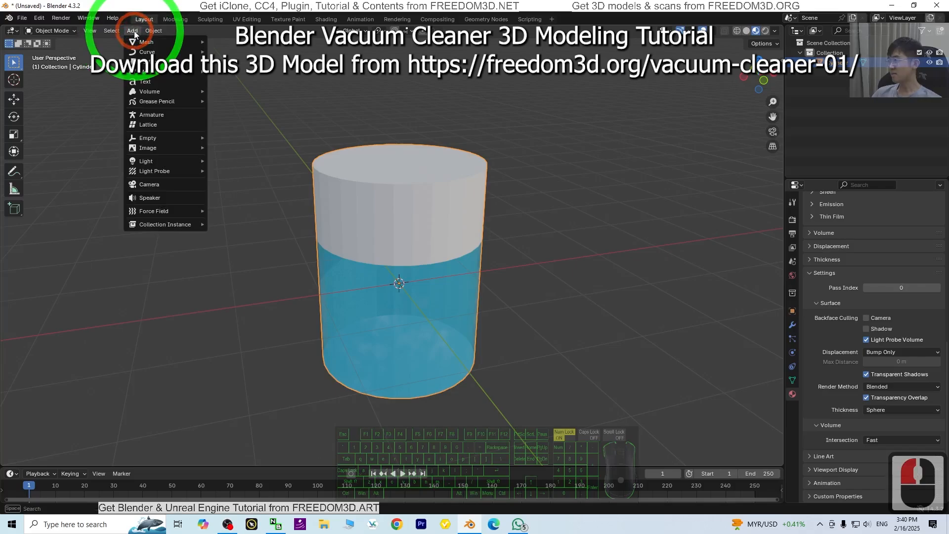
mouse_move(145, 43)
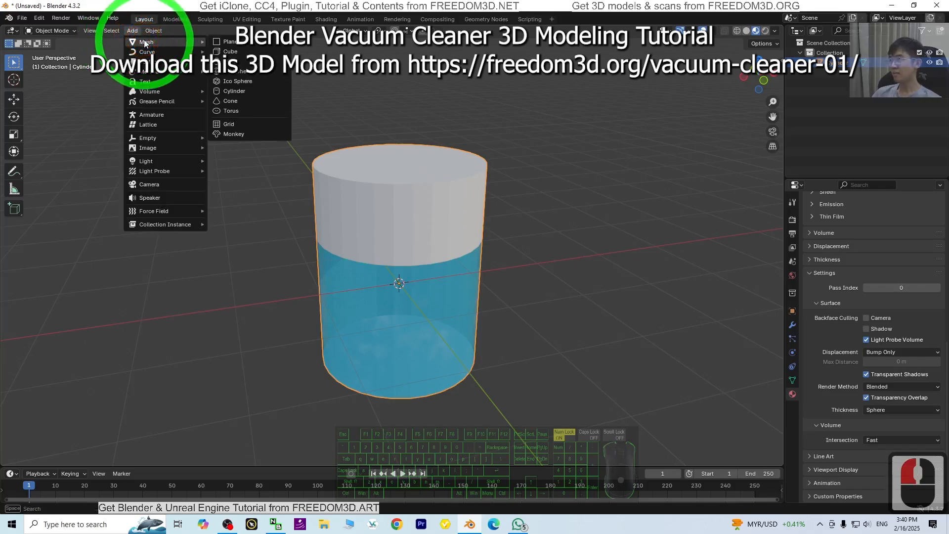
click(230, 91)
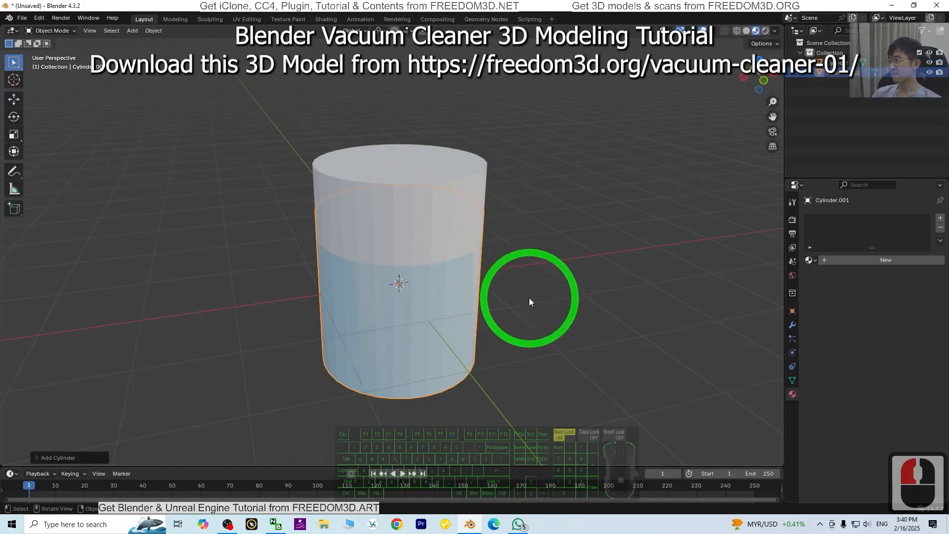
Rotate the new cylinder to exactly 90° about the Y axis so it lies horizontally
middle_drag(573, 353, 562, 336)
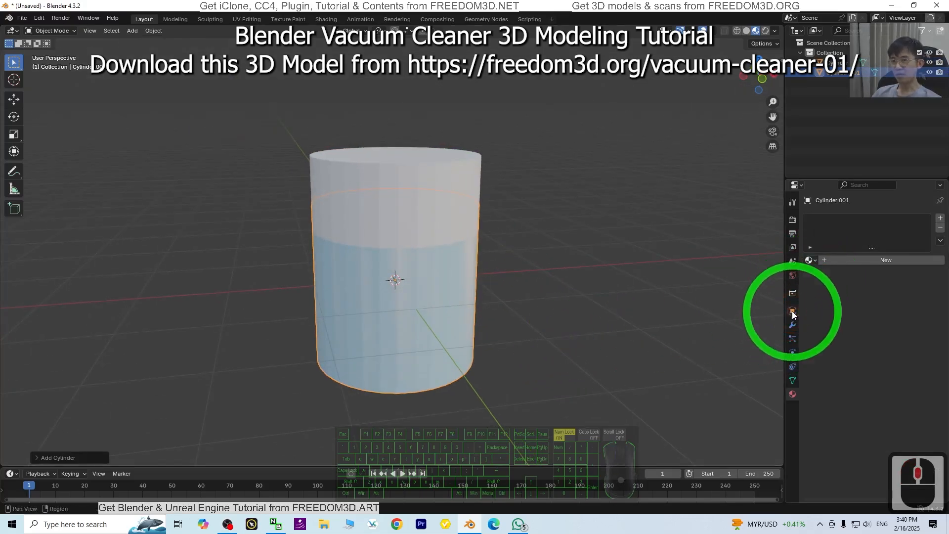
click(793, 312)
click(14, 117)
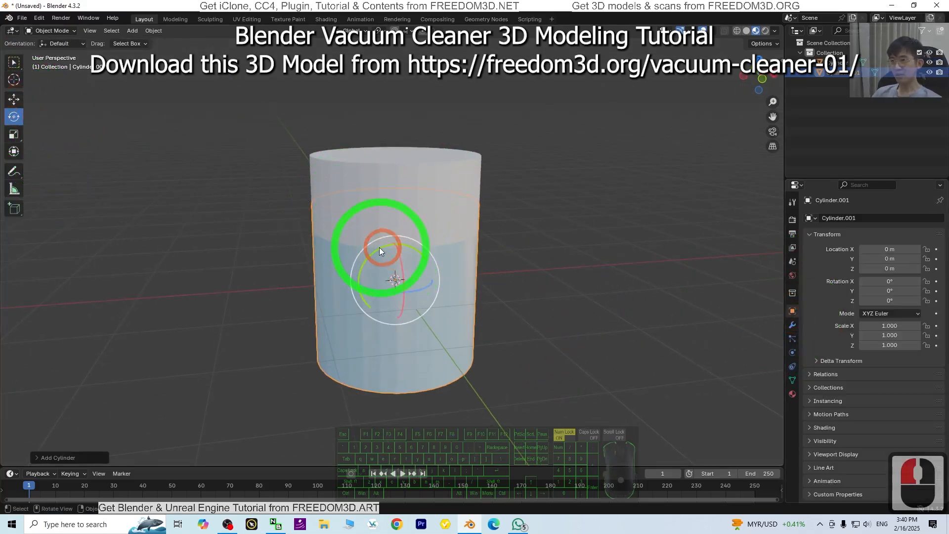
drag(381, 250, 346, 272)
double_click(871, 290)
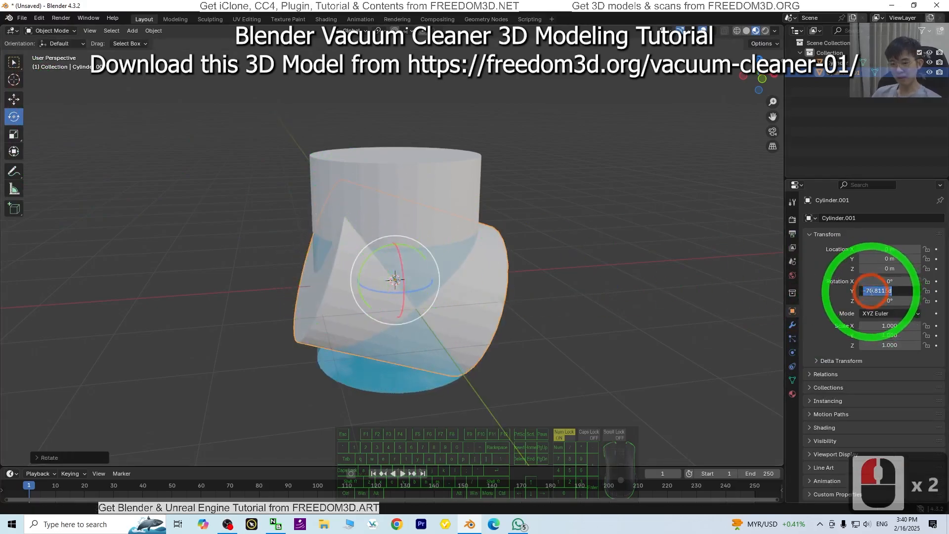
text(90)
key(Return)
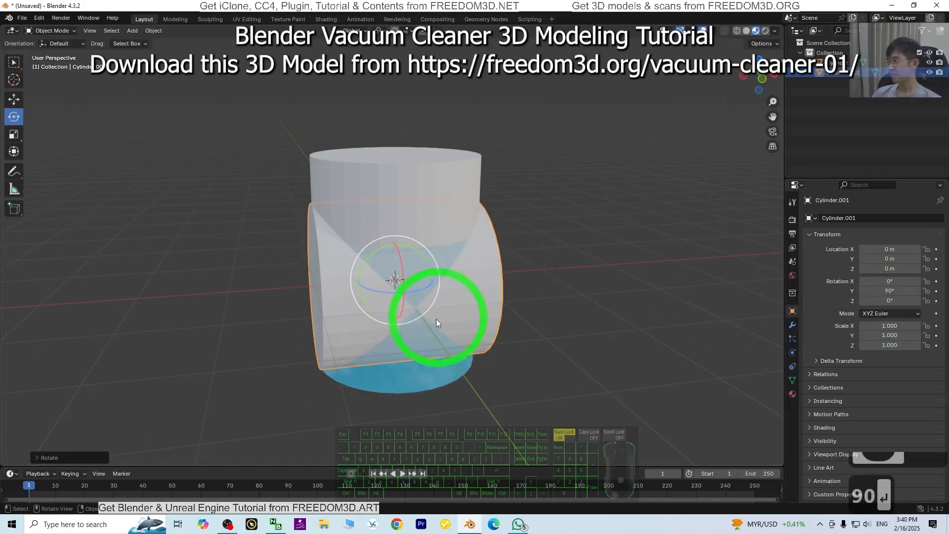
Scale the horizontal cylinder to about 0.457 and move it to the body's negative X side at about X -1.39 m, Z 0.51 m
middle_drag(436, 322, 591, 291)
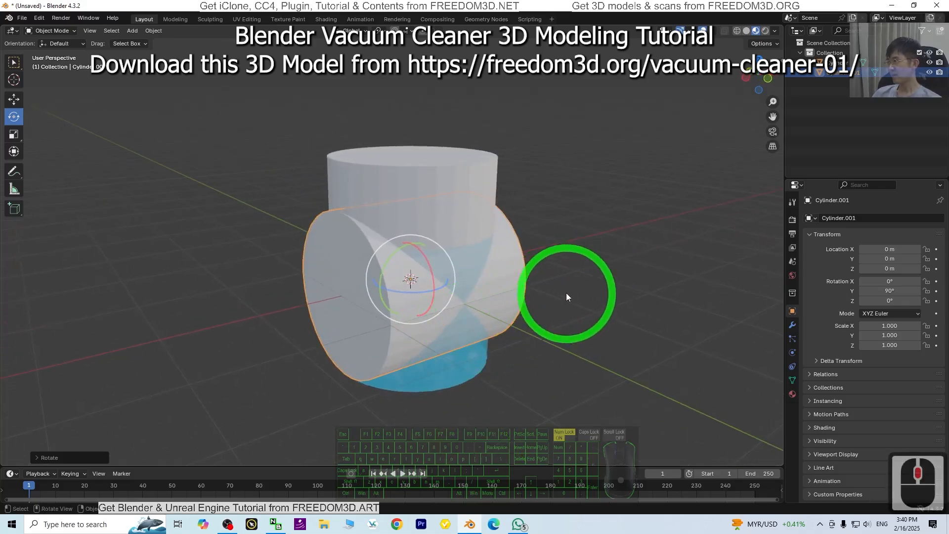
key(s)
click(477, 283)
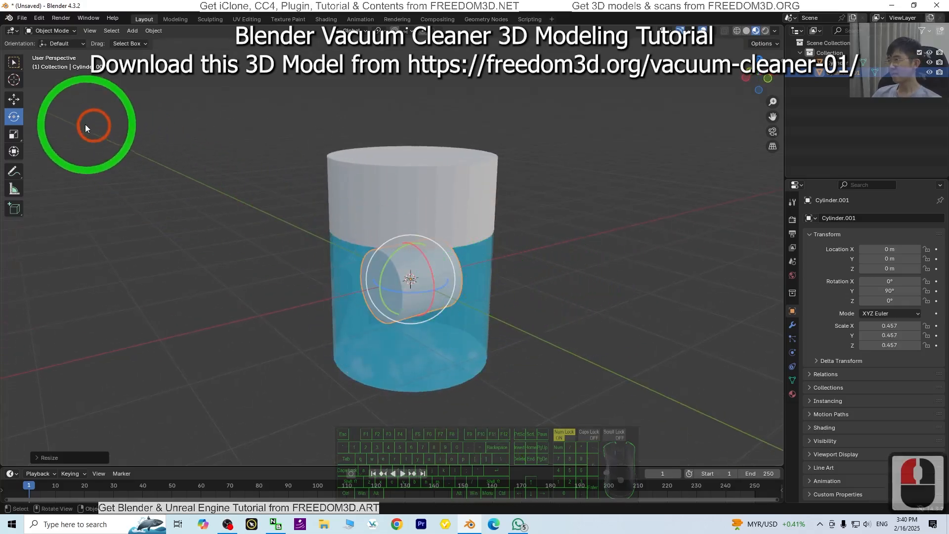
click(14, 103)
drag(410, 246, 339, 252)
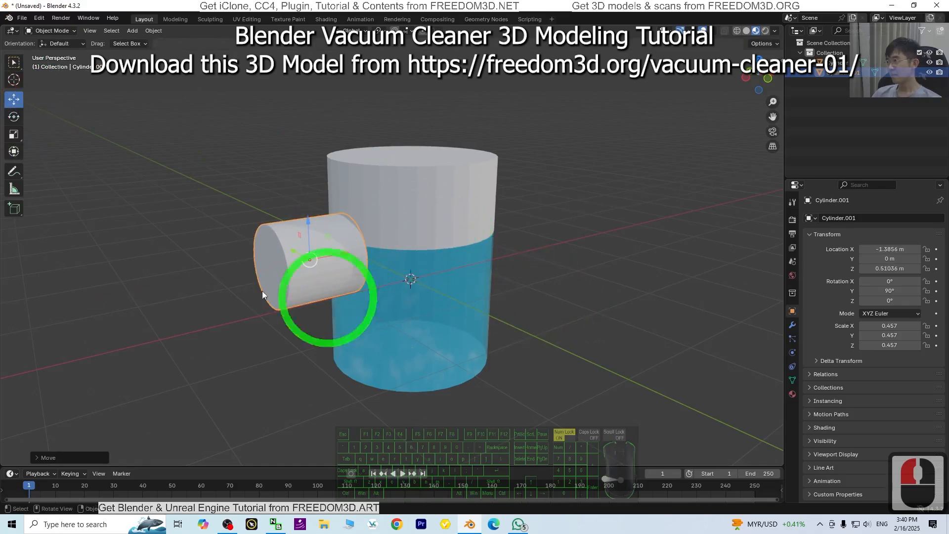
Check the reference photo and, in front view, lower the small cylinder to about Z 0.229 m, level with the blue section's upper edge
drag(462, 210, 487, 2)
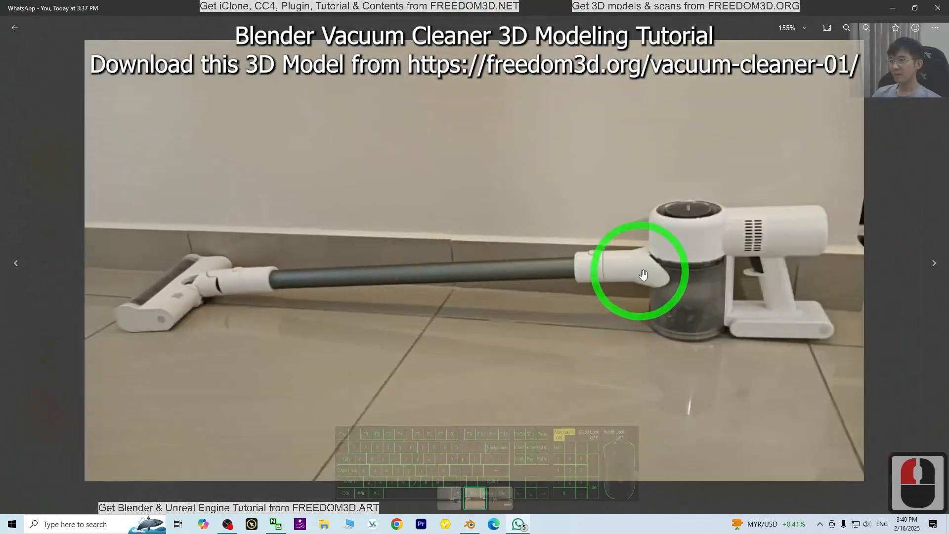
drag(798, 10, 948, 10)
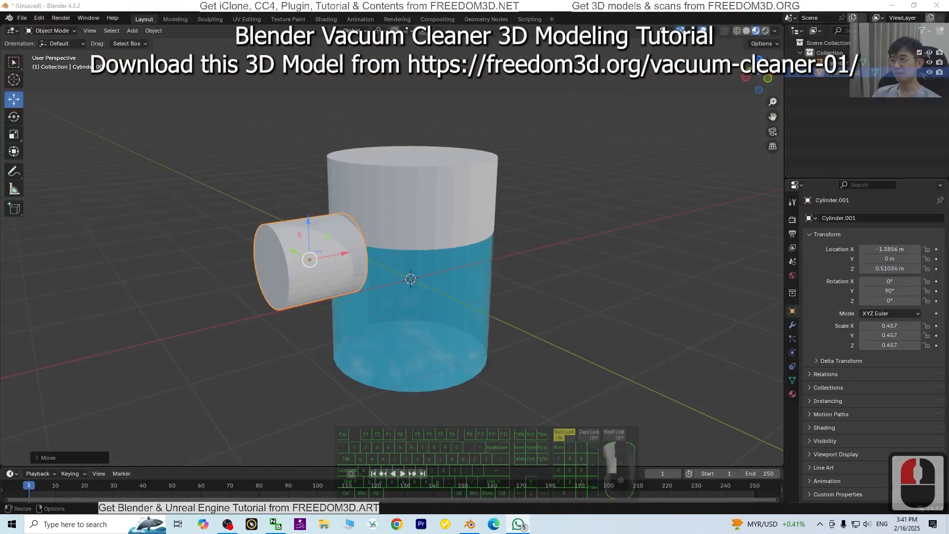
scroll(583, 339, up, 3)
middle_drag(583, 339, 568, 267)
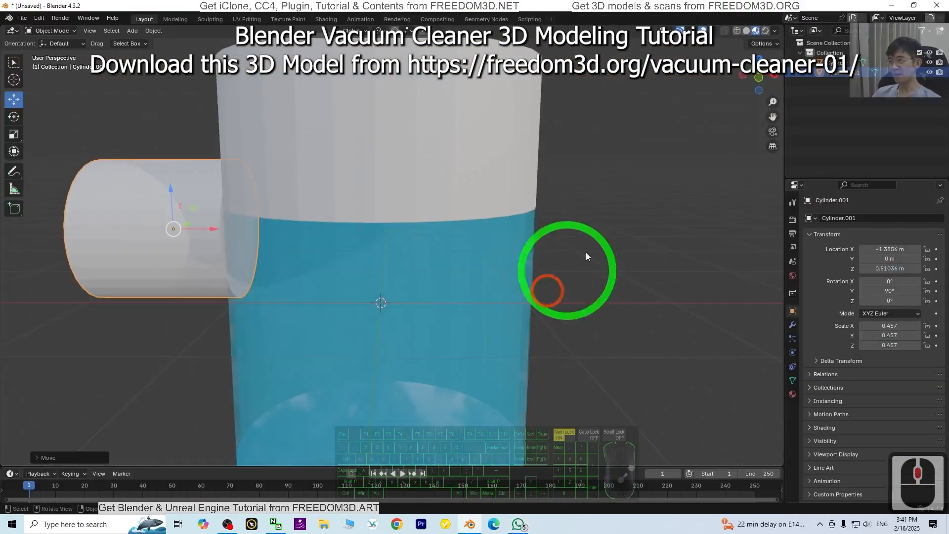
click(758, 81)
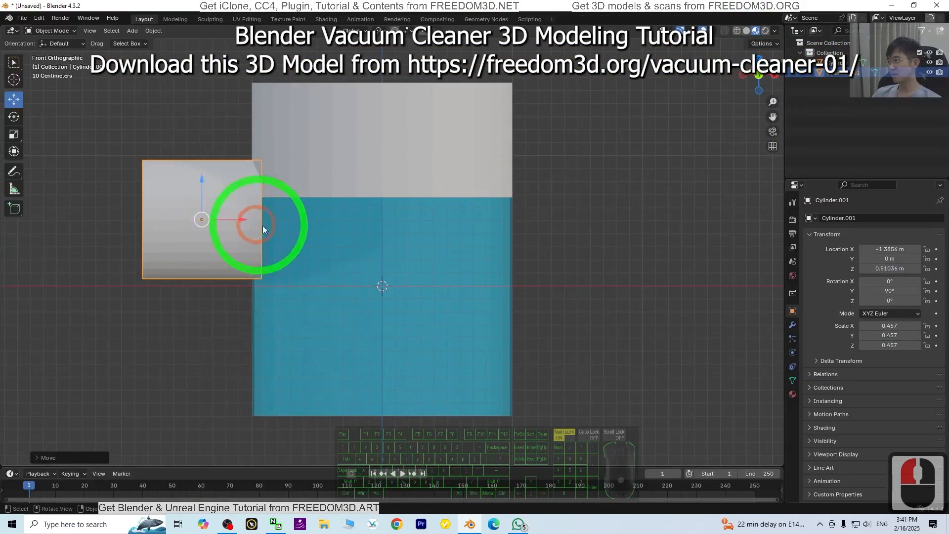
scroll(277, 237, up, 1)
shift+middle_drag(275, 281, 324, 300)
drag(214, 194, 204, 243)
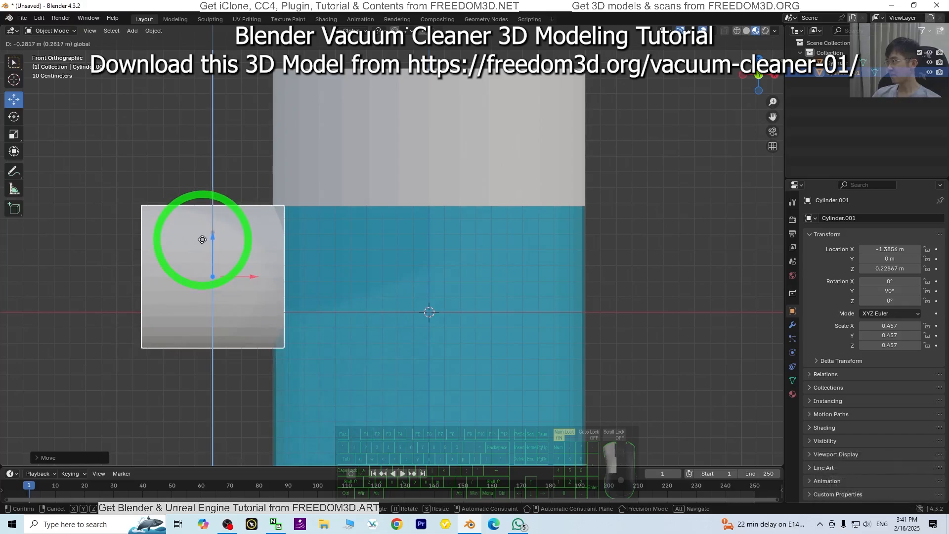
drag(202, 239, 203, 239)
Push the small cylinder further into the vacuum body along X, to about X -1.21 m
middle_drag(421, 351, 424, 332)
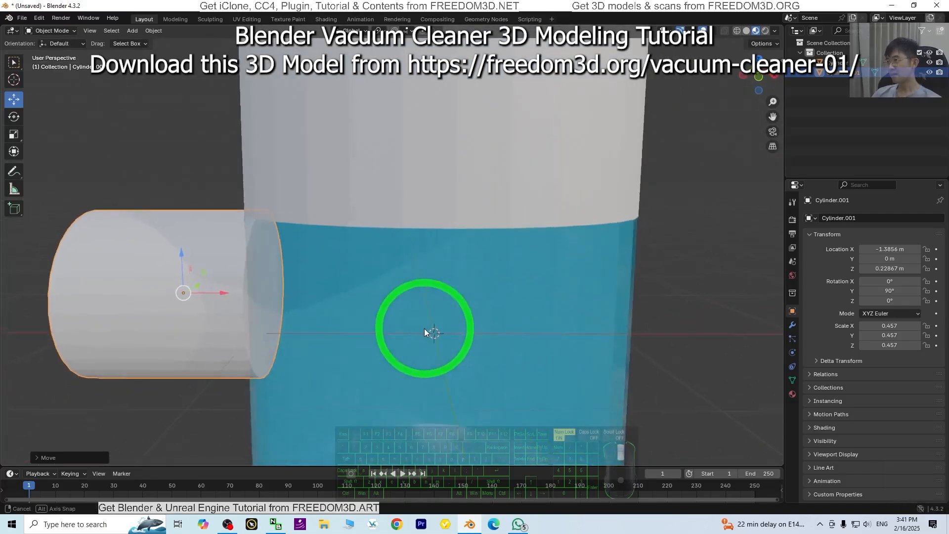
scroll(424, 331, down, 3)
drag(296, 284, 328, 281)
Enter Edit Mode on the small cylinder and scale up its inner end face by about 1.4 so it flares towards the body
middle_drag(328, 281, 316, 346)
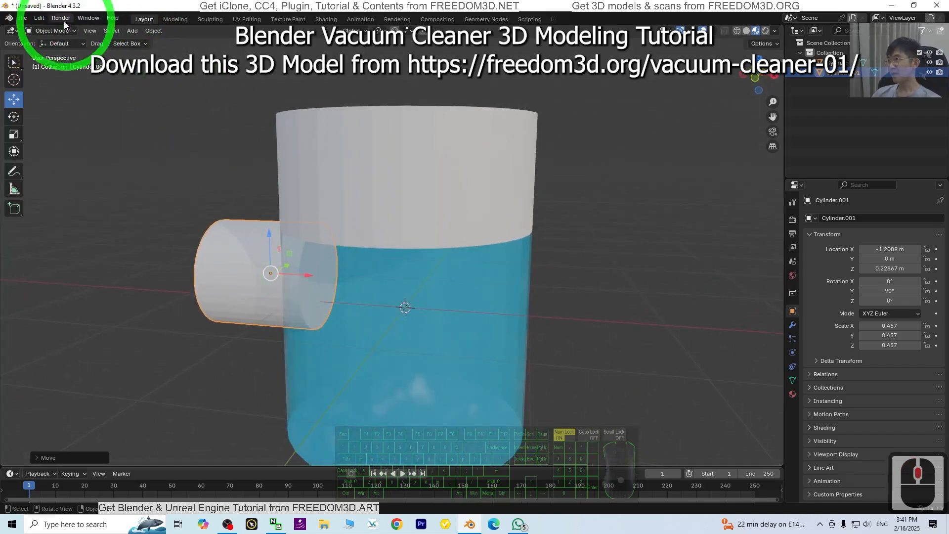
click(48, 53)
click(312, 268)
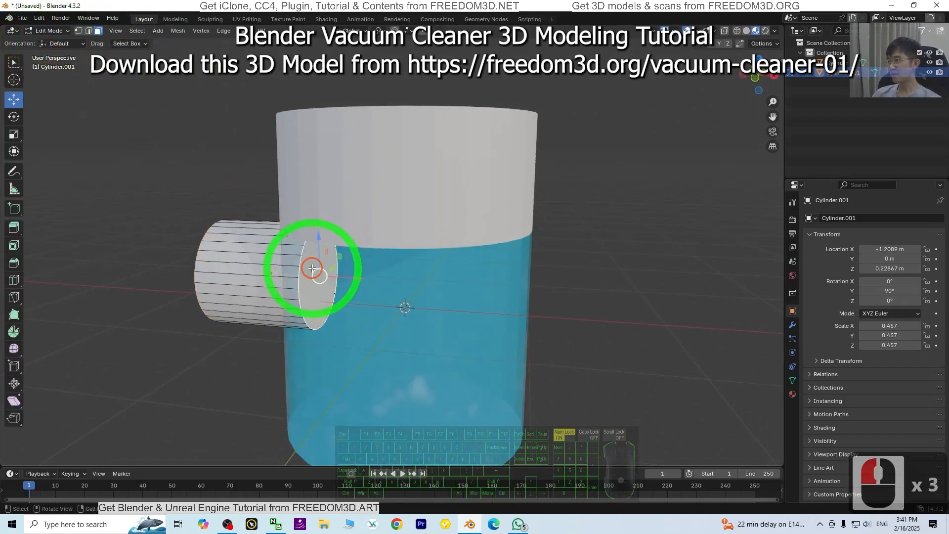
key(s)
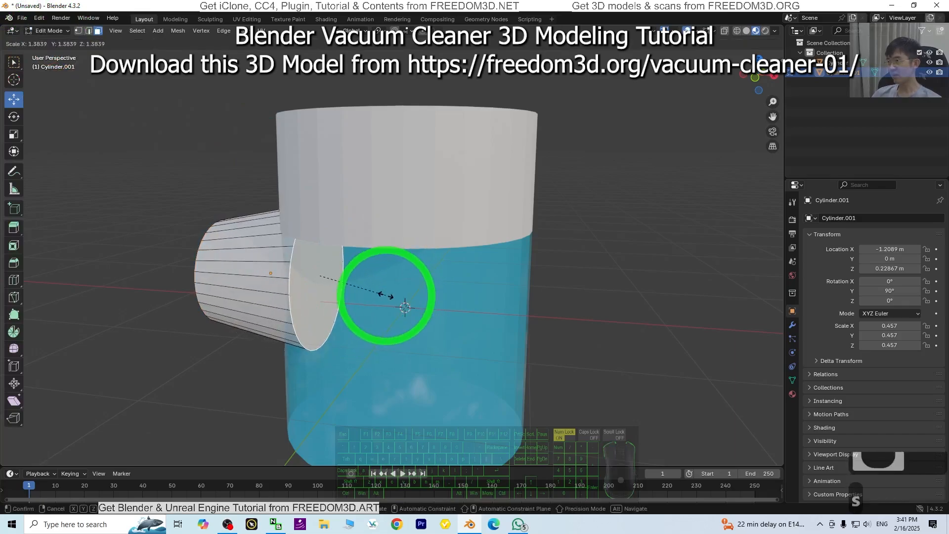
click(404, 307)
middle_drag(388, 297, 329, 321)
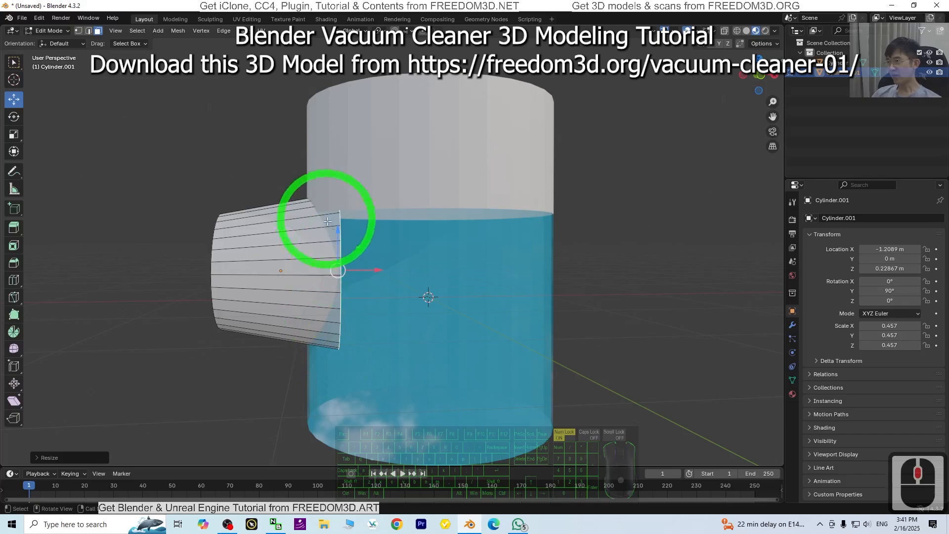
Shift the flared inner face about 0.01 m outward along X and scale it down to about 0.94
middle_drag(327, 222, 388, 326)
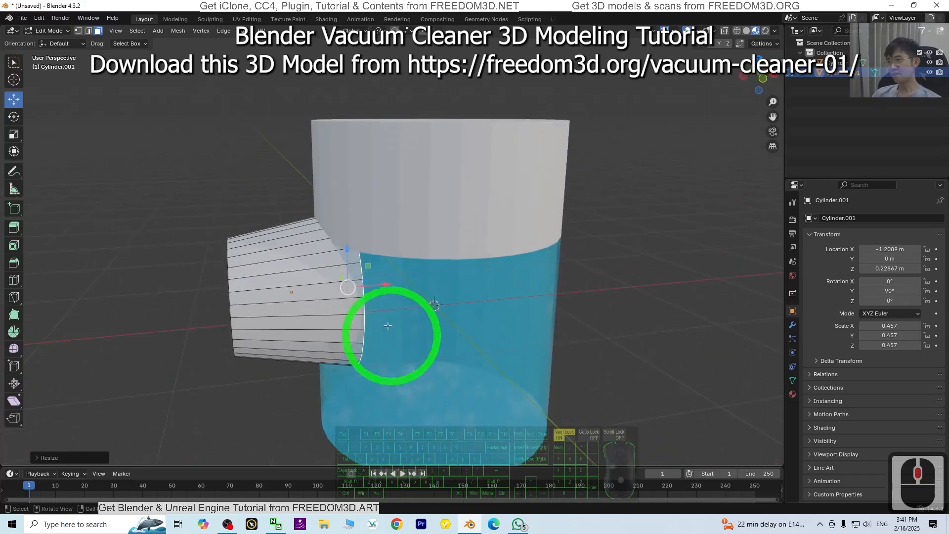
drag(382, 283, 378, 283)
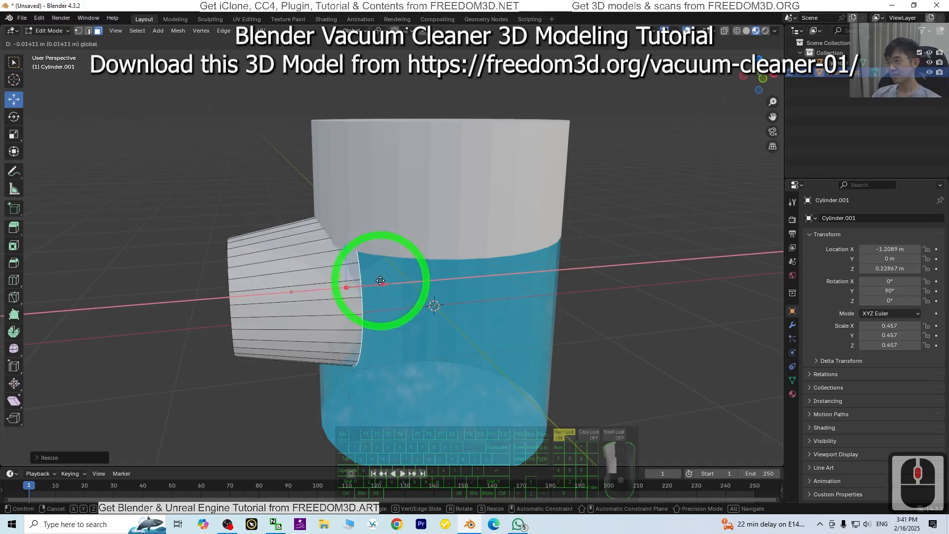
middle_drag(449, 375, 584, 317)
key(s)
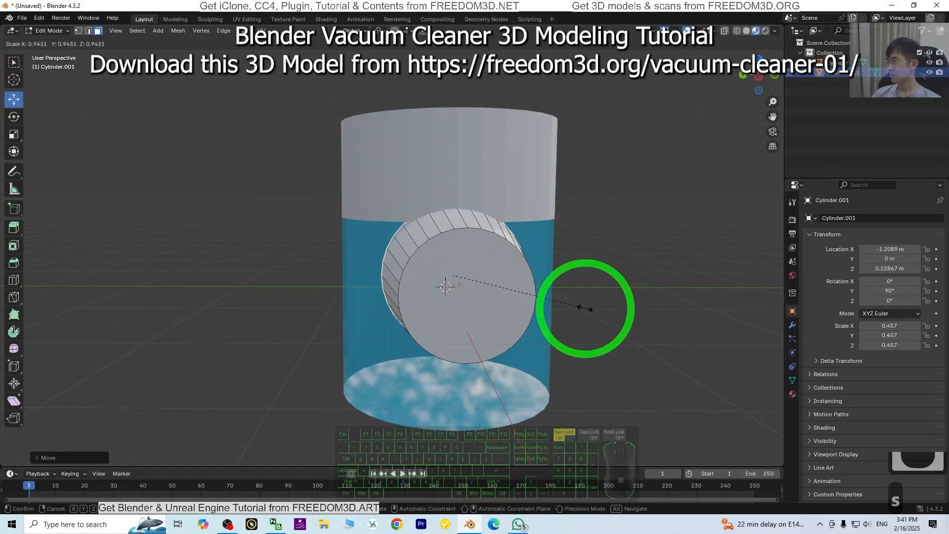
click(584, 308)
Shrink the inner end face further, refining it in front view until it is only slightly wider than the outer end
middle_drag(587, 307, 450, 326)
key(s)
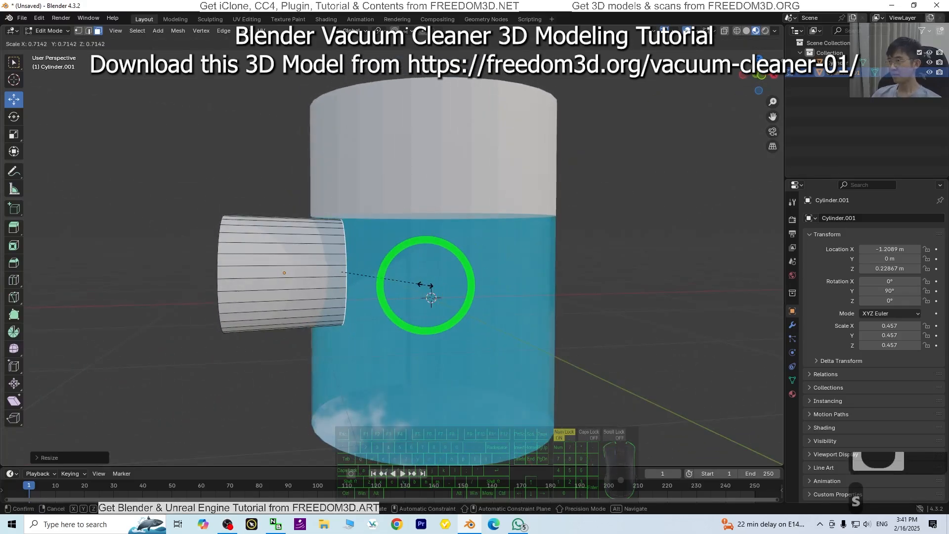
click(447, 281)
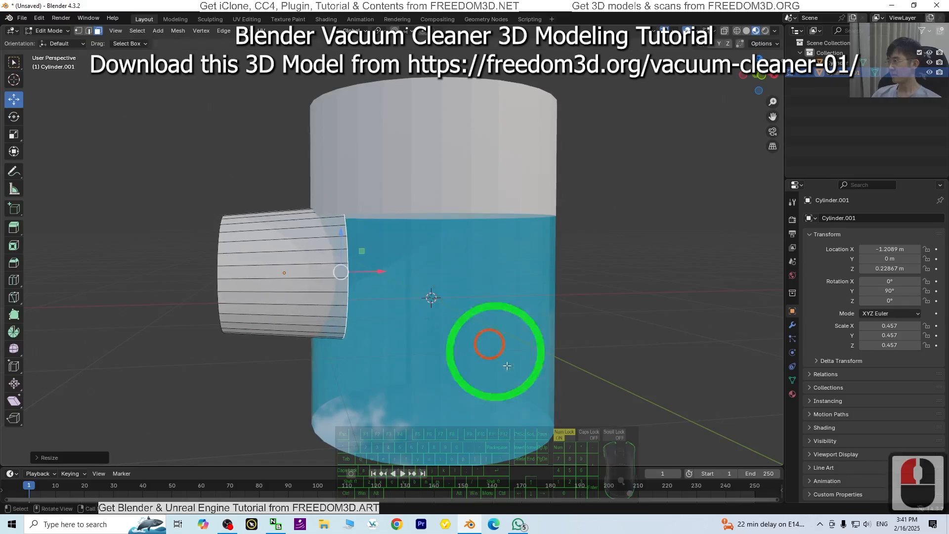
middle_drag(566, 384, 759, 59)
click(758, 74)
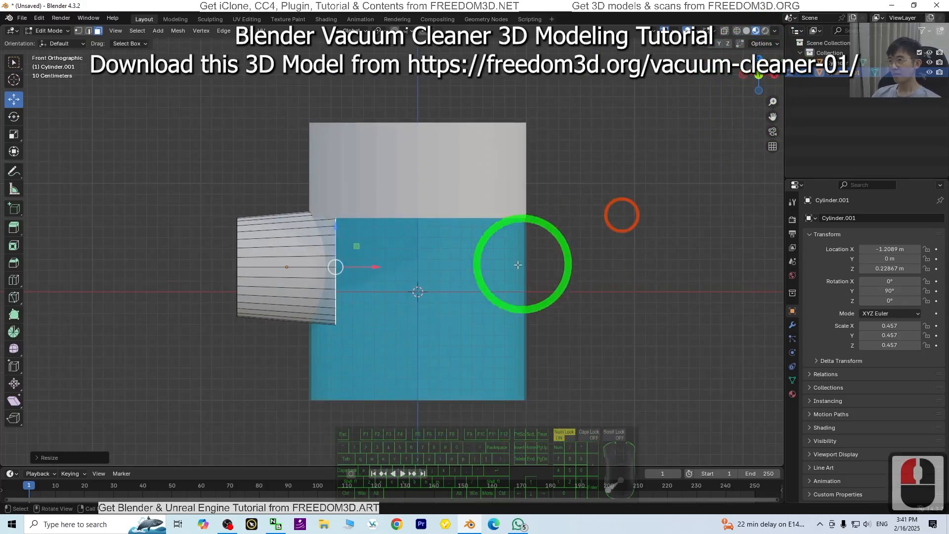
key(s)
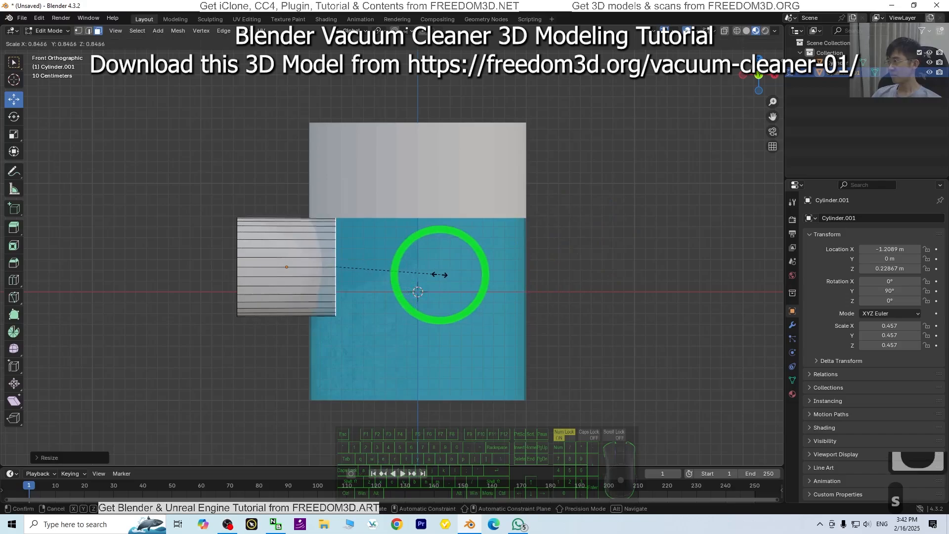
click(446, 272)
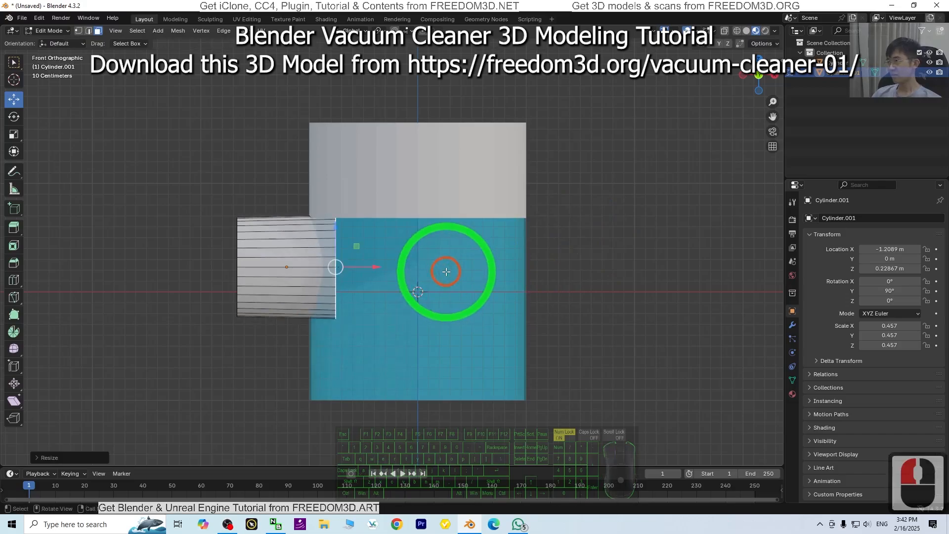
middle_drag(408, 322, 430, 340)
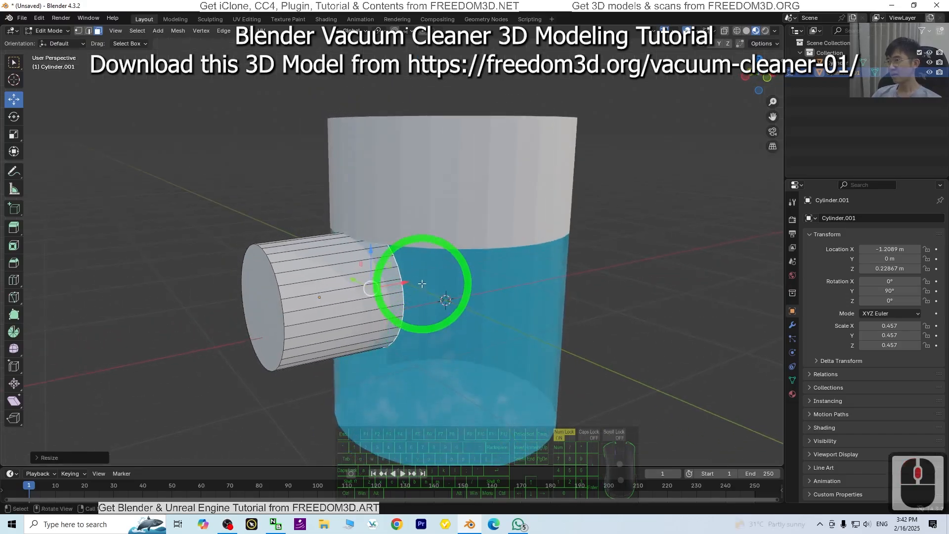
drag(371, 244, 370, 246)
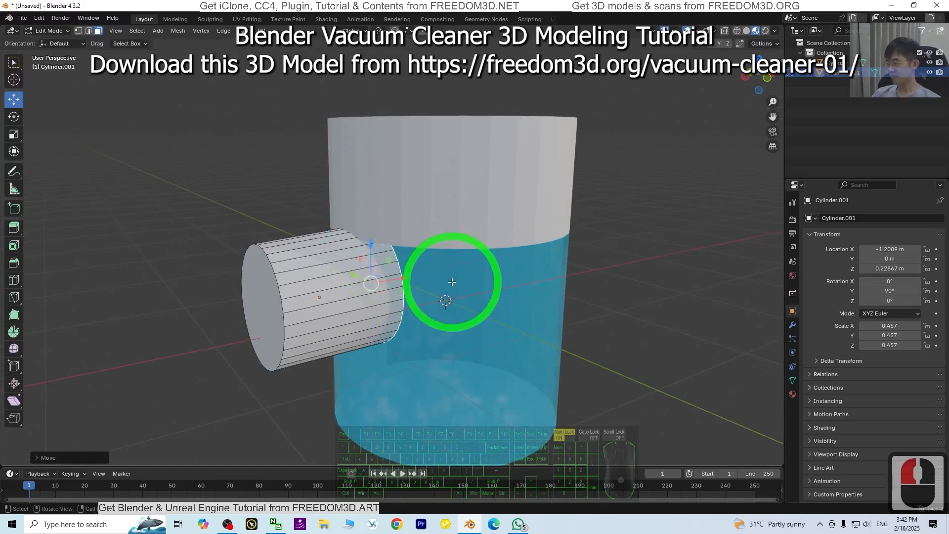
key(ctrl+z)
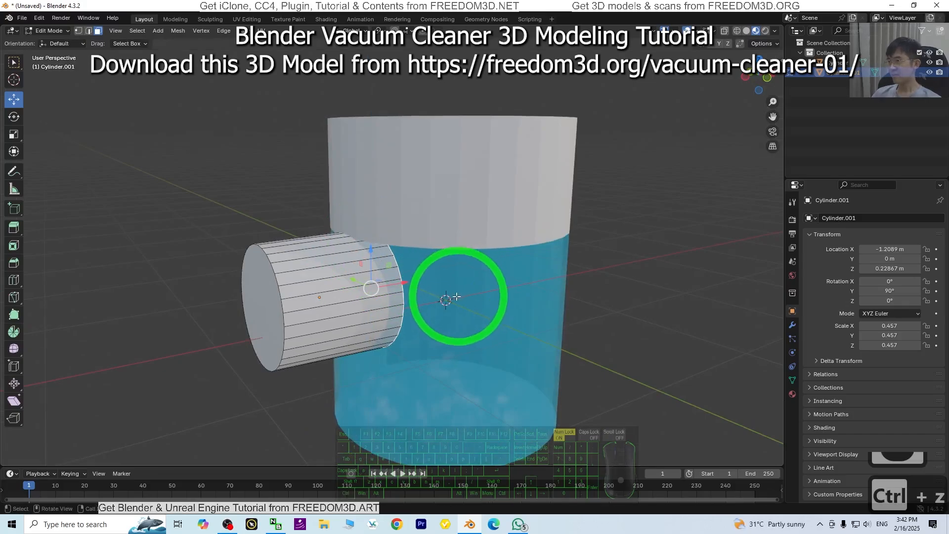
Return to Object Mode and raise the small side cylinder along Z to about 0.275 m
click(49, 31)
click(50, 43)
click(324, 276)
mouse_move(322, 266)
mouse_down()
mouse_move(317, 246)
mouse_move(315, 253)
mouse_up()
middle_drag(315, 253, 70, 31)
Enter Edit Mode on the small cylinder and push its outer end face along X towards the body, shortening it
click(70, 32)
click(49, 51)
click(292, 301)
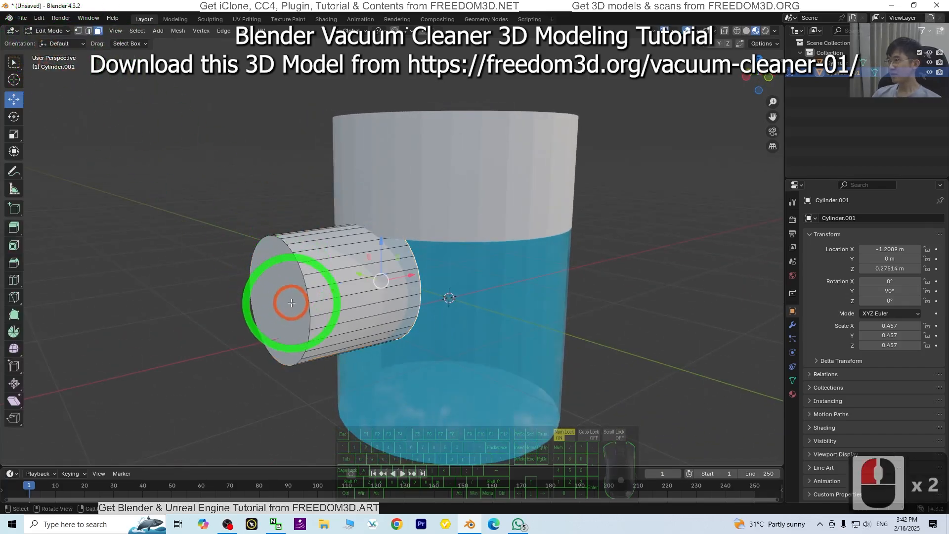
drag(307, 293, 369, 289)
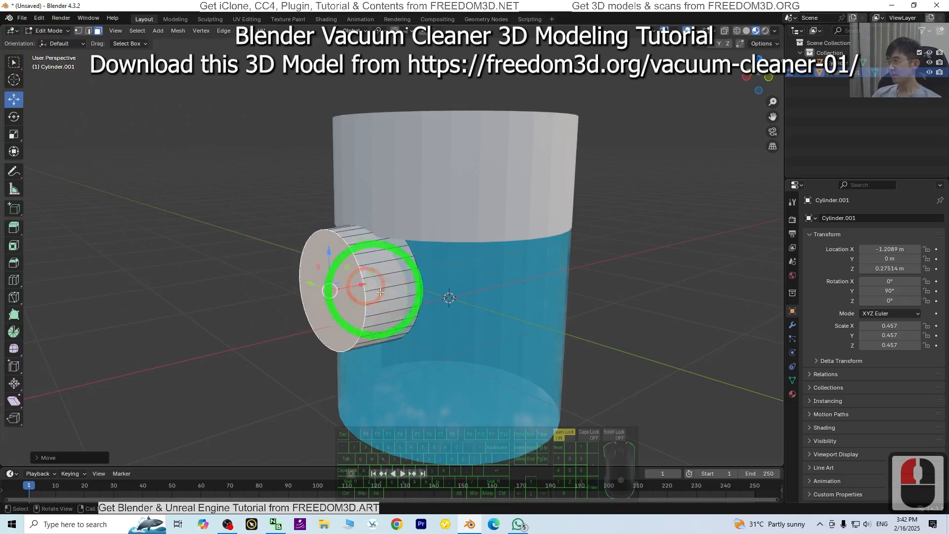
Scale the outer end face down to about 0.77 so the connector tapers away from the body
middle_drag(531, 349, 483, 346)
key(s)
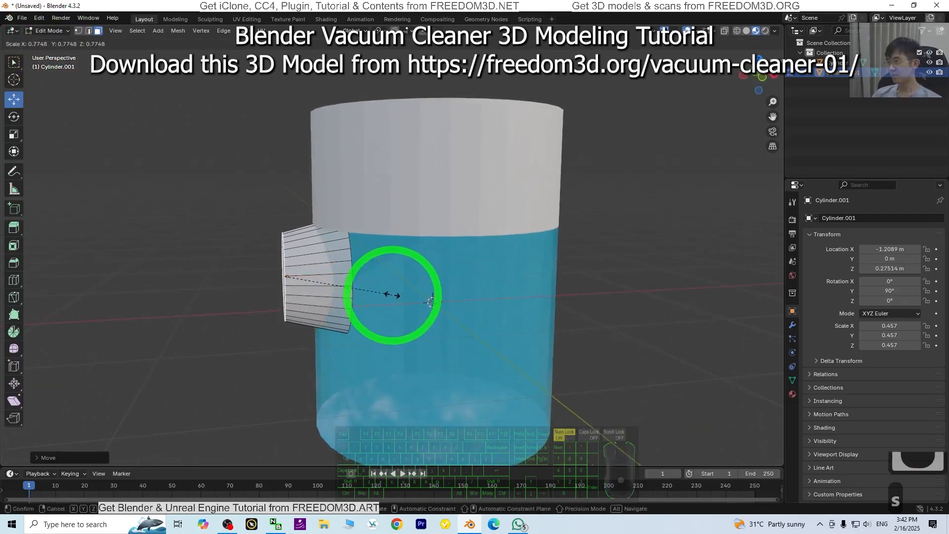
click(387, 295)
middle_drag(389, 345, 412, 346)
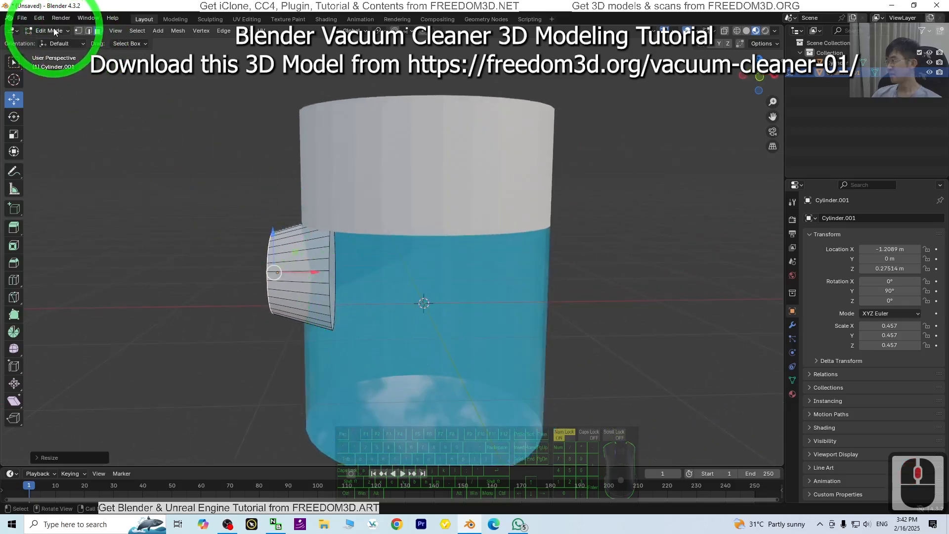
Select the whole connector mesh and shift it slightly outward from the body along X
key(a)
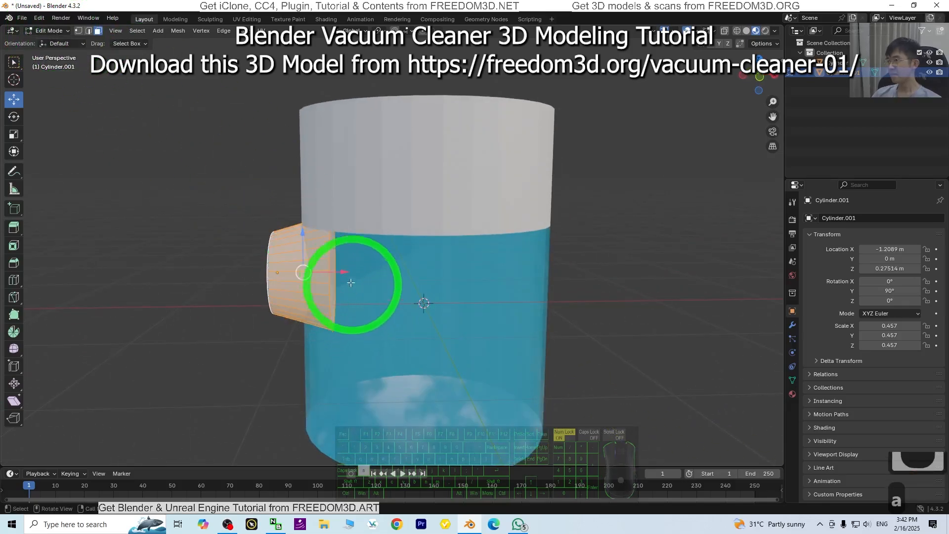
drag(349, 274, 338, 272)
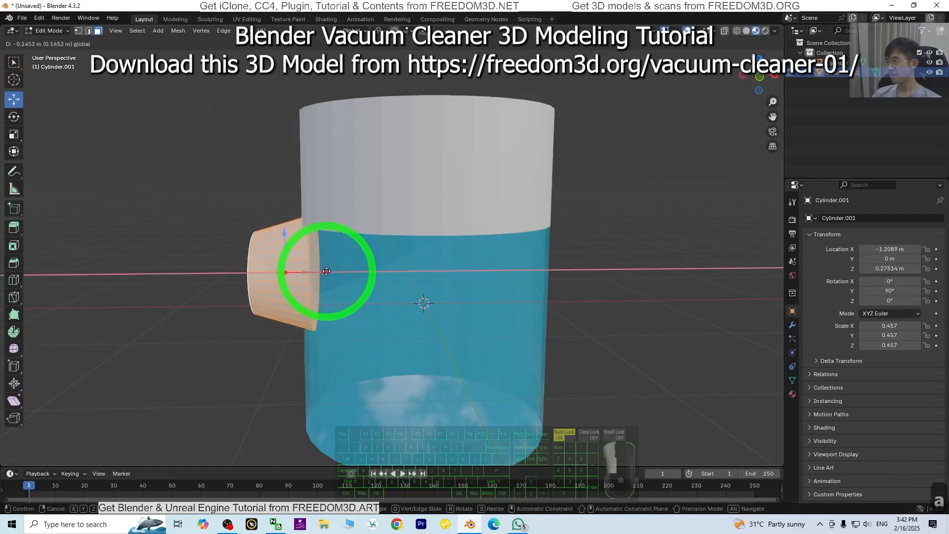
click(333, 272)
mouse_move(445, 375)
middle_down()
mouse_move(548, 376)
mouse_move(438, 375)
middle_up()
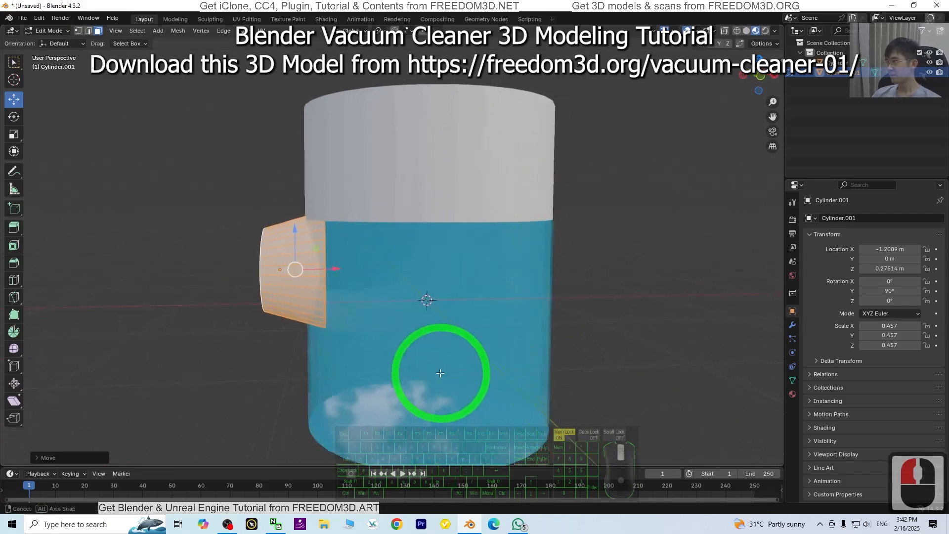
scroll(440, 375, down, 3)
scroll(433, 364, up, 1)
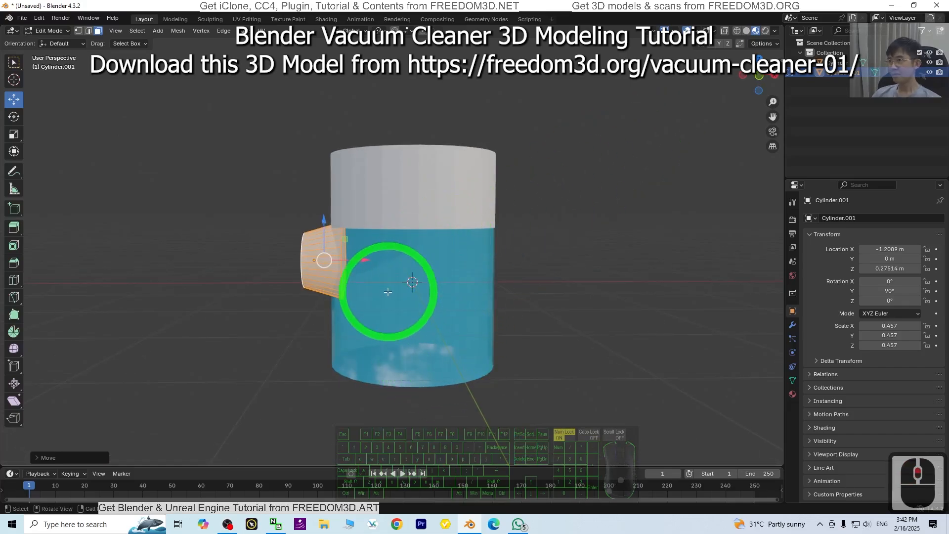
Select the entire tapered connector mesh and raise it slightly along Z
middle_drag(388, 292, 392, 273)
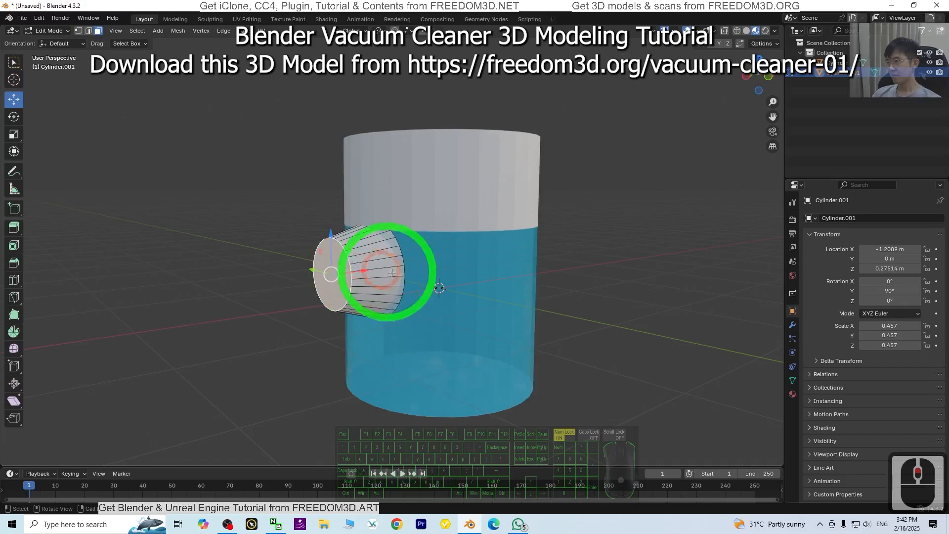
middle_drag(549, 306, 500, 309)
key(a)
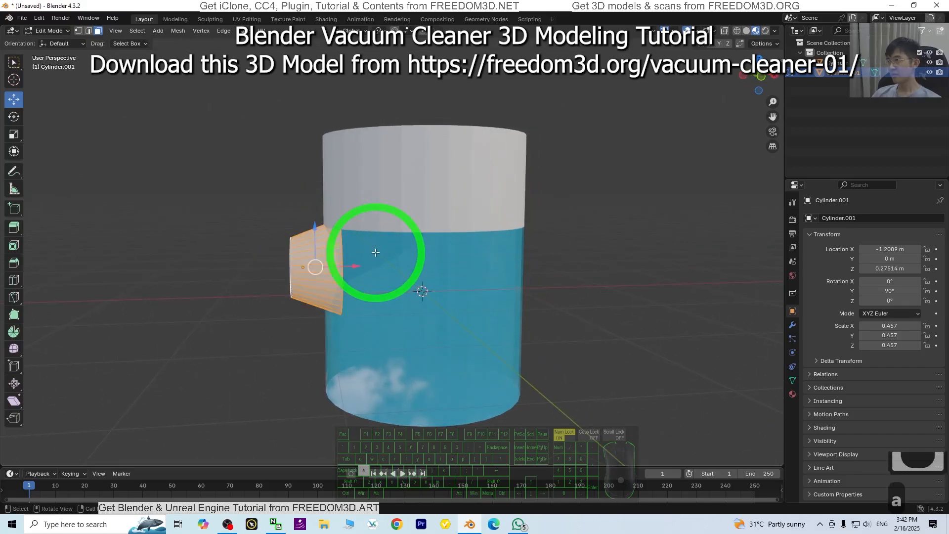
drag(315, 228, 312, 225)
middle_drag(422, 308, 479, 333)
scroll(479, 333, up, 2)
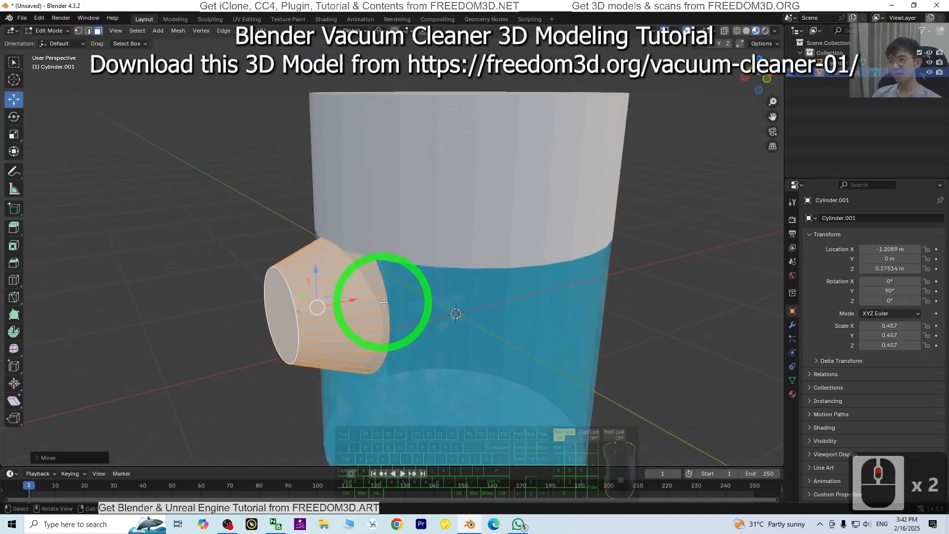
Return to Object Mode and select the tapered connector on the side of the body
click(49, 31)
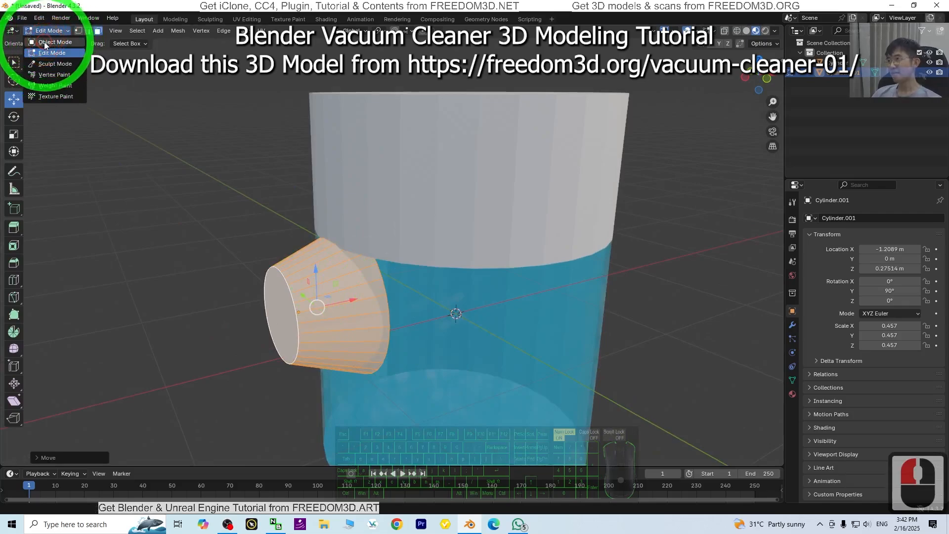
click(45, 42)
click(479, 361)
click(387, 308)
click(323, 313)
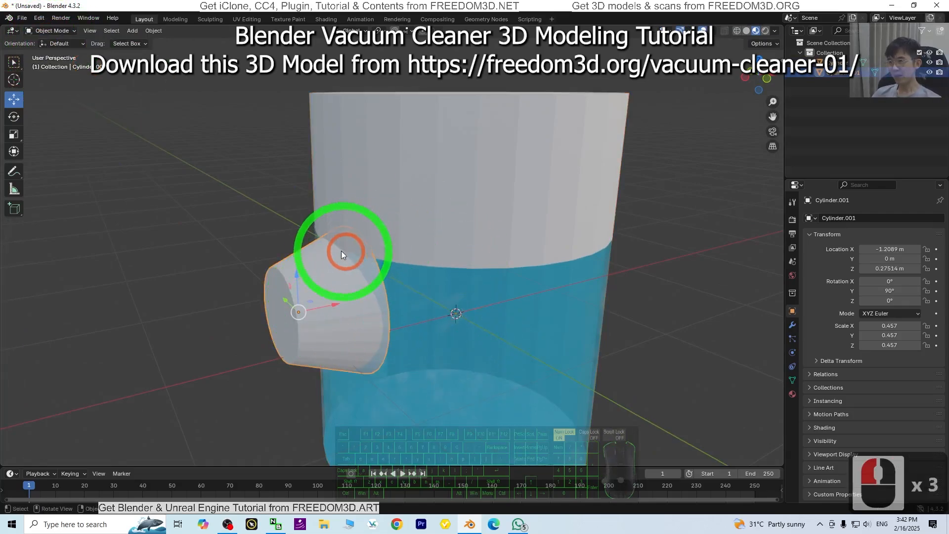
scroll(498, 373, down, 1)
shift+middle_drag(522, 350, 512, 335)
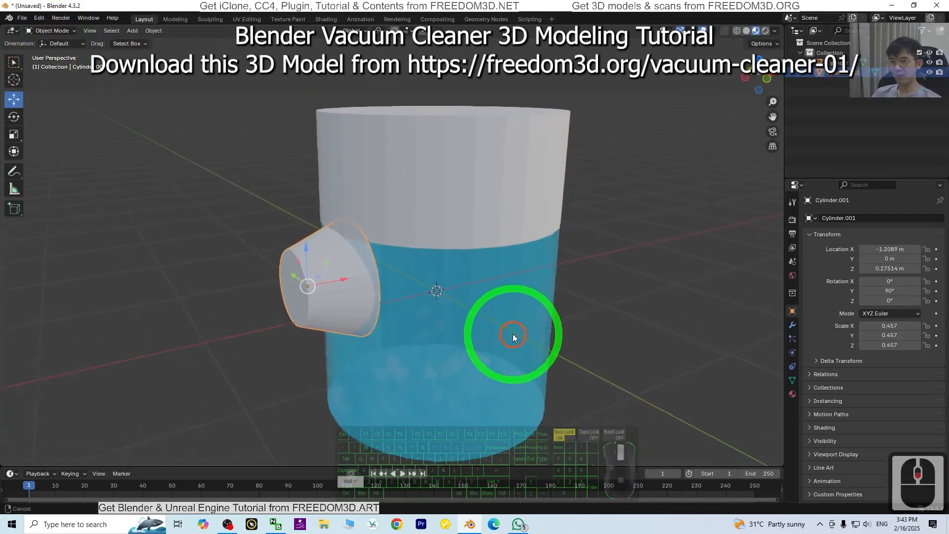
Add a Boolean modifier in Difference mode to the connector, with Cylinder as its object
click(792, 325)
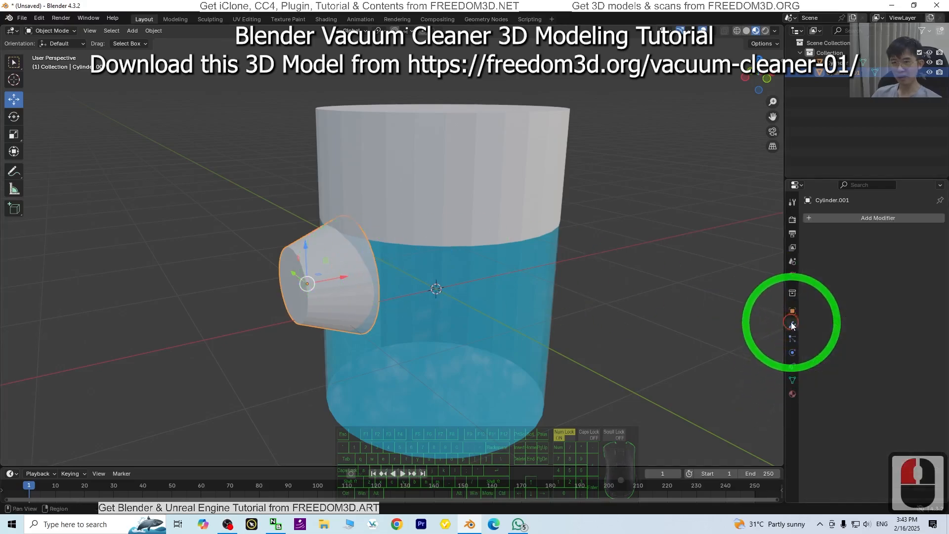
click(856, 222)
text(b)
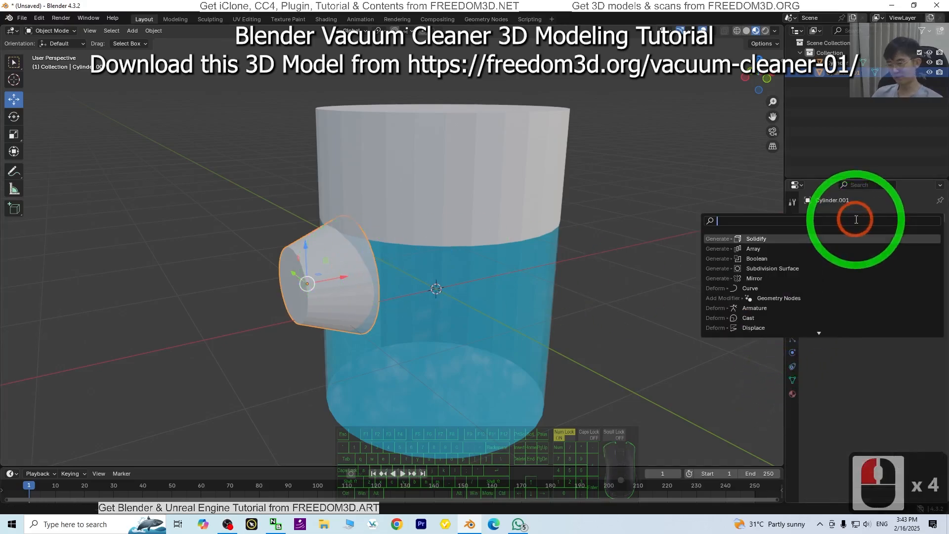
text(oolean)
key(Return)
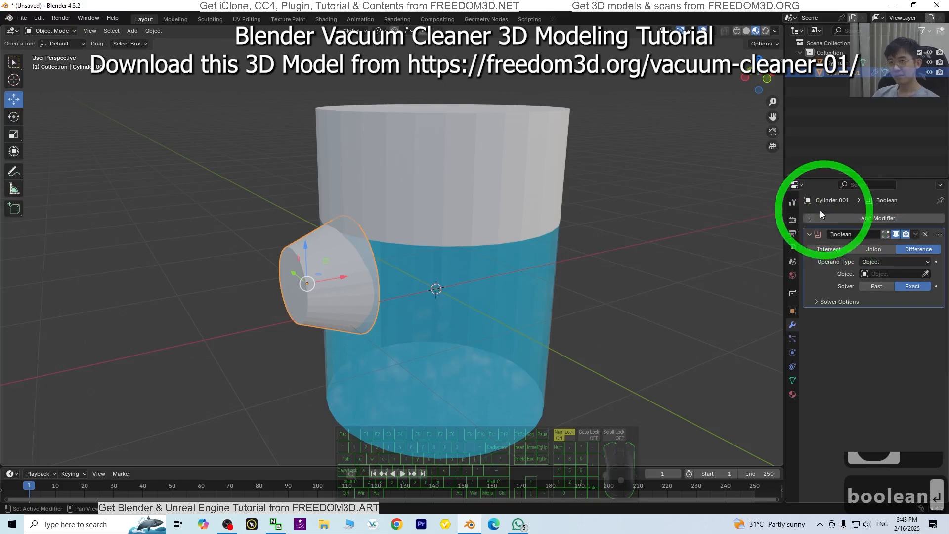
click(878, 274)
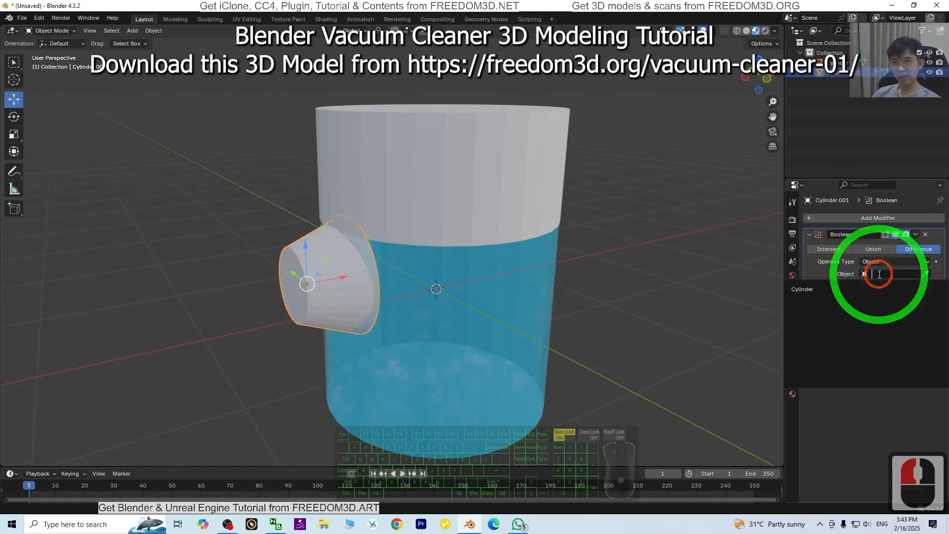
click(806, 291)
Select the main vacuum body and apply Shade Auto Smooth to it
middle_drag(568, 356, 517, 349)
scroll(378, 237, up, 2)
click(366, 274)
scroll(366, 274, down, 2)
middle_drag(349, 281, 424, 293)
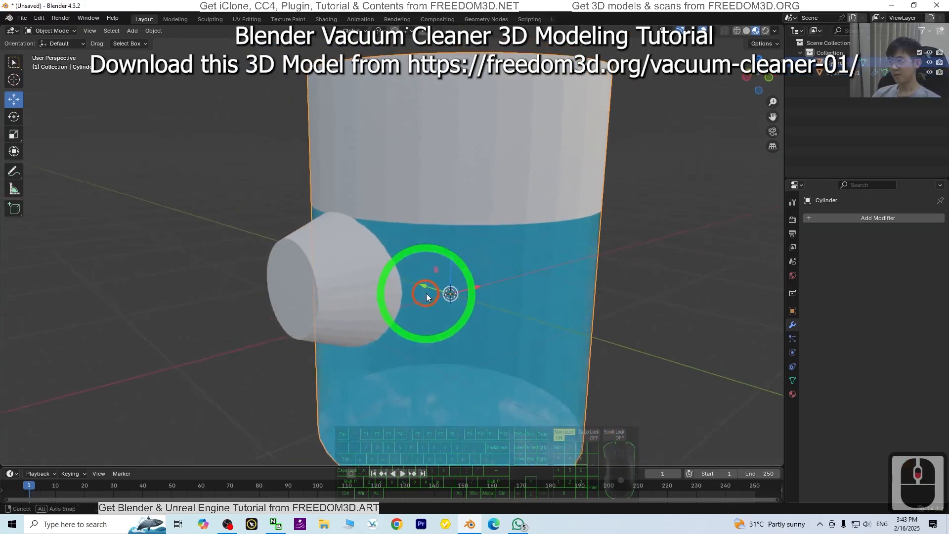
right_click(435, 241)
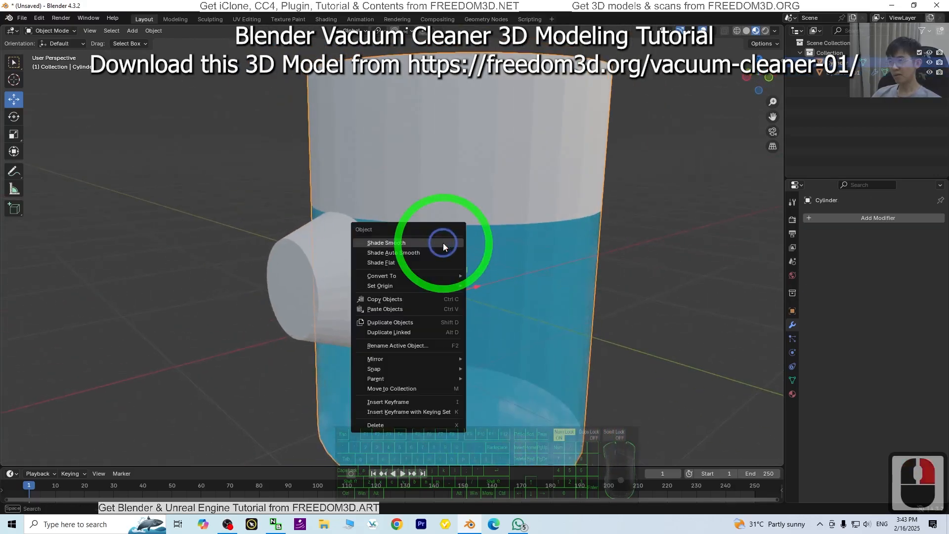
click(417, 252)
middle_drag(526, 334, 462, 318)
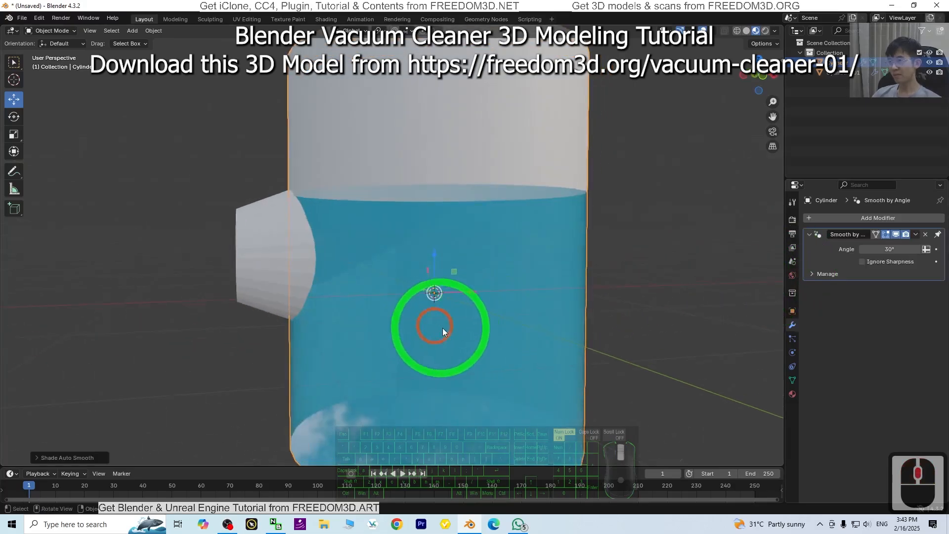
Apply Shade Auto Smooth to the tapered connector
scroll(443, 328, down, 1)
middle_drag(311, 252, 378, 266)
click(376, 264)
right_click(369, 250)
click(346, 250)
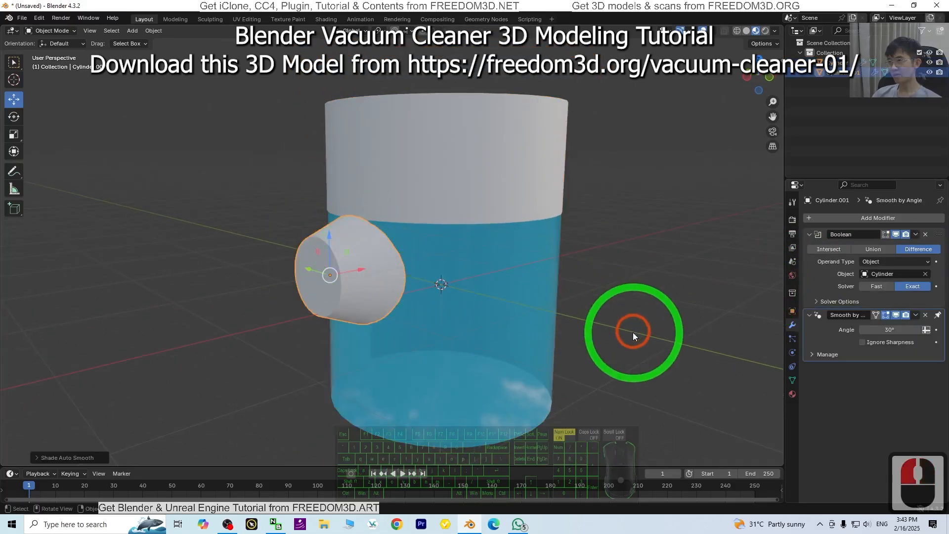
Select the body and check where the connector meets it in wireframe, returning to Material Preview shading
middle_drag(633, 332, 478, 275)
double_click(477, 276)
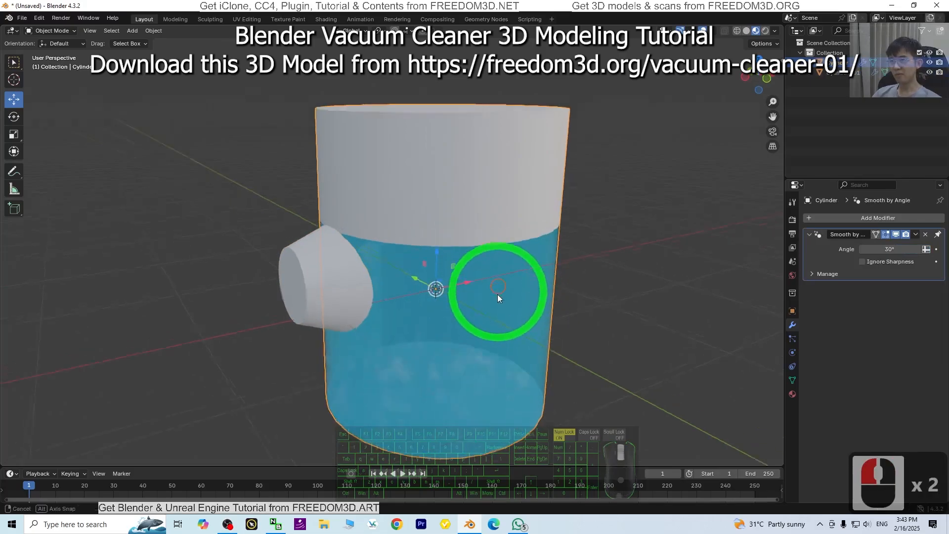
mouse_move(498, 299)
middle_down()
mouse_move(496, 351)
mouse_move(495, 312)
middle_up()
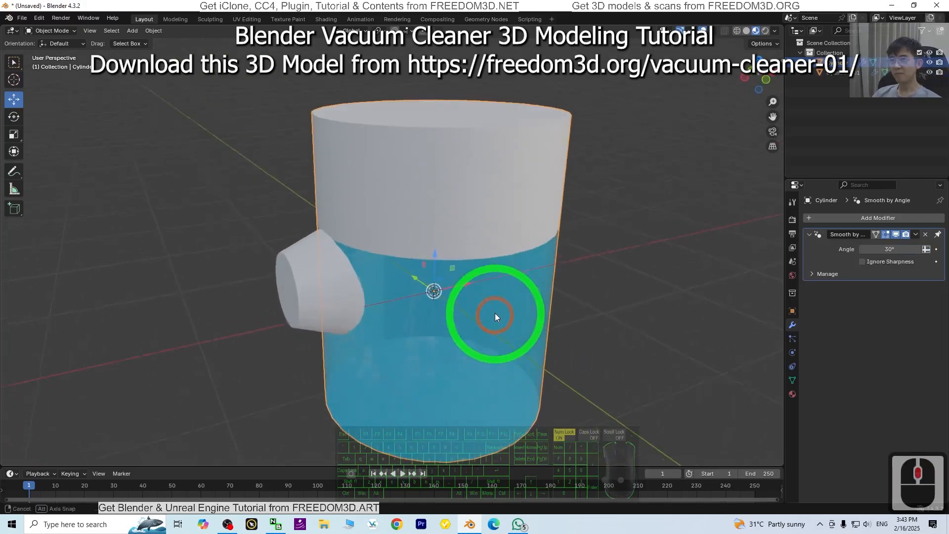
click(737, 30)
click(758, 32)
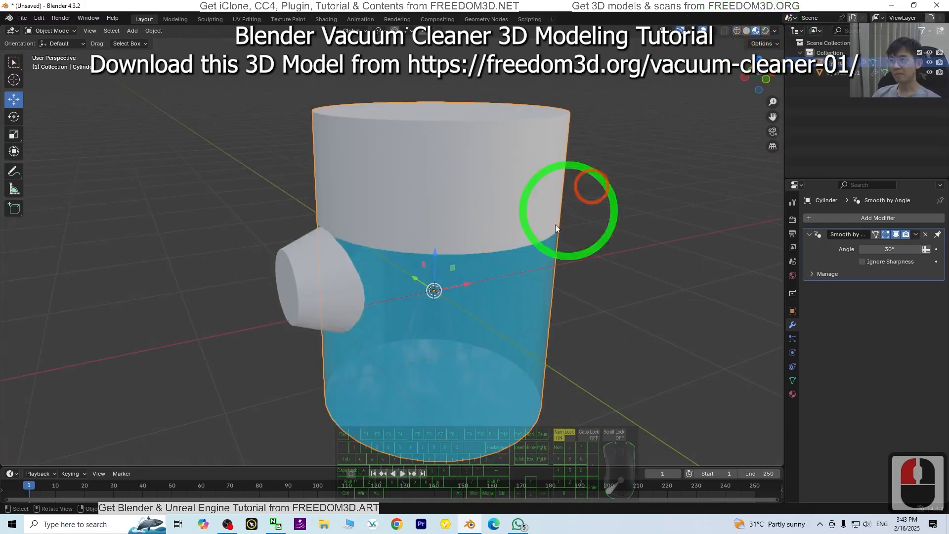
mouse_move(587, 186)
middle_down()
mouse_move(583, 243)
mouse_move(663, 239)
mouse_move(719, 254)
mouse_move(520, 257)
middle_up()
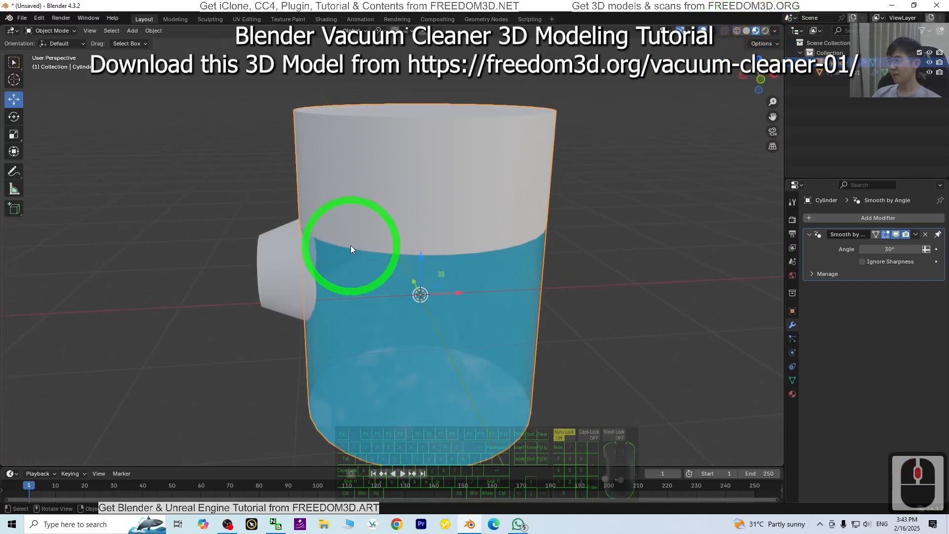
Apply the connector's Boolean modifier to make the cut permanent
click(269, 266)
middle_drag(363, 290, 436, 275)
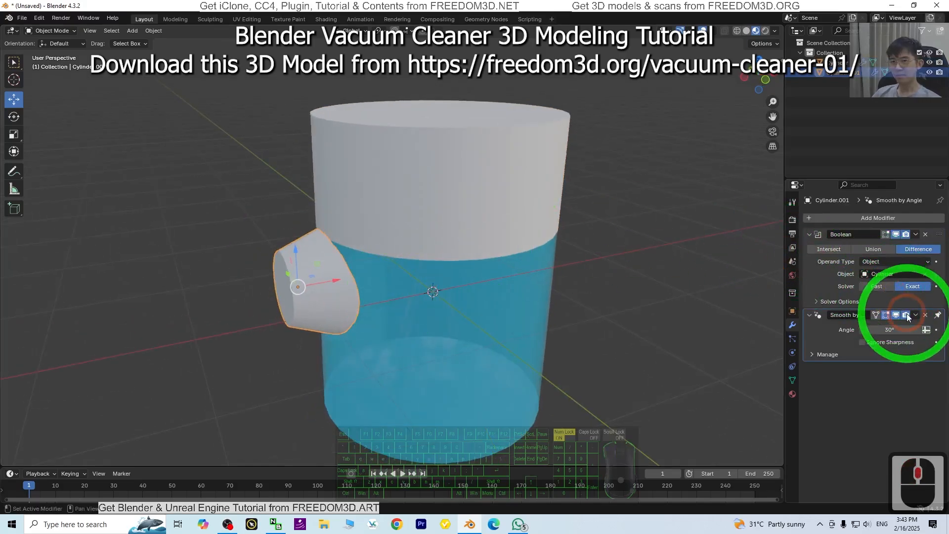
click(916, 234)
click(859, 242)
click(490, 348)
click(460, 317)
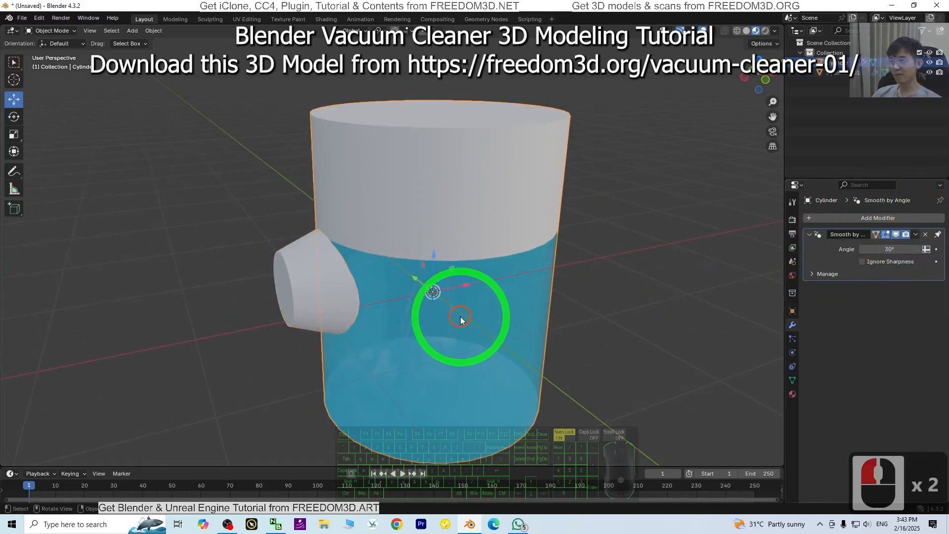
Enter Edit Mode on the connector and extrude its narrow outer end face away from the body into a straight neck
click(330, 301)
click(52, 31)
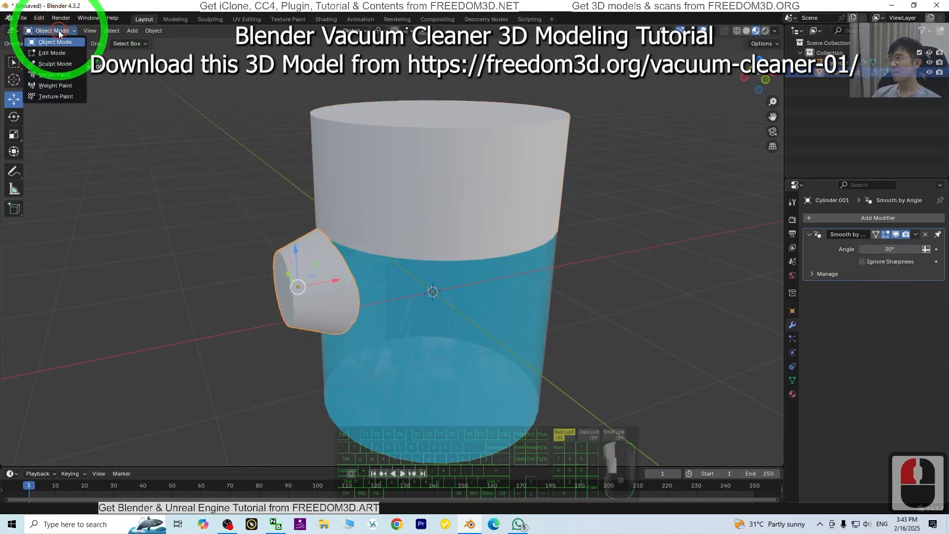
click(49, 46)
middle_drag(402, 328, 338, 325)
click(329, 284)
scroll(435, 337, down, 2)
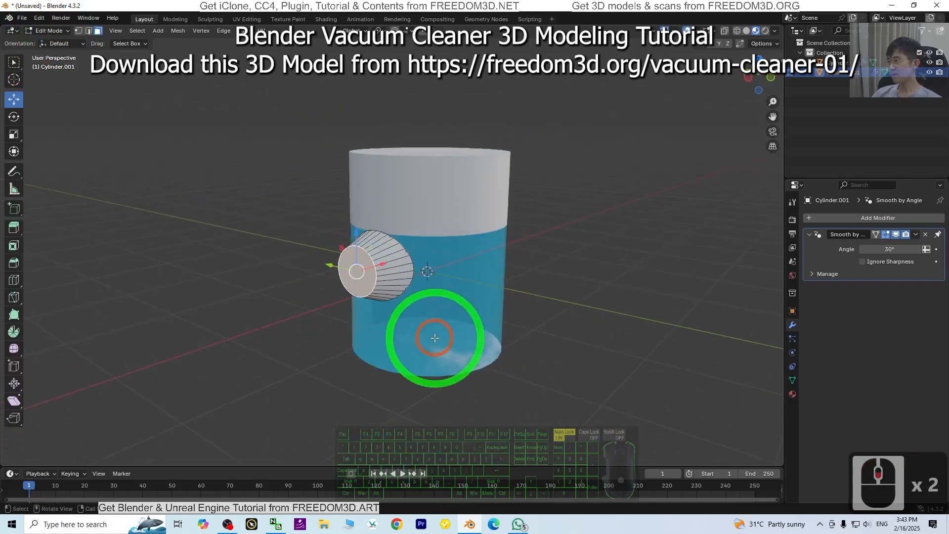
middle_drag(450, 343, 398, 341)
key(e)
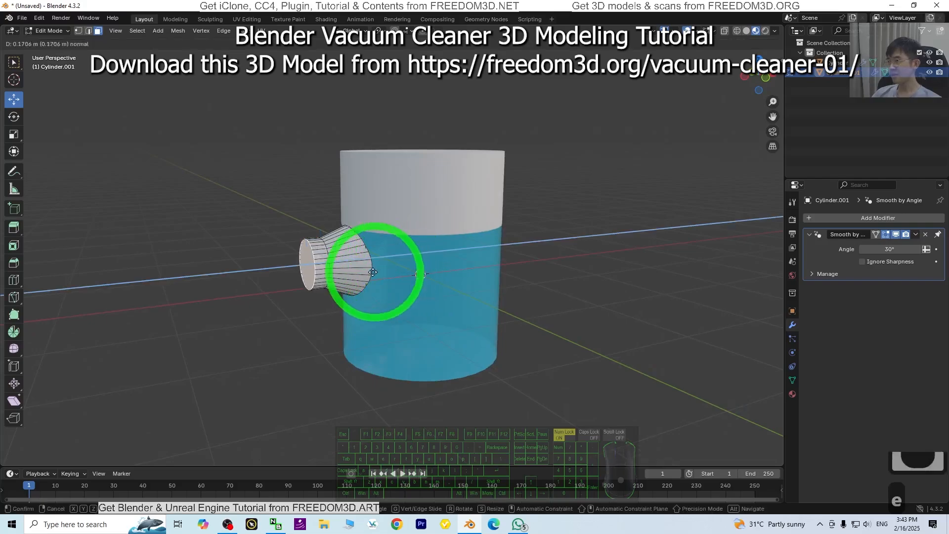
click(348, 273)
mouse_move(451, 318)
middle_down()
mouse_move(423, 334)
mouse_move(309, 324)
mouse_move(396, 346)
mouse_move(469, 339)
mouse_move(361, 343)
mouse_move(392, 349)
mouse_move(445, 307)
middle_up()
scroll(449, 301, up, 2)
scroll(404, 306, down, 2)
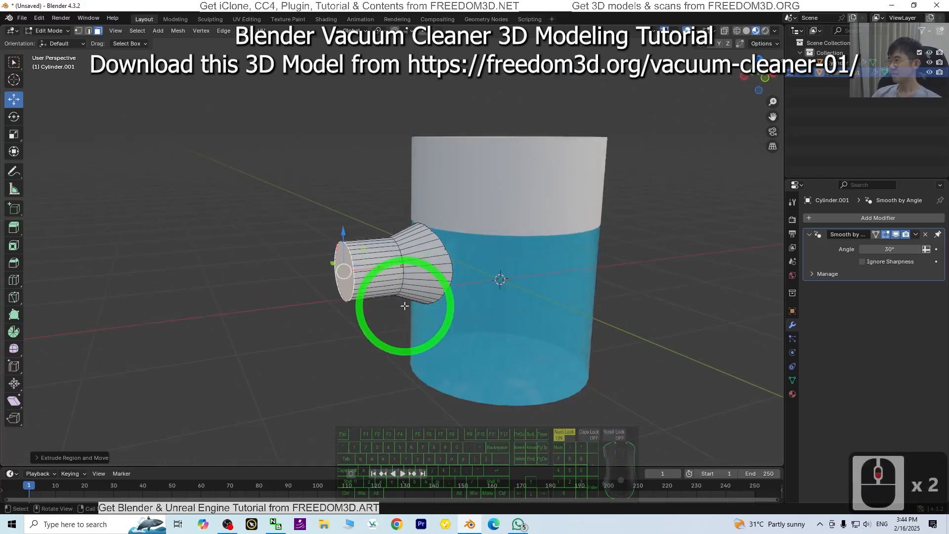
Extrude the neck's end face outward again to add a second straight section to the connector
key(e)
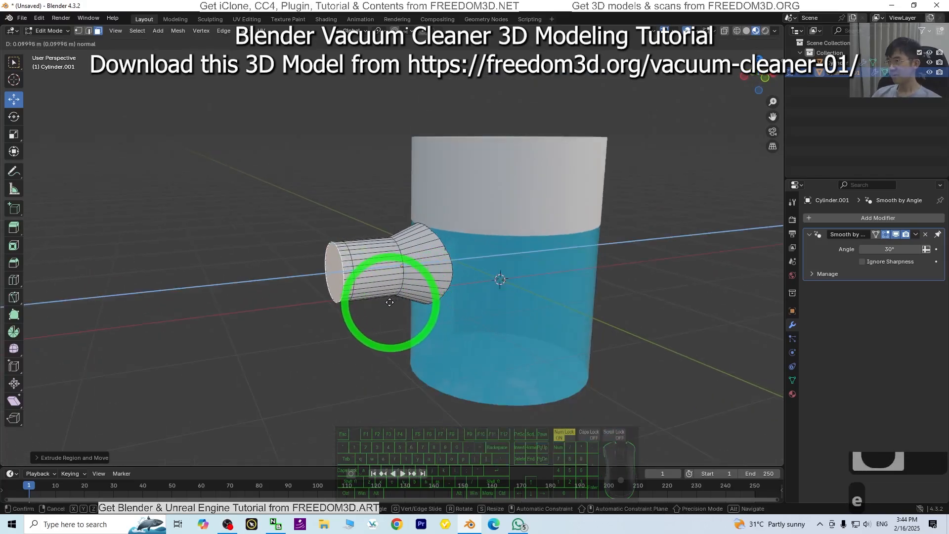
click(360, 309)
middle_drag(248, 206, 340, 354)
scroll(361, 341, up, 1)
scroll(360, 342, down, 1)
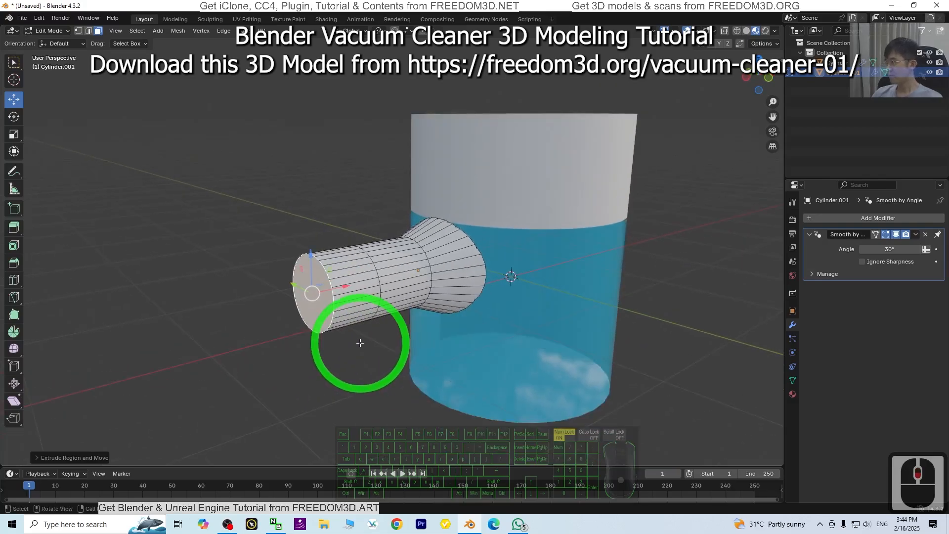
Move the neck's end face slightly toward the body along the X axis
scroll(378, 329, up, 1)
middle_drag(428, 320, 496, 251)
middle_click(278, 296)
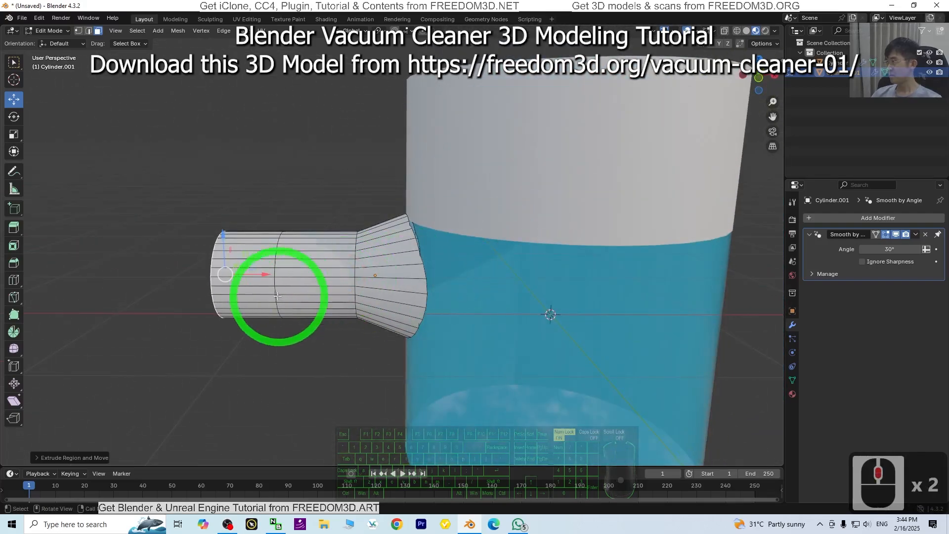
drag(269, 273, 273, 274)
scroll(557, 286, down, 5)
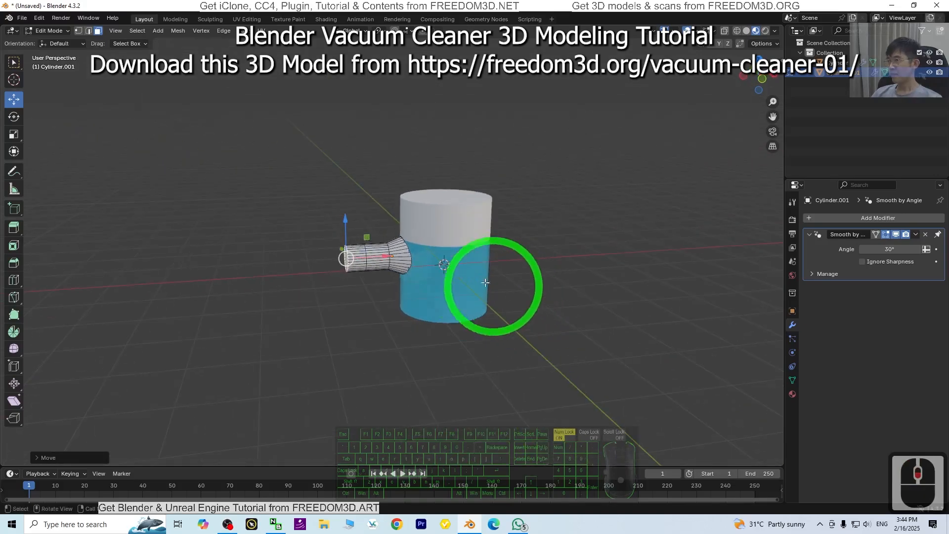
Extrude the neck's end face in place and scale it to about 0.82 to form a rim around the opening
scroll(418, 247, up, 4)
middle_drag(281, 269, 420, 272)
key(e)
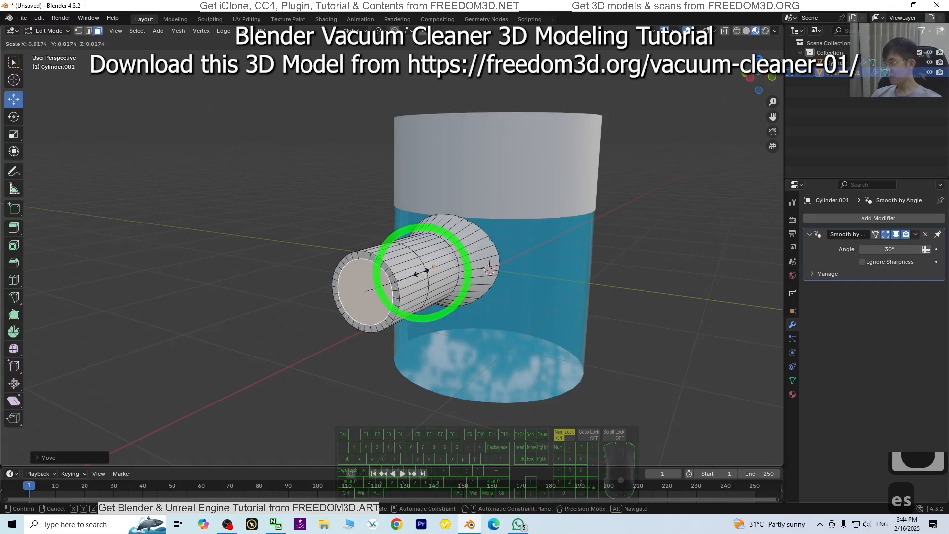
click(421, 272)
scroll(506, 290, down, 2)
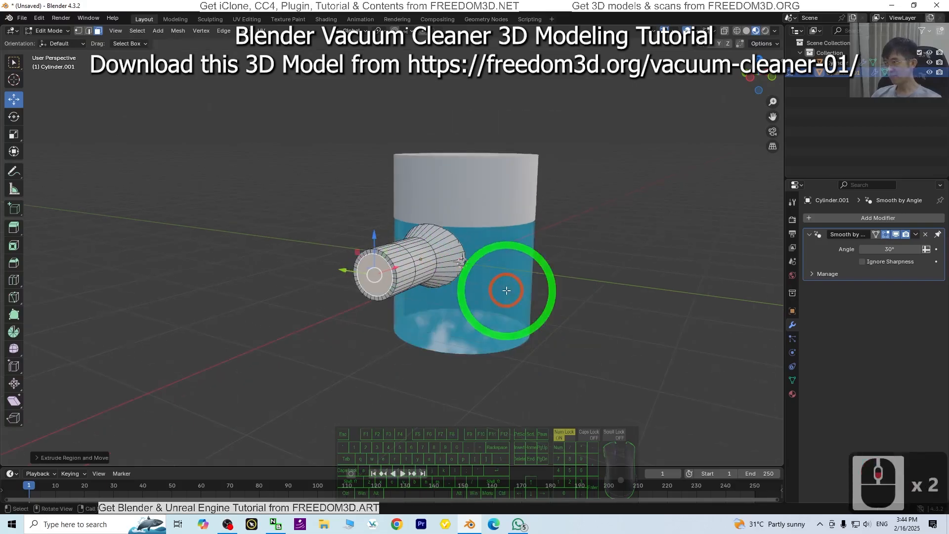
mouse_move(517, 295)
shift+middle_down()
mouse_move(565, 280)
mouse_move(500, 288)
shift+middle_up()
shift+middle_drag(444, 303, 524, 292)
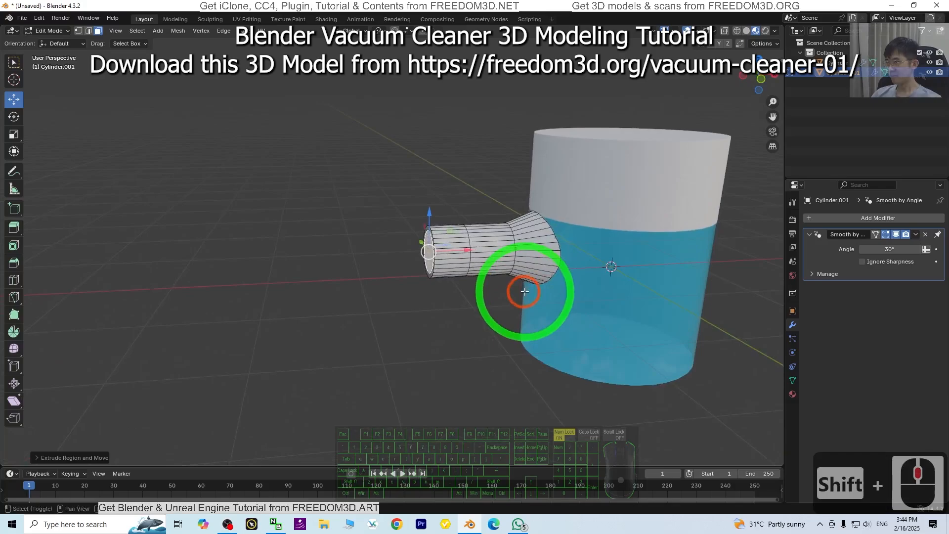
Examine the whole vacuum cleaner in the reference photo, and move the photo out of the modeling view
scroll(500, 287, up, 1)
scroll(500, 287, down, 1)
scroll(542, 307, down, 1)
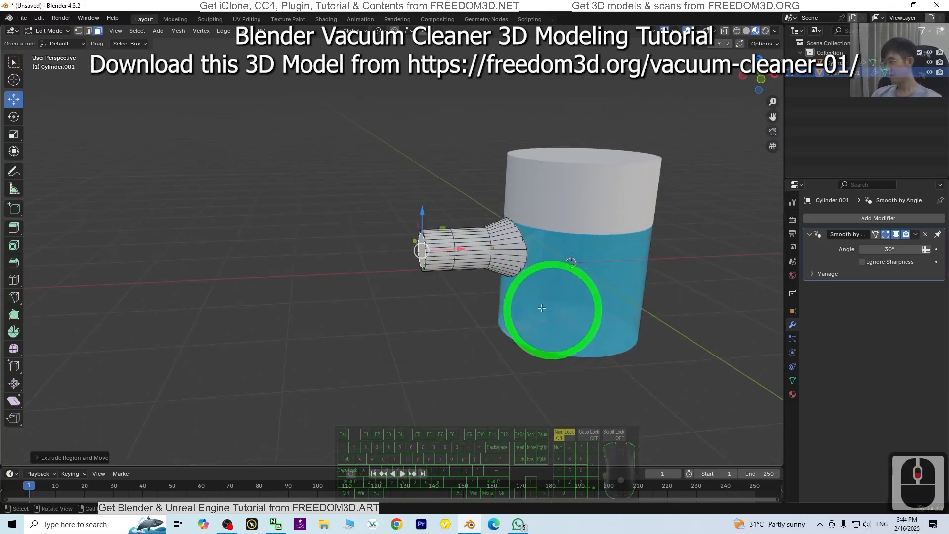
drag(948, 120, 197, 71)
scroll(196, 242, down, 8)
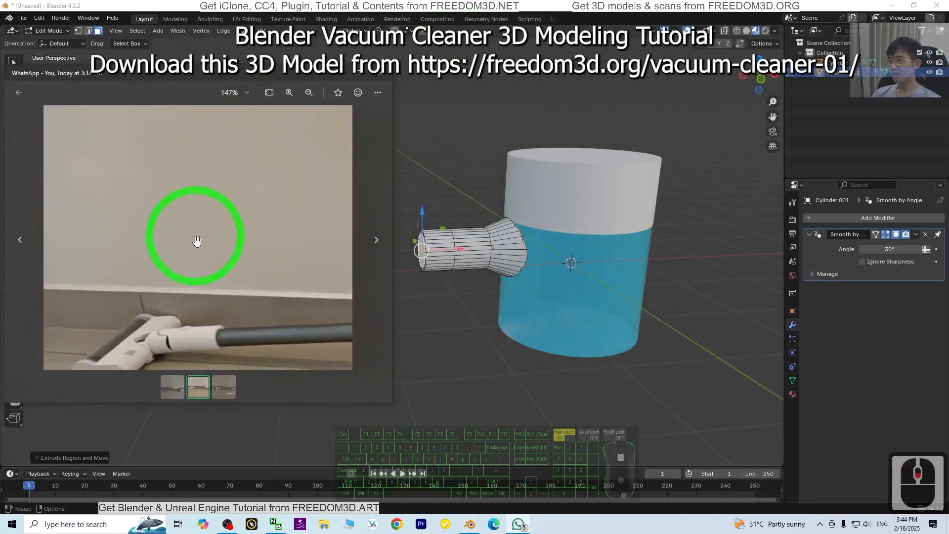
scroll(207, 242, down, 2)
scroll(323, 239, down, 2)
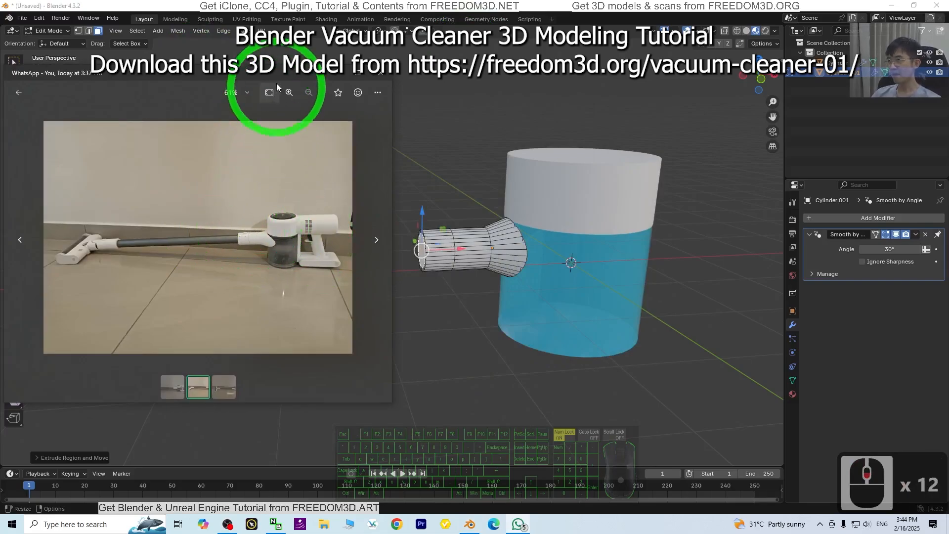
drag(274, 74, 0, 159)
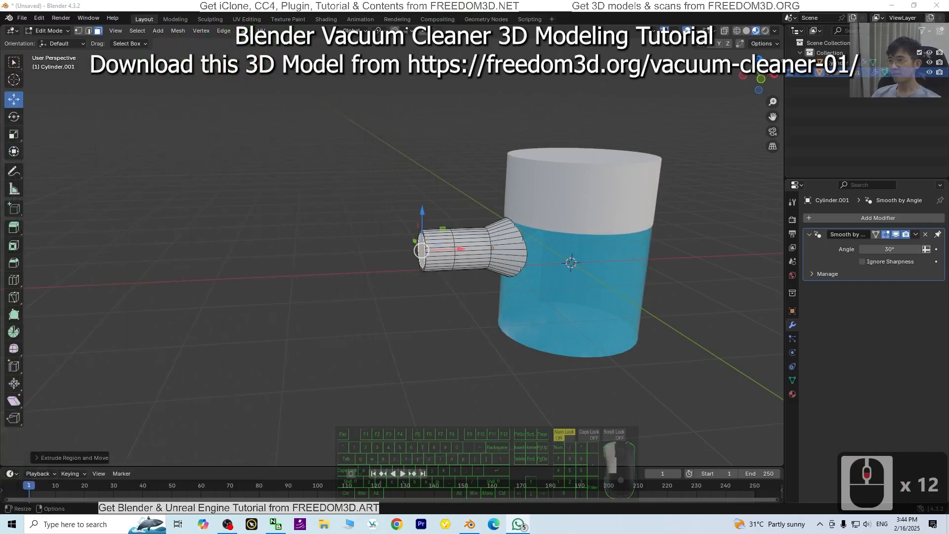
Return to Object Mode and inspect the connector's shape against the body from several angles
scroll(635, 290, up, 3)
scroll(565, 314, down, 2)
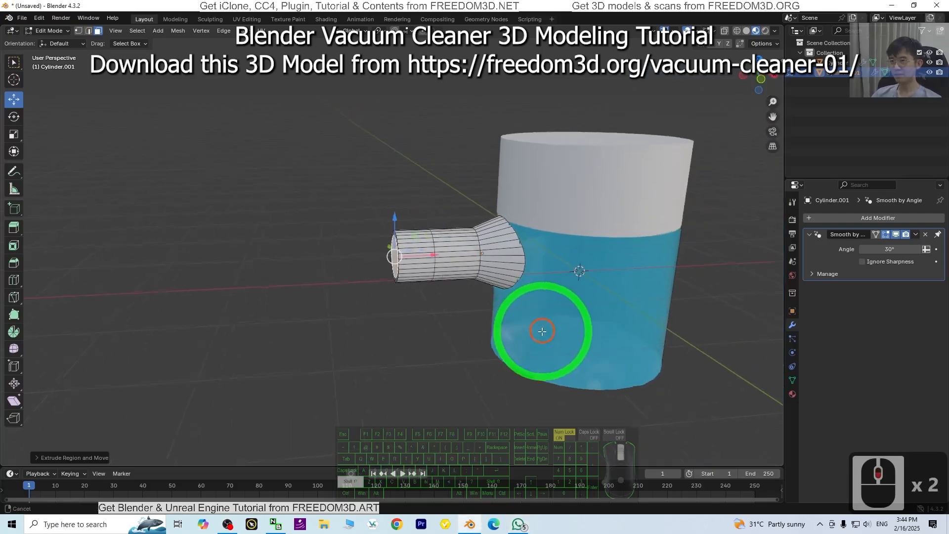
shift+middle_drag(542, 332, 604, 335)
scroll(600, 280, up, 2)
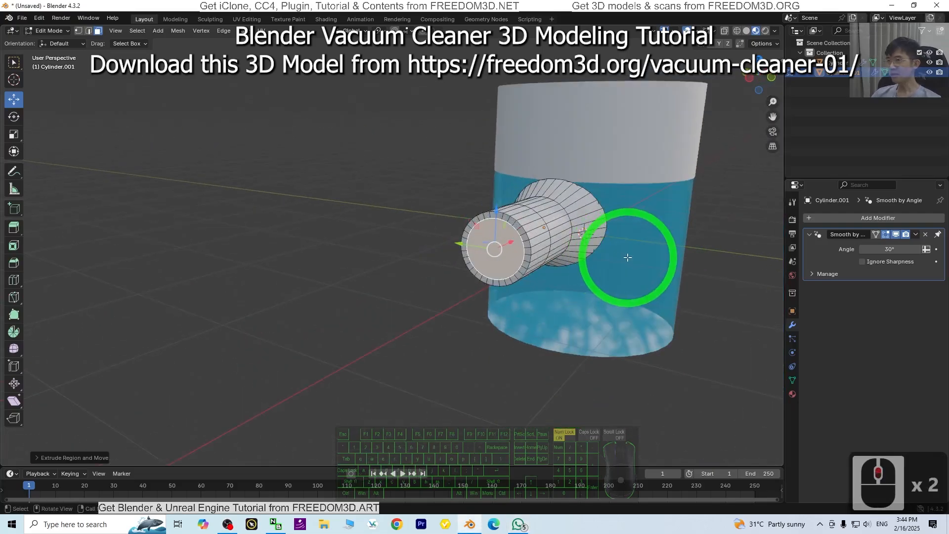
middle_drag(628, 257, 354, 212)
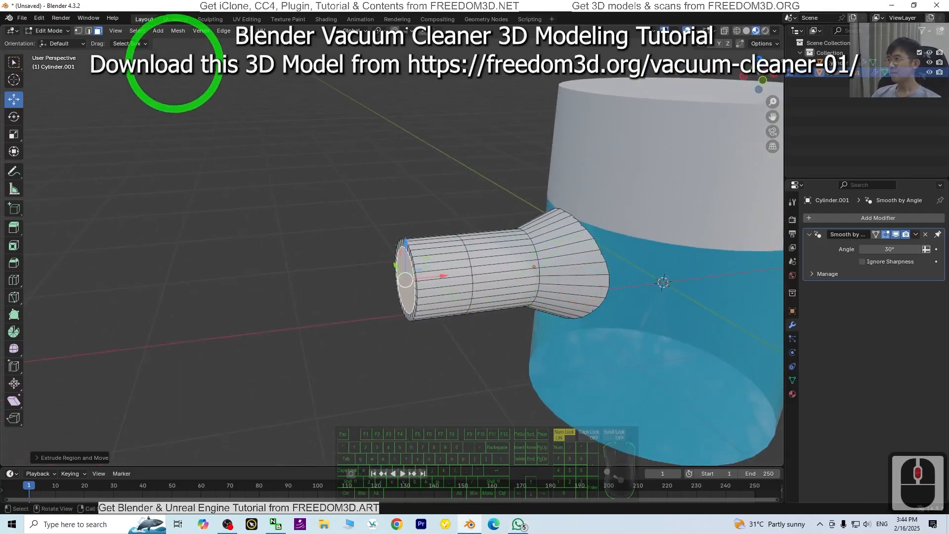
shift+middle_drag(732, 320, 616, 292)
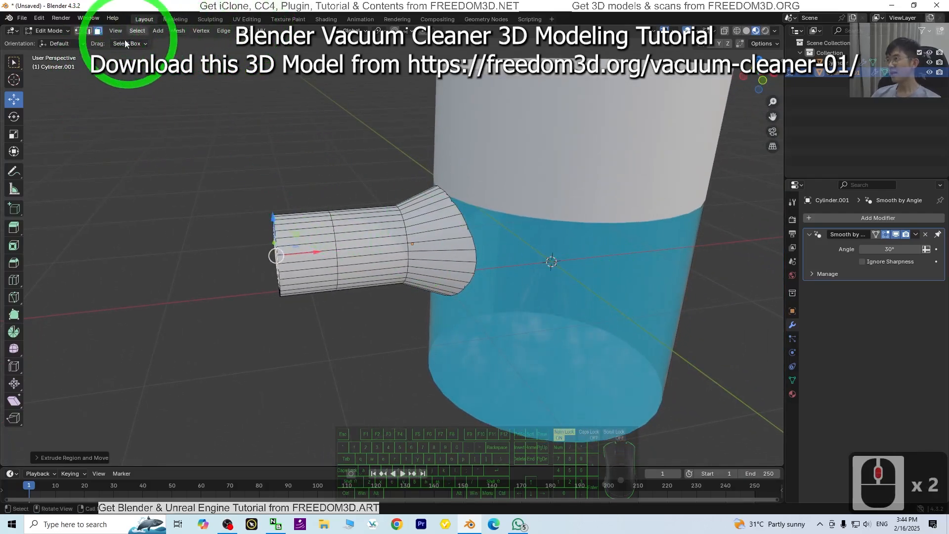
click(64, 32)
click(46, 43)
scroll(498, 280, down, 4)
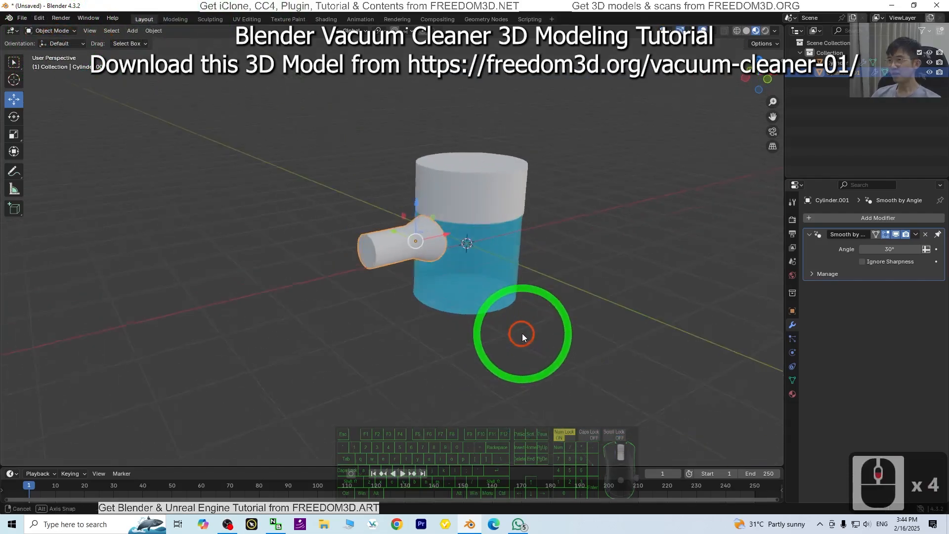
scroll(451, 283, up, 4)
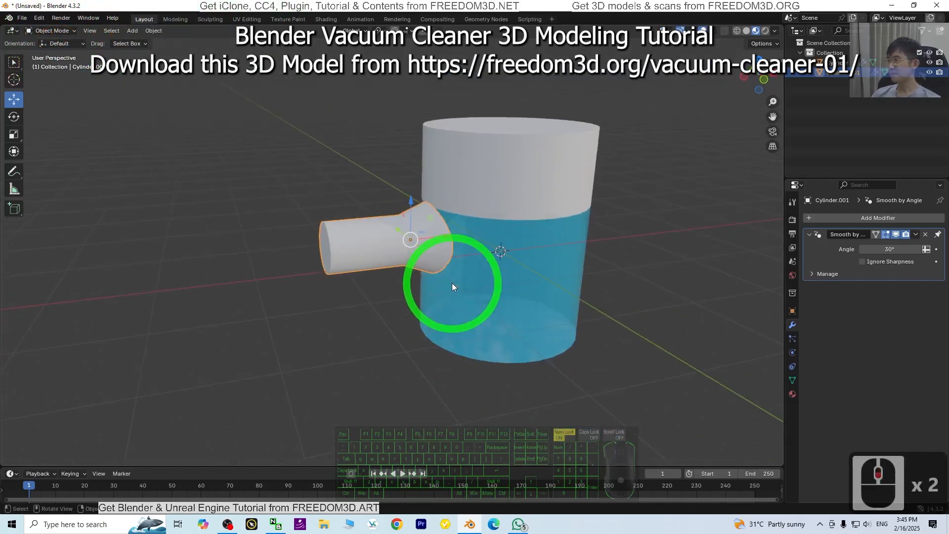
middle_drag(536, 324, 506, 321)
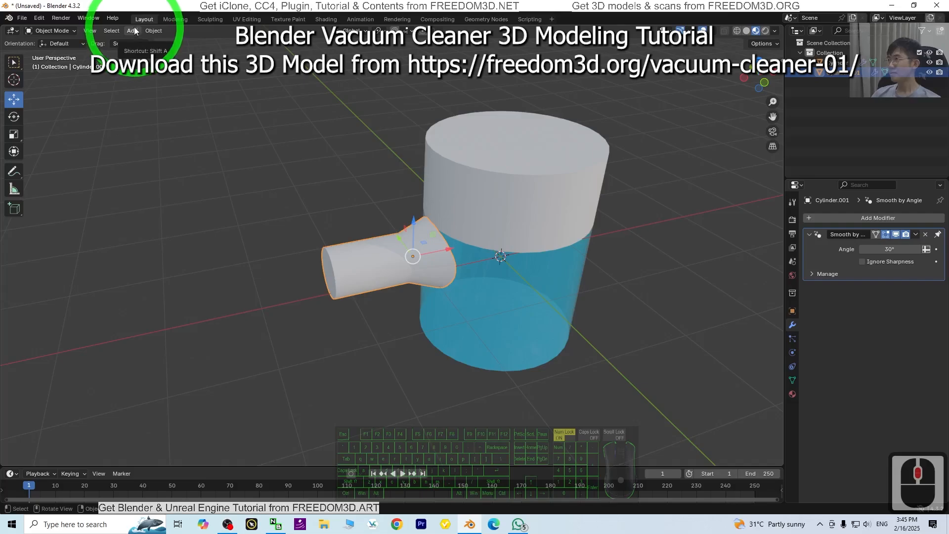
Enter Edit Mode on the connector and select the end cap and upper side faces of the outer neck section
click(49, 30)
click(47, 52)
scroll(451, 212, up, 3)
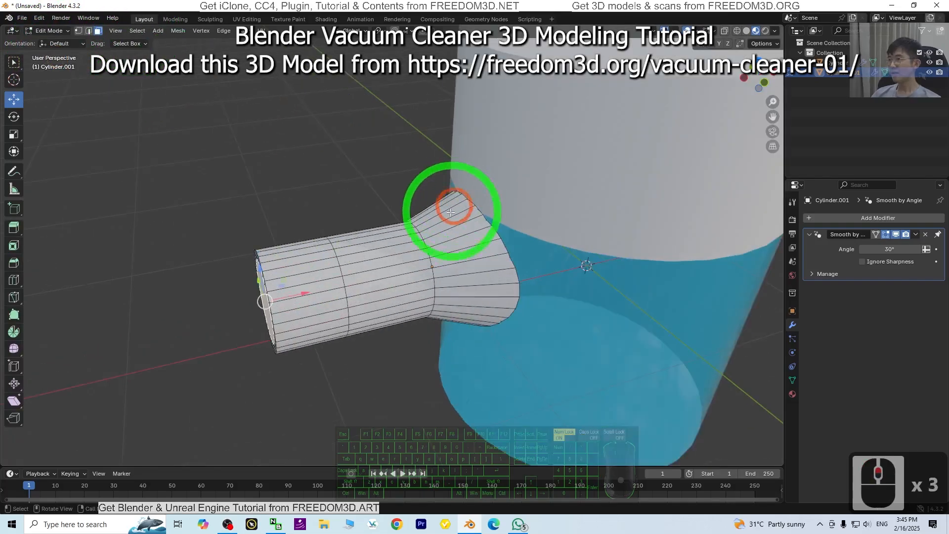
middle_drag(413, 371, 373, 223)
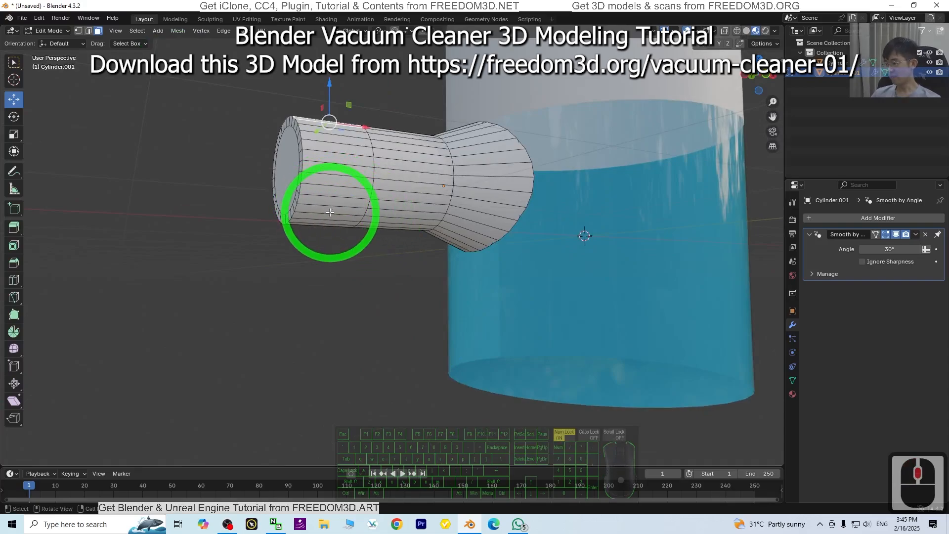
shift+click(342, 193)
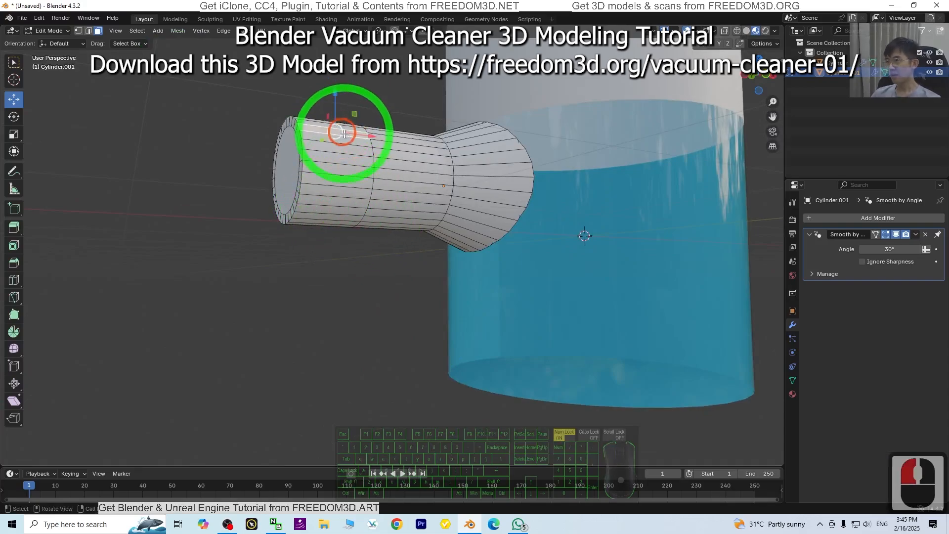
ctrl+click(339, 202)
middle_drag(339, 203, 420, 286)
ctrl+click(405, 279)
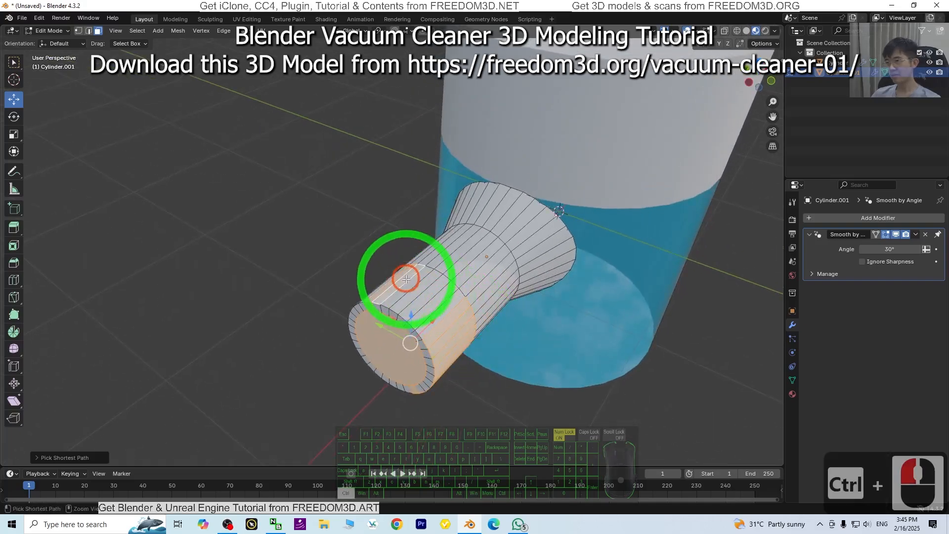
ctrl+click(440, 310)
Extend the selection around the far side and underside of the outer neck section to complete its ring of side faces
middle_drag(461, 313, 545, 228)
ctrl+click(545, 227)
middle_drag(548, 275, 562, 261)
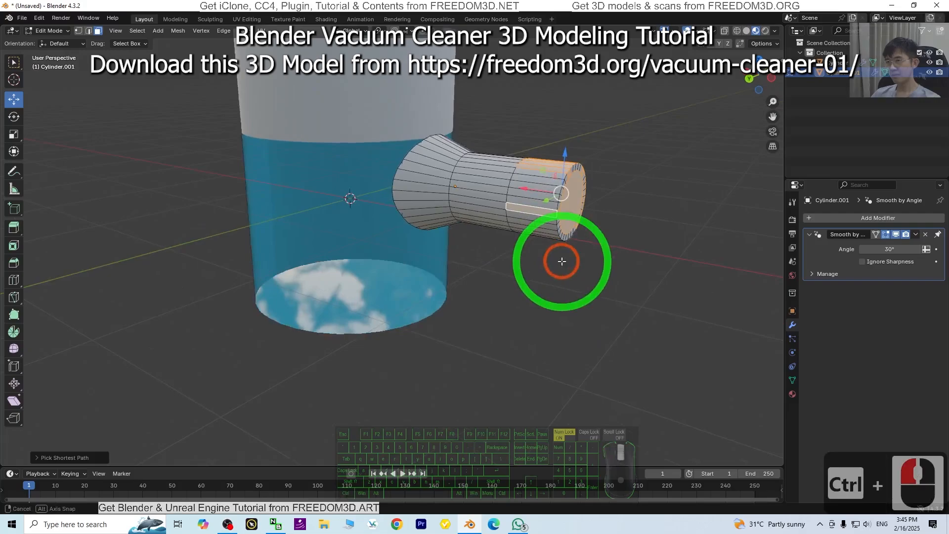
shift+click(528, 194)
ctrl+click(531, 204)
ctrl+click(537, 229)
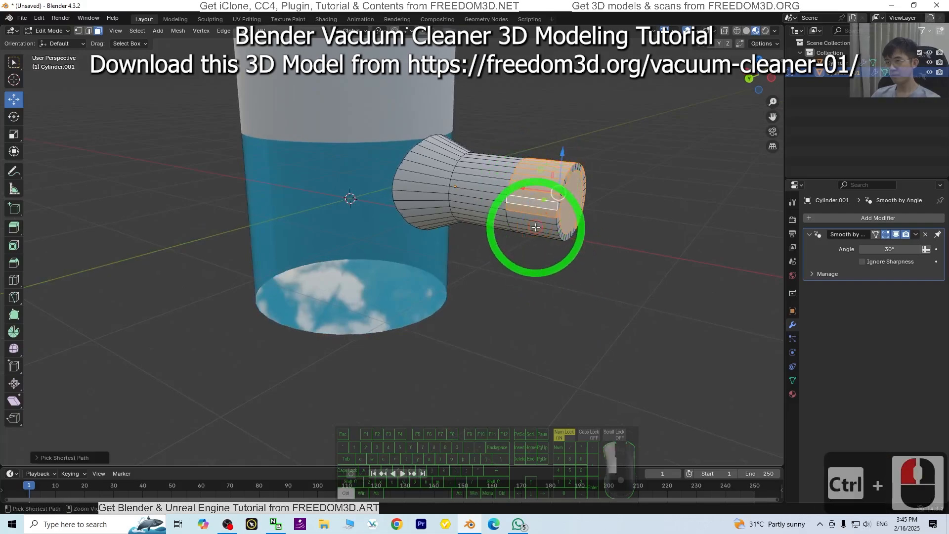
middle_drag(542, 239, 384, 174)
ctrl+click(379, 161)
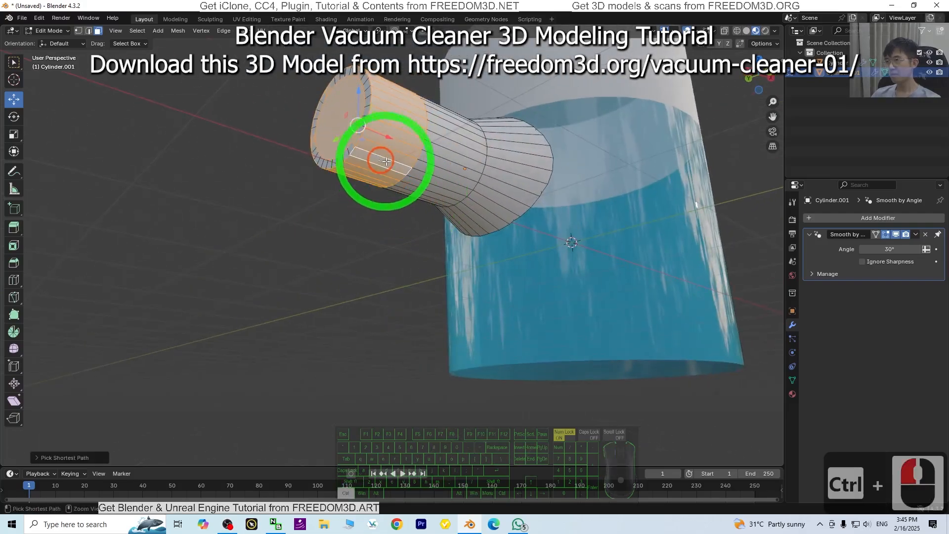
Add all the narrow rim faces around the neck's end cap to the selection
middle_drag(473, 170, 453, 210)
shift+click(438, 199)
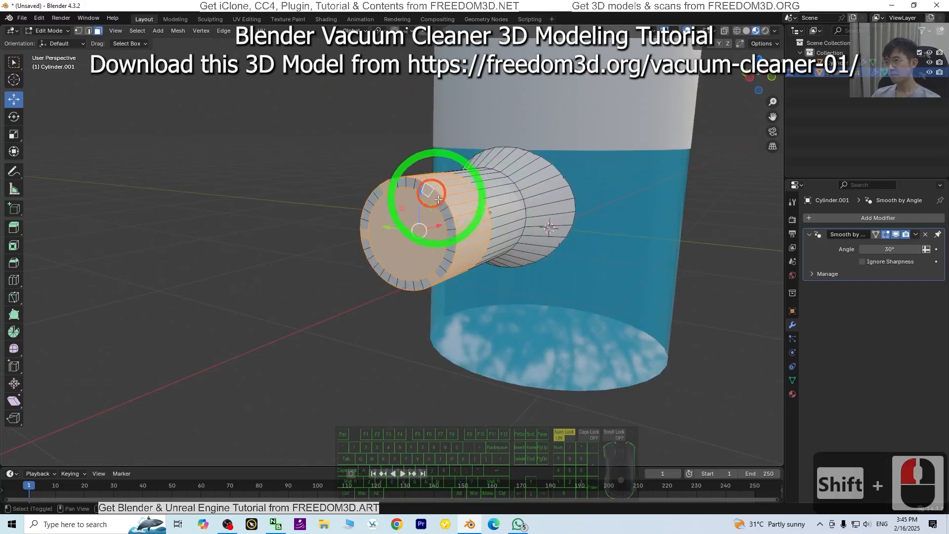
ctrl+click(399, 285)
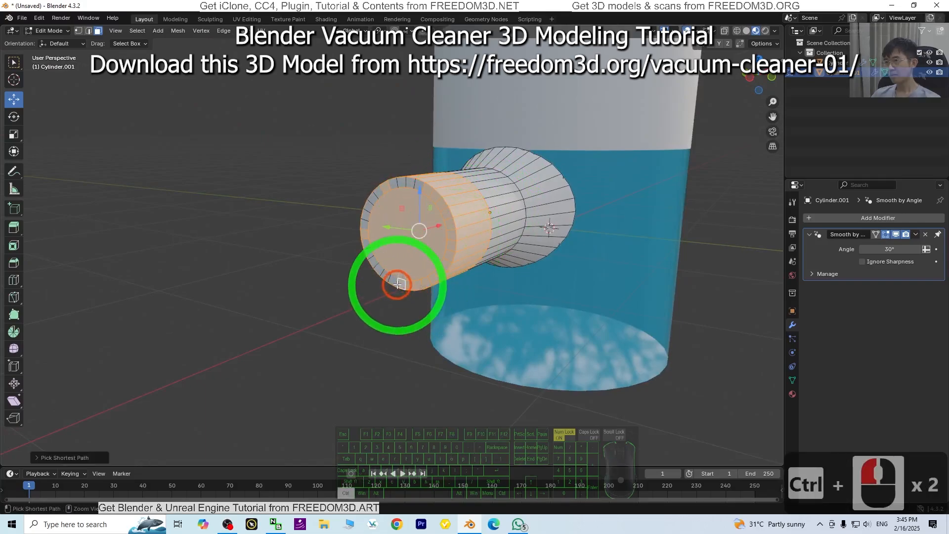
ctrl+click(416, 186)
ctrl+click(435, 191)
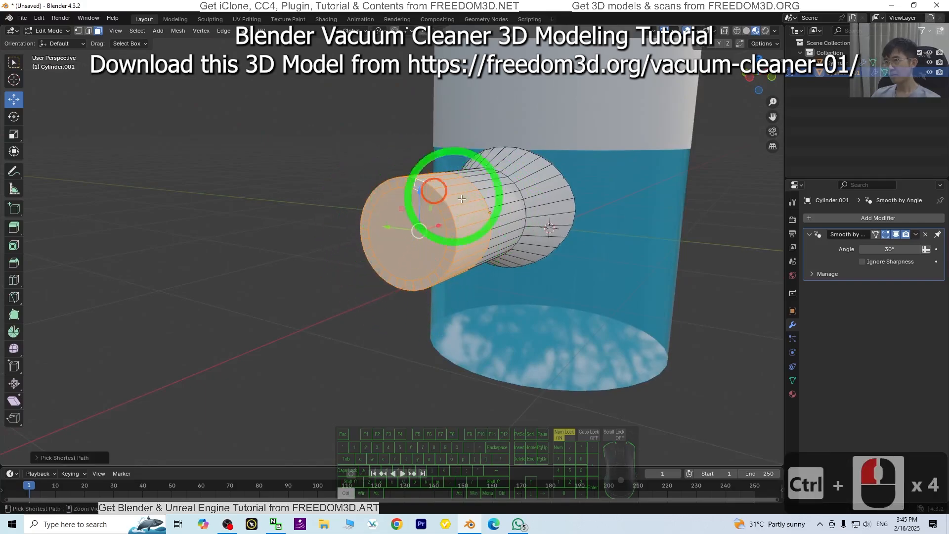
Separate the selected outer neck section into its own object and return to Object Mode
middle_drag(434, 191, 413, 297)
key(p)
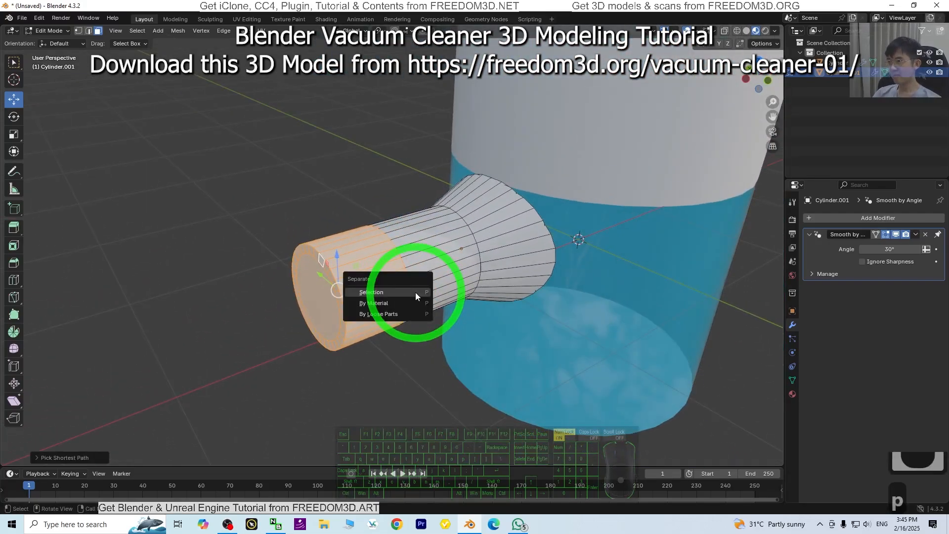
click(374, 292)
click(361, 261)
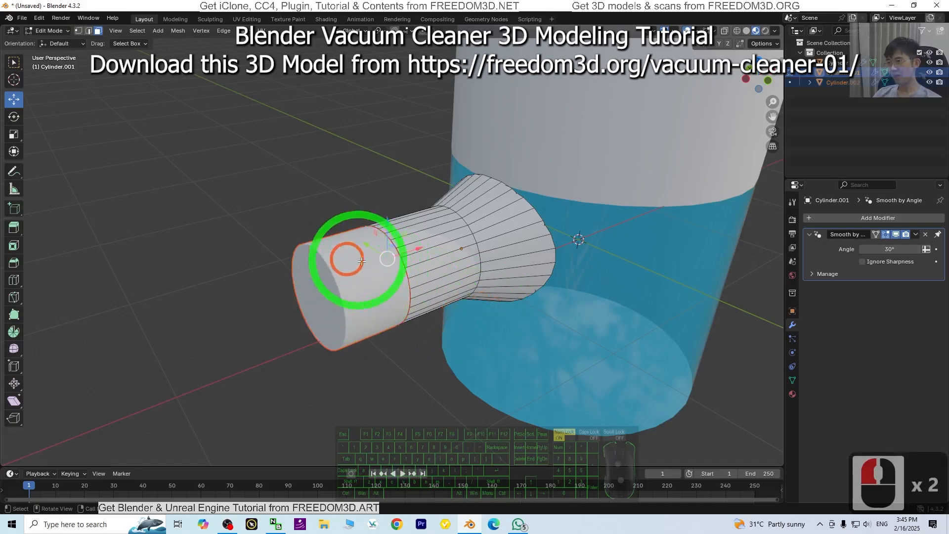
click(48, 31)
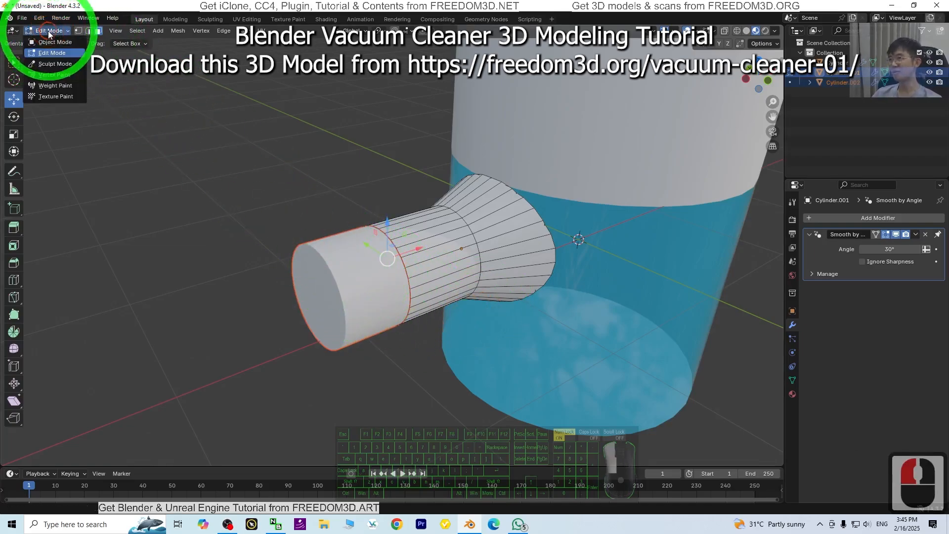
click(52, 42)
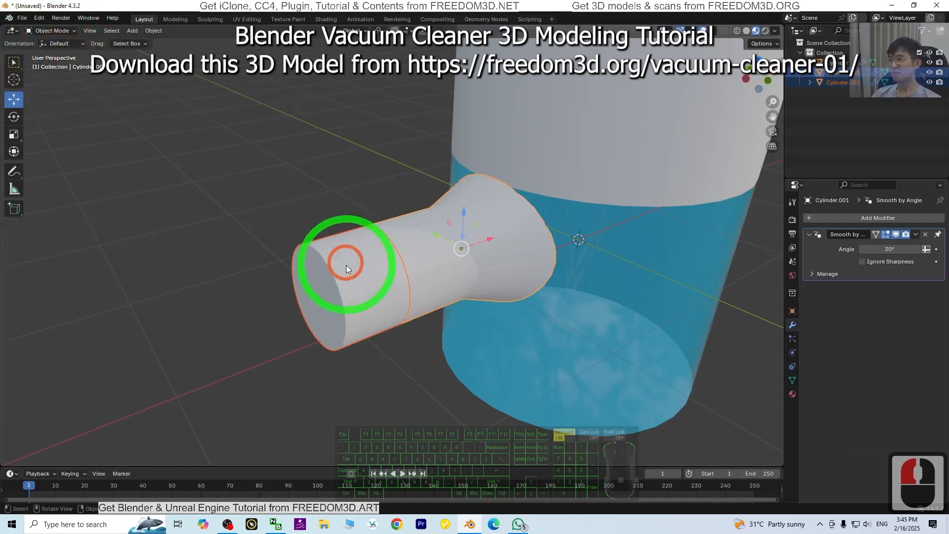
Give the separated outer neck section a new material with a pink base color, about hex E795C5
click(346, 265)
click(792, 394)
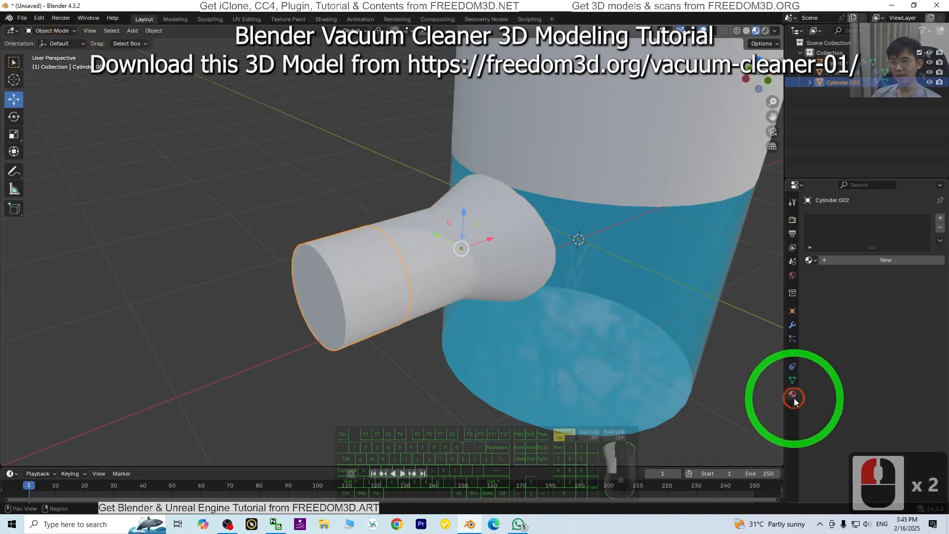
click(852, 262)
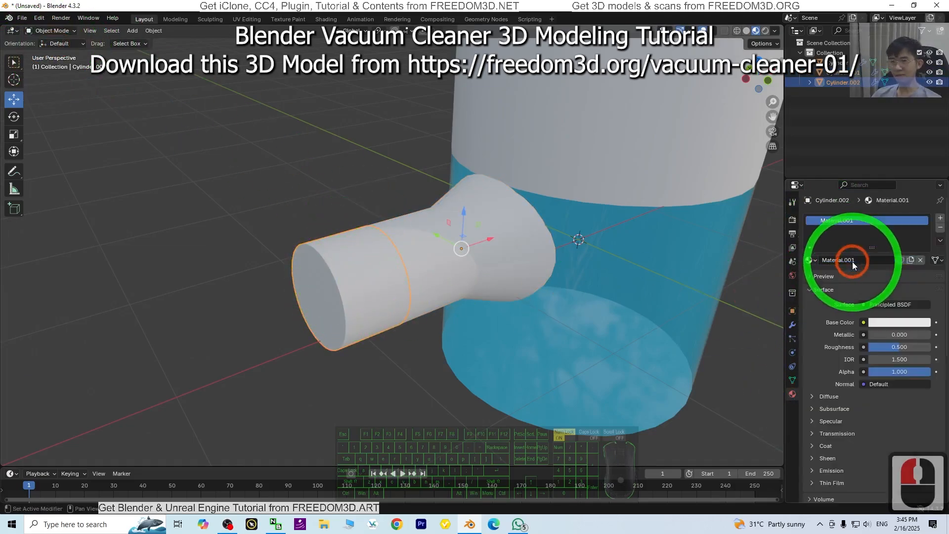
click(885, 322)
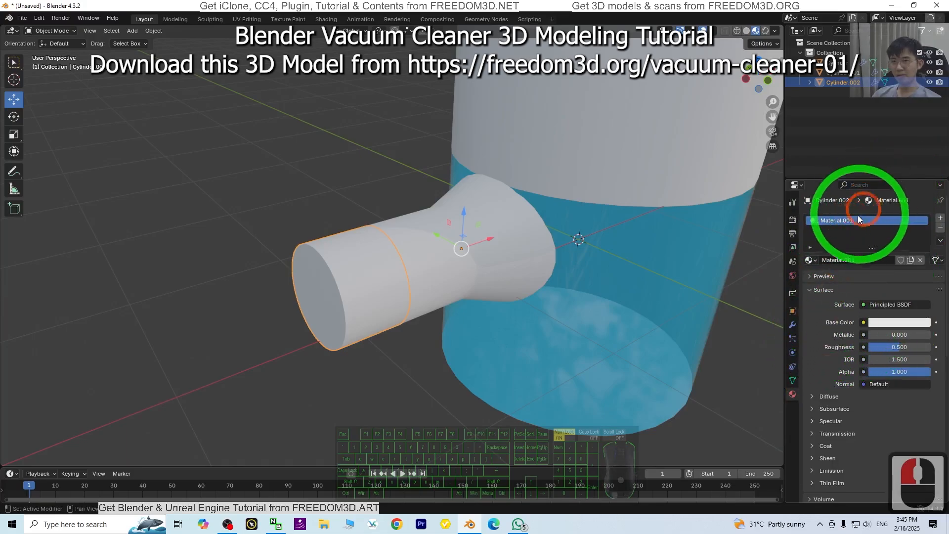
click(833, 221)
click(833, 220)
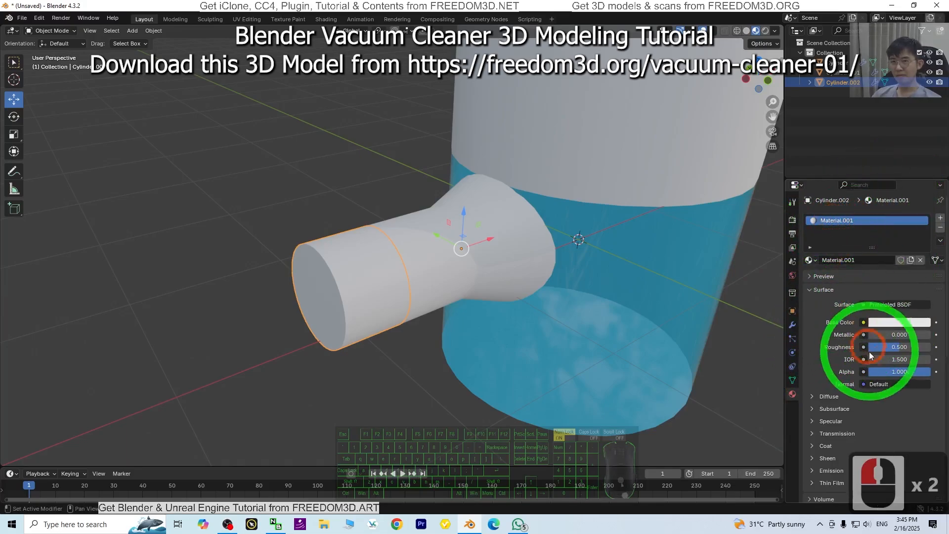
click(890, 322)
mouse_move(872, 203)
mouse_down()
mouse_move(877, 179)
mouse_move(856, 193)
mouse_move(859, 217)
mouse_move(886, 184)
mouse_move(877, 199)
mouse_move(869, 189)
mouse_move(894, 202)
mouse_move(884, 211)
mouse_up()
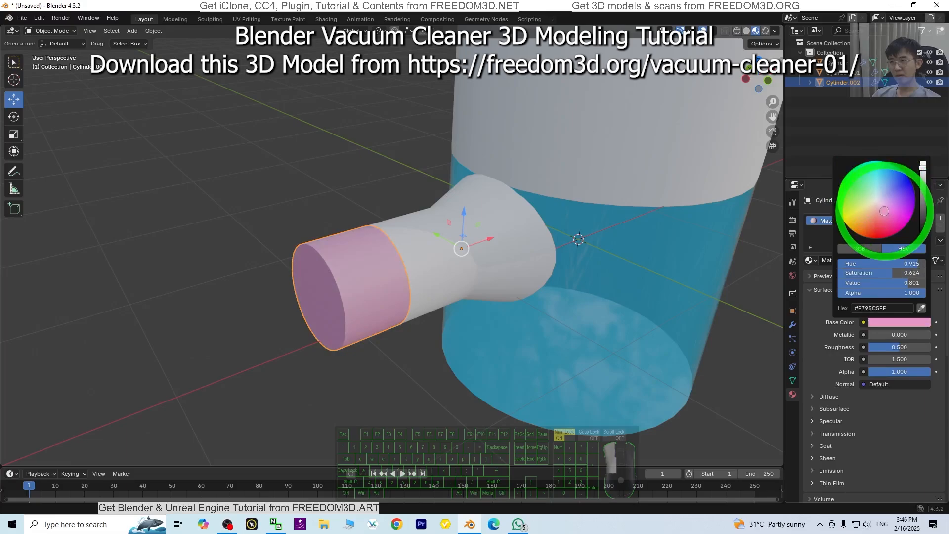
Duplicate the pink neck section and move the copy a short way outward along the X axis
scroll(678, 280, down, 6)
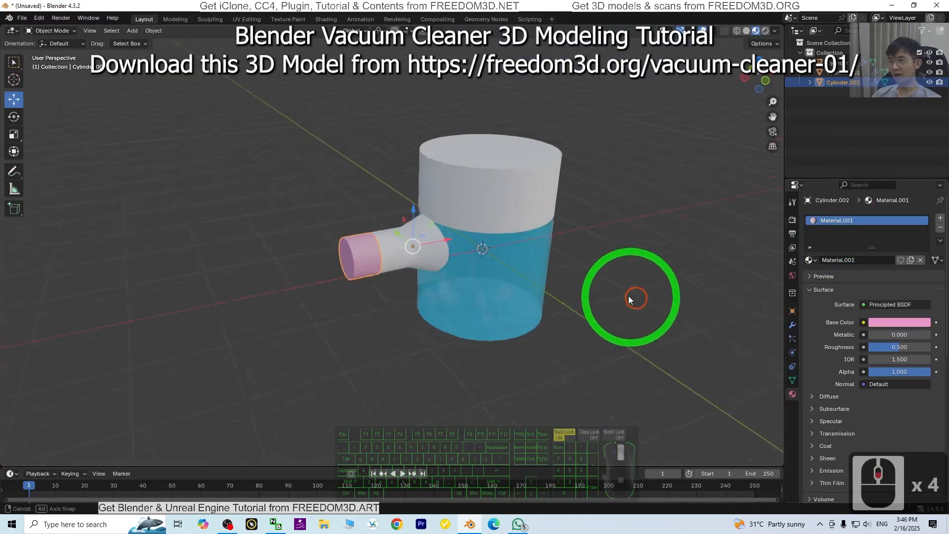
middle_drag(631, 295, 452, 292)
scroll(399, 261, up, 2)
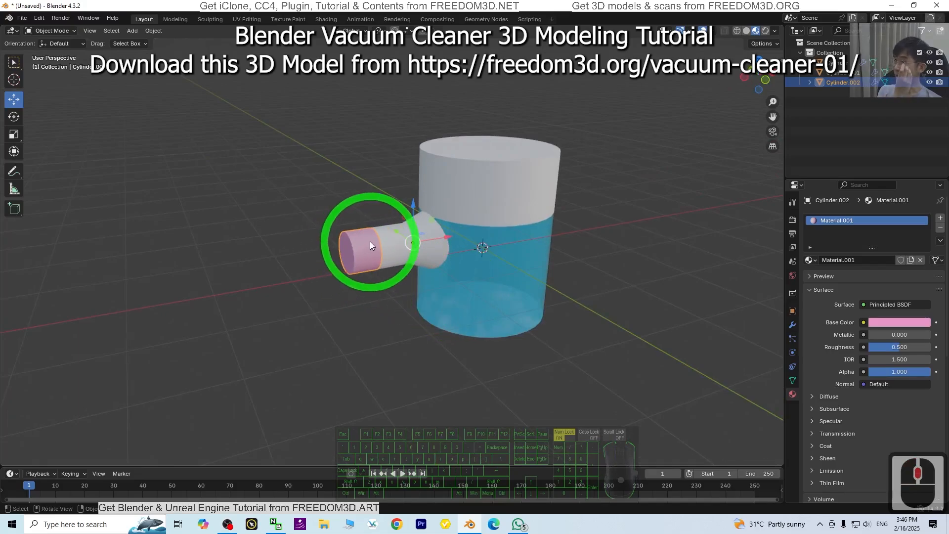
click(363, 258)
middle_drag(407, 282, 375, 243)
scroll(357, 248, up, 2)
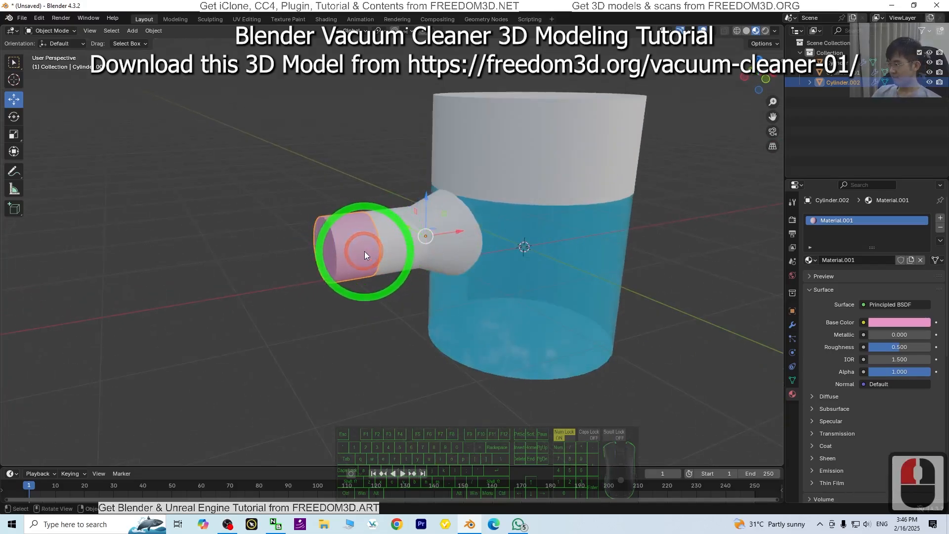
key(shift+d)
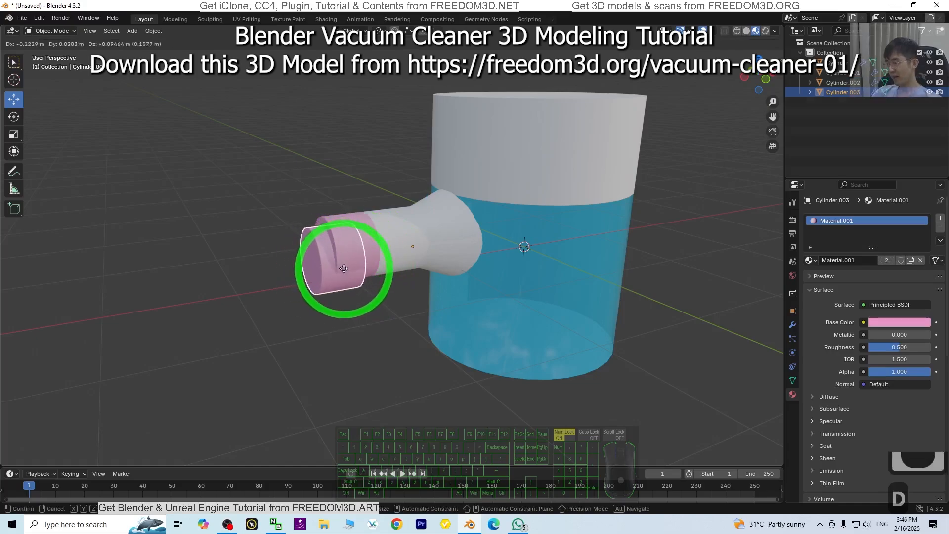
key(Escape)
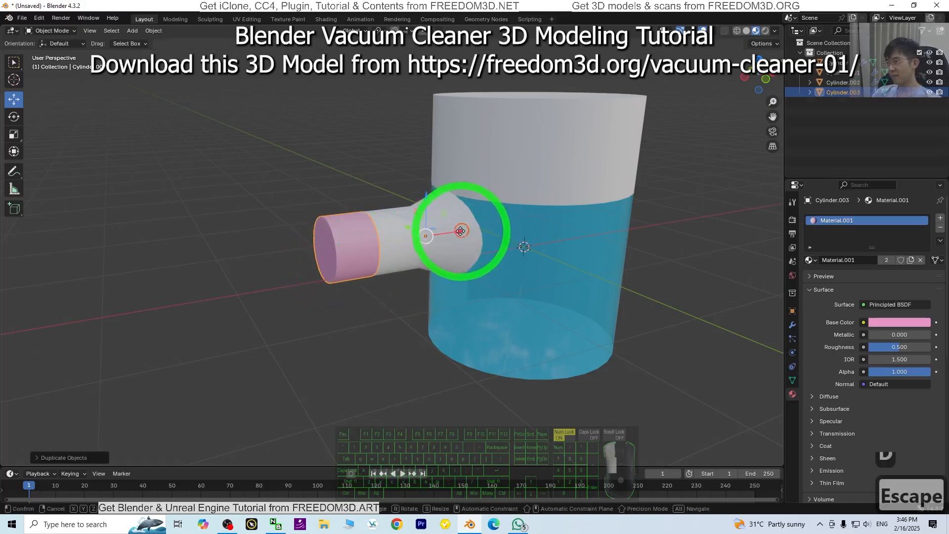
drag(461, 231, 436, 230)
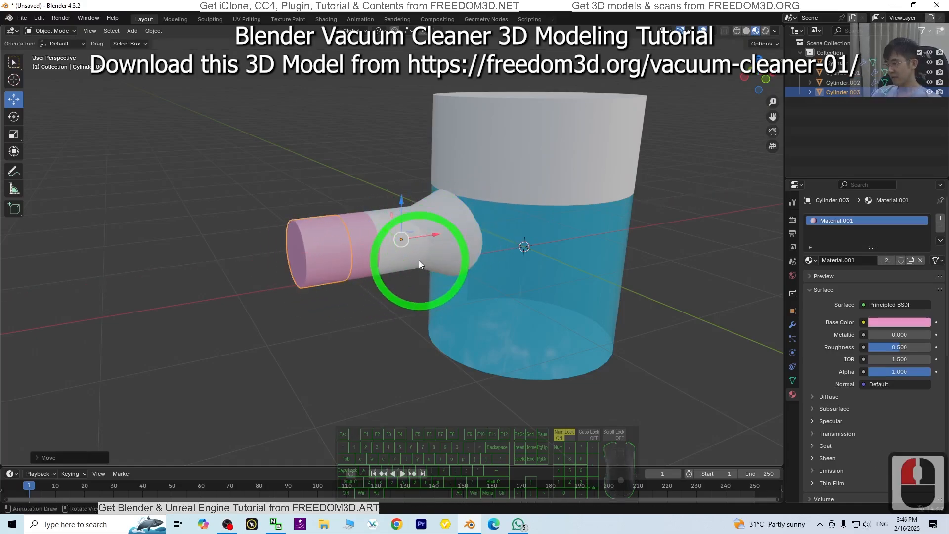
Scale the copy down to about 0.81 and set its origin to its center of mass (surface)
key(s)
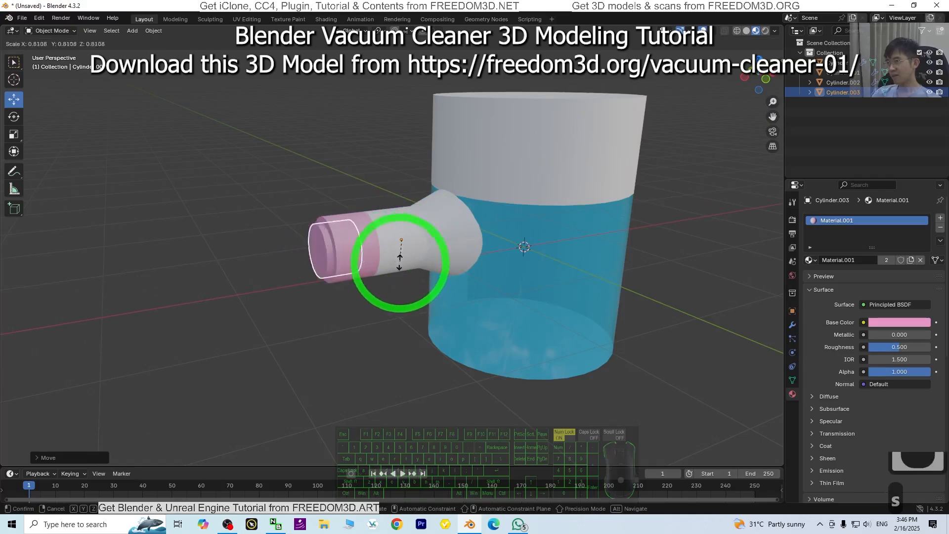
click(399, 262)
scroll(407, 236, up, 3)
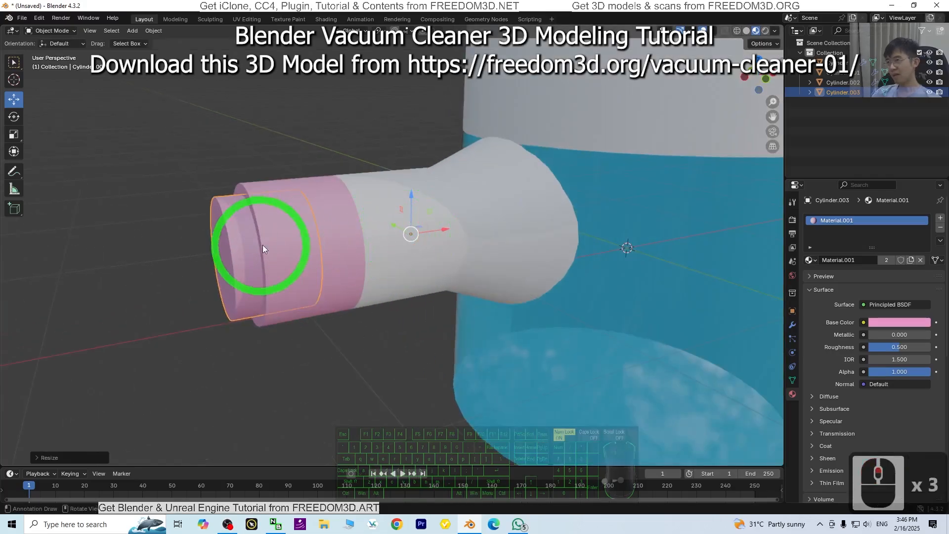
right_click(245, 239)
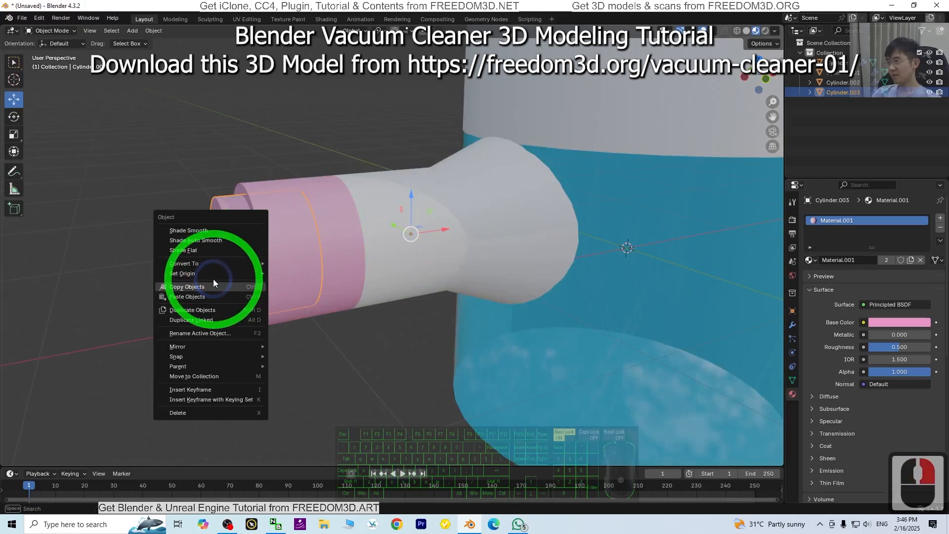
mouse_move(212, 275)
click(327, 305)
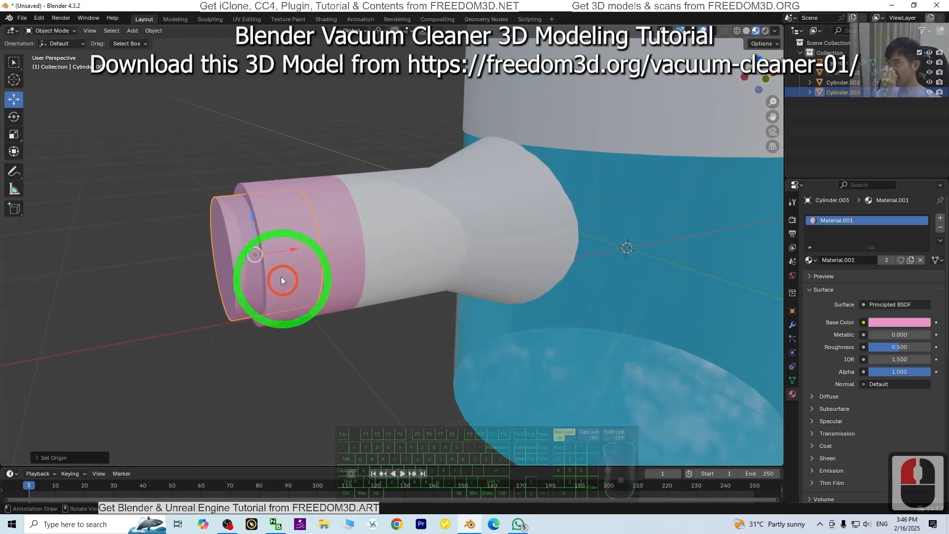
Slide the narrower copy along the X axis so it sits partly inside the neck's open end, resetting its origin to center of mass (surface)
drag(286, 247, 218, 251)
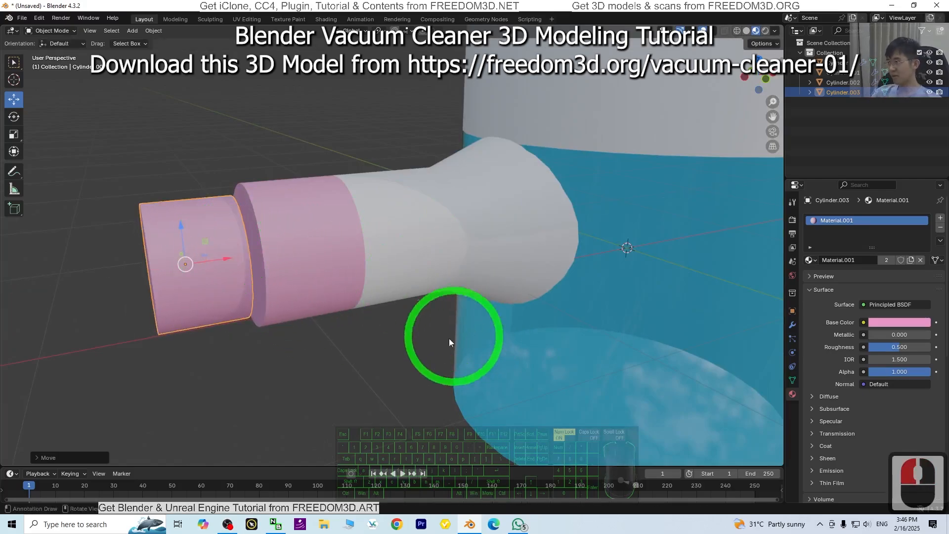
middle_drag(449, 338, 411, 342)
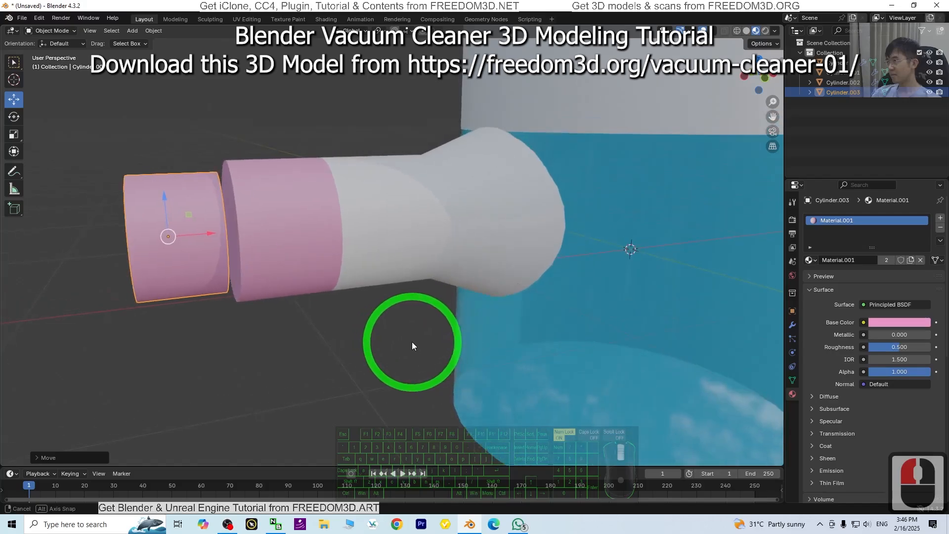
right_click(230, 216)
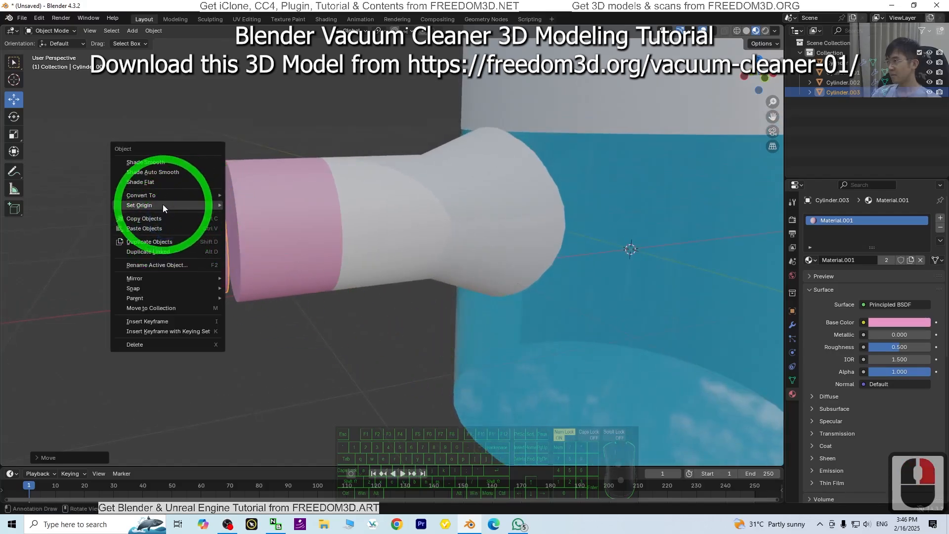
mouse_move(207, 209)
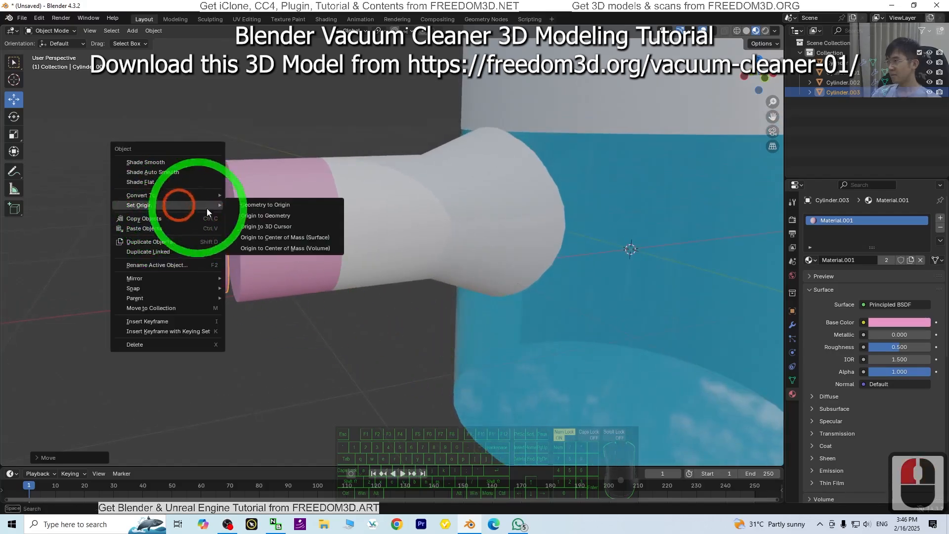
click(289, 241)
middle_drag(499, 272, 222, 269)
drag(173, 262, 248, 274)
Add a cylinder mesh and scale it down to a small button-sized part
scroll(289, 298, down, 2)
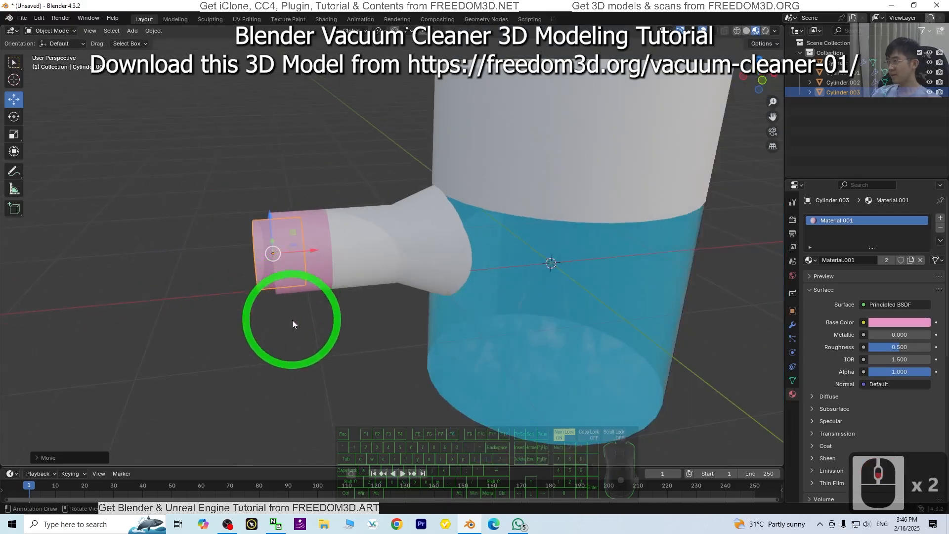
middle_drag(292, 320, 387, 324)
middle_drag(450, 260, 419, 277)
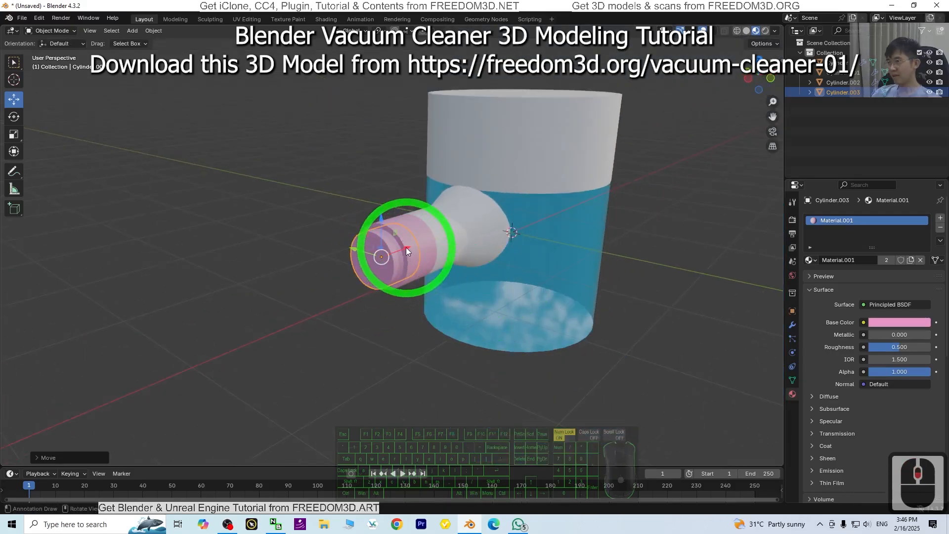
scroll(524, 277, down, 4)
middle_drag(524, 278, 469, 288)
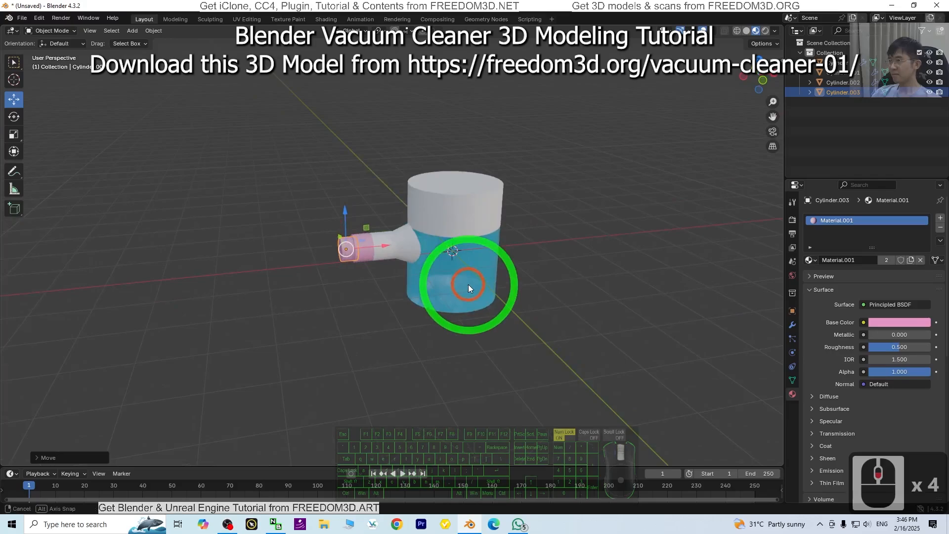
scroll(443, 239, up, 6)
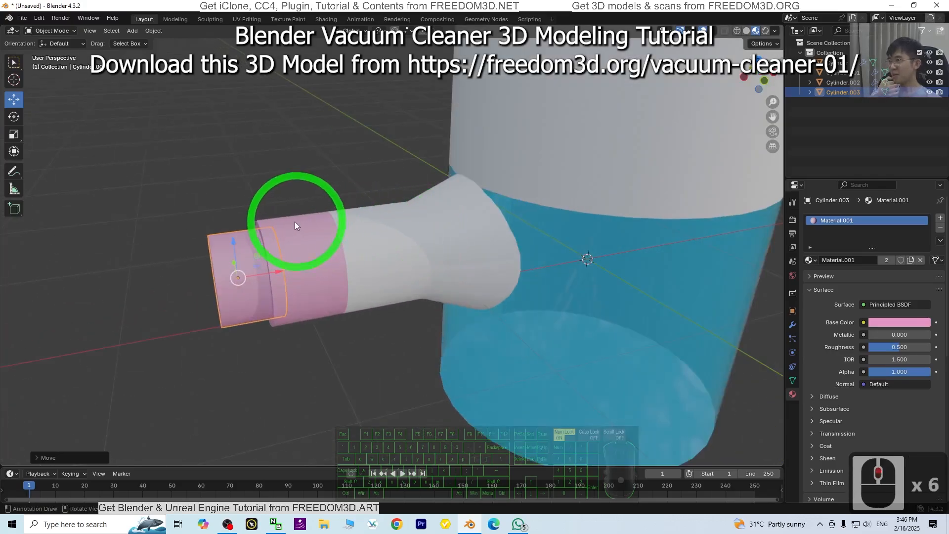
click(133, 30)
click(145, 43)
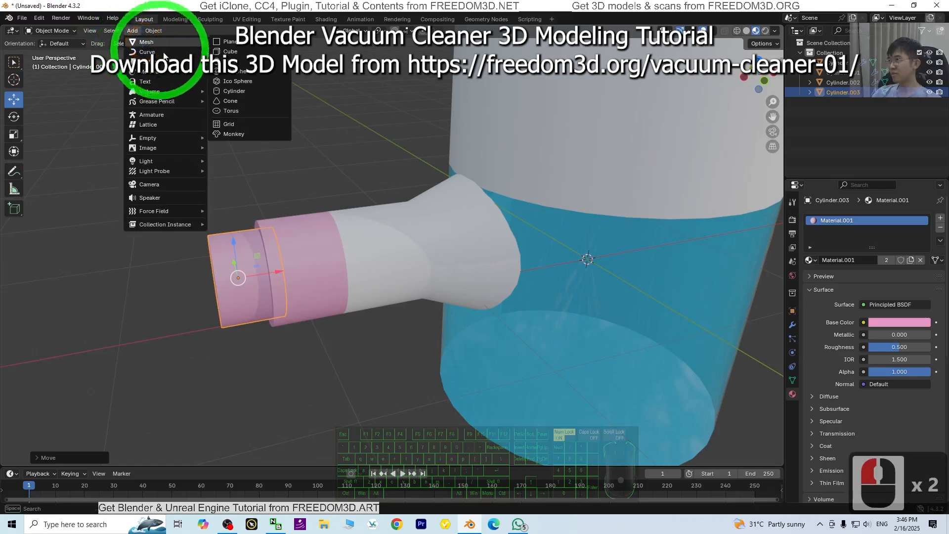
click(233, 91)
scroll(627, 305, down, 3)
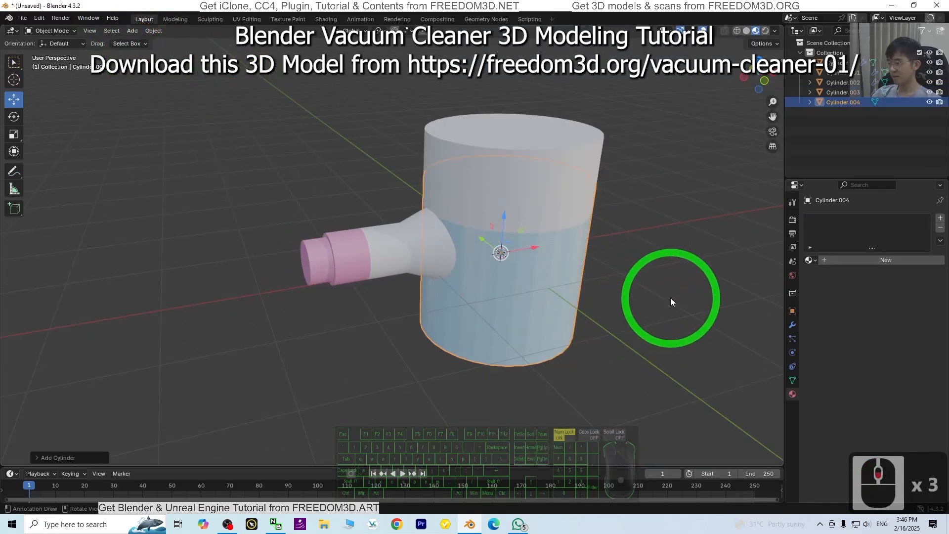
key(s)
click(530, 266)
Move the small cylinder onto the top of the pink neck section and resize it to suit the neck
drag(533, 245, 360, 197)
scroll(360, 197, up, 3)
key(s)
click(322, 220)
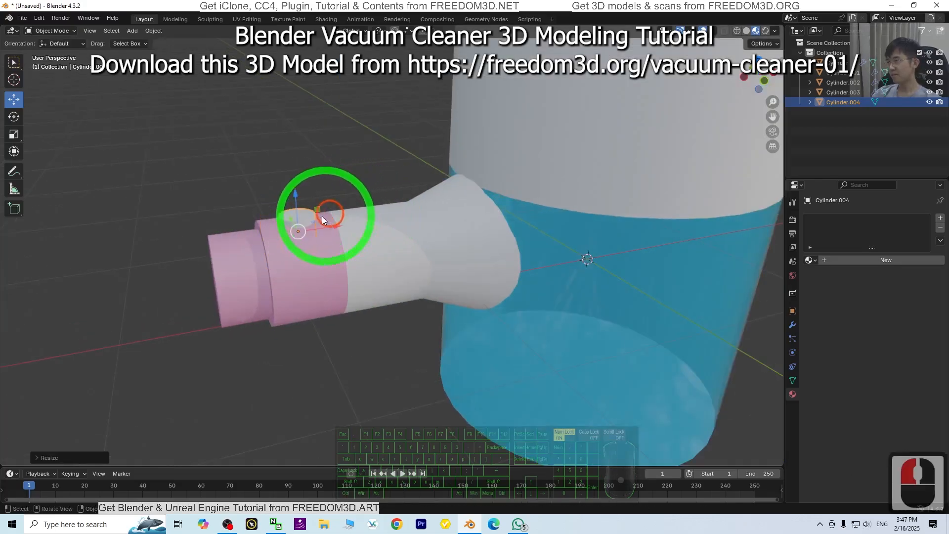
Consult the WhatsApp reference photo and refine the button cylinder's size and position on top of the pink neck section
double_click(532, 7)
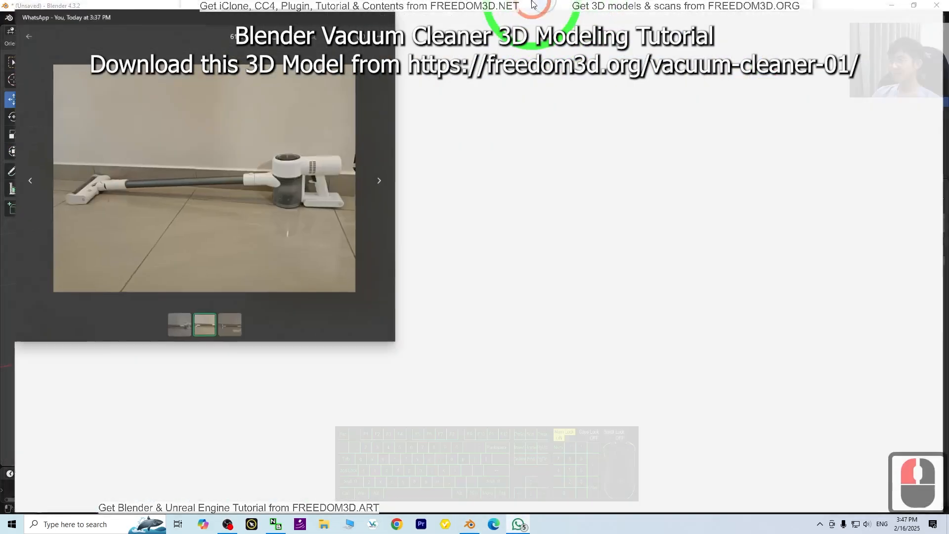
scroll(617, 260, up, 9)
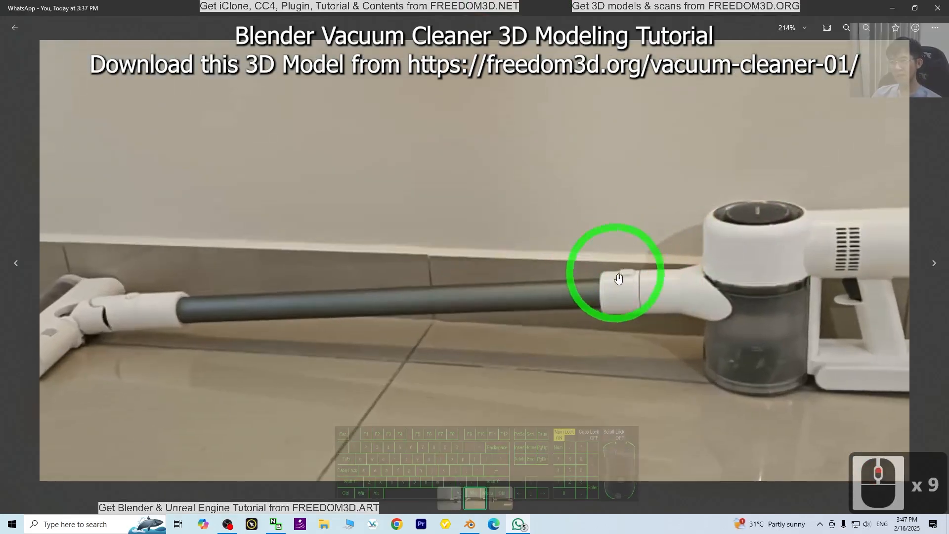
drag(568, 5, 0, 149)
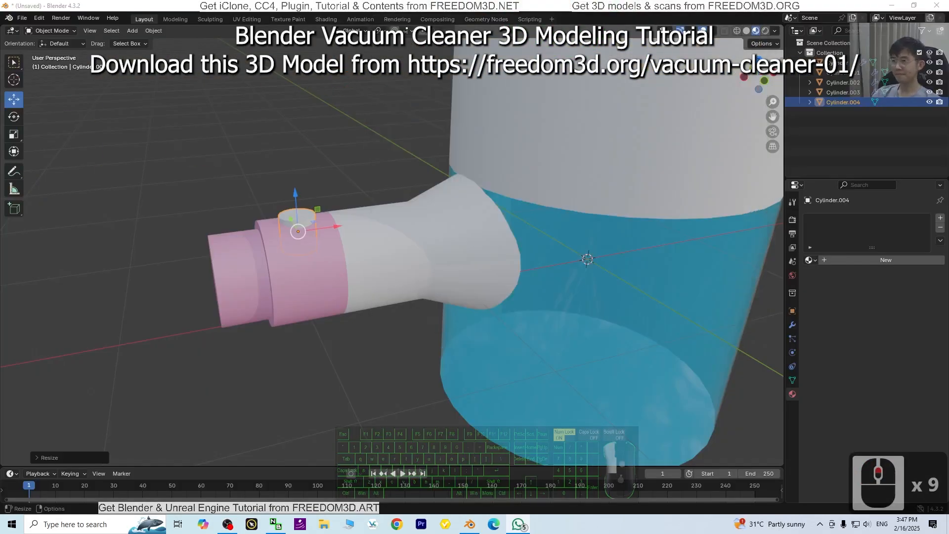
scroll(261, 261, up, 1)
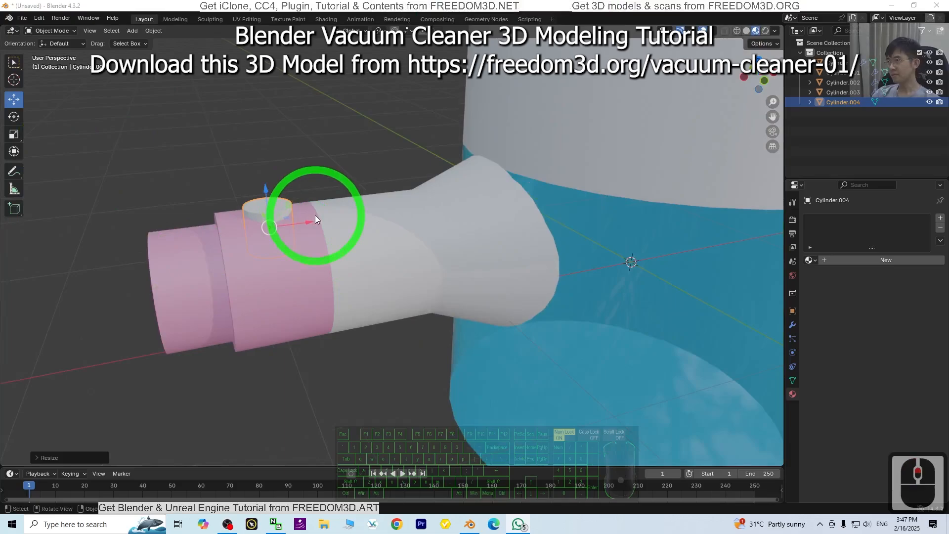
drag(310, 221, 333, 222)
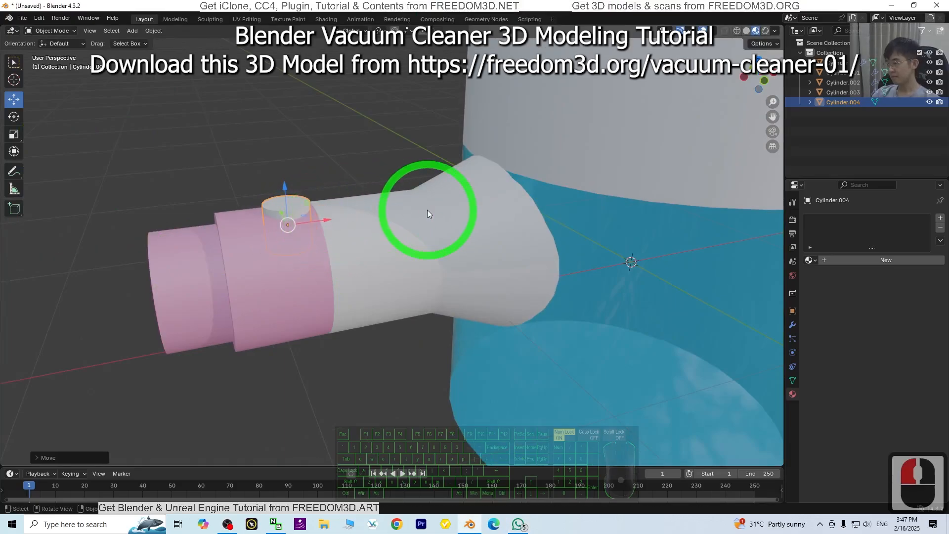
key(s)
click(368, 204)
drag(282, 185, 286, 178)
drag(325, 214, 332, 213)
Enlarge the button cylinder slightly and shift it outward and down into the neck's upper surface
middle_drag(437, 288, 481, 341)
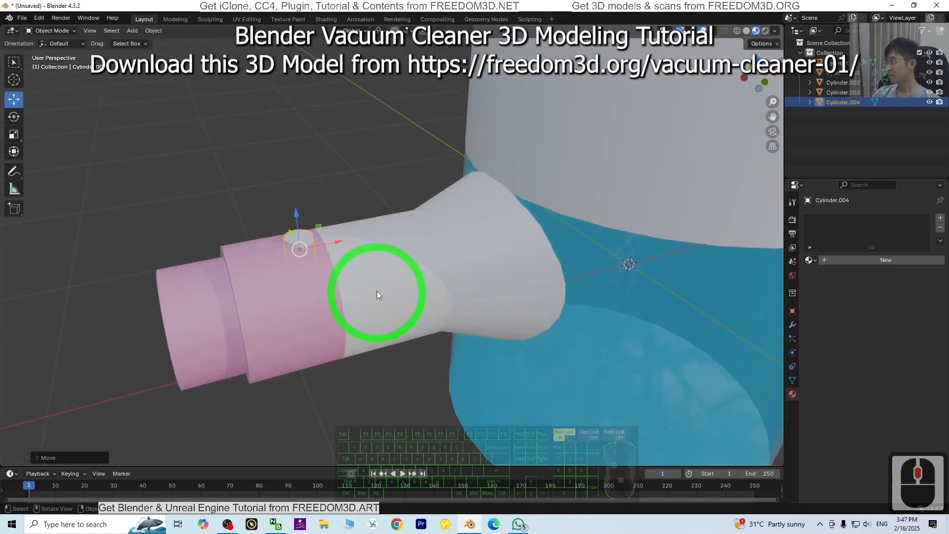
key(s)
click(429, 255)
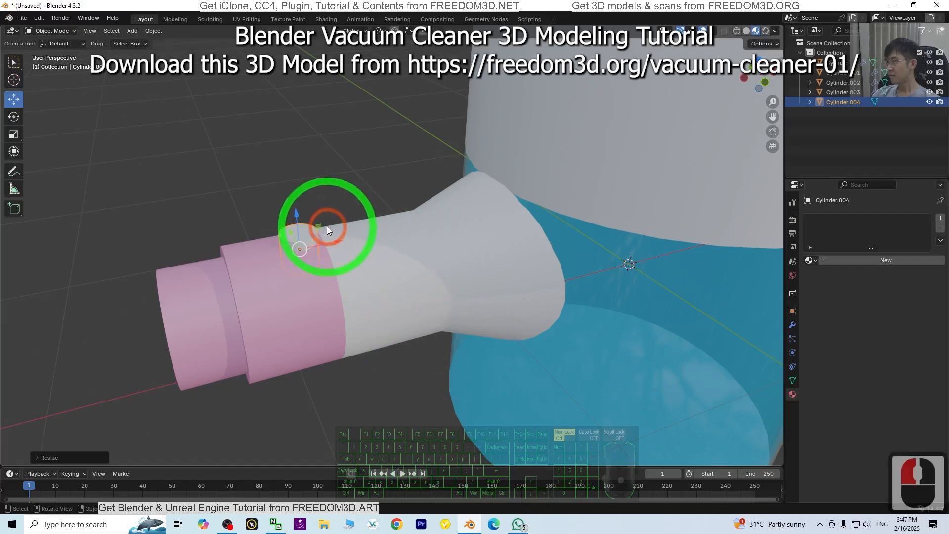
drag(328, 227, 310, 233)
Select the narrow end section of the connector's neck
scroll(340, 250, down, 3)
shift+middle_drag(411, 344, 393, 285)
click(361, 256)
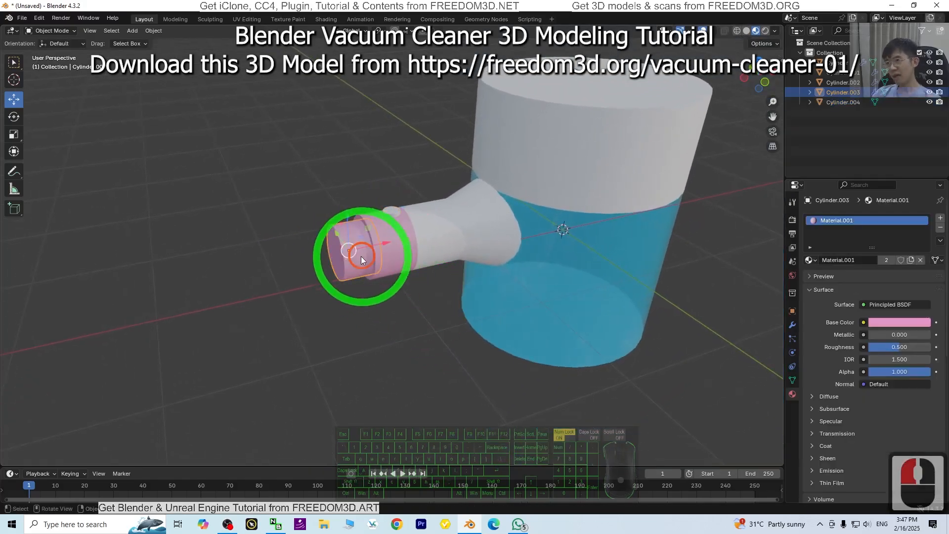
Try recolouring the narrow neck section's material purple, and undo the colour change
click(892, 322)
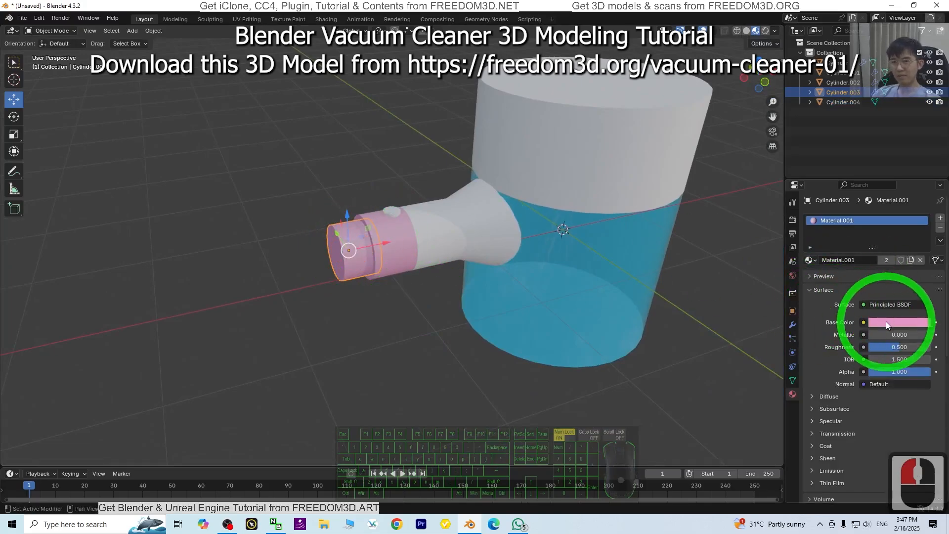
click(883, 212)
drag(884, 210, 906, 197)
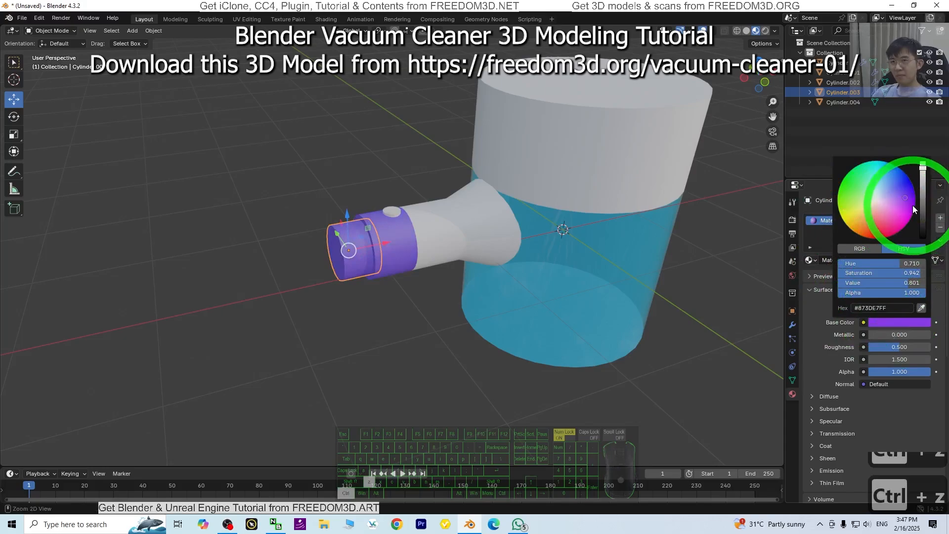
key(ctrl+z)
key(ctrl+z)
click(567, 320)
click(403, 254)
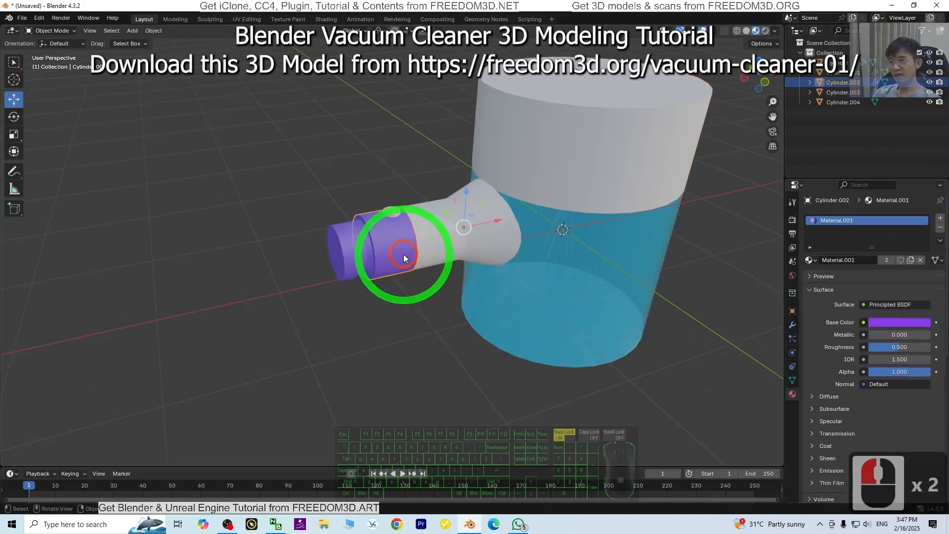
key(ctrl+z)
key(ctrl+z)
key(ctrl+z)
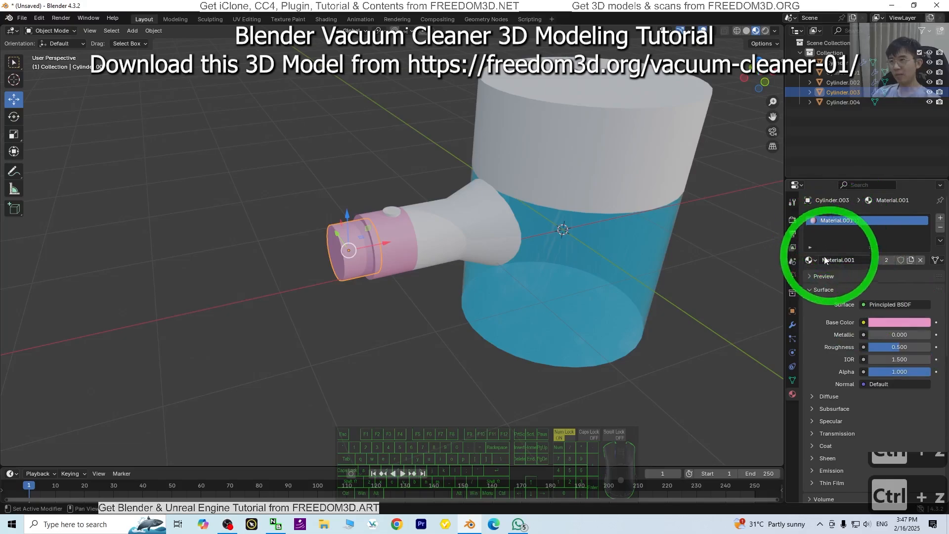
Nudge the narrow neck section slightly outward along the X axis
key(g)
key(x)
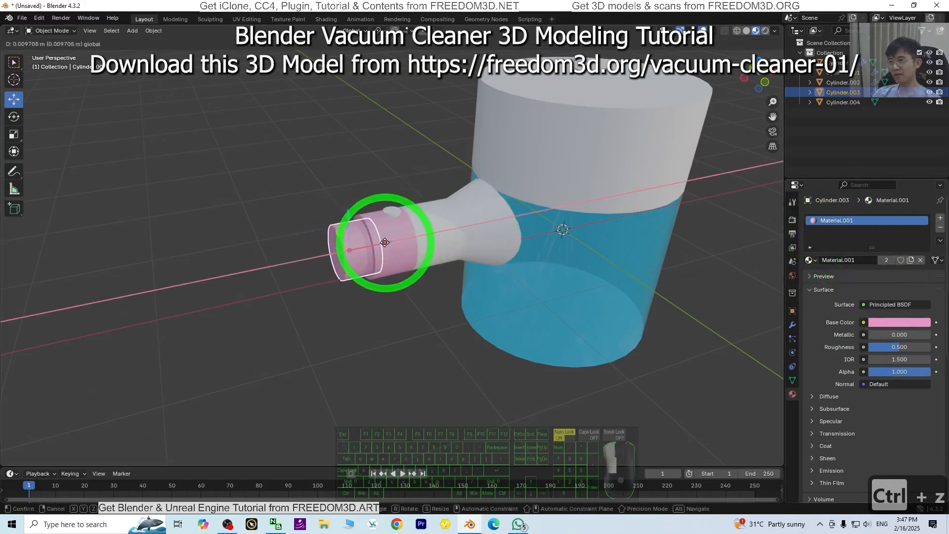
click(382, 244)
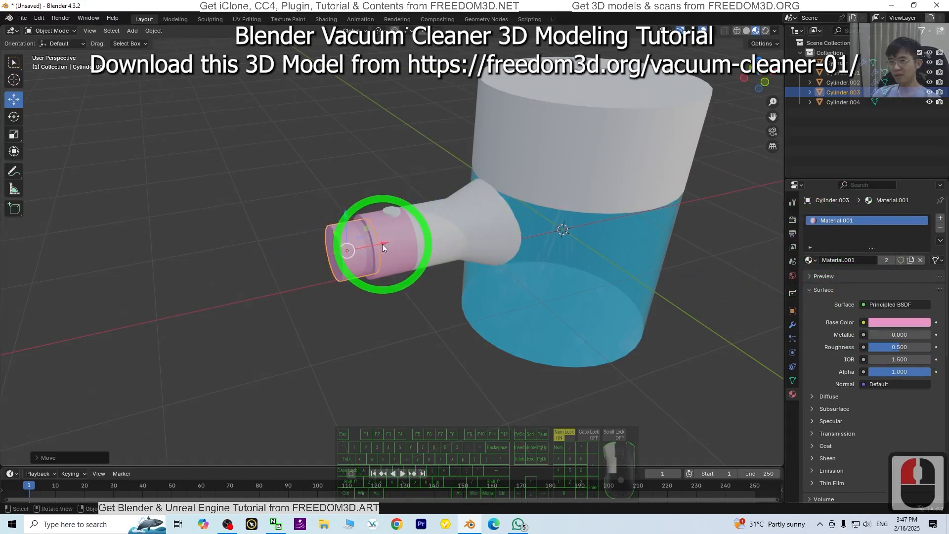
Replace the pink material on the narrow neck section with a new material that has a light grey base color
click(941, 229)
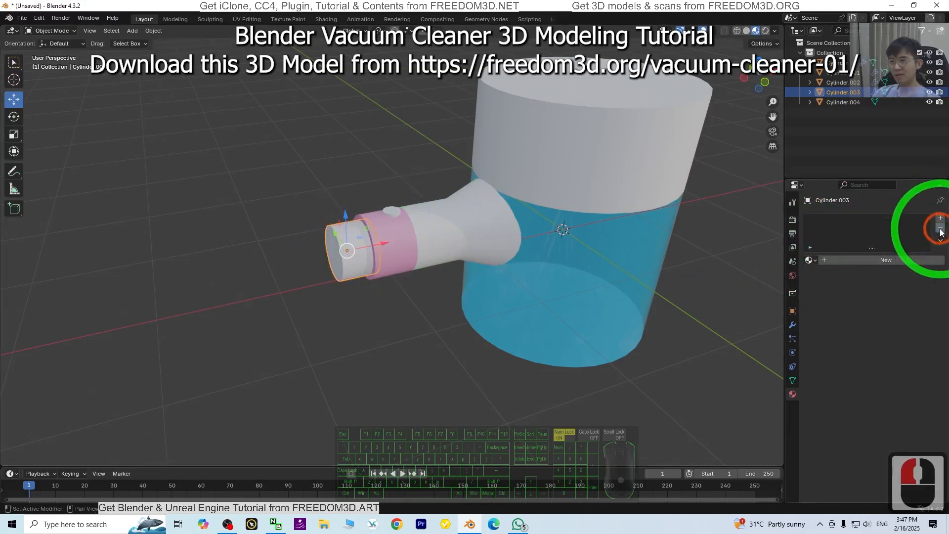
click(894, 268)
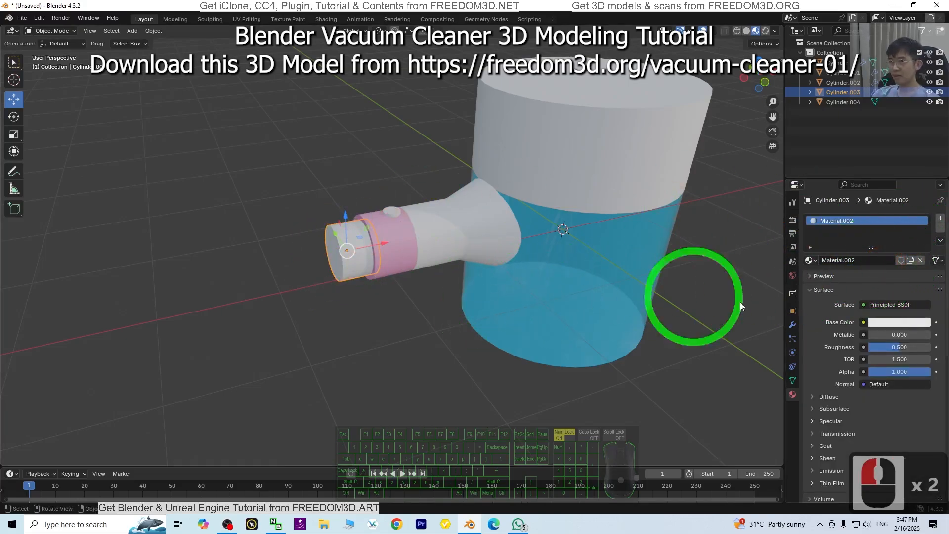
click(899, 322)
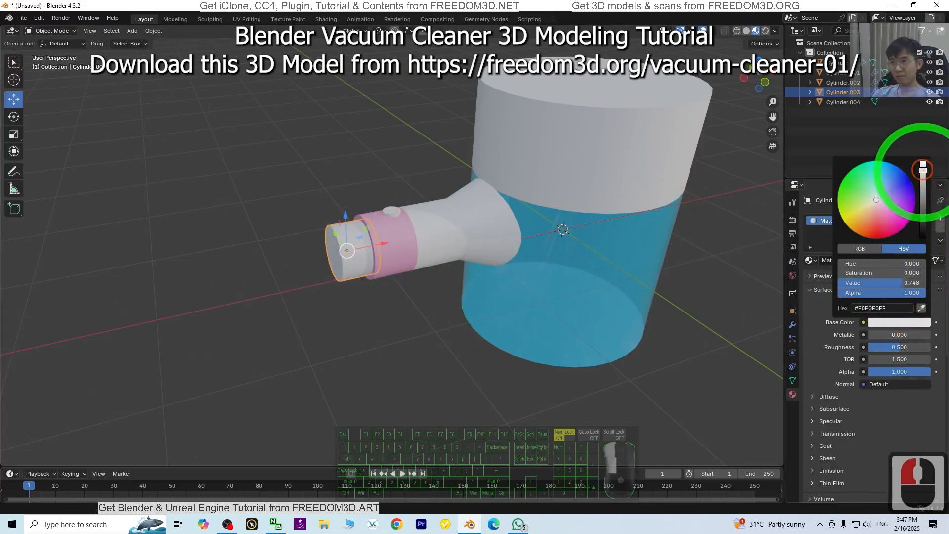
drag(923, 170, 923, 186)
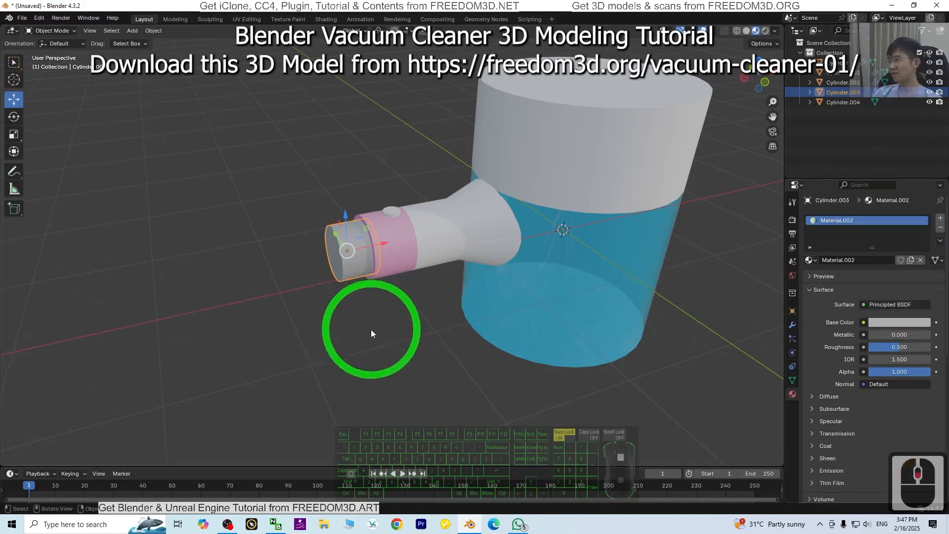
scroll(371, 333, down, 9)
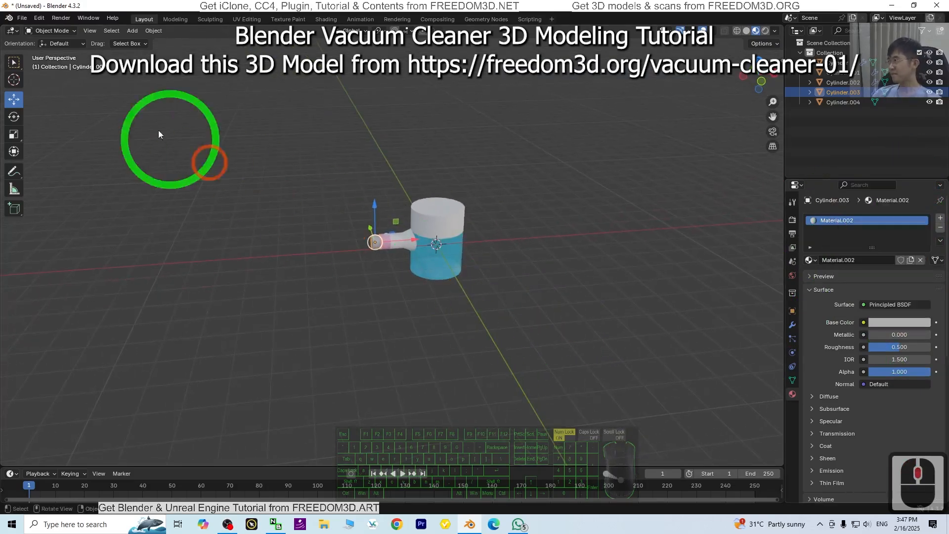
double_click(133, 30)
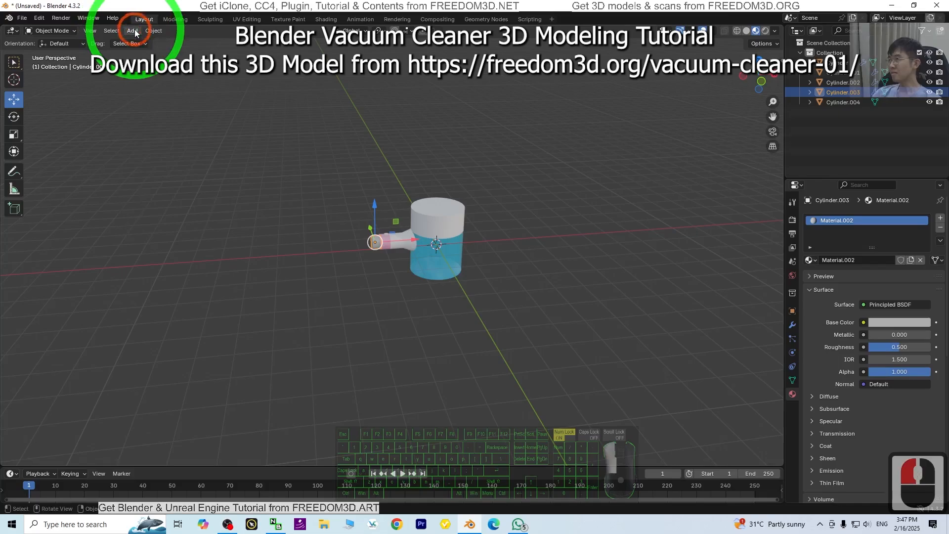
click(133, 31)
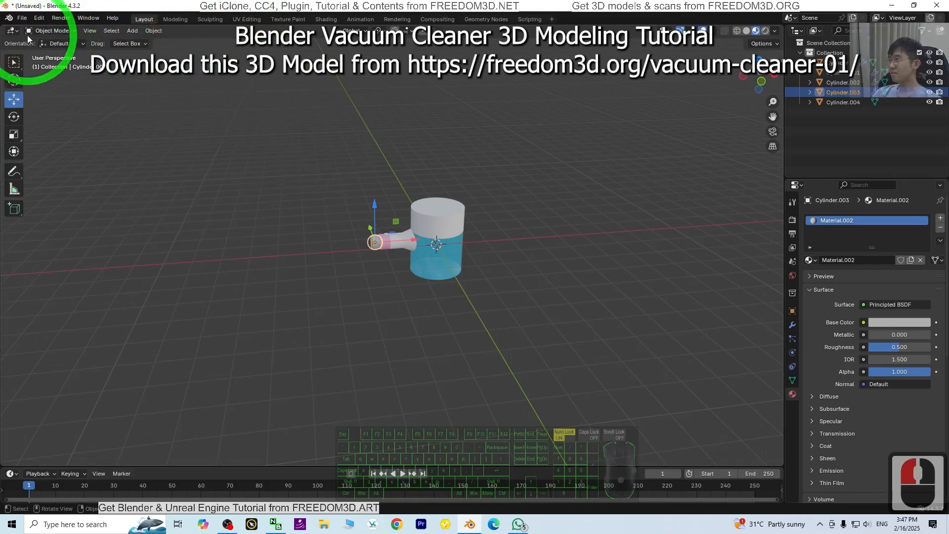
In Edit Mode, delete the flat circular end face of the narrow neck section to leave it open
click(51, 31)
click(51, 53)
scroll(330, 193, up, 6)
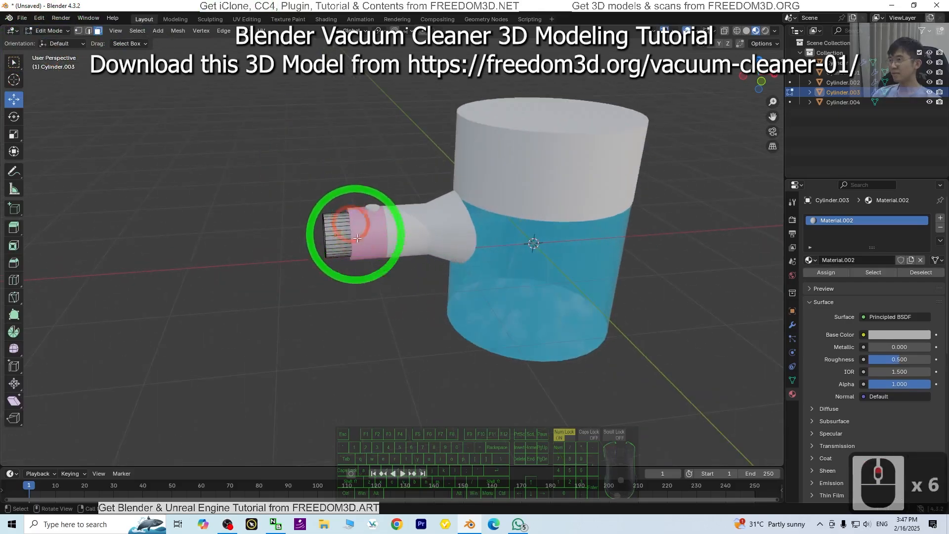
middle_drag(417, 290, 468, 294)
scroll(383, 252, up, 2)
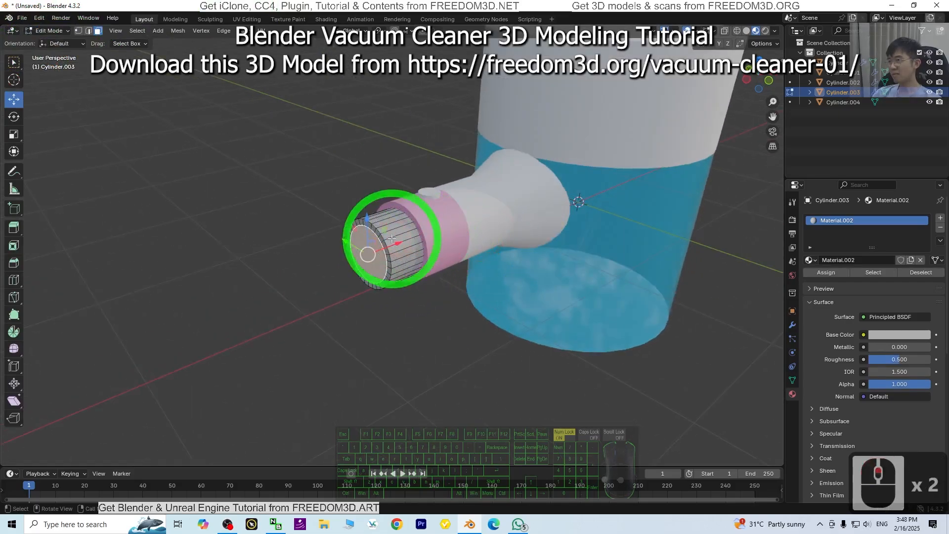
middle_drag(401, 249, 474, 239)
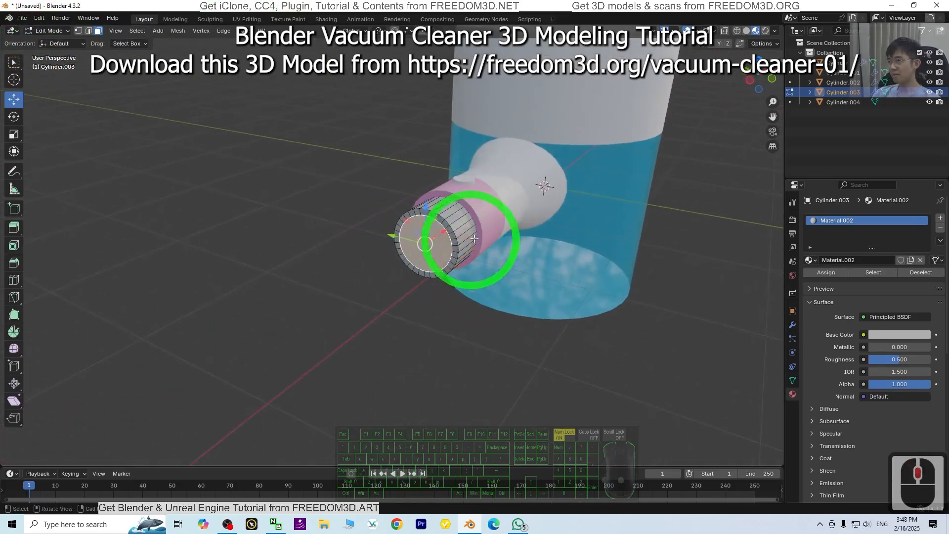
scroll(543, 233, up, 2)
click(467, 194)
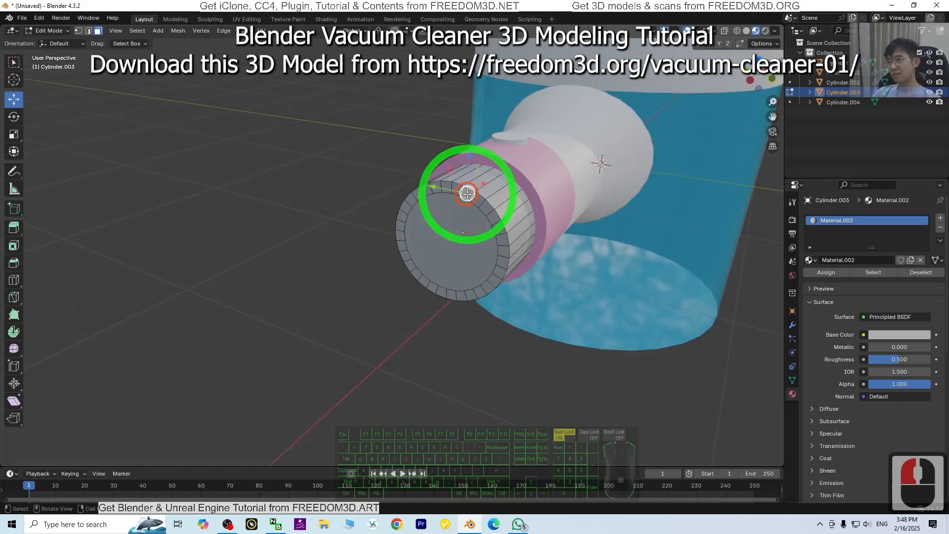
mouse_move(530, 286)
middle_down()
mouse_move(485, 277)
mouse_move(538, 285)
middle_up()
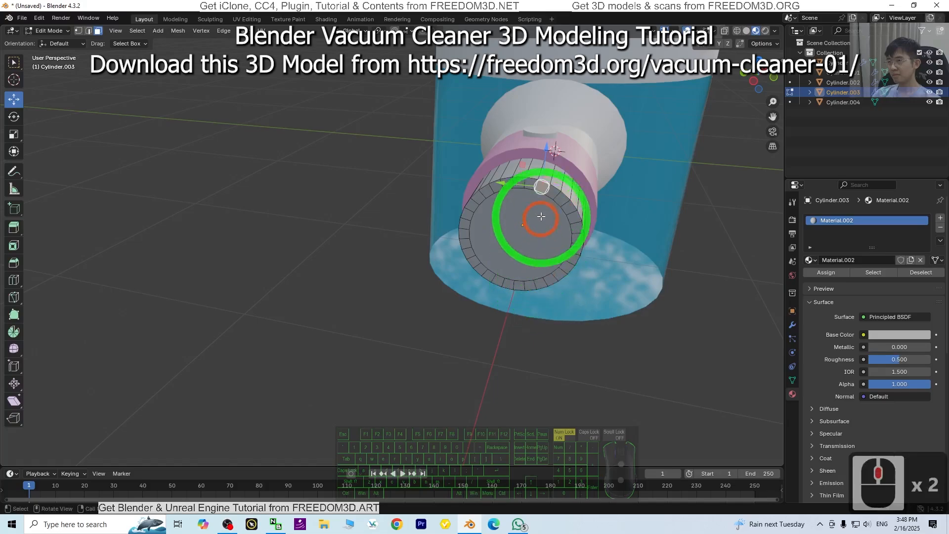
click(534, 231)
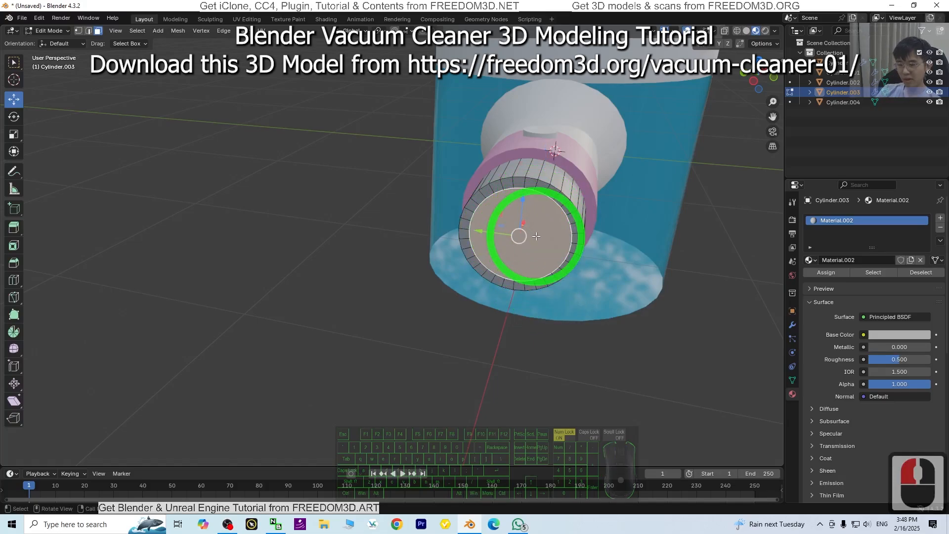
key(Delete)
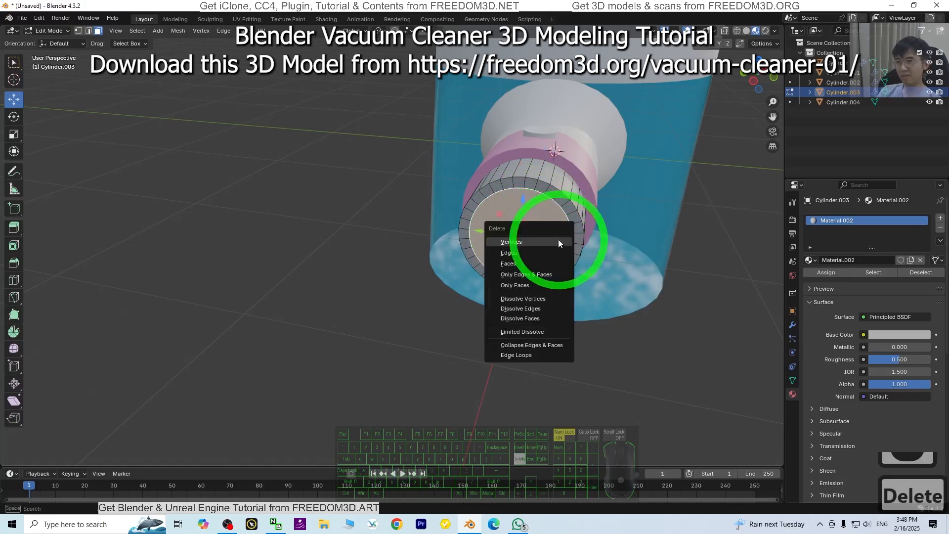
click(516, 264)
Select the full ring of rim faces at the open end and move it outward along X to form a long pipe
click(530, 183)
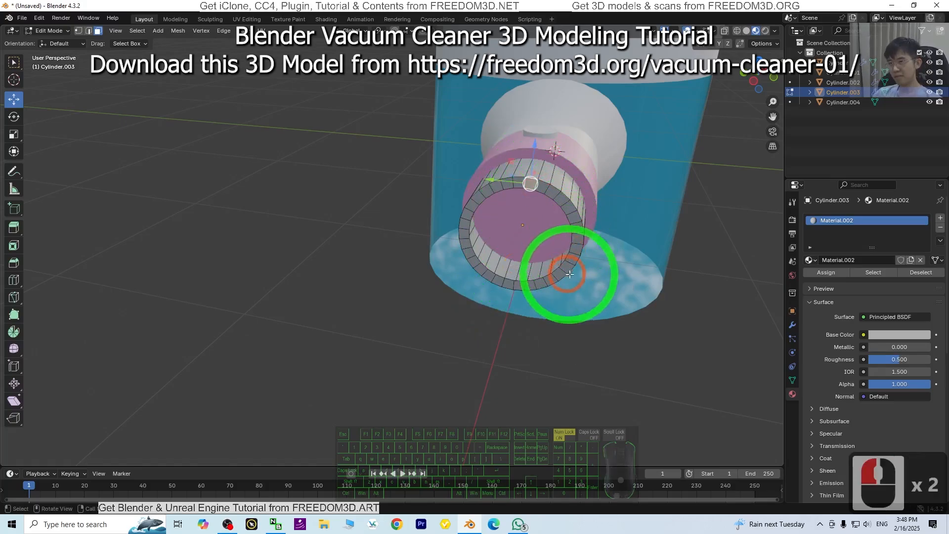
middle_drag(572, 292, 467, 261)
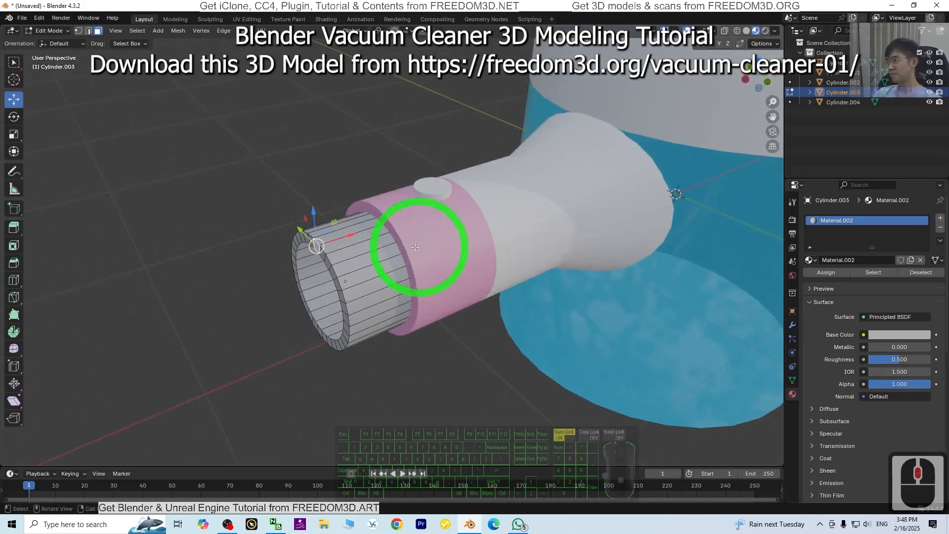
middle_drag(415, 247, 493, 260)
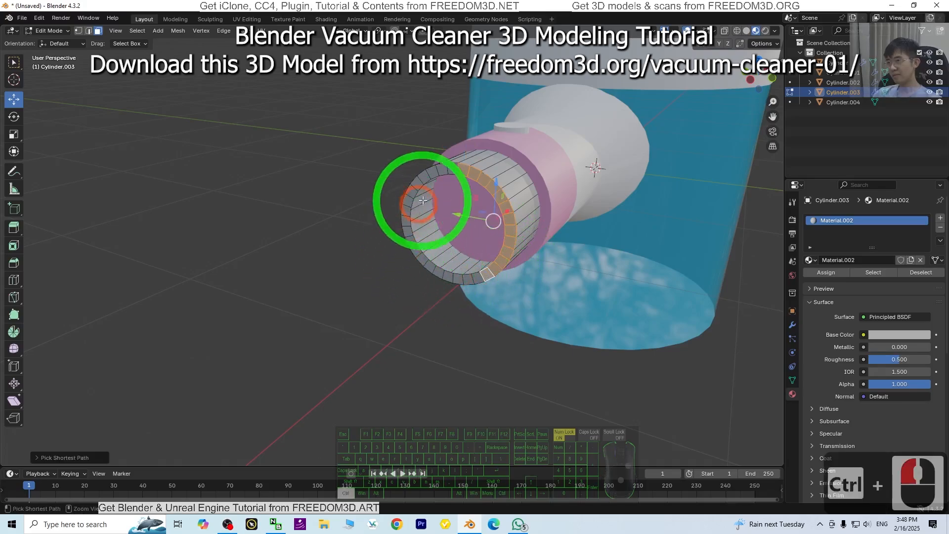
ctrl+click(413, 252)
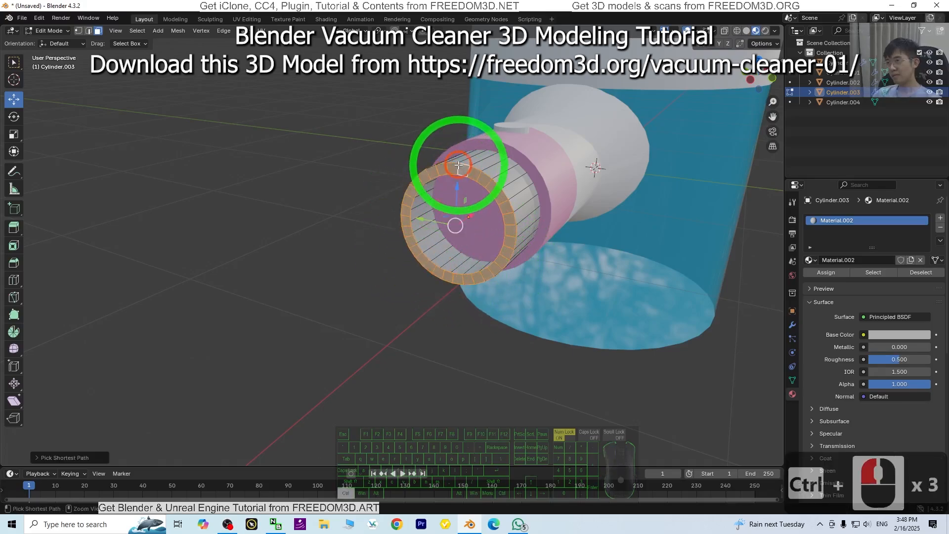
middle_drag(522, 251, 286, 244)
scroll(377, 280, down, 8)
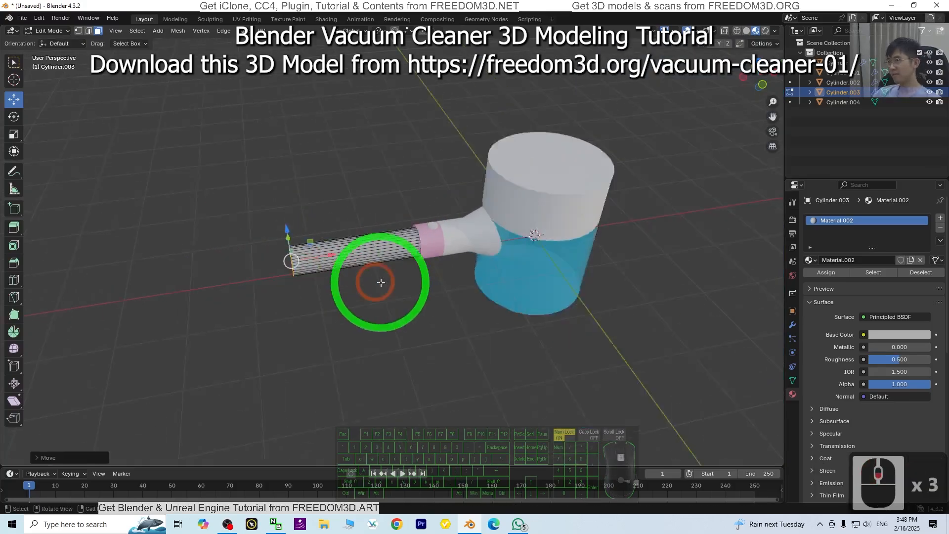
shift+middle_drag(411, 292, 493, 269)
scroll(543, 236, up, 3)
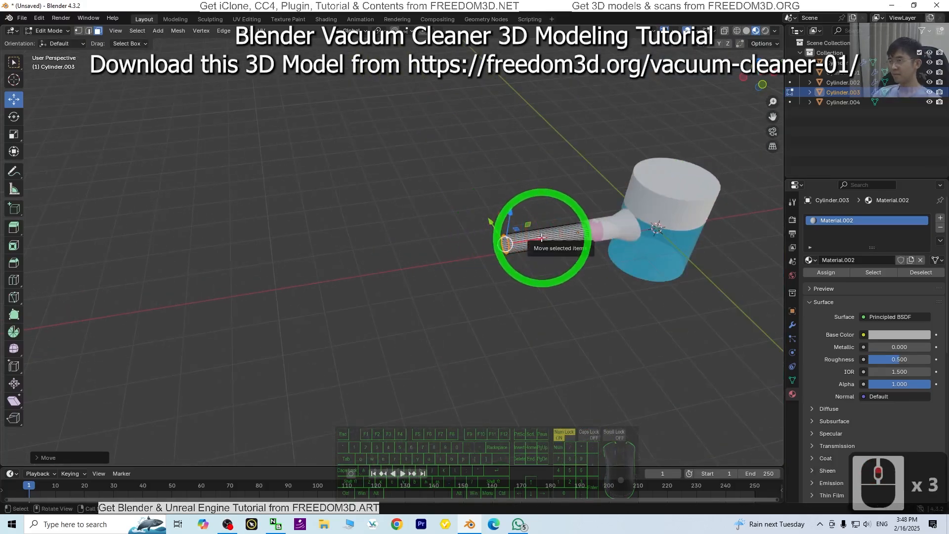
drag(542, 237, 346, 267)
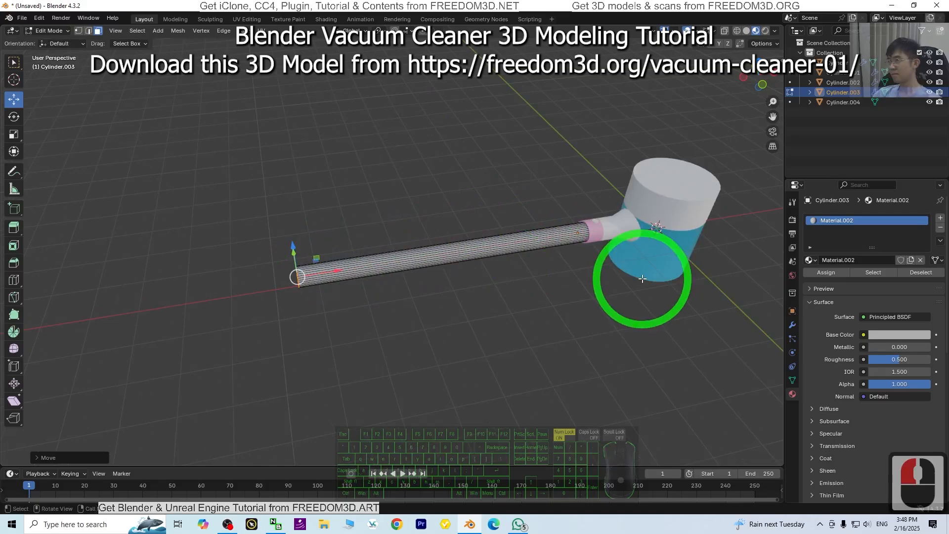
Move the rim faces a little further outward to lengthen the pipe, deselect them and return to Object Mode
scroll(639, 295, down, 3)
middle_drag(640, 295, 655, 263)
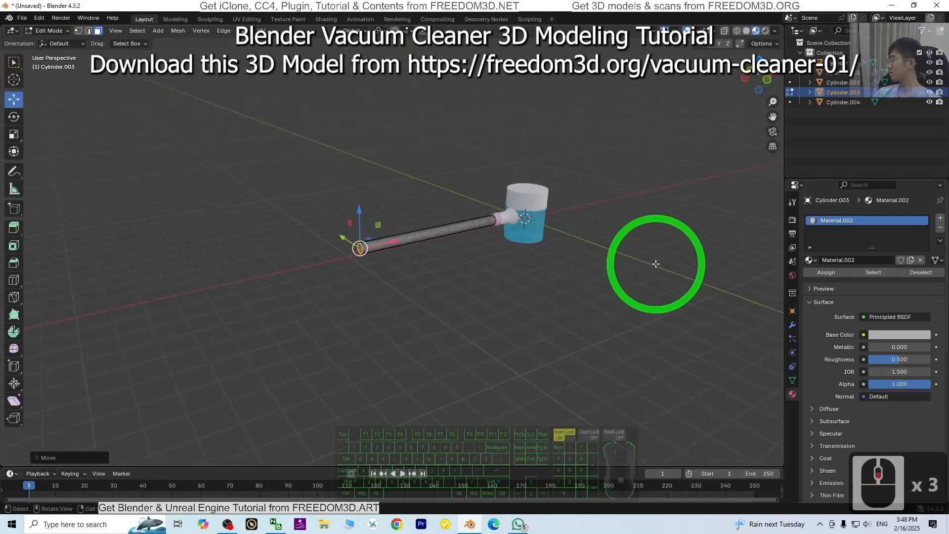
scroll(564, 271, up, 4)
drag(360, 247, 318, 253)
scroll(432, 261, up, 3)
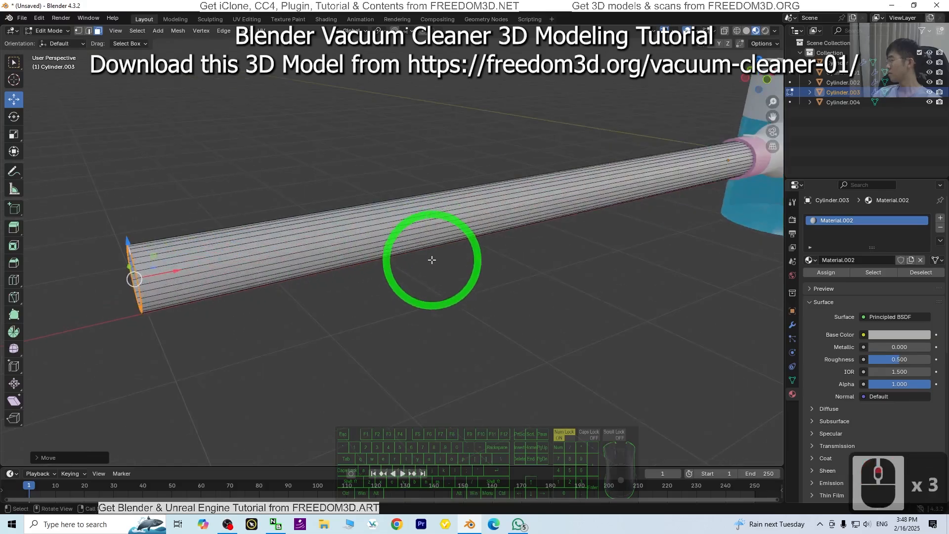
middle_drag(646, 300, 685, 256)
scroll(645, 301, down, 2)
click(659, 232)
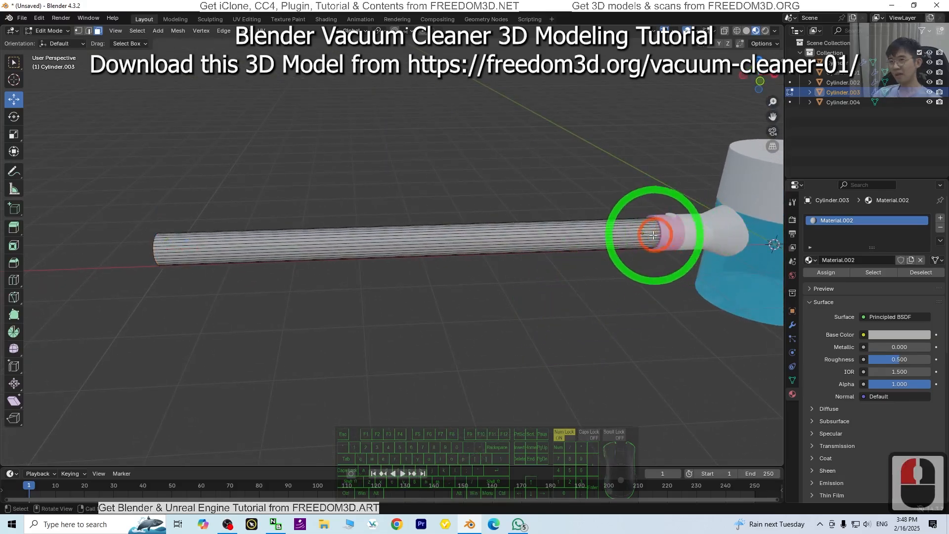
click(49, 33)
click(47, 41)
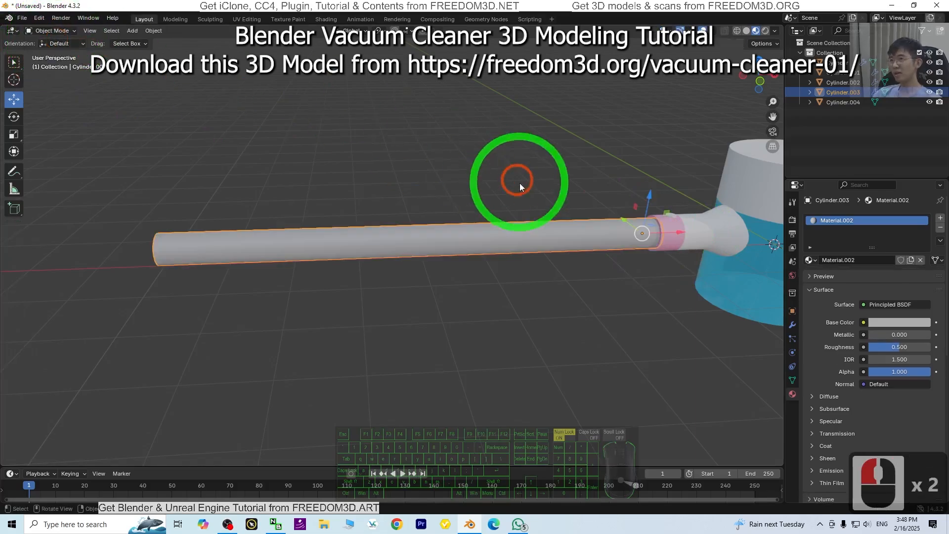
Select the pink section at the pipe joint and set its origin to Center of Mass (Volume)
scroll(539, 251, down, 4)
click(517, 244)
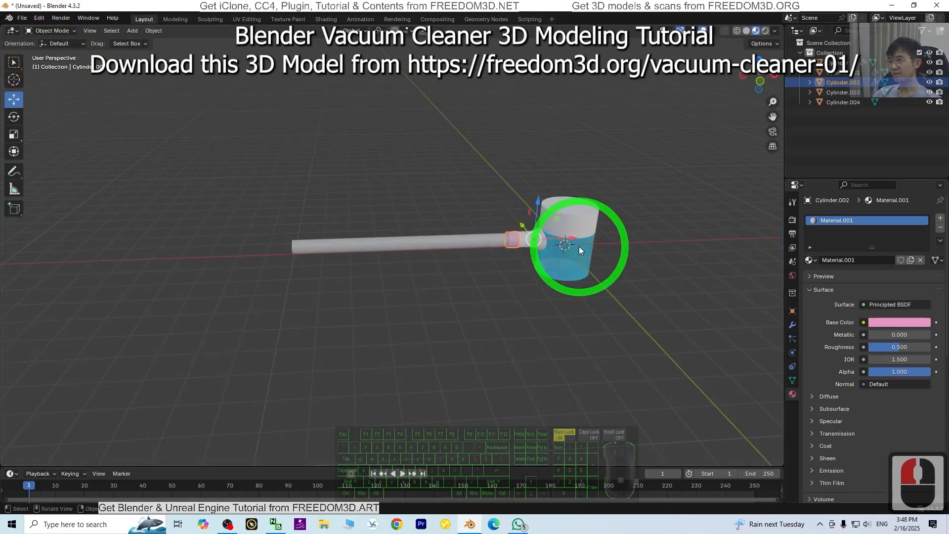
scroll(692, 277, up, 5)
shift+middle_drag(710, 269, 390, 306)
scroll(416, 280, up, 4)
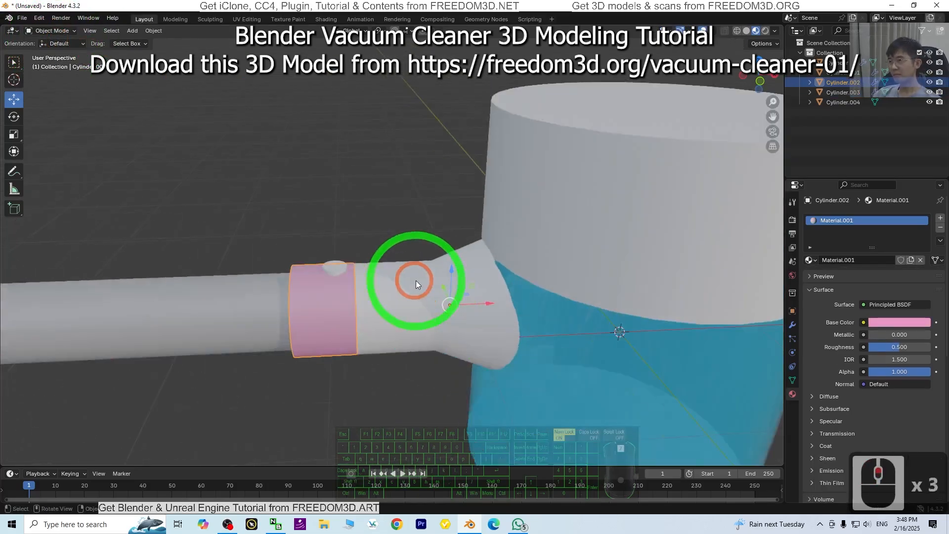
right_click(306, 308)
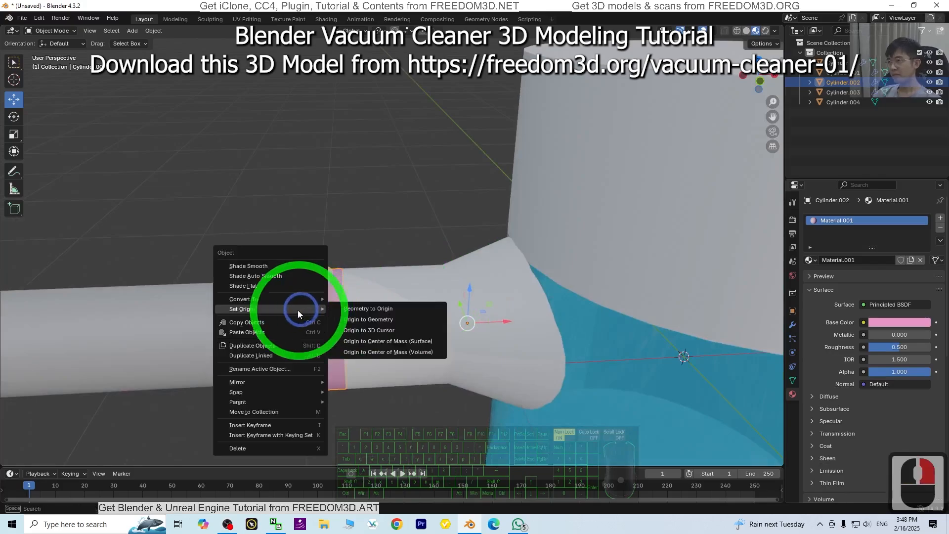
click(381, 352)
scroll(380, 355, down, 3)
scroll(385, 341, down, 4)
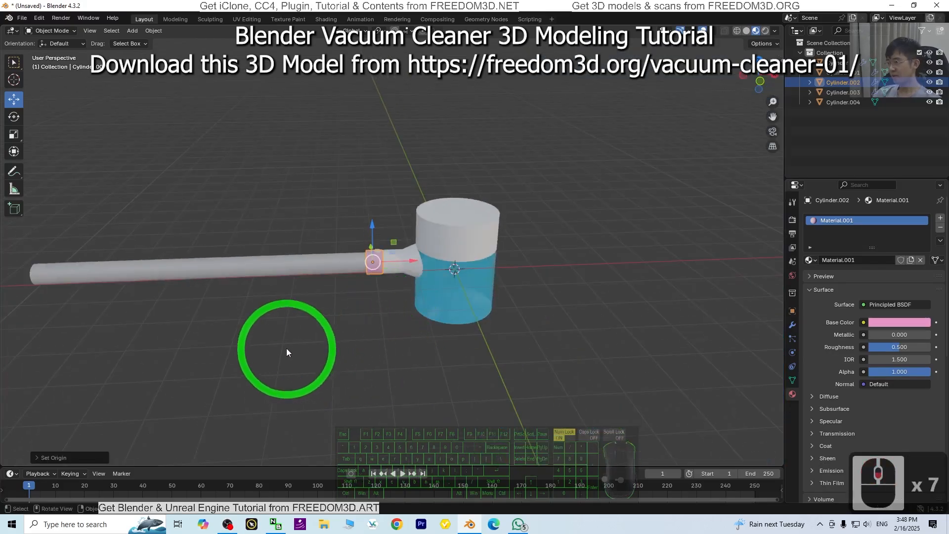
Duplicate the pink section and place the copy about 8.15 m away along negative X, at the pipe's far end
middle_drag(286, 348, 421, 344)
key(shift+d)
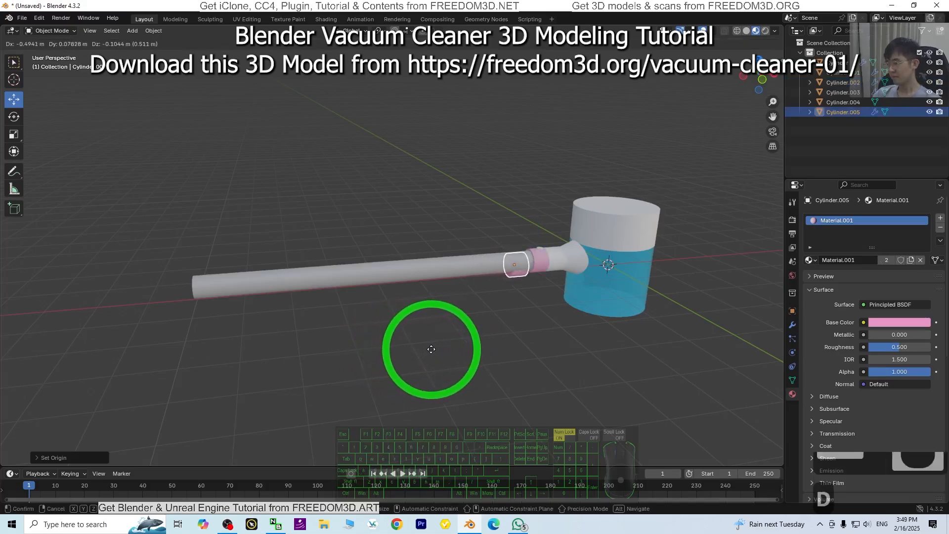
key(x)
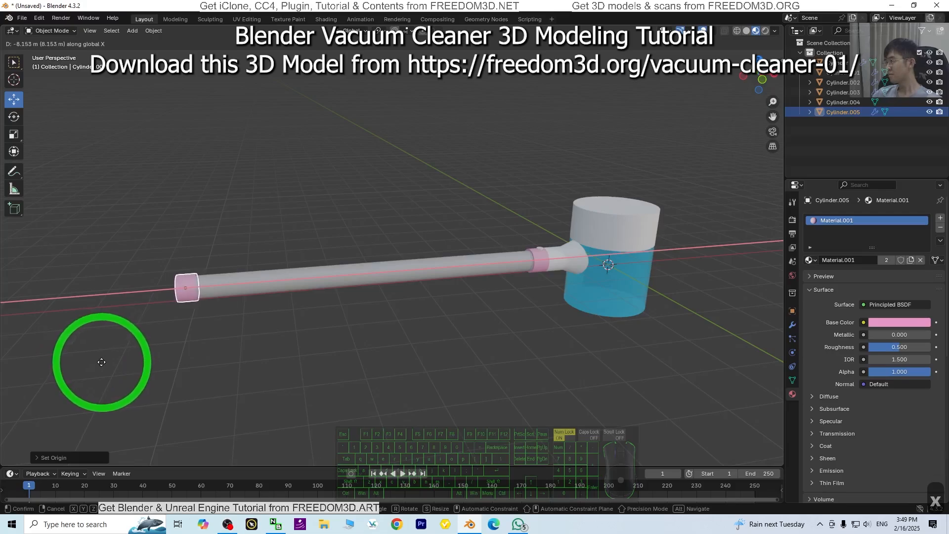
click(103, 365)
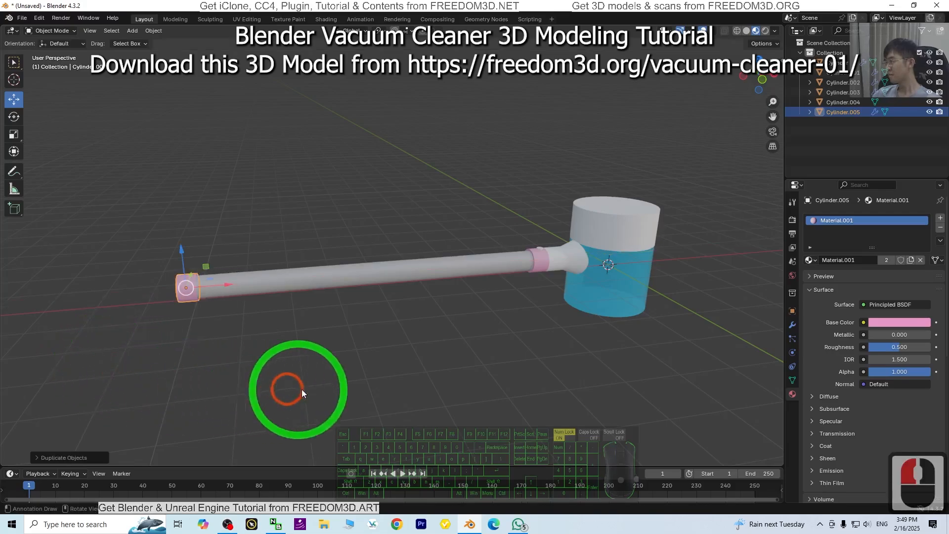
In Edit Mode, delete the flat circular end face of the duplicated pink section to leave it open
middle_drag(291, 392, 363, 239)
scroll(373, 388, up, 3)
click(53, 30)
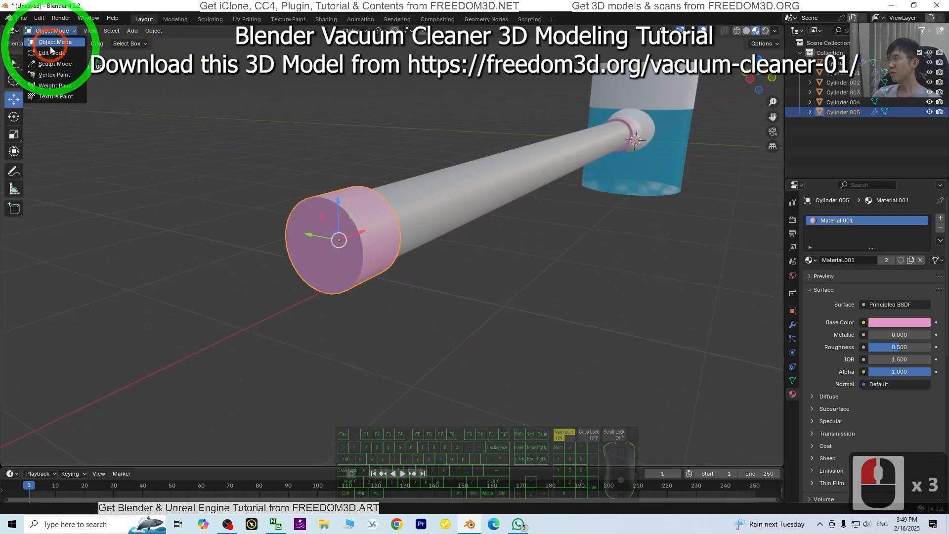
click(52, 53)
scroll(402, 275, down, 3)
middle_drag(402, 275, 452, 275)
scroll(397, 231, up, 3)
click(318, 222)
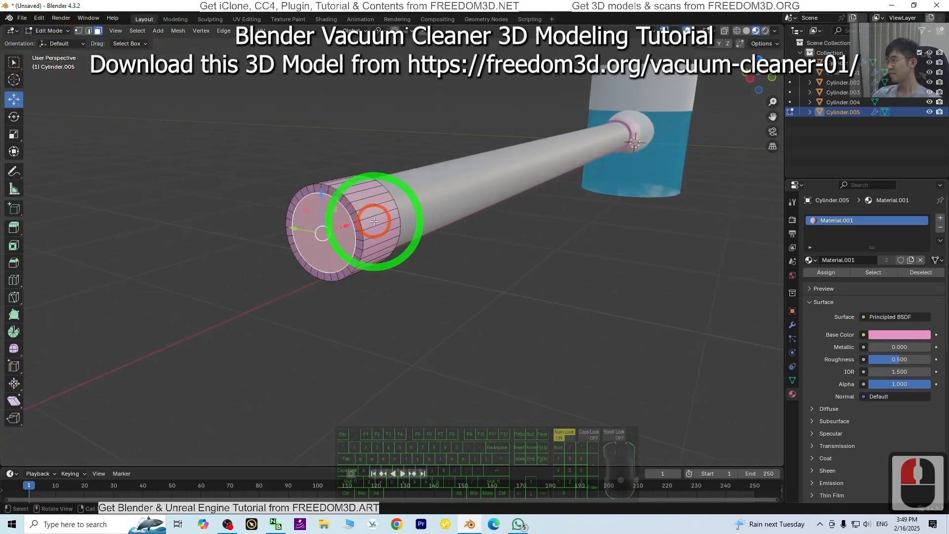
key(Delete)
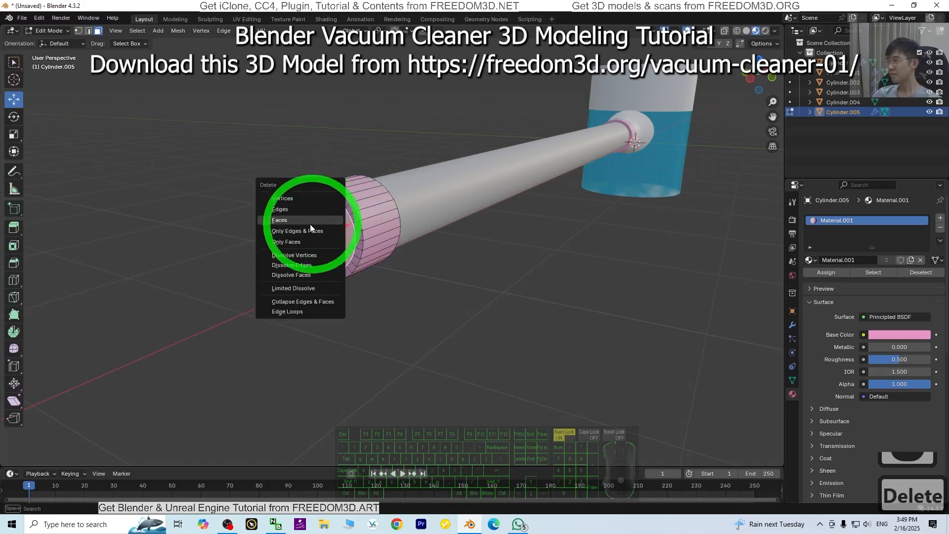
click(287, 220)
Select the full ring of rim faces at the pink copy's open end and move it about 0.26 m outward along X
click(344, 200)
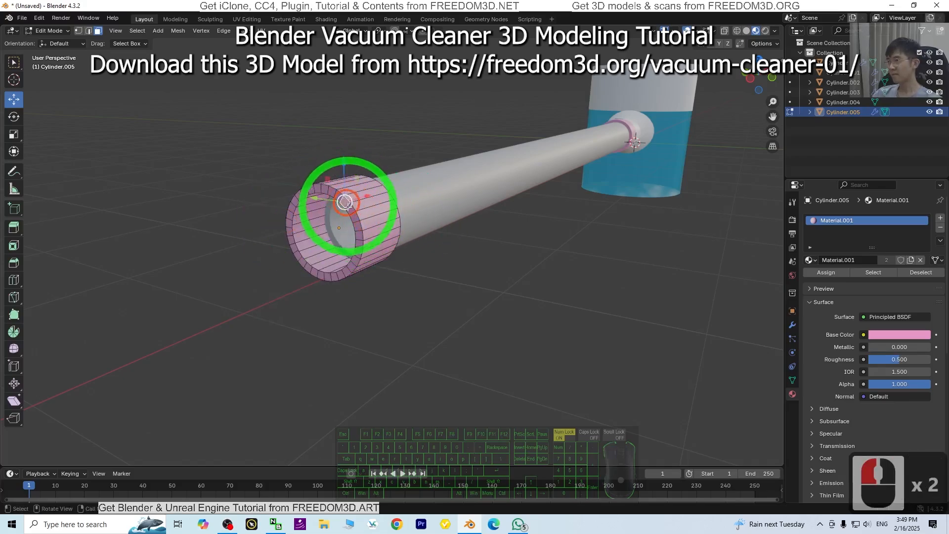
ctrl+click(297, 255)
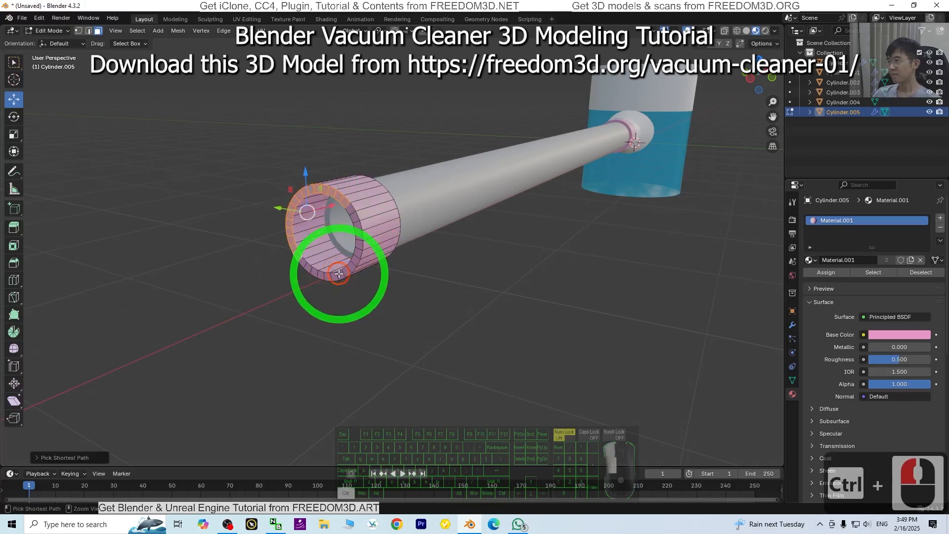
ctrl+click(346, 231)
ctrl+click(350, 209)
scroll(420, 247, down, 1)
middle_drag(419, 249, 374, 268)
scroll(373, 269, down, 1)
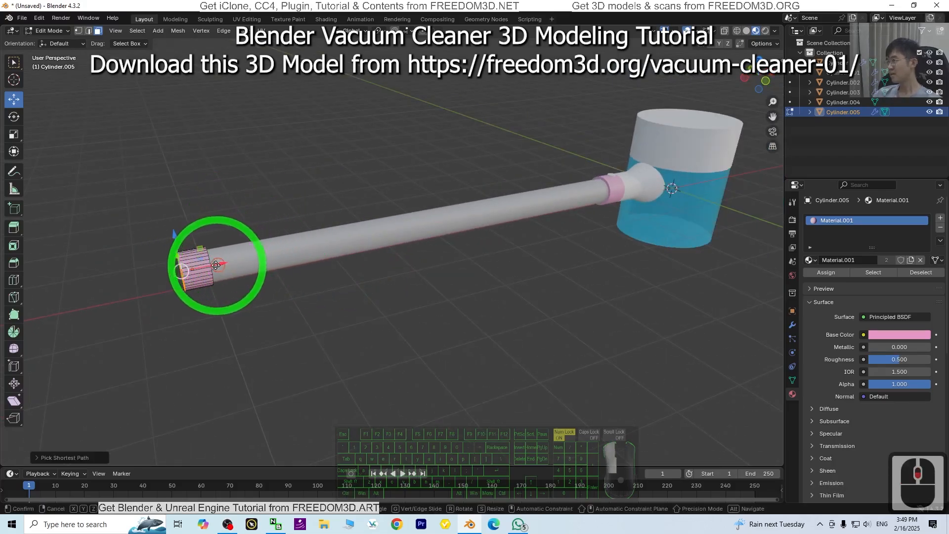
key(g)
key(x)
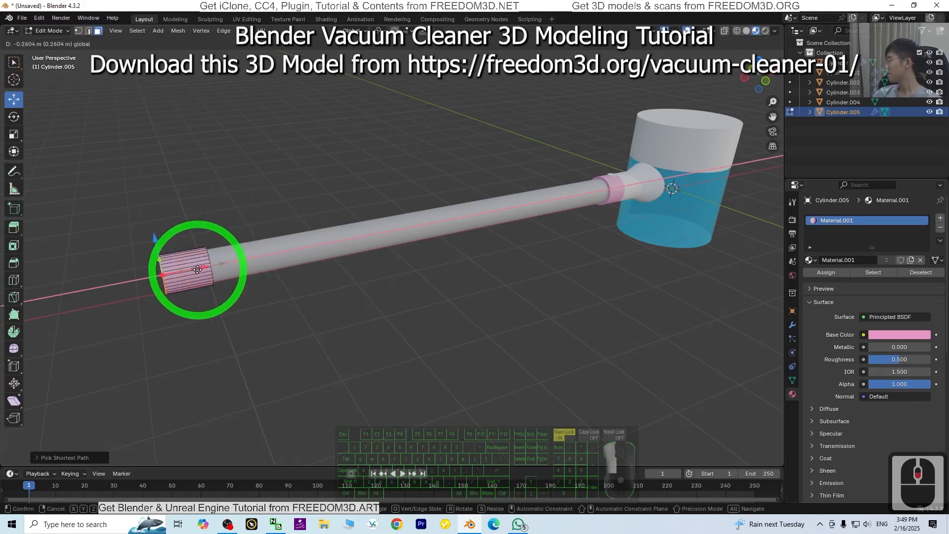
click(198, 269)
Move the selected rim faces further outward along X to lengthen the pink end piece
scroll(258, 325, up, 1)
shift+middle_drag(258, 324, 395, 294)
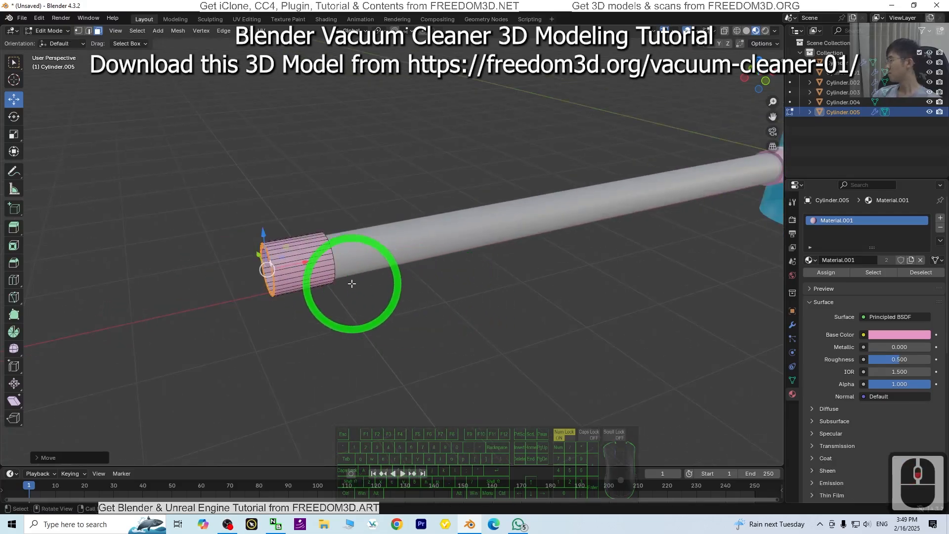
scroll(350, 284, up, 2)
scroll(275, 305, down, 2)
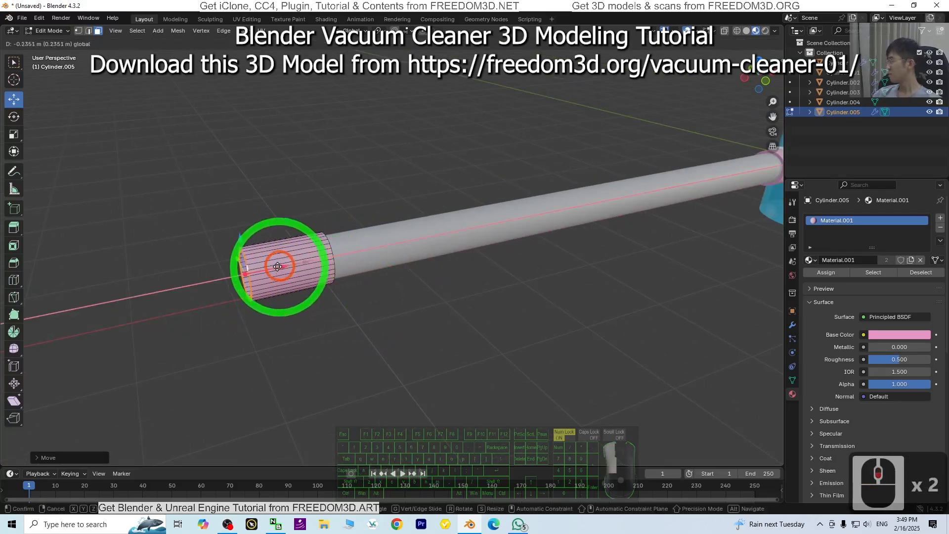
scroll(383, 298, down, 3)
scroll(591, 267, up, 3)
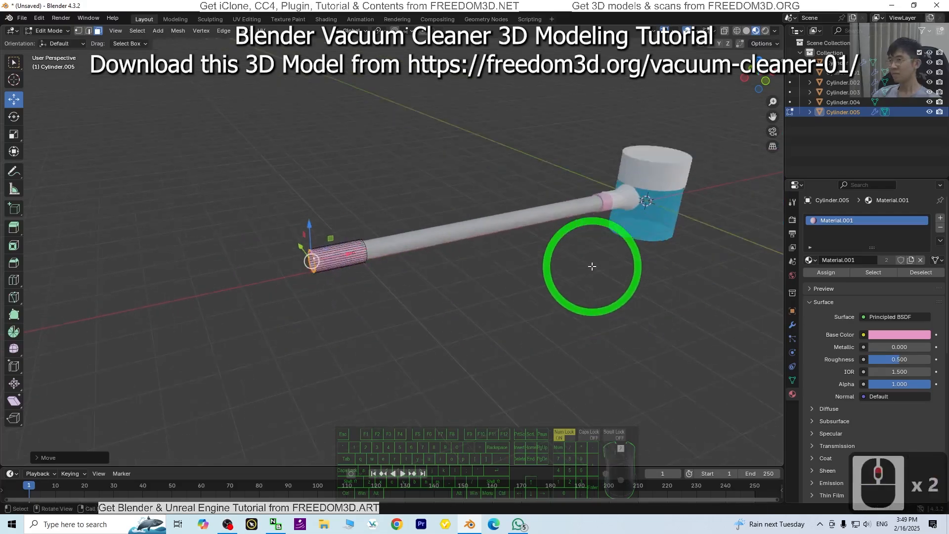
scroll(614, 269, down, 3)
shift+middle_drag(650, 269, 472, 323)
middle_drag(567, 314, 529, 314)
scroll(535, 265, up, 5)
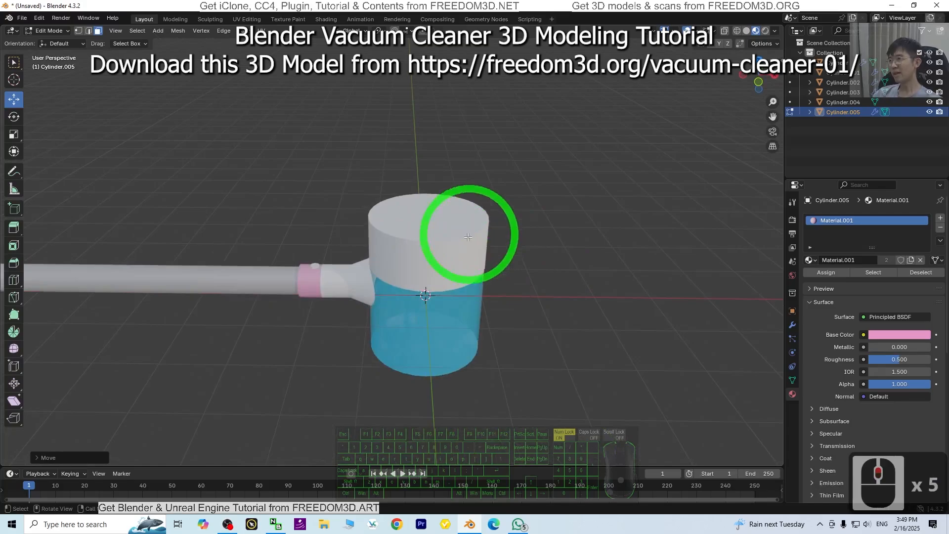
scroll(550, 265, down, 2)
shift+middle_drag(551, 265, 423, 233)
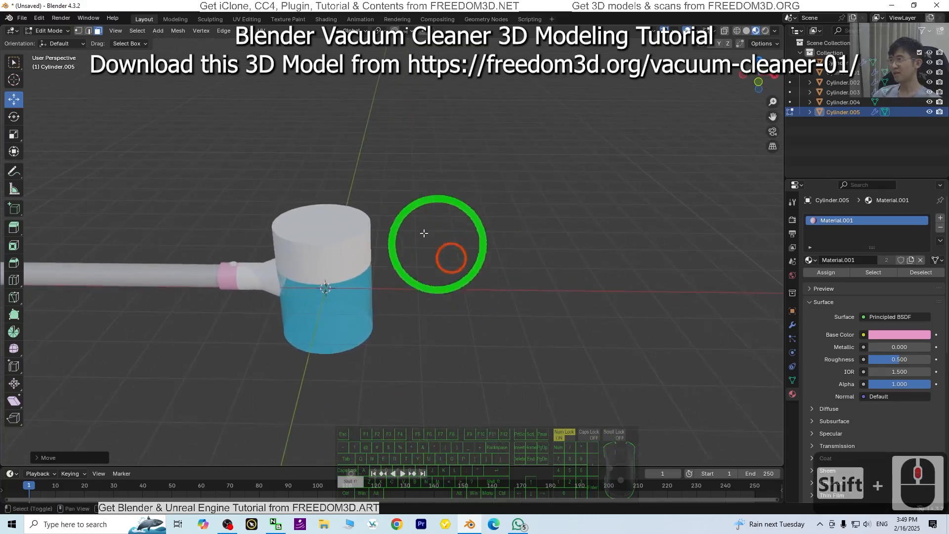
click(158, 31)
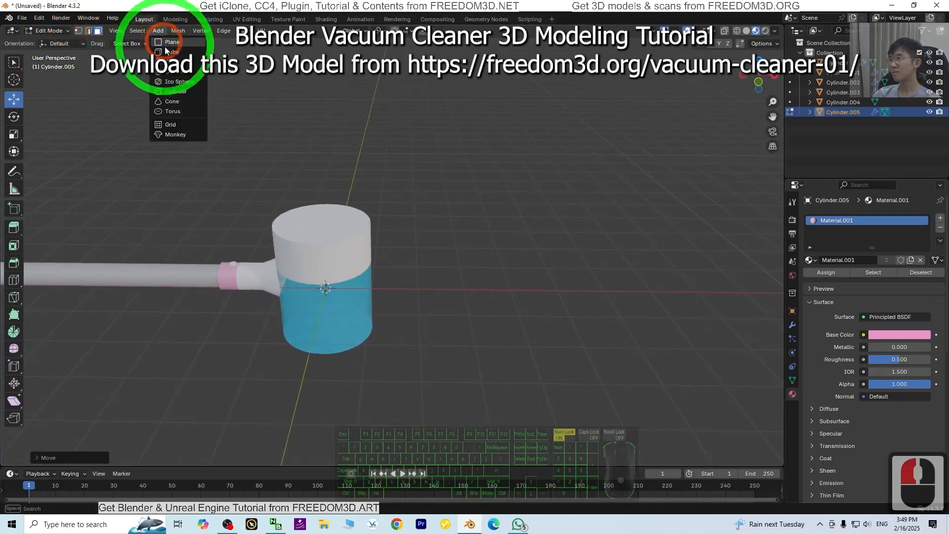
click(176, 91)
scroll(439, 206, down, 2)
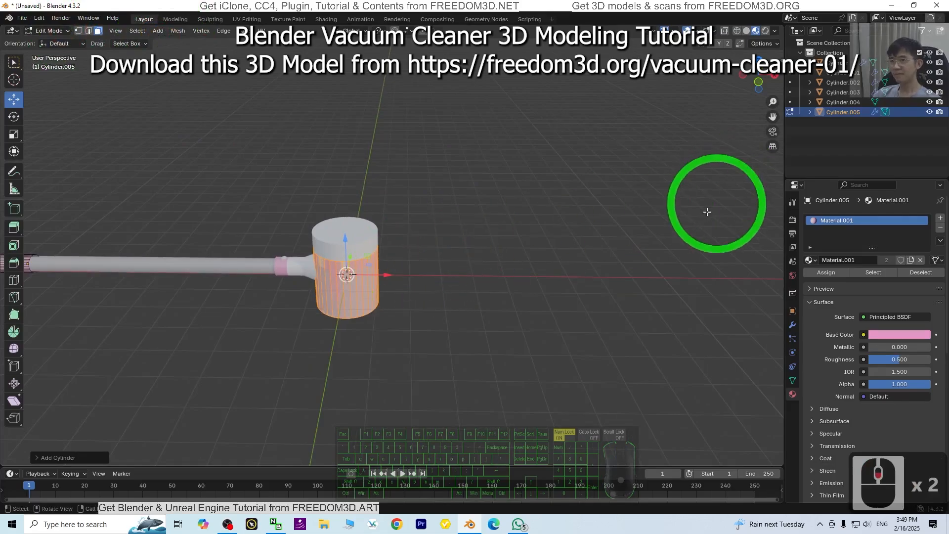
key(ctrl+z)
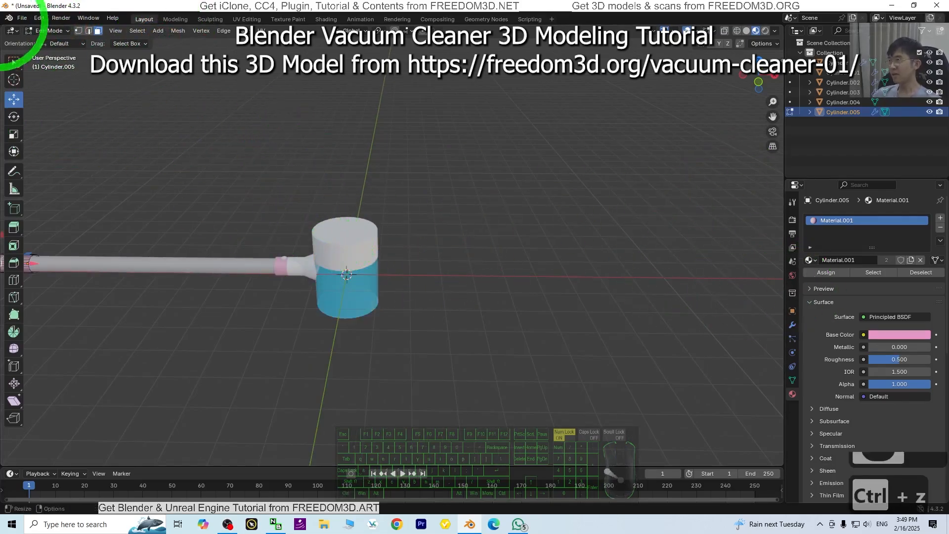
Return to Object Mode and add a new cylinder mesh as a separate object
click(50, 31)
click(54, 42)
click(133, 31)
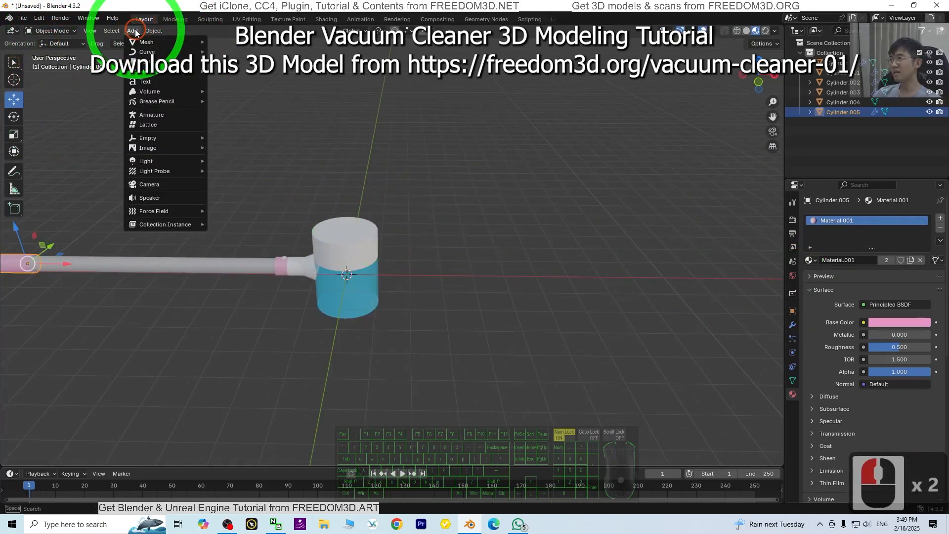
mouse_move(148, 35)
click(252, 106)
scroll(521, 205, up, 2)
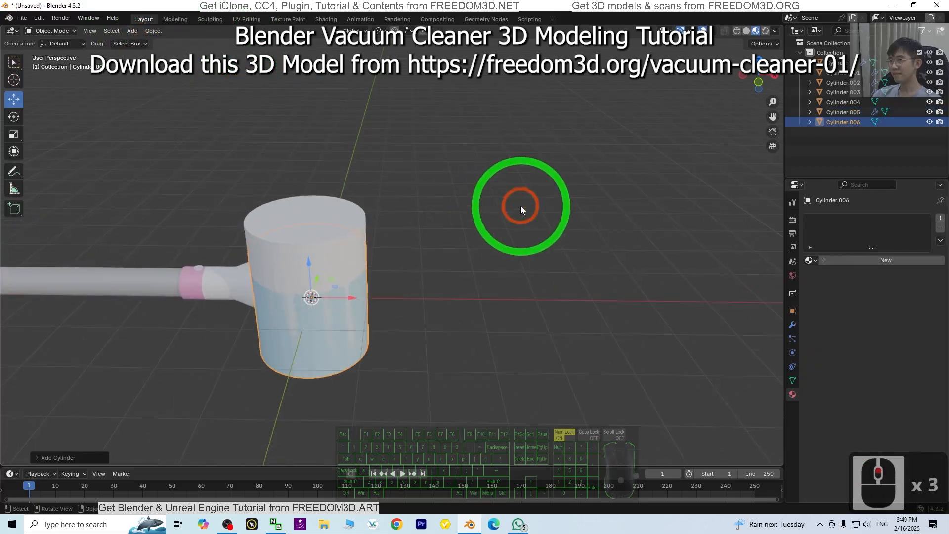
drag(0, 89, 352, 1)
scroll(840, 242, down, 3)
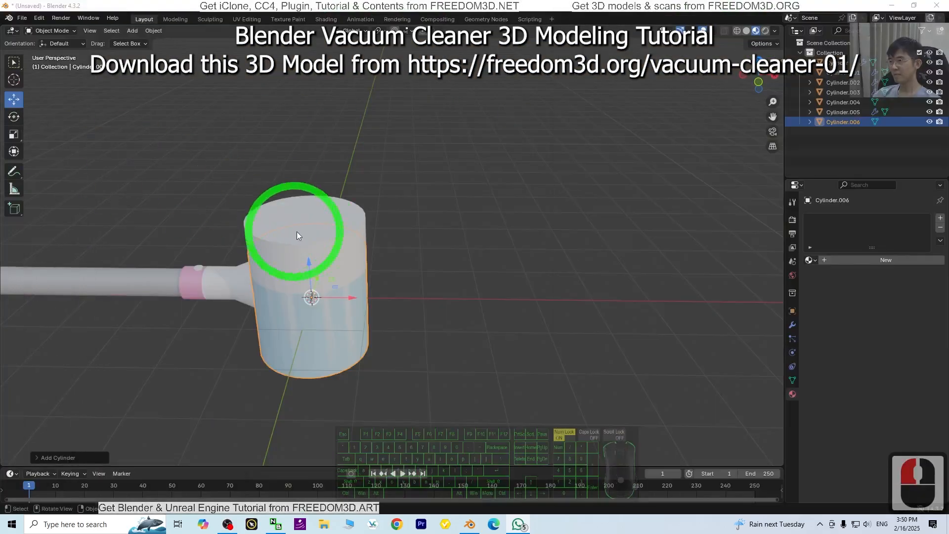
Rotate the new cylinder to 90° around the Y axis so it lies horizontally
click(792, 310)
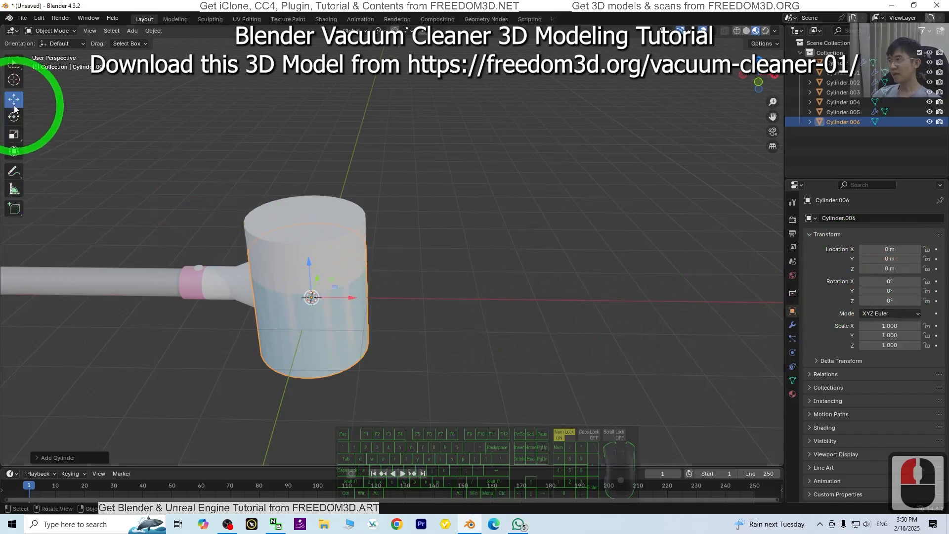
drag(342, 281, 568, 275)
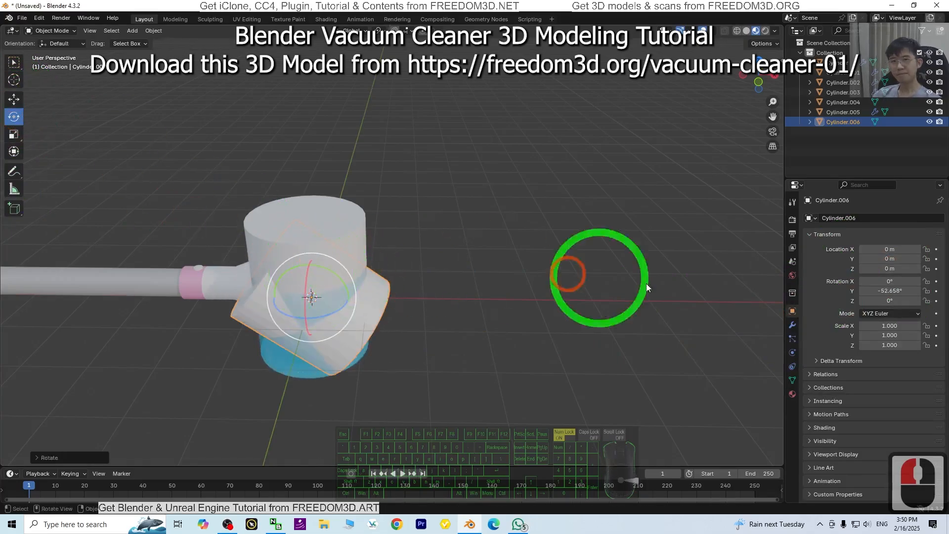
double_click(890, 291)
text(90)
key(Return)
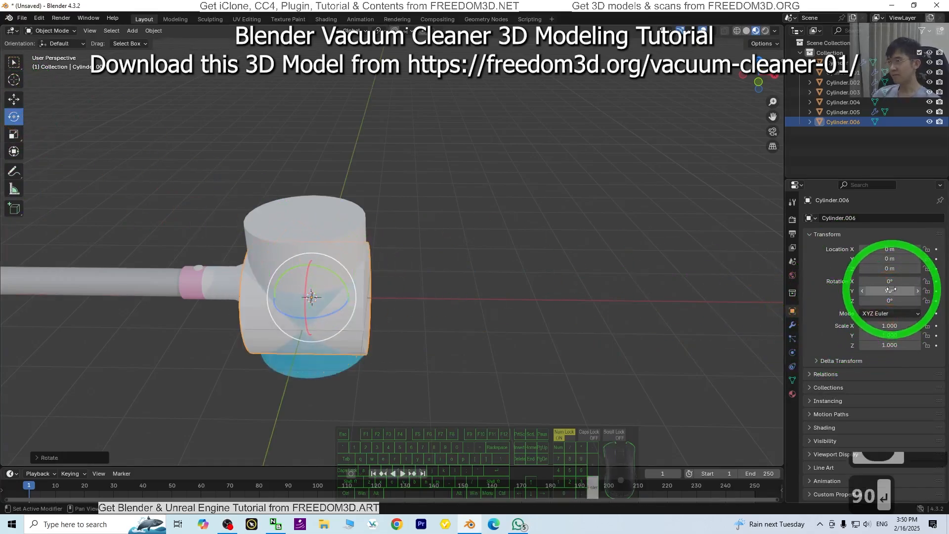
In front view, move the cylinder to about X 1.91 m, Z 1.07 m beside the white top and scale it to about 0.452
click(14, 99)
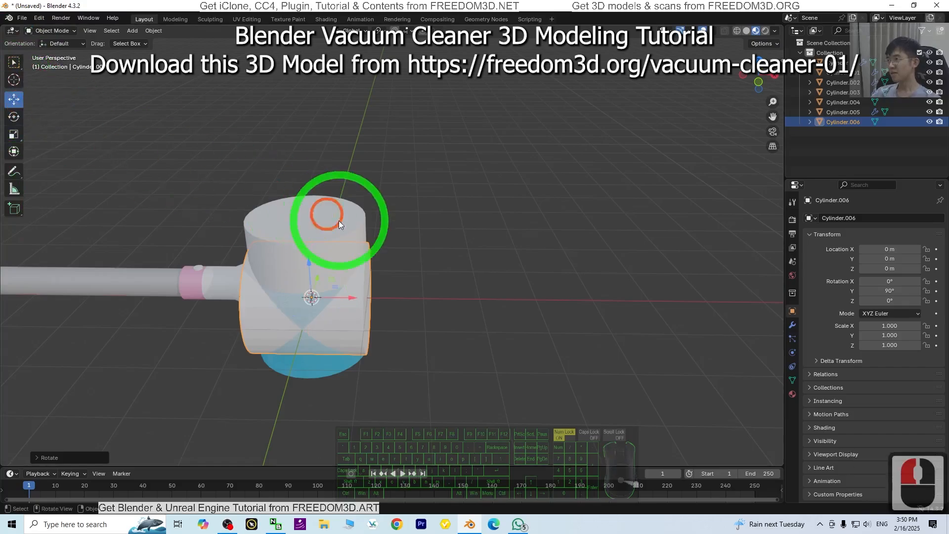
double_click(758, 79)
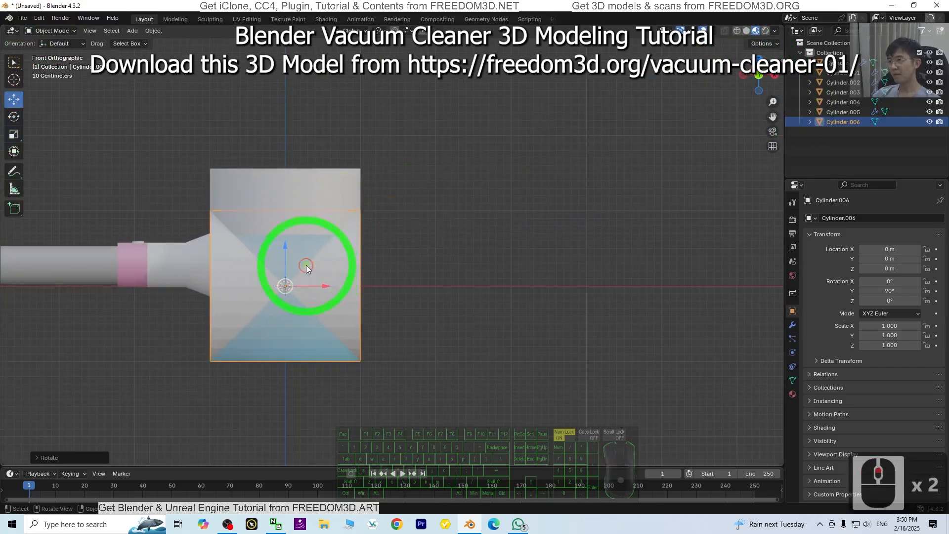
drag(306, 265, 450, 182)
key(s)
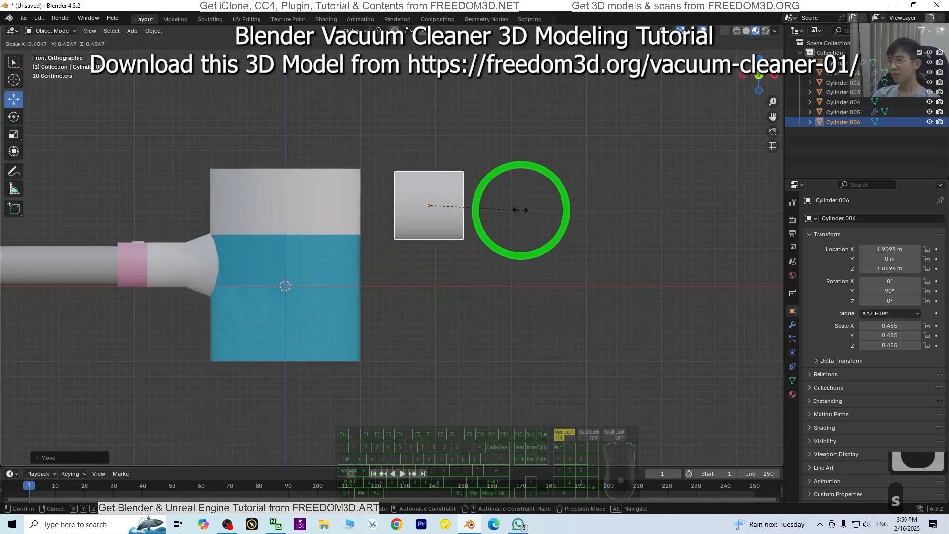
scroll(494, 163, up, 2)
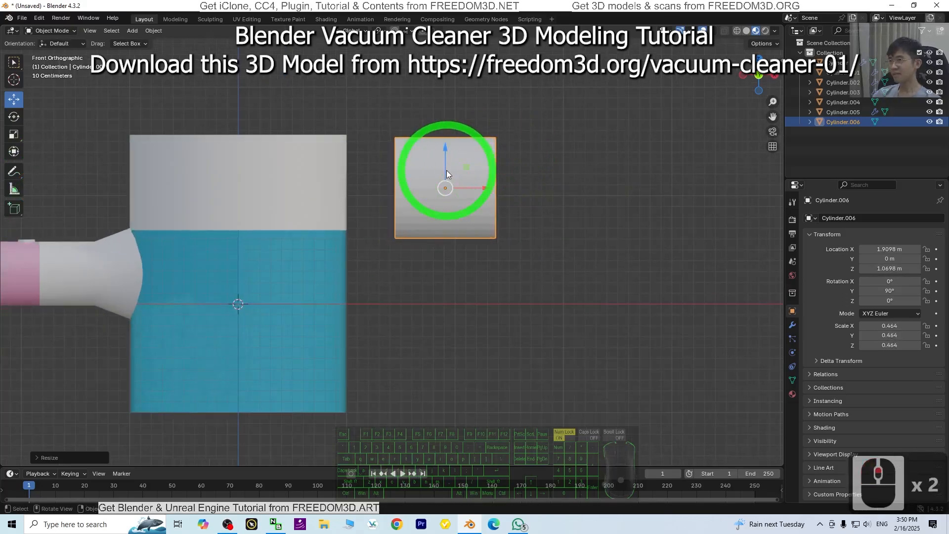
click(478, 172)
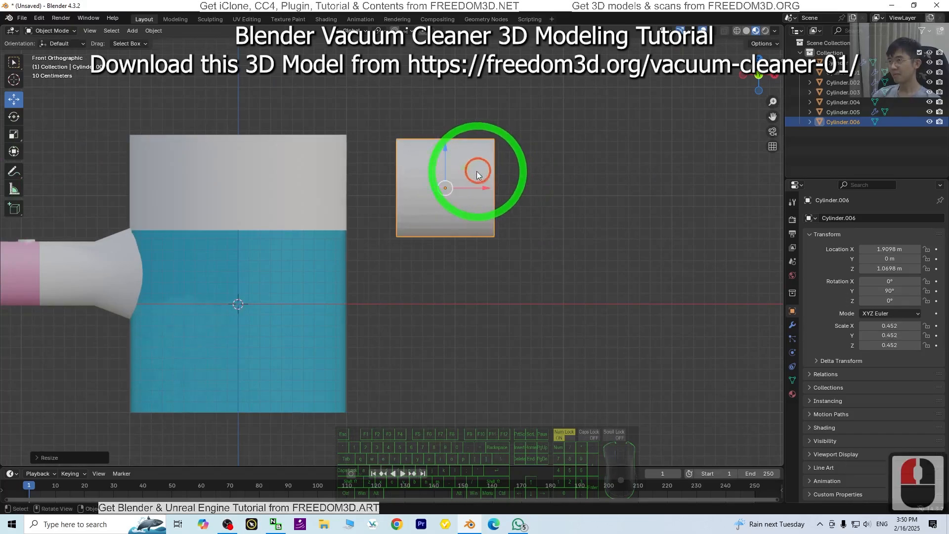
Move the cylinder against the white top section at about X 1.35 m, Z 1.12 m and scale it to about 0.437
drag(468, 165, 407, 161)
key(s)
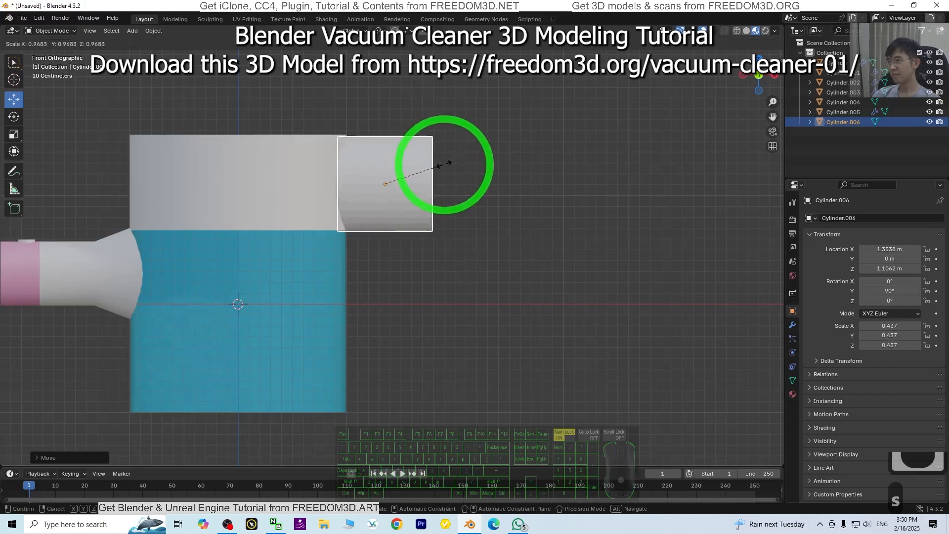
click(422, 162)
drag(384, 145, 378, 140)
scroll(500, 227, down, 3)
middle_drag(556, 255, 318, 210)
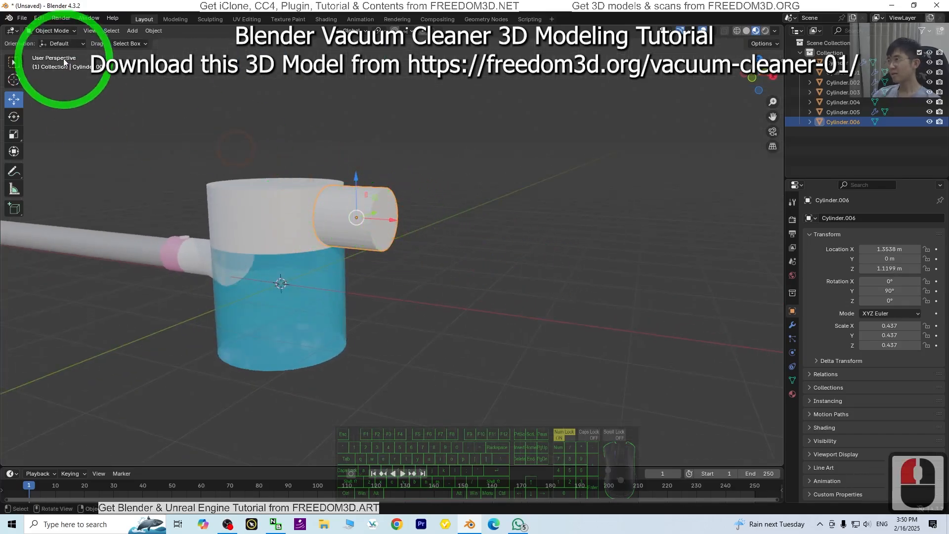
In Edit Mode, lengthen the horizontal cylinder by moving its outer end face outward along X, and return to Object Mode
click(64, 33)
click(49, 54)
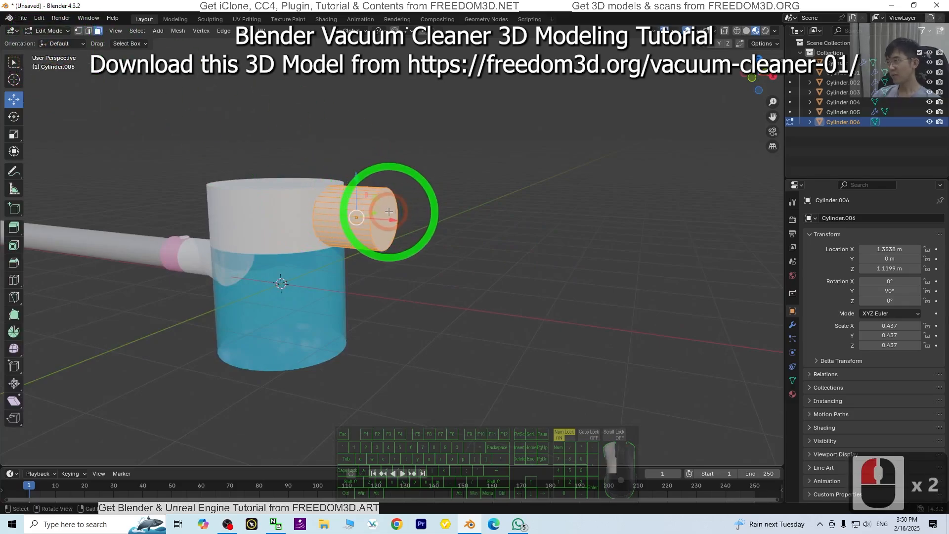
click(389, 212)
drag(426, 224, 459, 227)
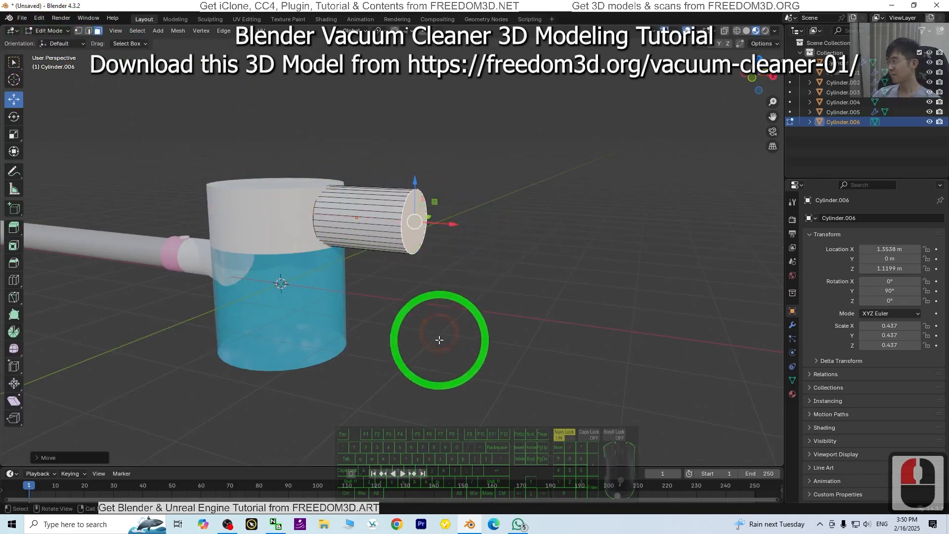
middle_drag(439, 340, 489, 333)
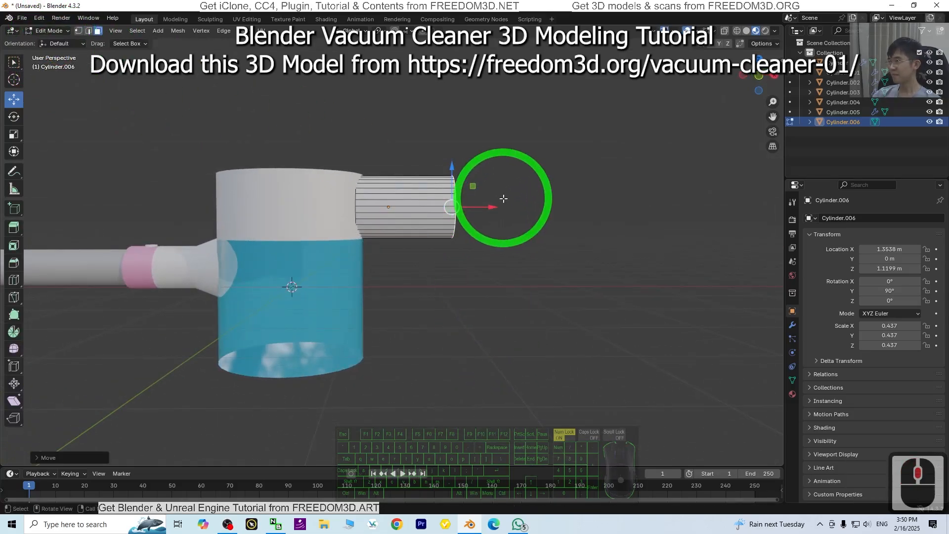
drag(495, 209, 521, 211)
middle_drag(600, 343, 616, 311)
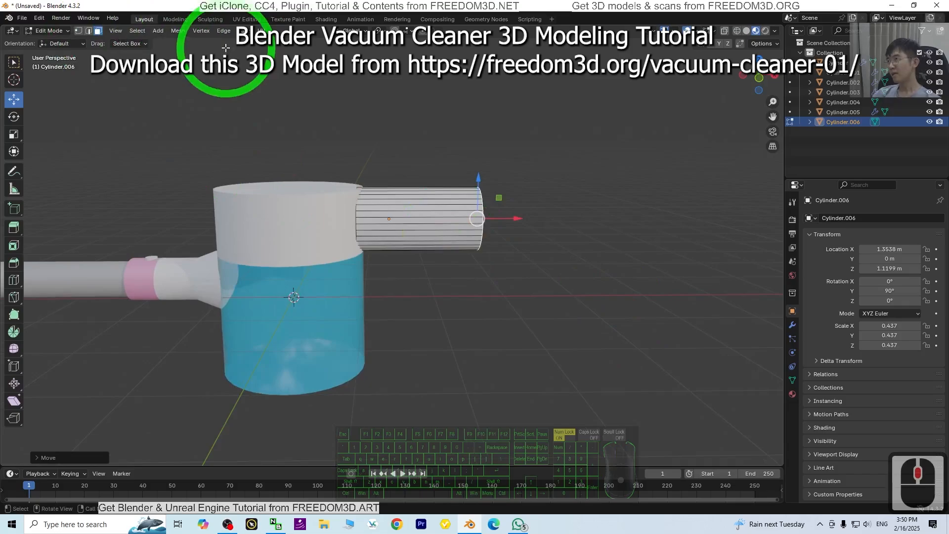
click(238, 31)
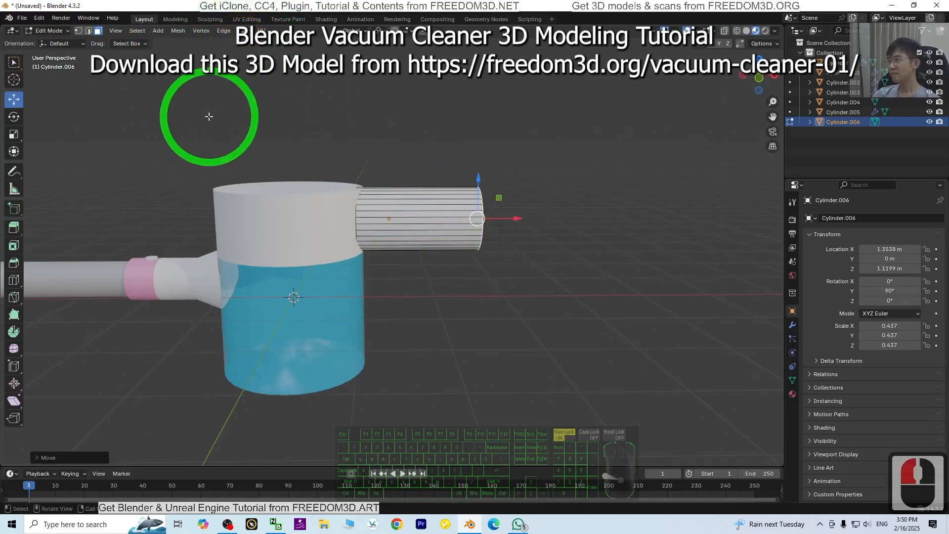
click(50, 31)
click(54, 42)
Add a new cylinder mesh, move it along X to about 1.95 m beneath the horizontal cylinder, and scale it to about 0.447
scroll(399, 233, down, 8)
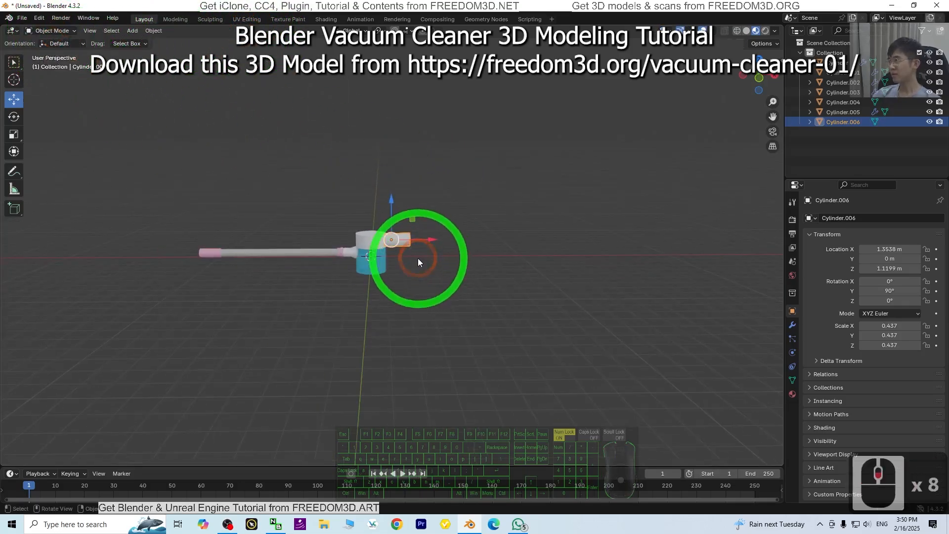
scroll(417, 258, up, 6)
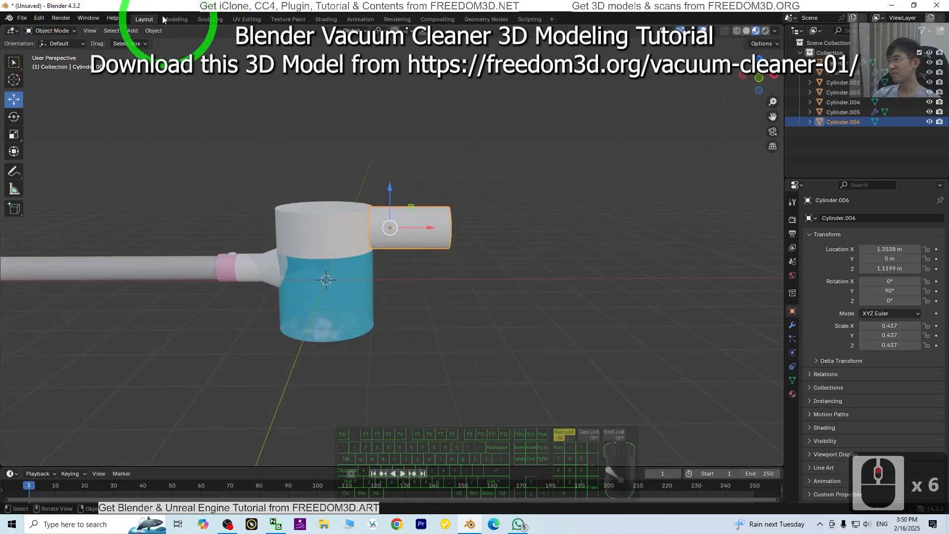
click(132, 31)
click(145, 42)
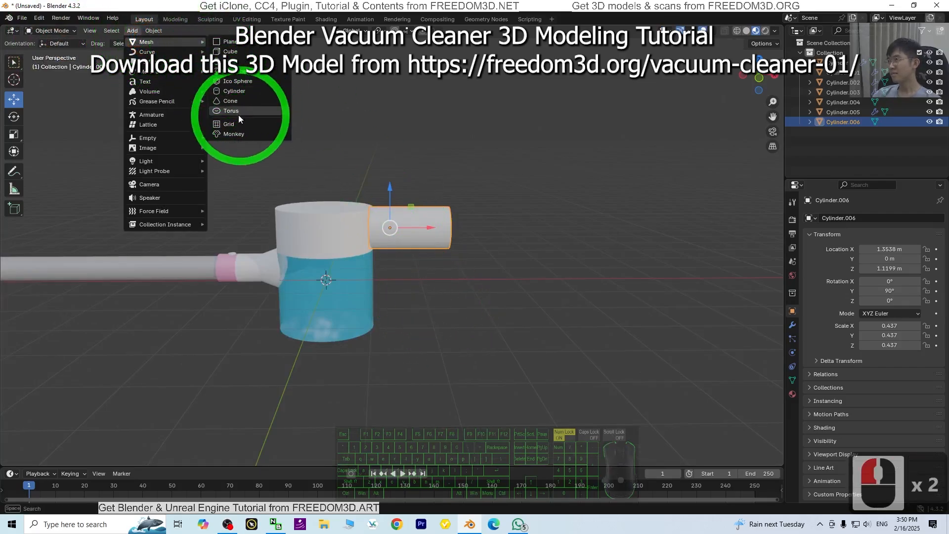
click(234, 92)
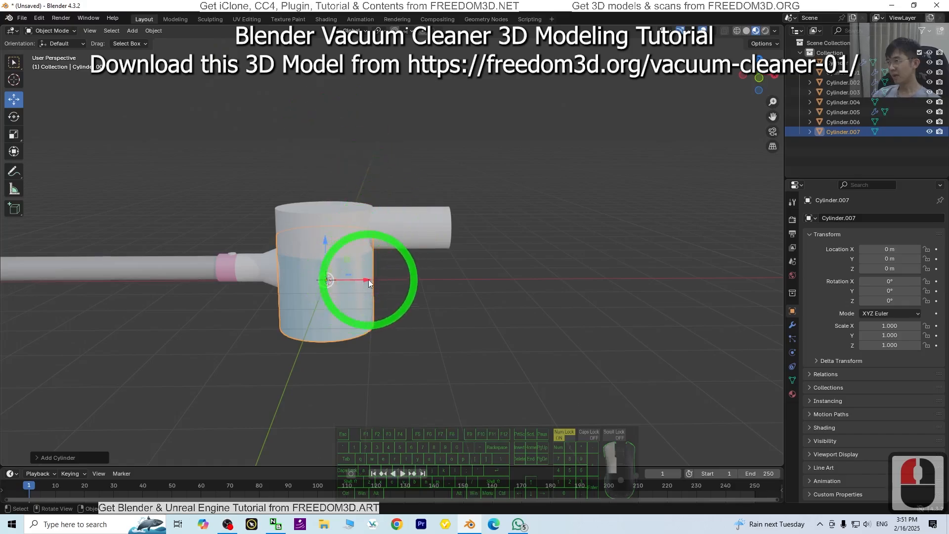
drag(368, 280, 534, 276)
key(s)
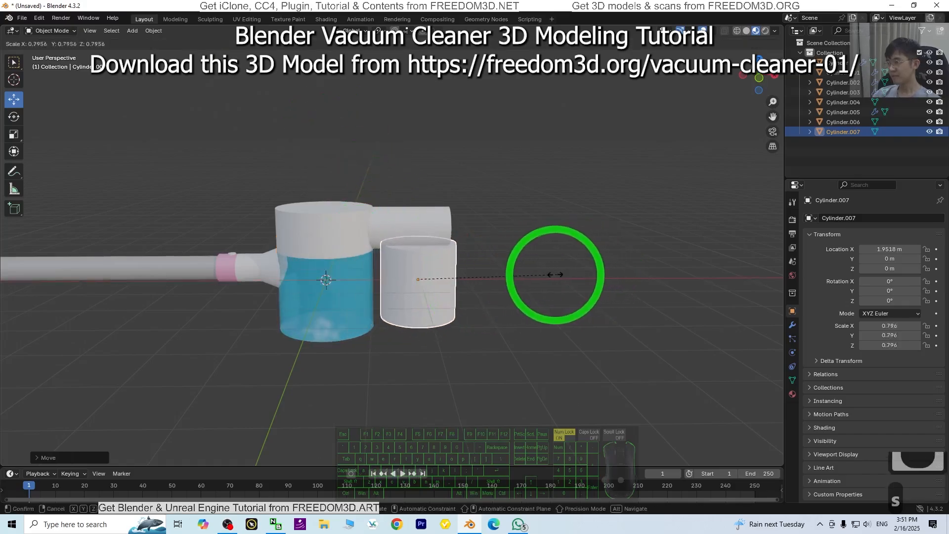
click(496, 273)
middle_drag(526, 330, 533, 339)
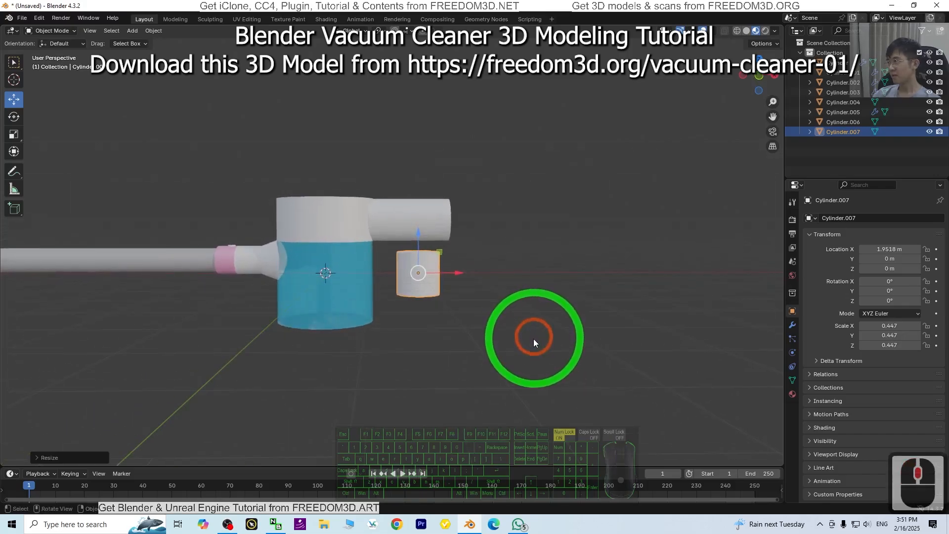
scroll(533, 339, up, 2)
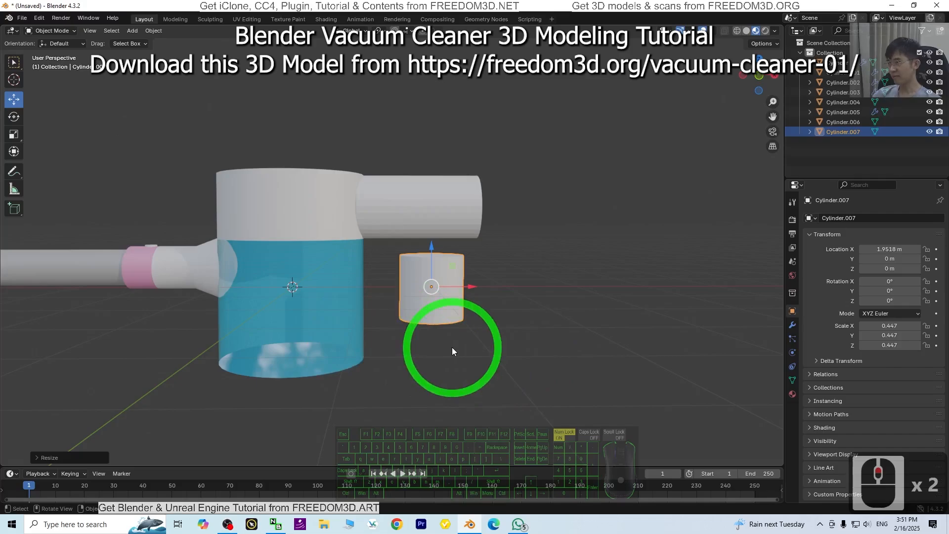
middle_drag(580, 352, 455, 344)
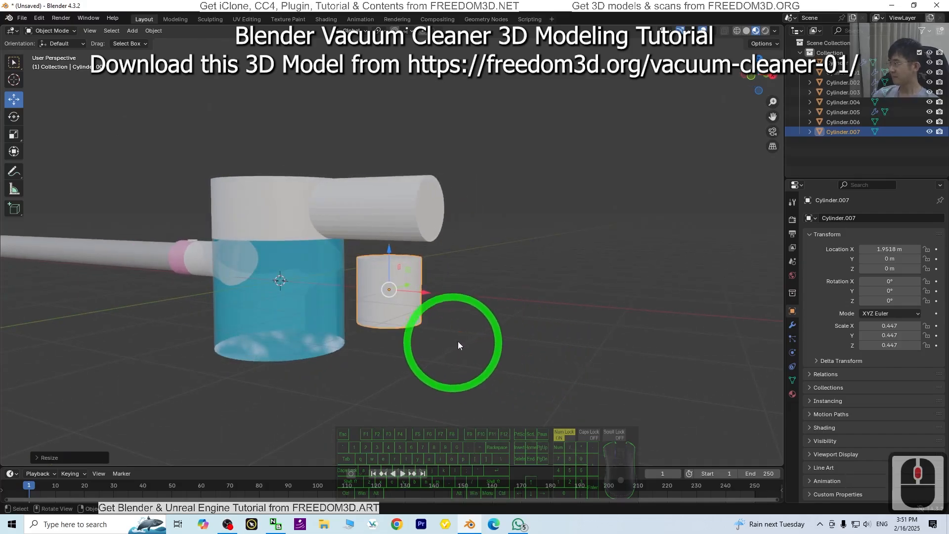
scroll(459, 340, up, 2)
In Edit Mode, assign the white material to the strip of blue body faces nearest the small cylinder, and return to Object Mode
click(292, 340)
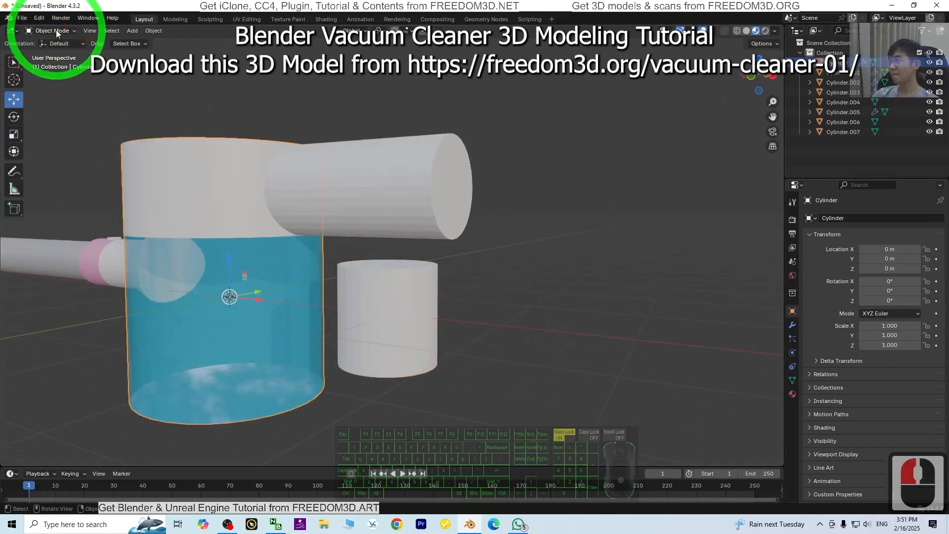
click(52, 53)
middle_drag(269, 265, 254, 358)
click(247, 363)
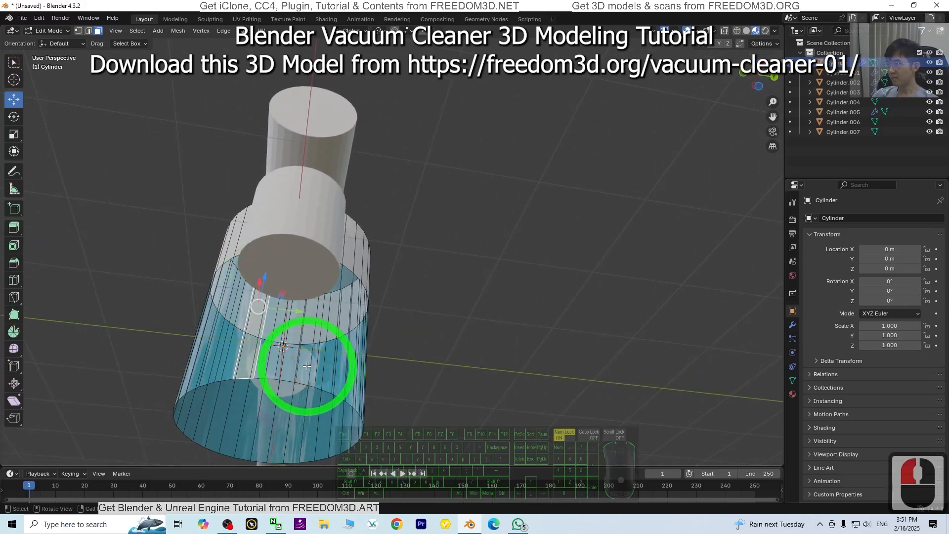
ctrl+click(339, 367)
middle_drag(339, 368, 423, 403)
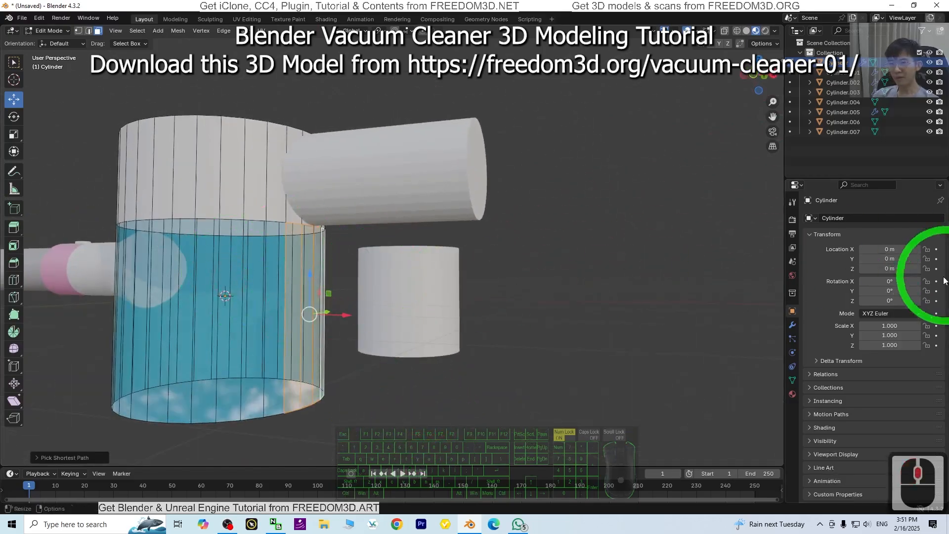
click(792, 393)
click(842, 222)
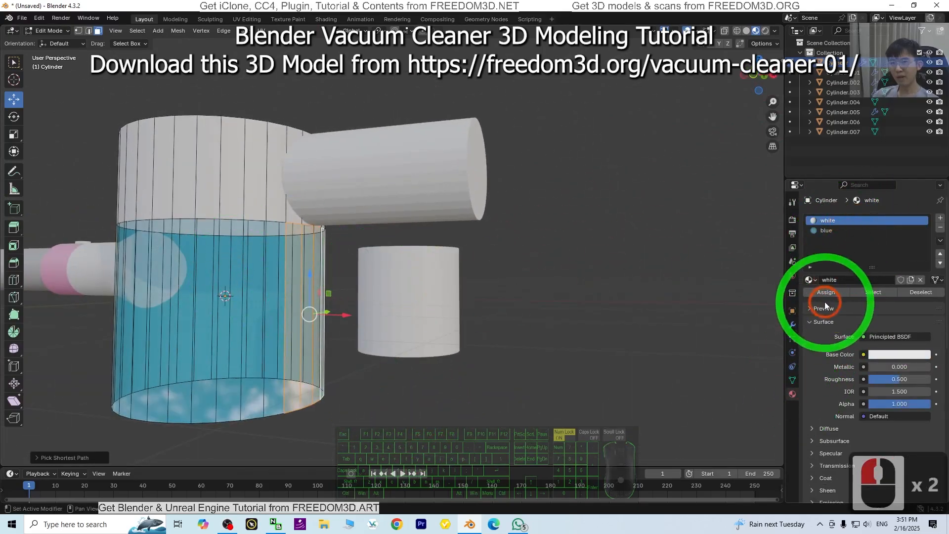
click(826, 292)
scroll(588, 321, down, 2)
middle_drag(467, 343, 556, 316)
mouse_move(500, 307)
middle_down()
mouse_move(511, 314)
mouse_move(502, 220)
mouse_move(490, 296)
middle_up()
click(50, 31)
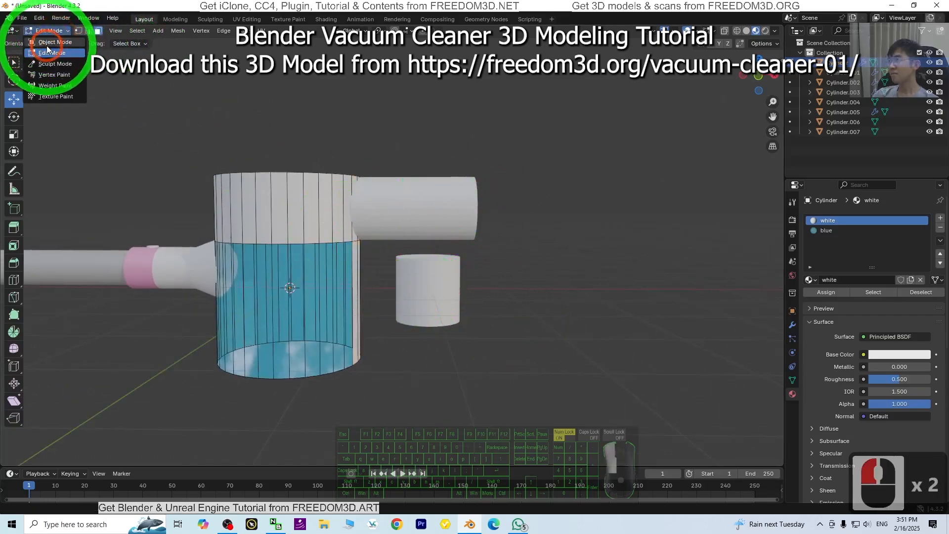
click(47, 43)
Scale the small cylinder down further and tilt it about the Y axis in front view so its upper end leans toward the body
click(435, 273)
key(s)
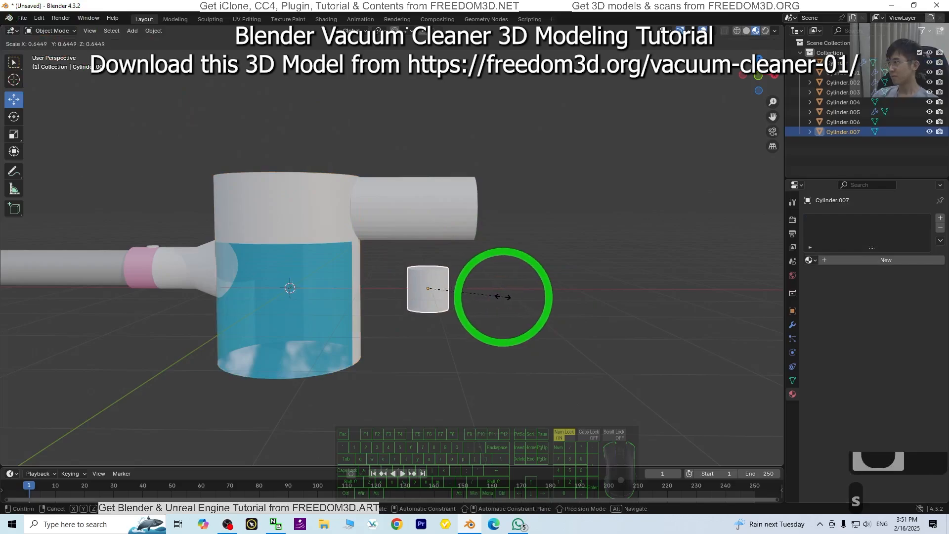
click(511, 286)
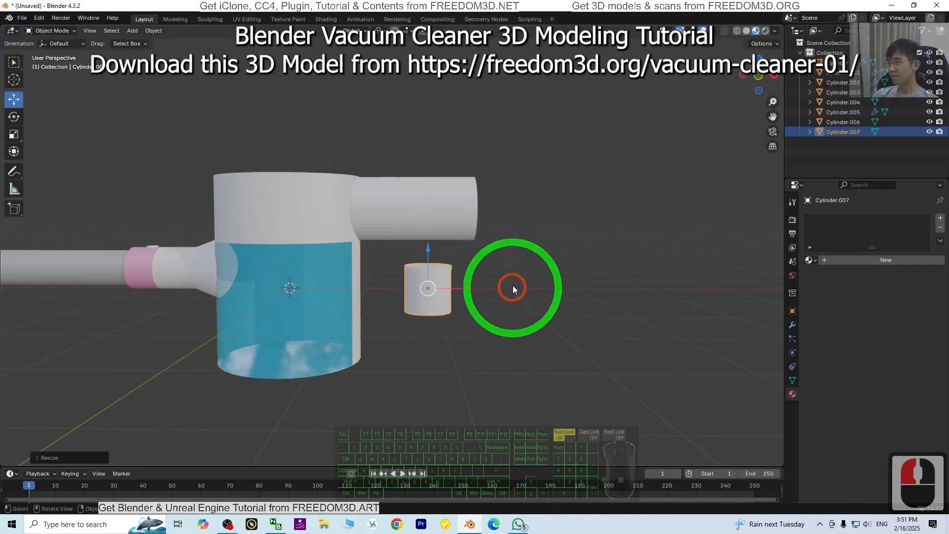
click(14, 116)
click(758, 76)
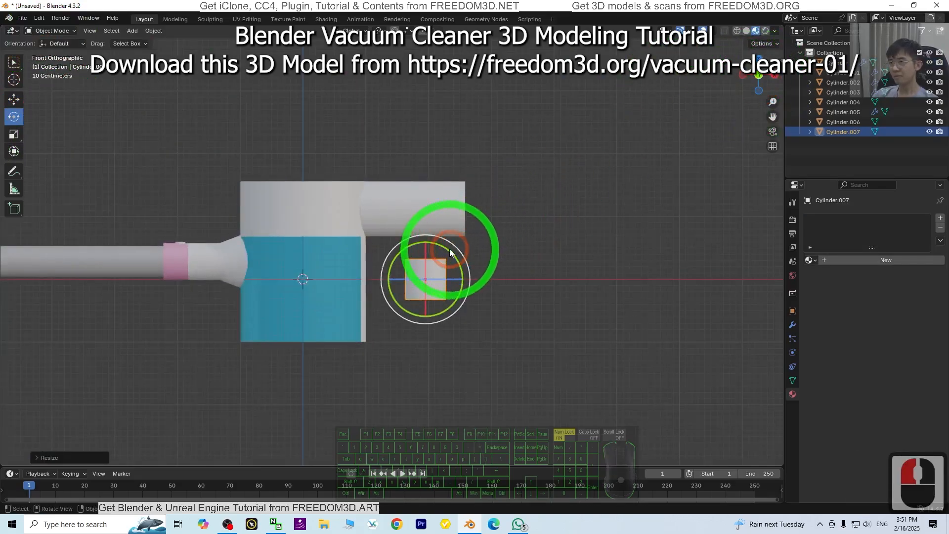
drag(450, 248, 405, 221)
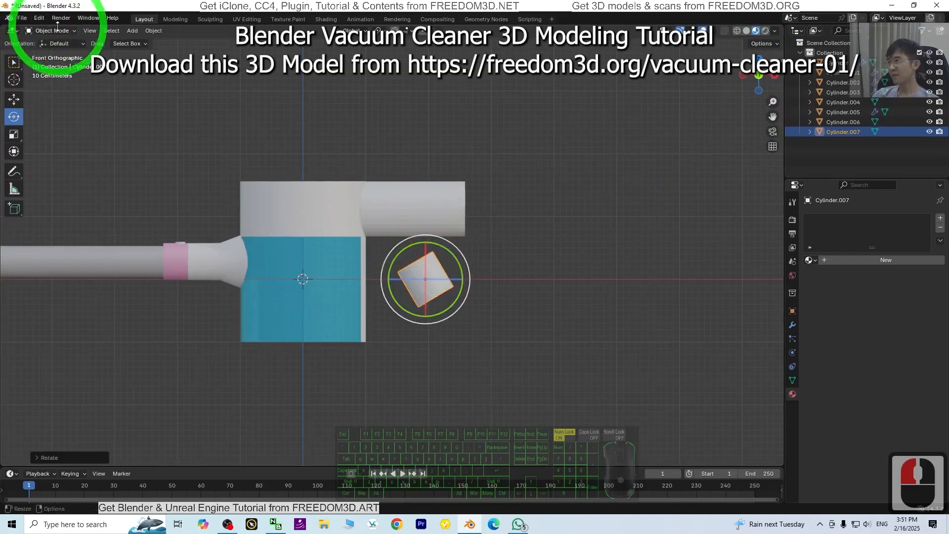
Set the transform orientation to Local and stretch the tilted cylinder along its own Z axis to more than twice its length
click(83, 45)
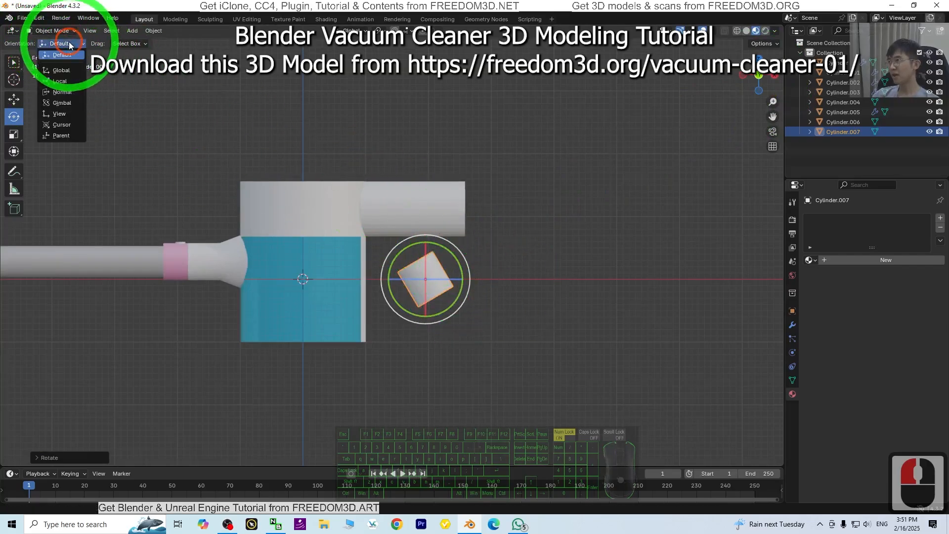
click(64, 82)
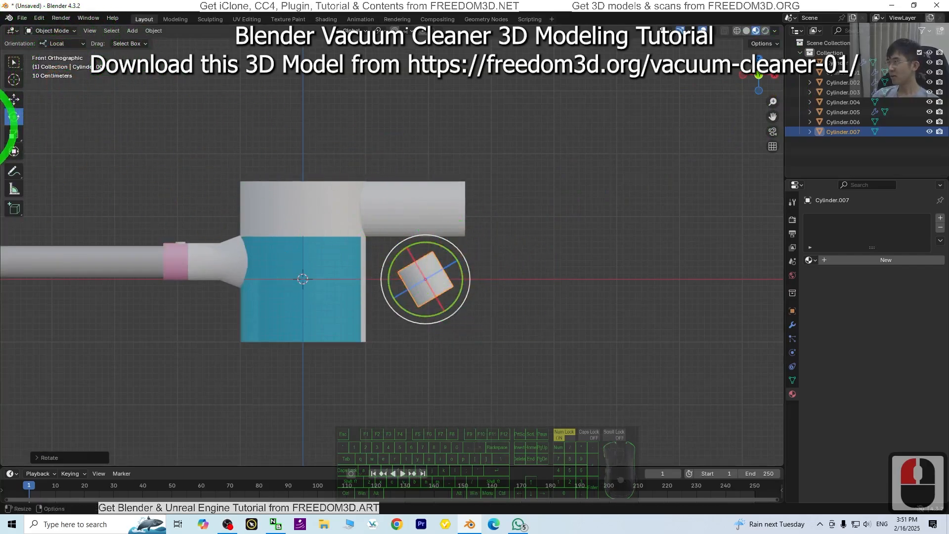
click(14, 135)
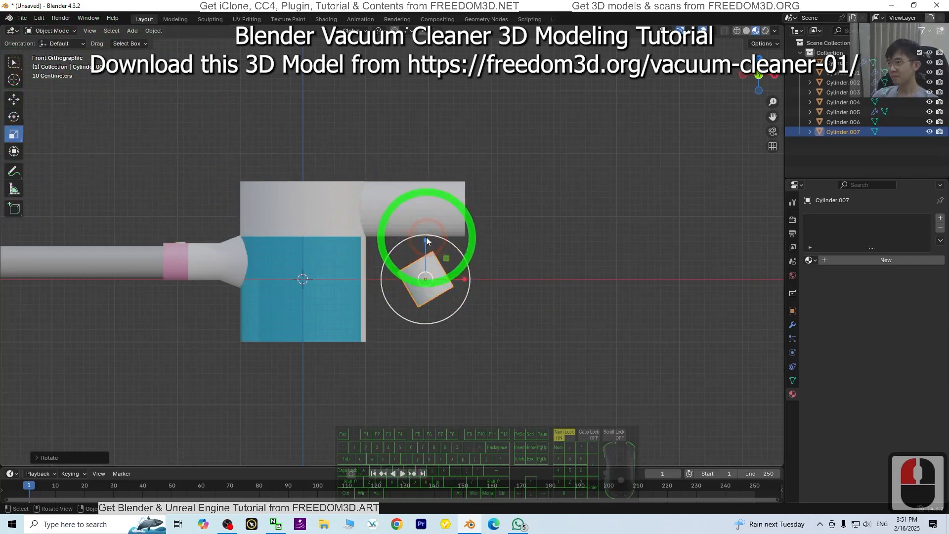
click(81, 45)
click(63, 44)
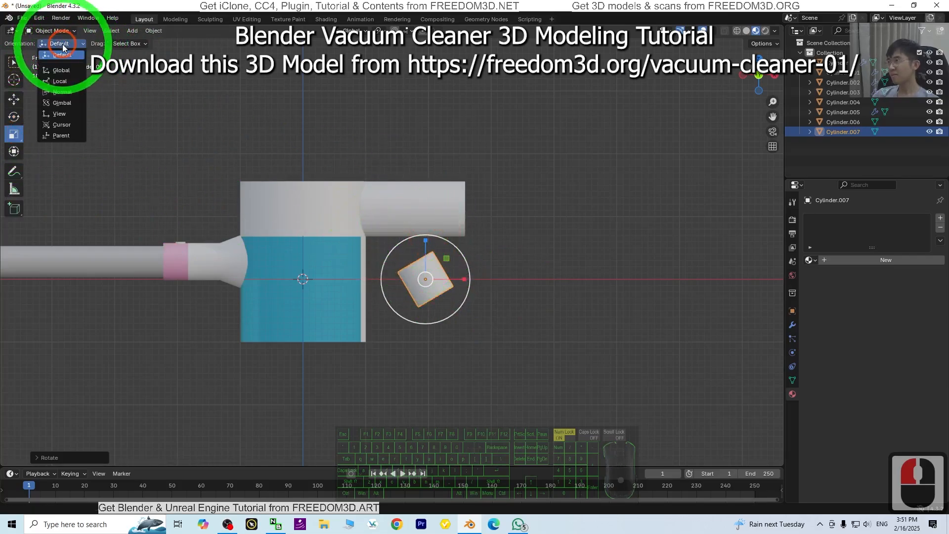
click(55, 82)
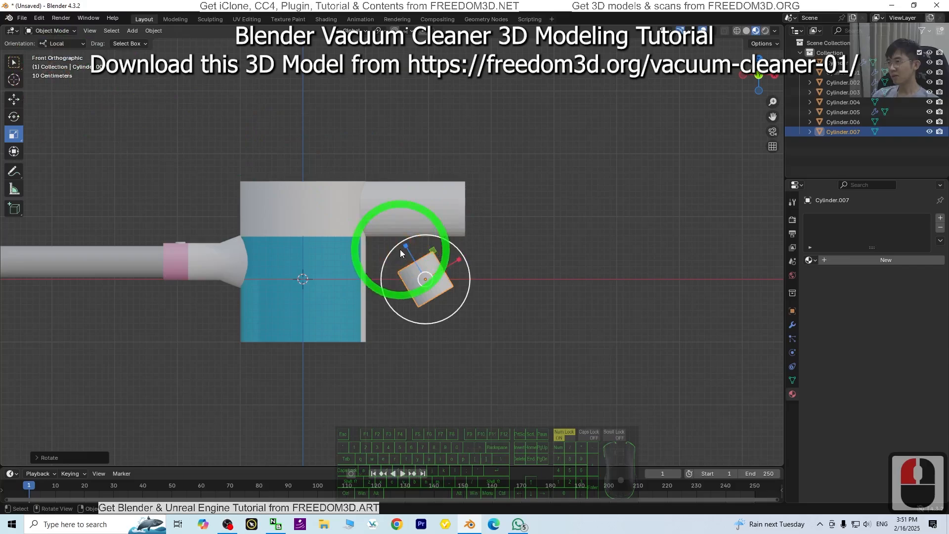
drag(401, 247, 387, 172)
Rotate the stretched cylinder slightly more upright and nudge it in front view to meet the underside of the horizontal cylinder
click(10, 120)
drag(452, 267, 448, 248)
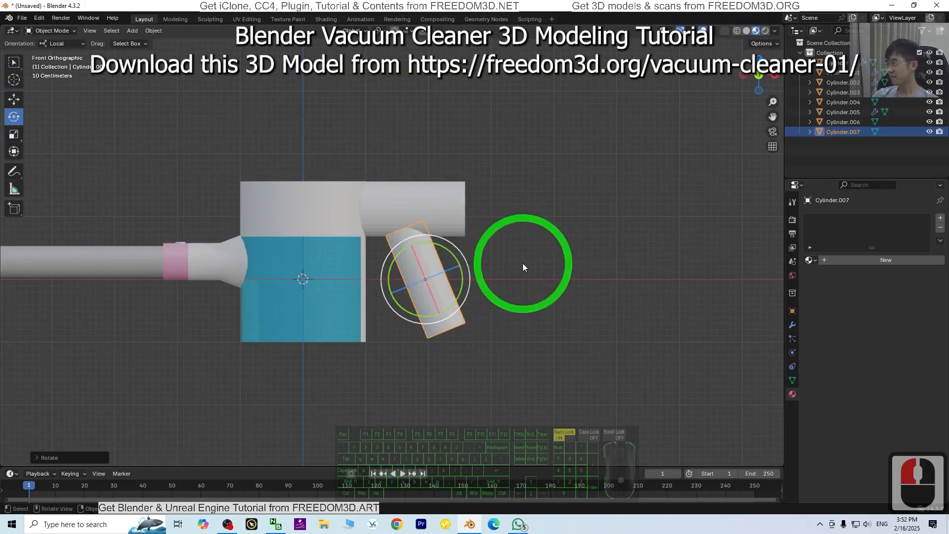
click(15, 99)
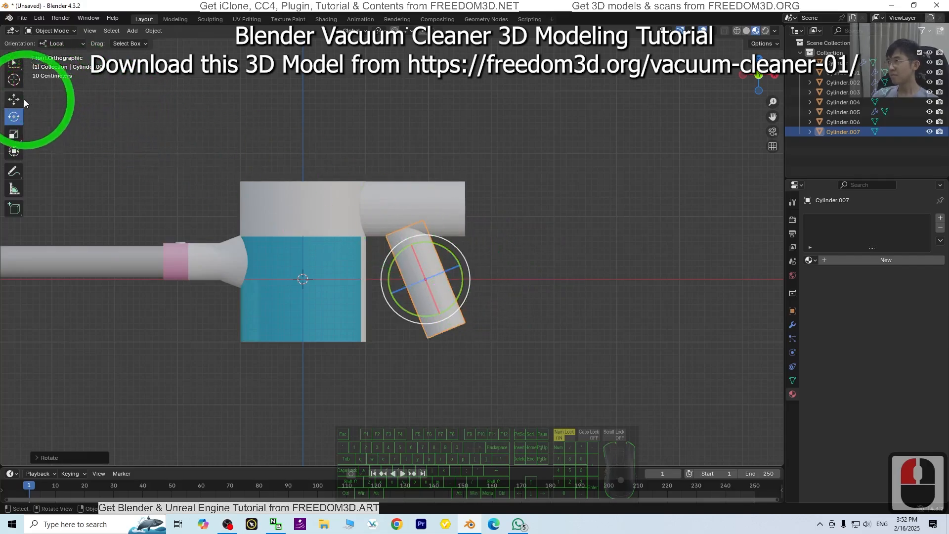
drag(447, 260, 452, 255)
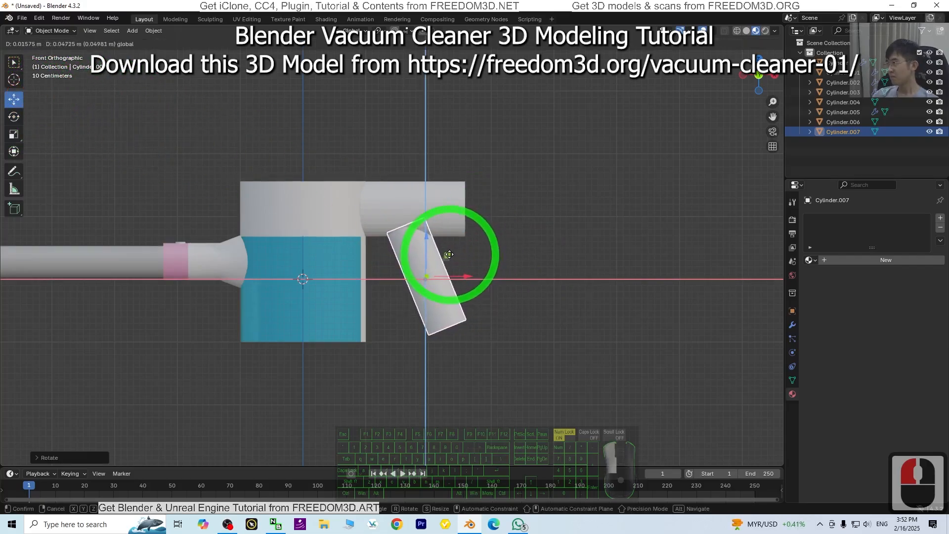
drag(448, 256, 448, 255)
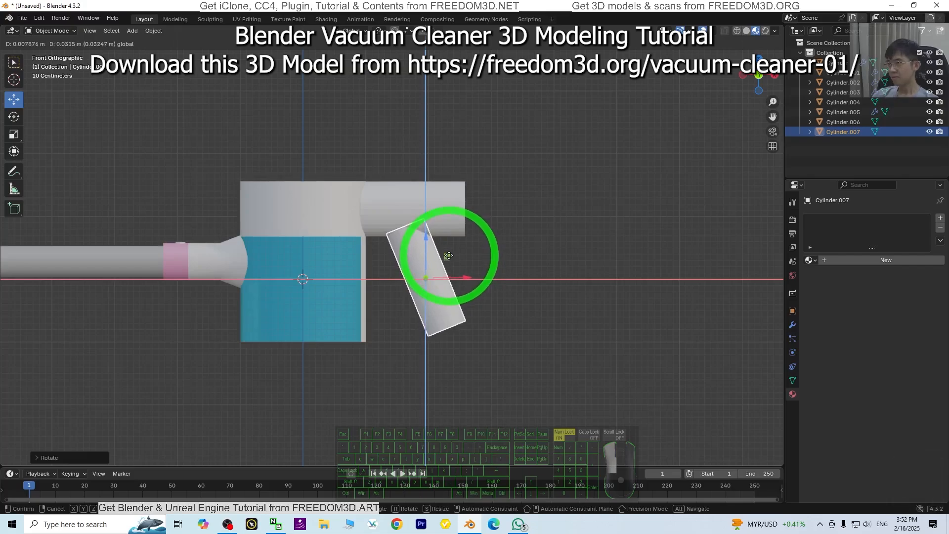
click(449, 262)
middle_drag(536, 360, 115, 47)
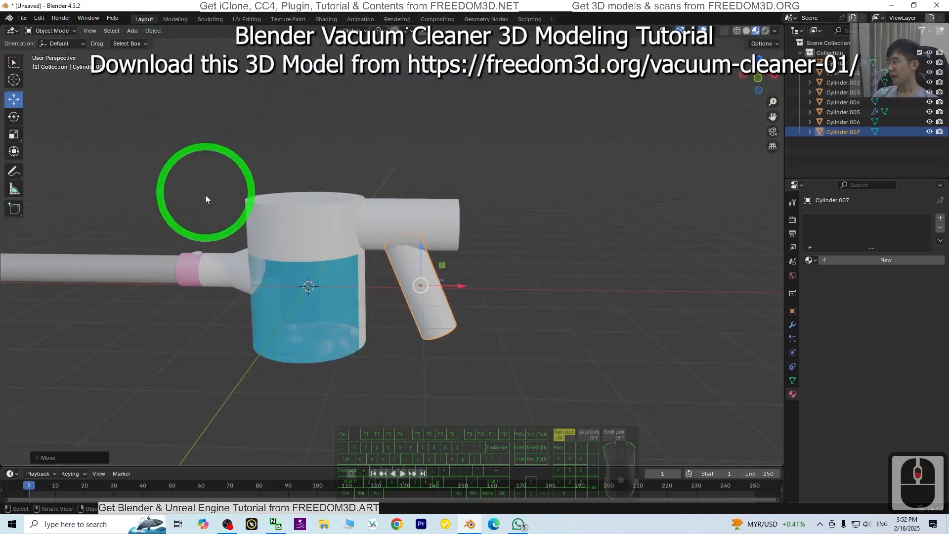
Add a circle mesh and move it along the X axis from the body's centre to surround the angled handle
click(132, 30)
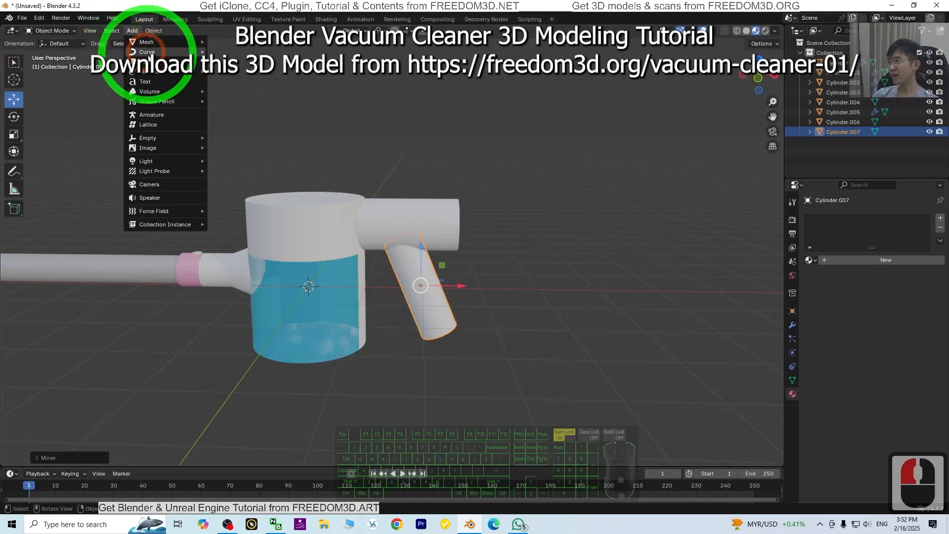
mouse_move(146, 73)
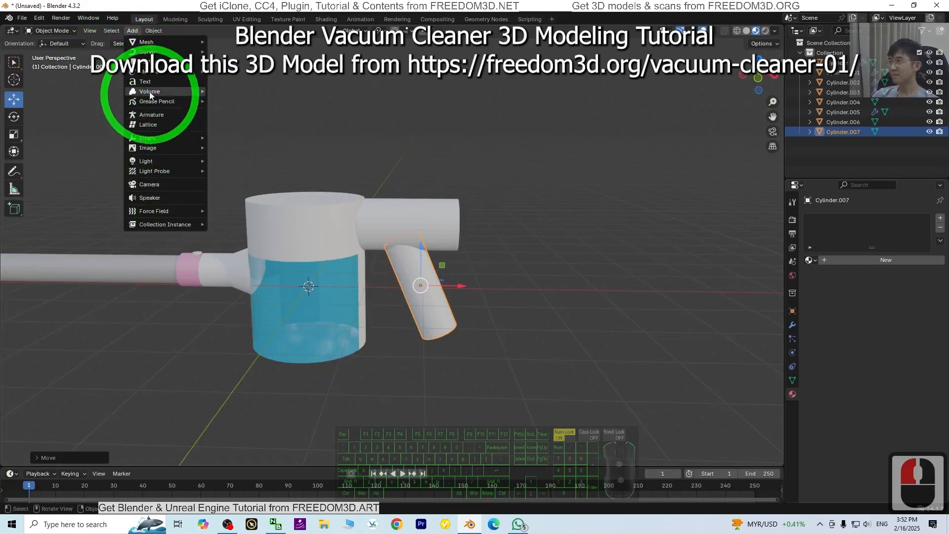
mouse_move(155, 45)
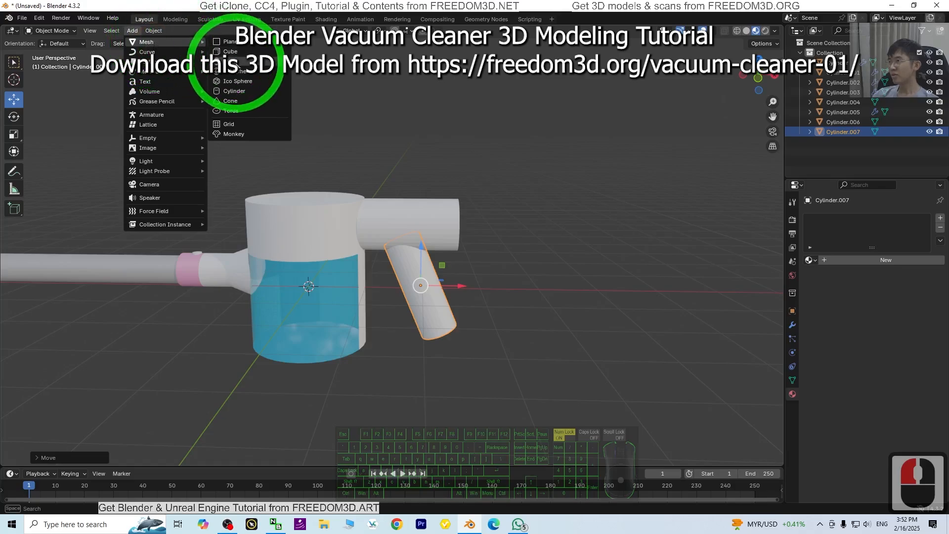
click(230, 61)
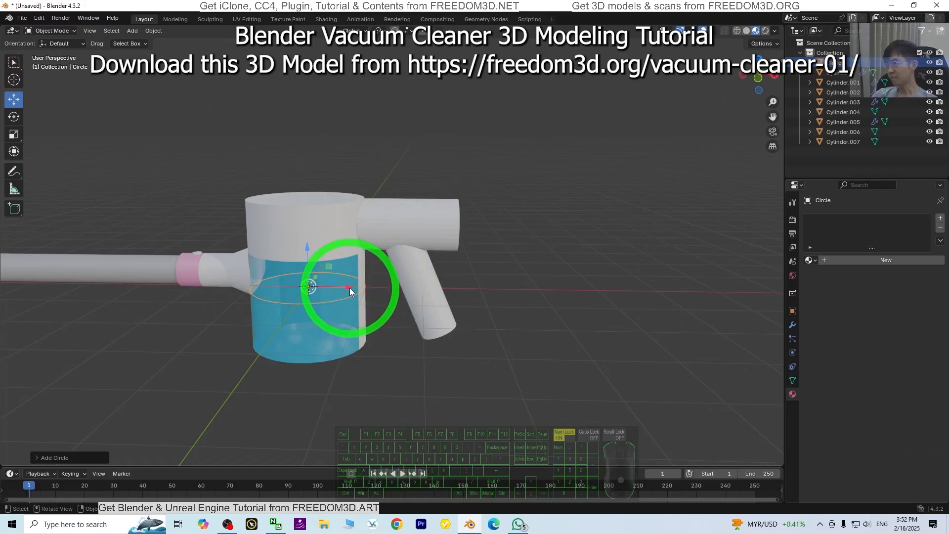
click(434, 298)
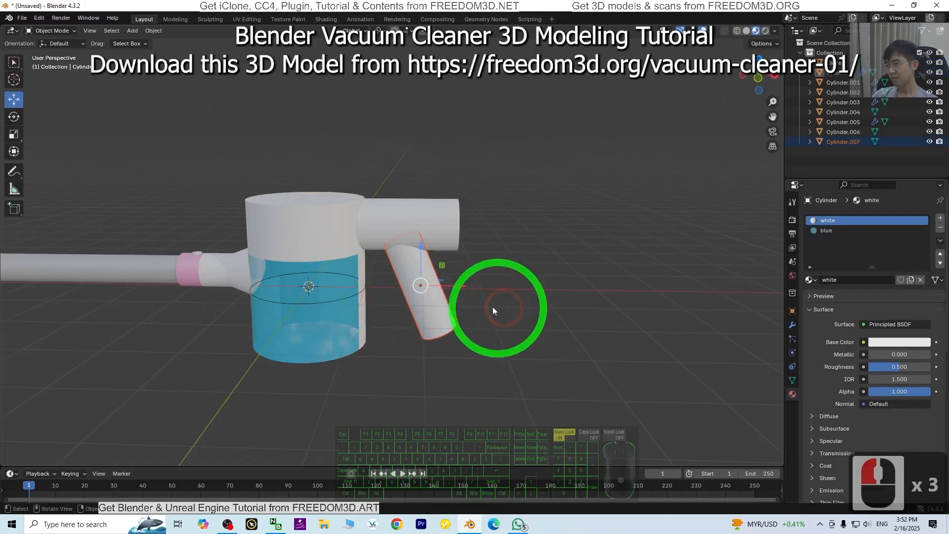
click(336, 300)
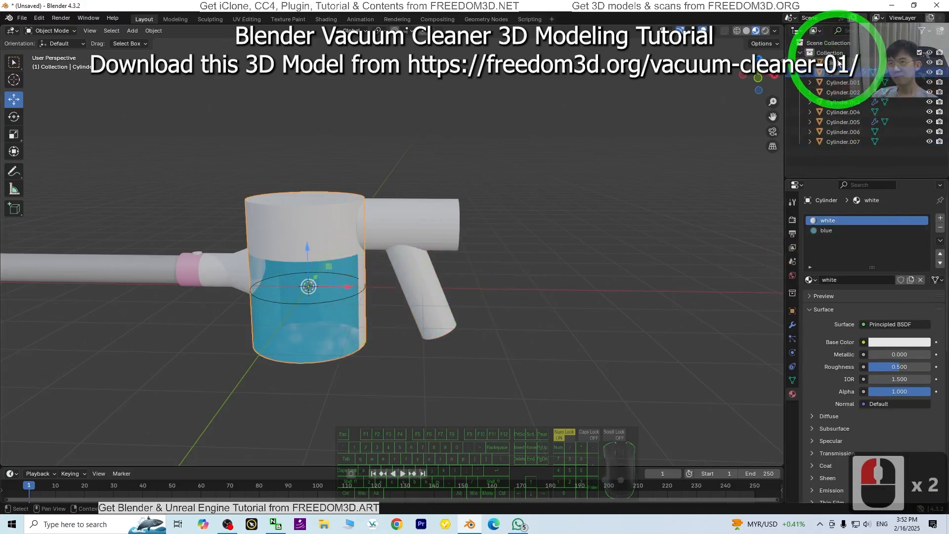
click(339, 275)
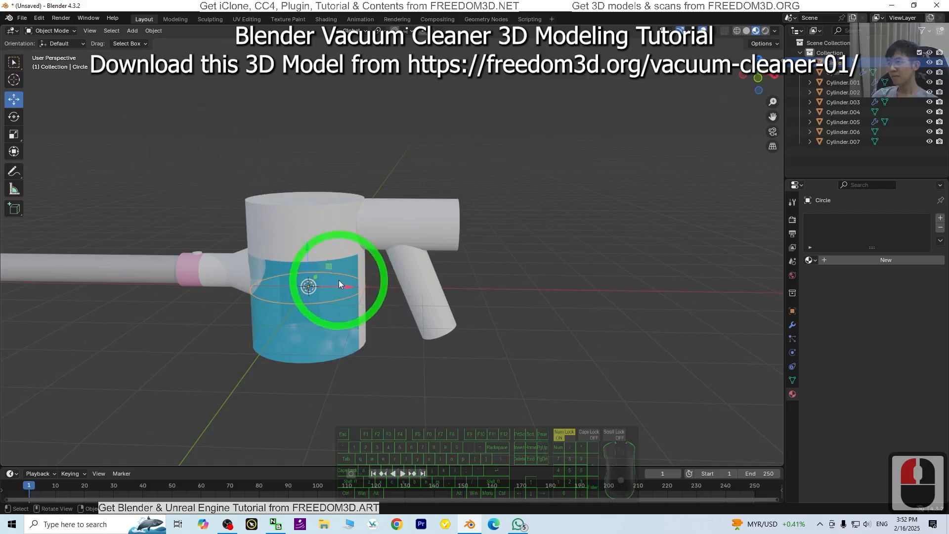
drag(349, 289, 587, 357)
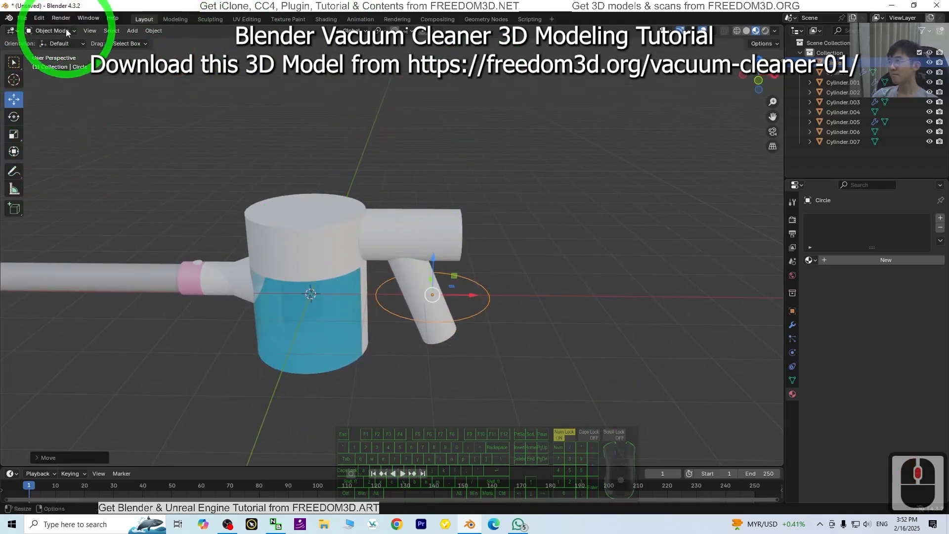
In Edit Mode and top view, select the circle's half facing away from the body and extrude it outward along the X axis
click(51, 31)
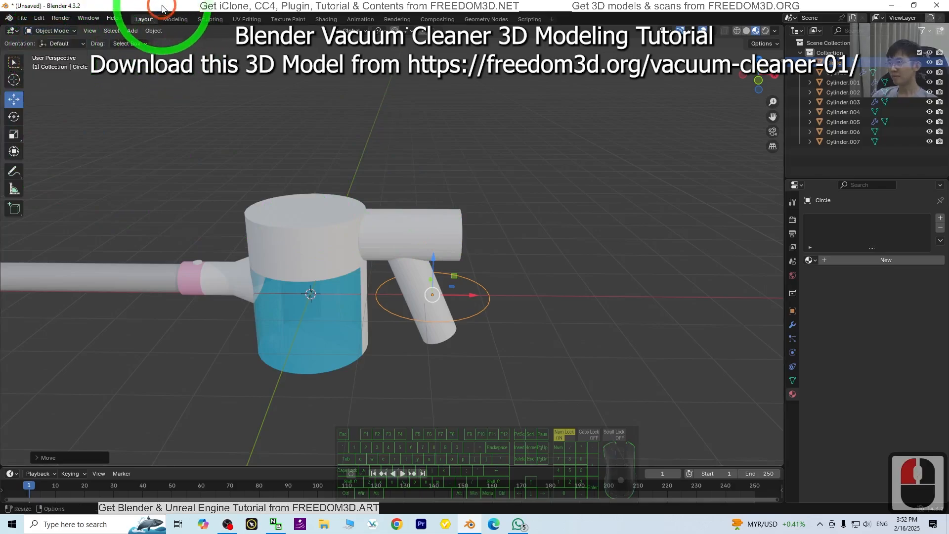
click(52, 31)
click(49, 51)
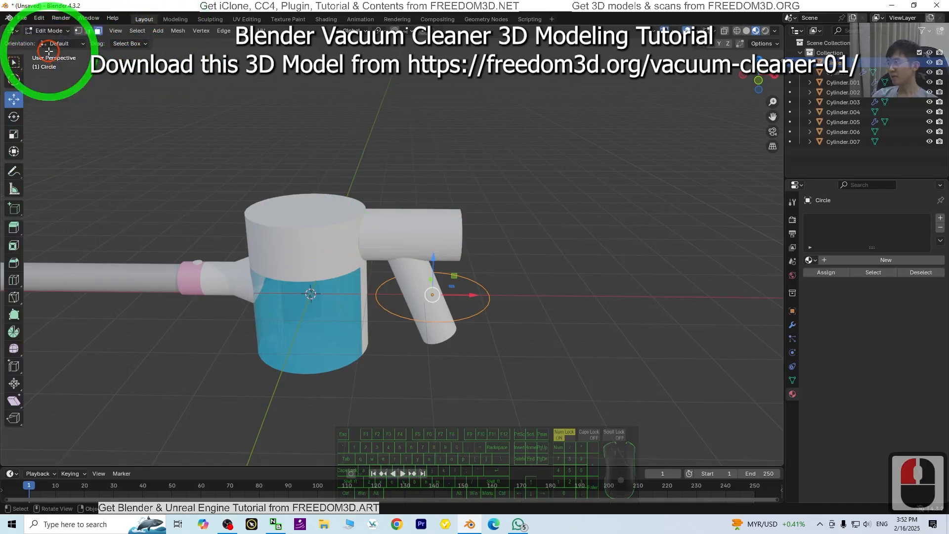
scroll(513, 227, down, 2)
middle_drag(541, 265, 95, 34)
scroll(593, 322, up, 3)
middle_drag(271, 110, 487, 292)
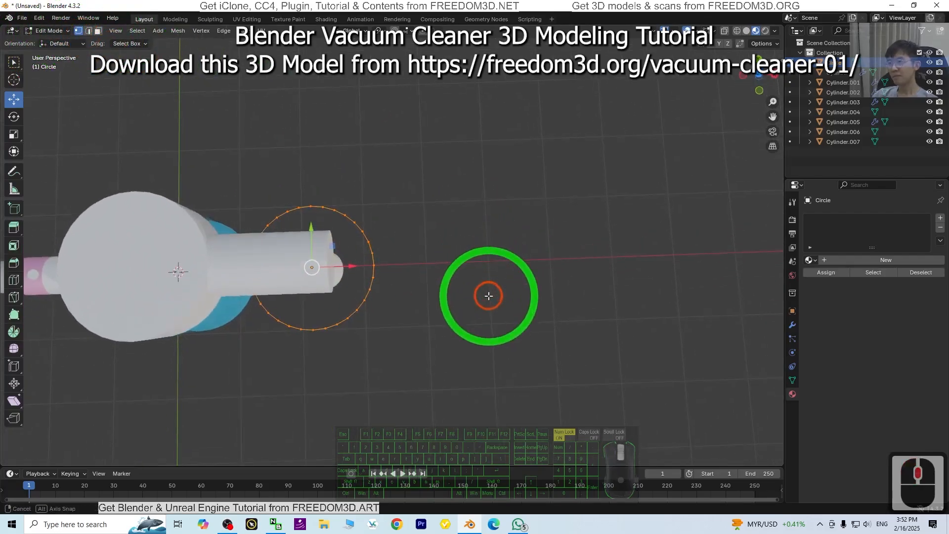
click(761, 77)
click(428, 189)
drag(430, 153, 310, 378)
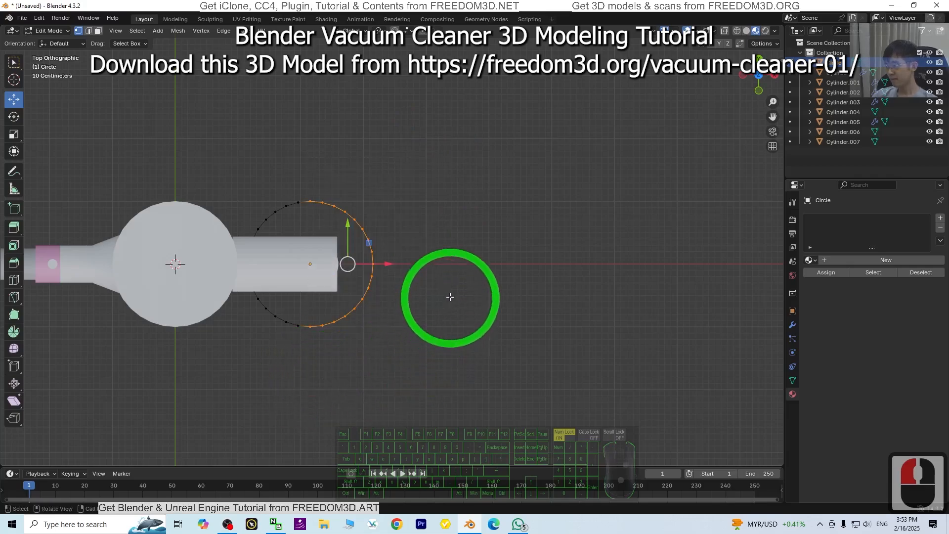
key(e)
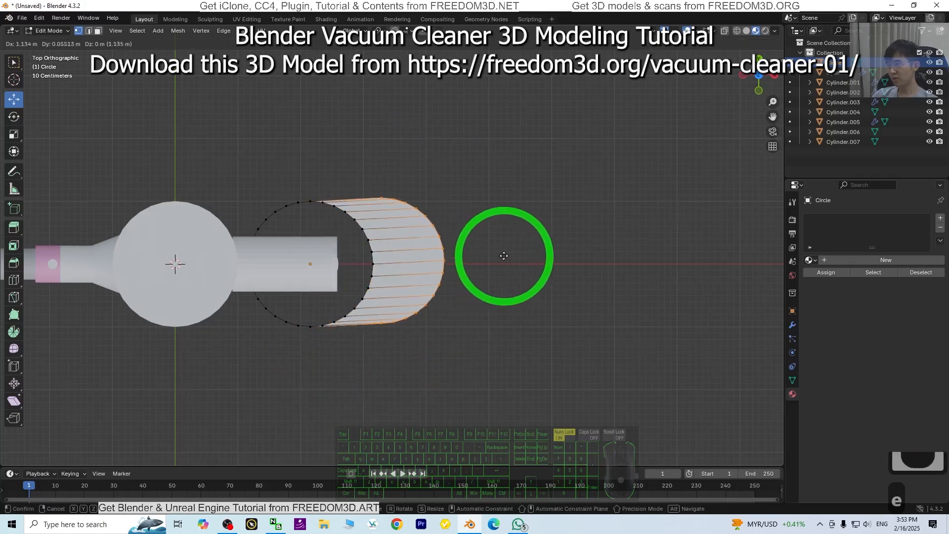
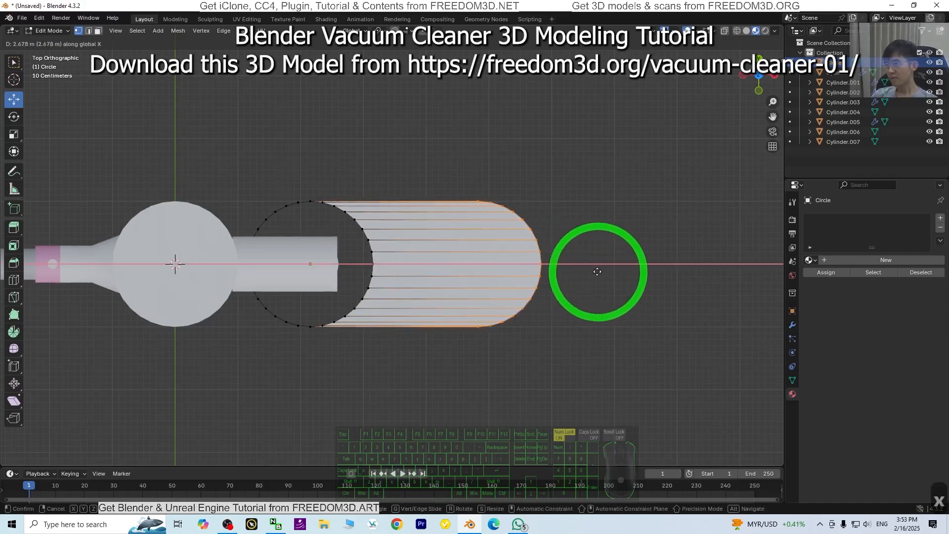
click(621, 277)
Move the extruded half-circle farther along the X axis to roughly double the length of the strip
middle_drag(621, 278, 544, 345)
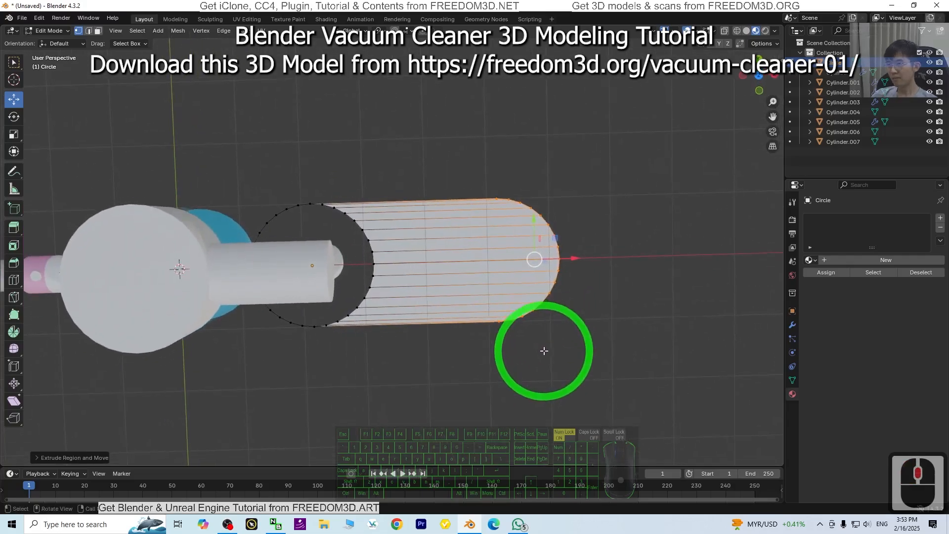
scroll(684, 336, up, 2)
scroll(564, 271, down, 2)
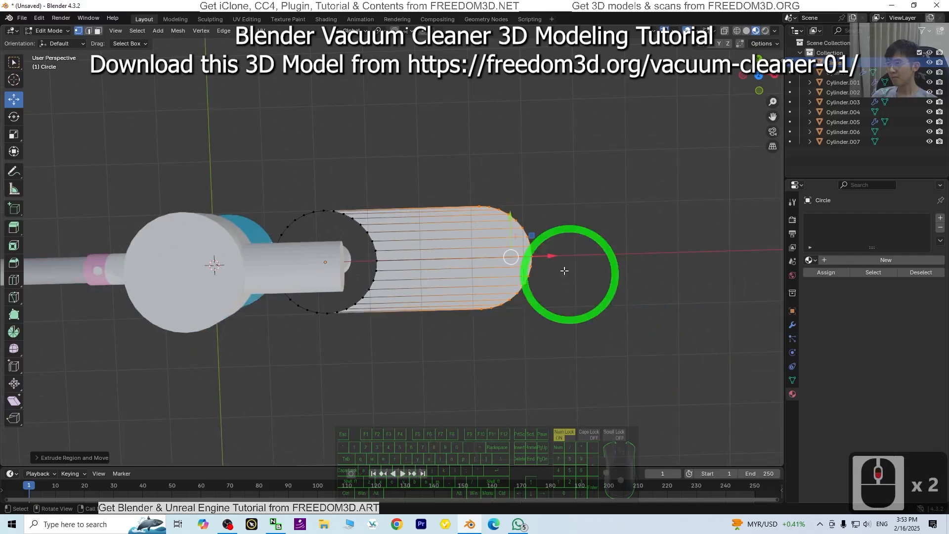
key(g)
key(x)
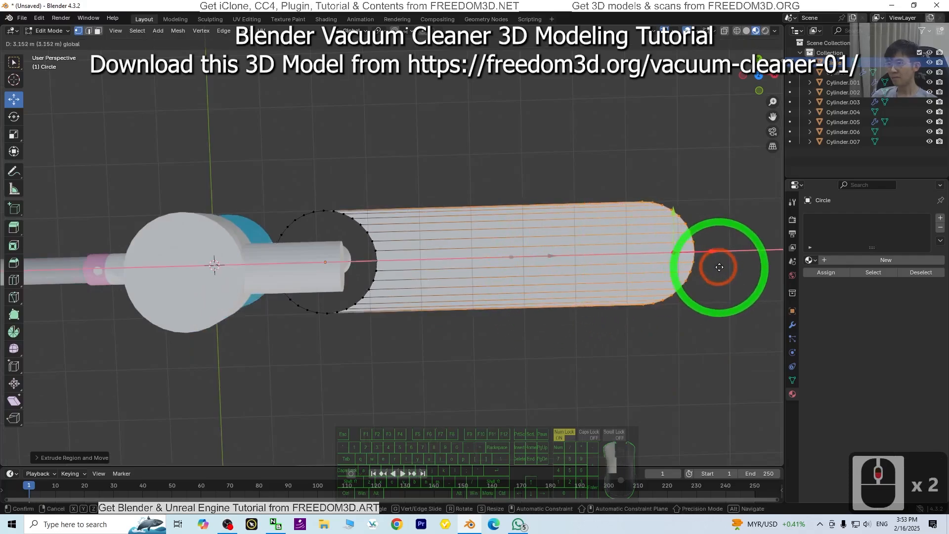
click(738, 267)
In face select mode, select the whole run of extruded faces from one long side to the other
scroll(452, 282, up, 2)
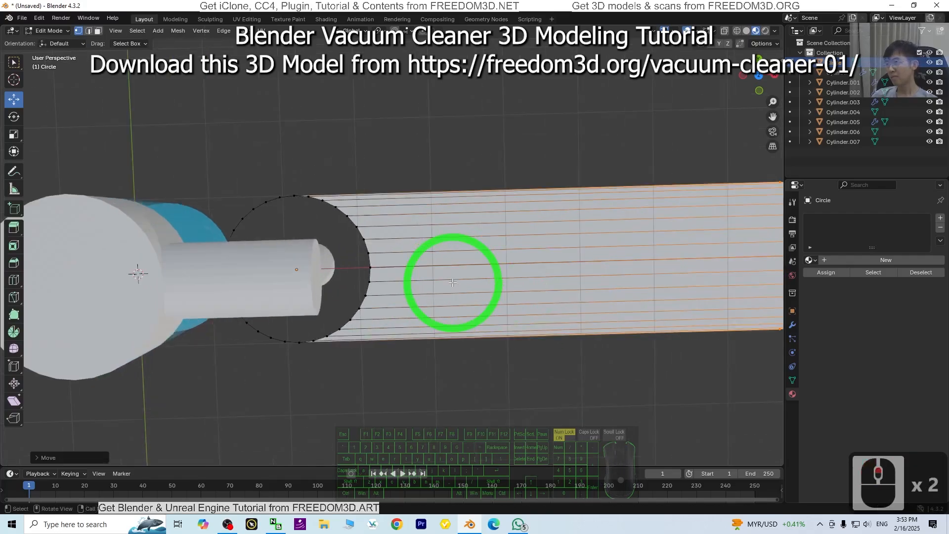
middle_drag(520, 375, 574, 290)
scroll(465, 321, up, 3)
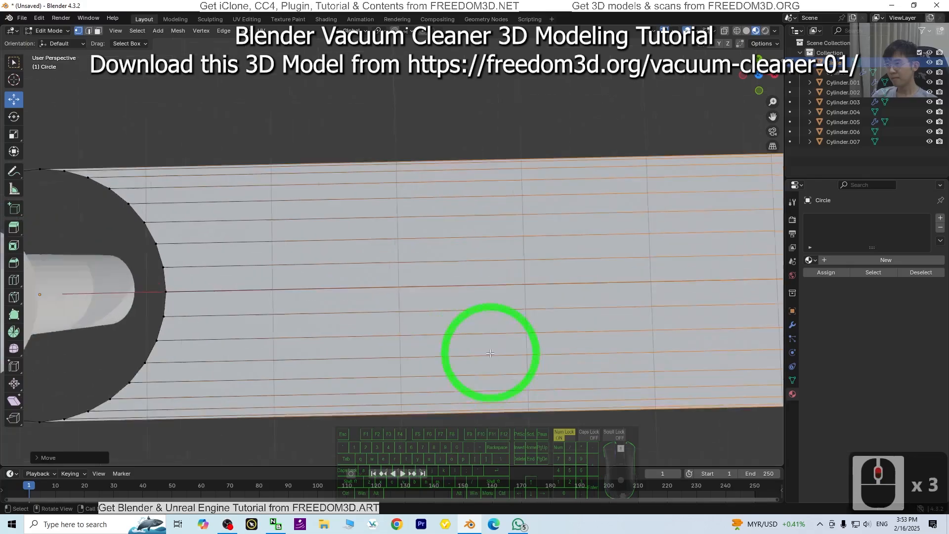
shift+middle_drag(479, 381, 411, 380)
click(415, 384)
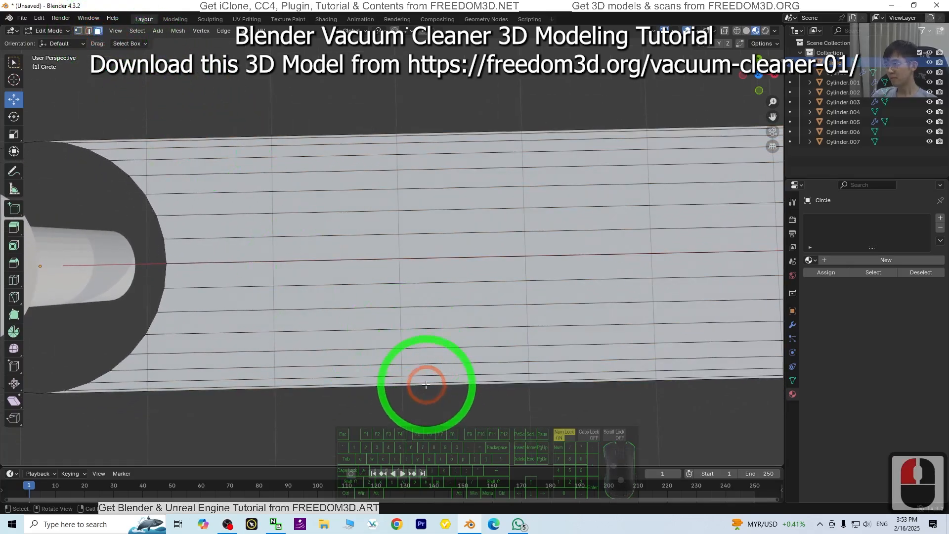
click(501, 379)
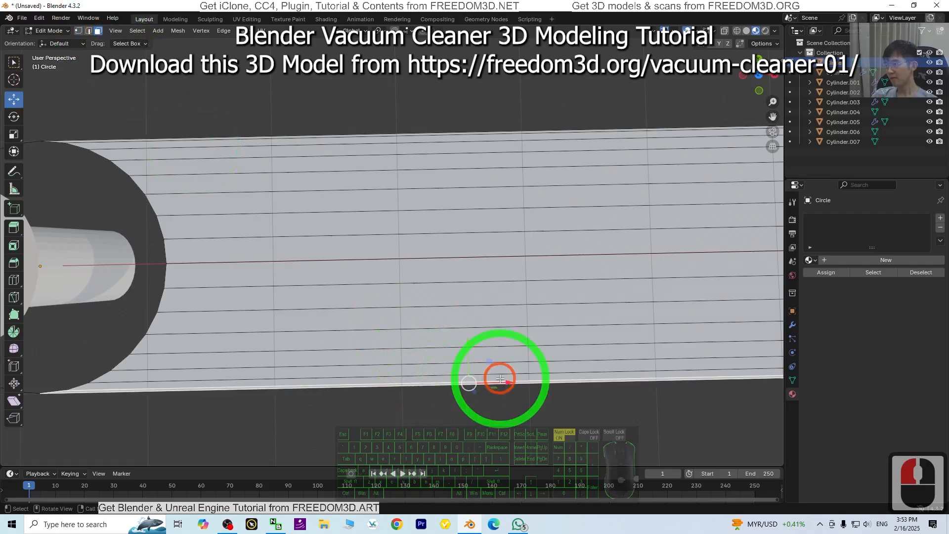
ctrl+click(410, 134)
Try deleting the selected strip with the Faces option, and undo the deletion
scroll(435, 203, down, 5)
key(Delete)
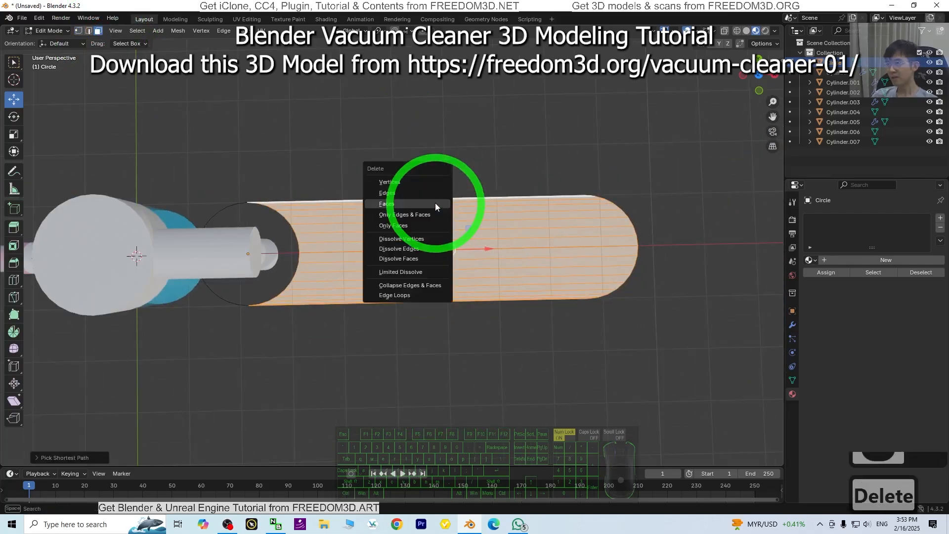
click(392, 205)
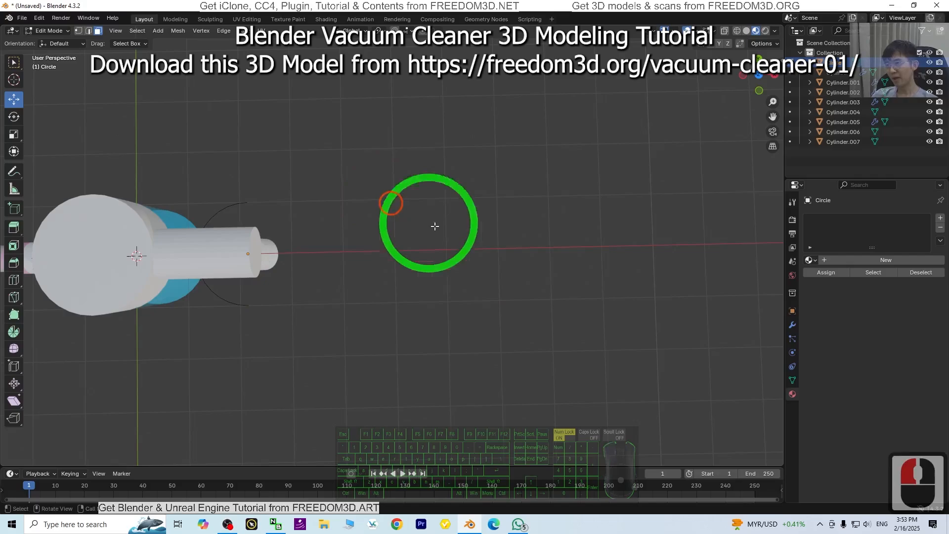
click(493, 264)
key(ctrl+z)
Switch to edge select mode and delete the selected strip's surfaces with Only Faces, keeping the edges
scroll(432, 253, up, 2)
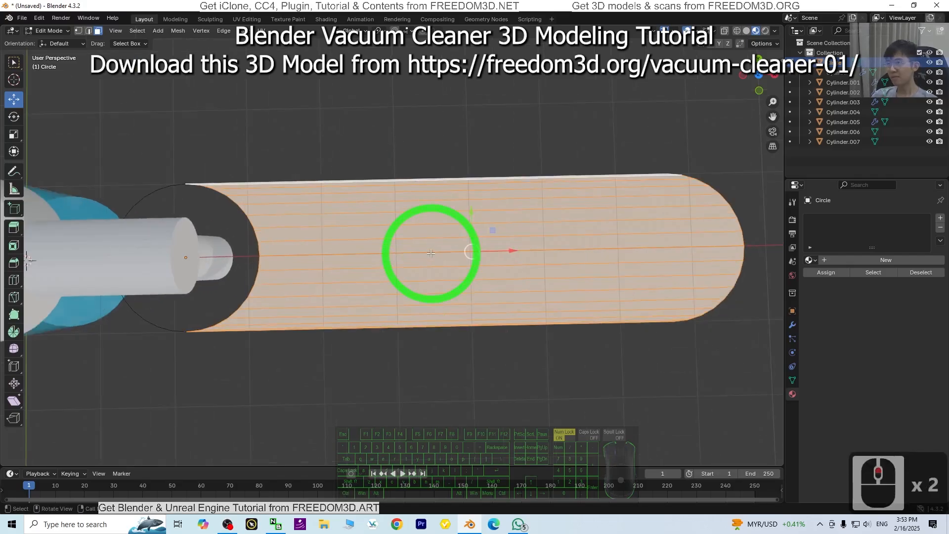
click(78, 31)
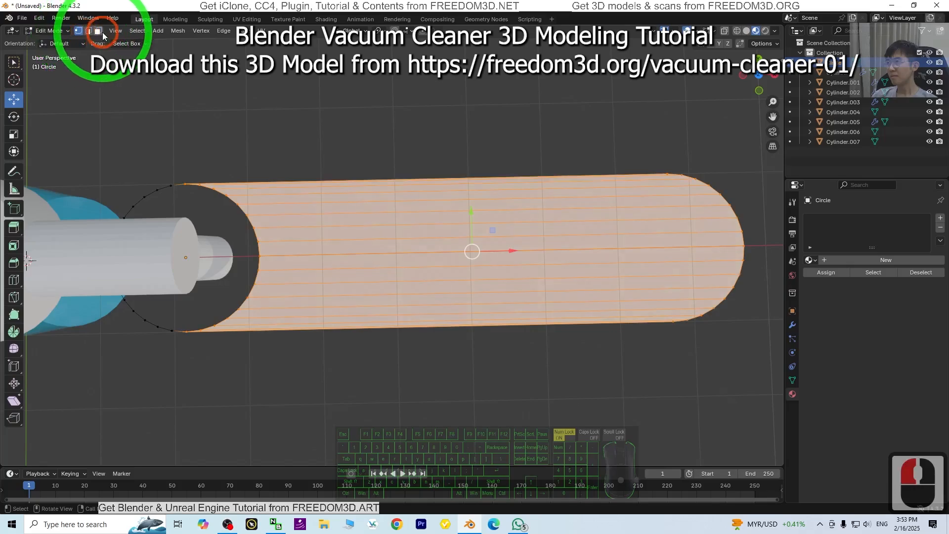
click(88, 31)
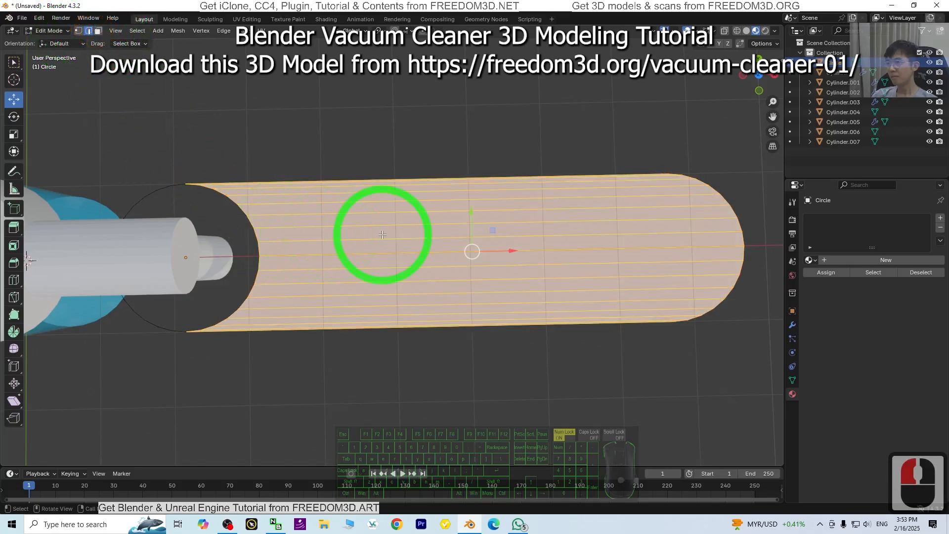
key(Delete)
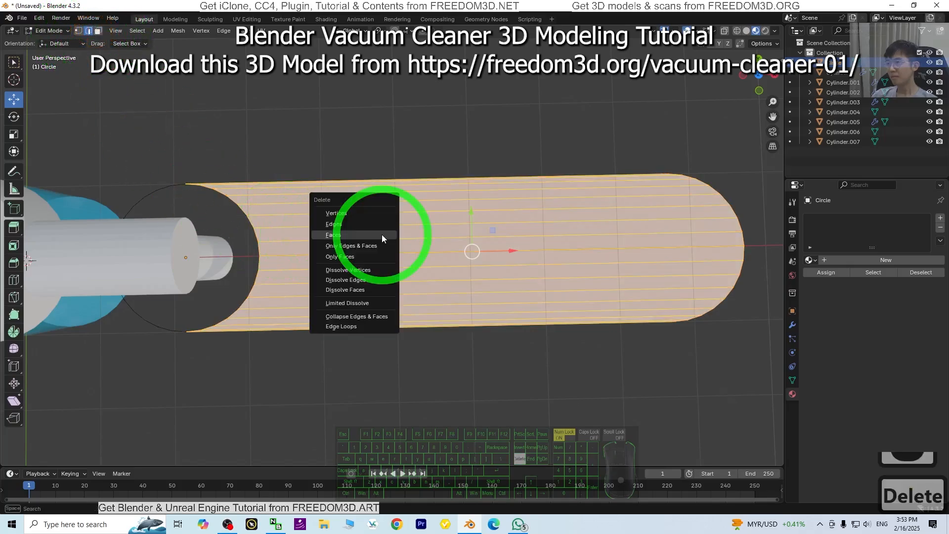
click(344, 257)
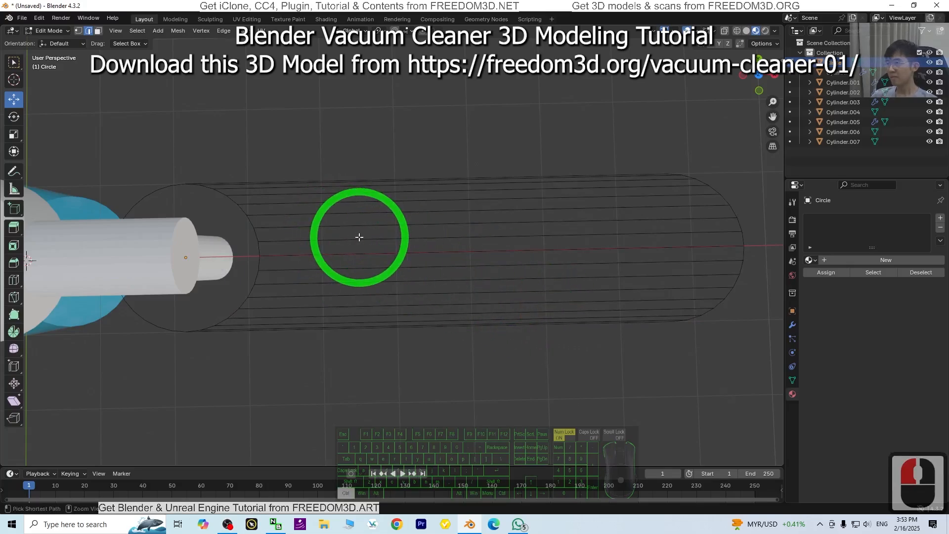
Try the Only Edges & Faces deletion on the same strip instead, and revert to deleting Only Faces
key(ctrl+z)
key(Delete)
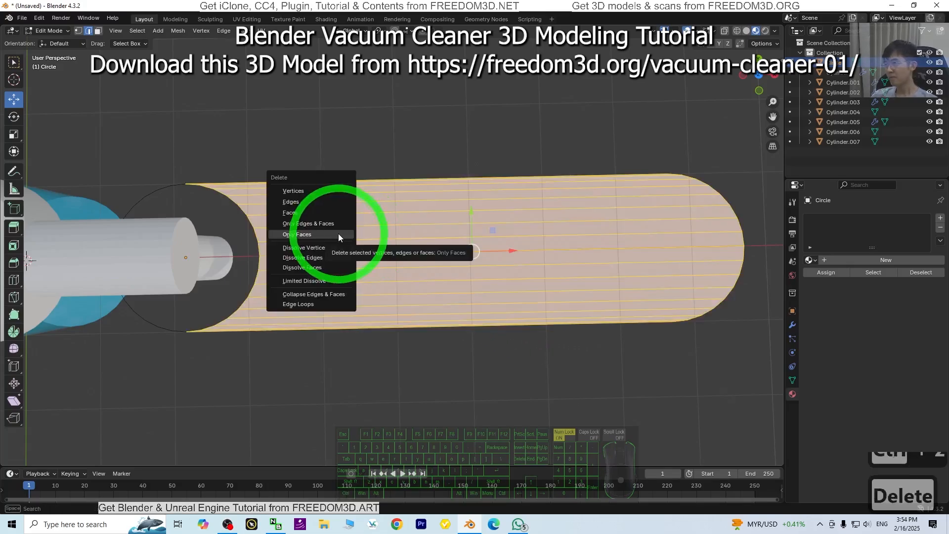
click(320, 224)
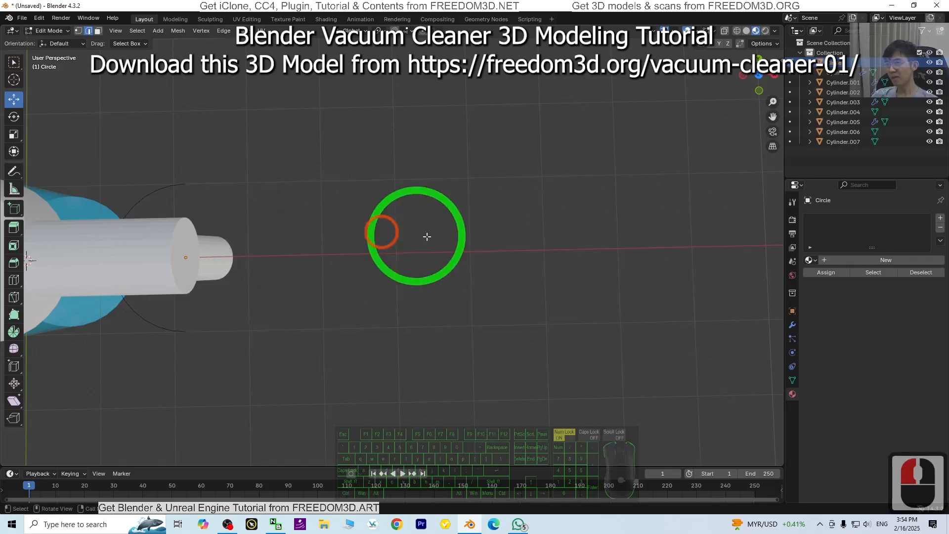
key(ctrl+z)
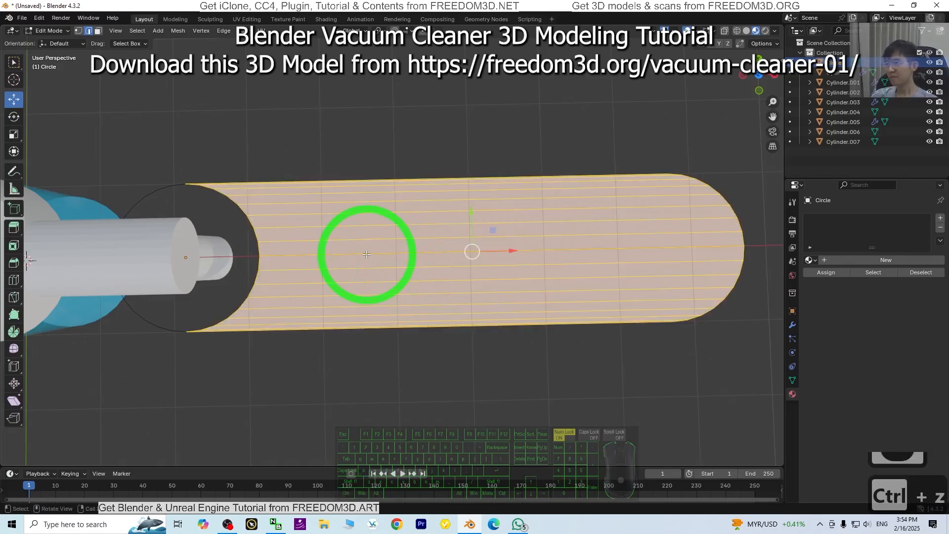
key(Delete)
click(324, 263)
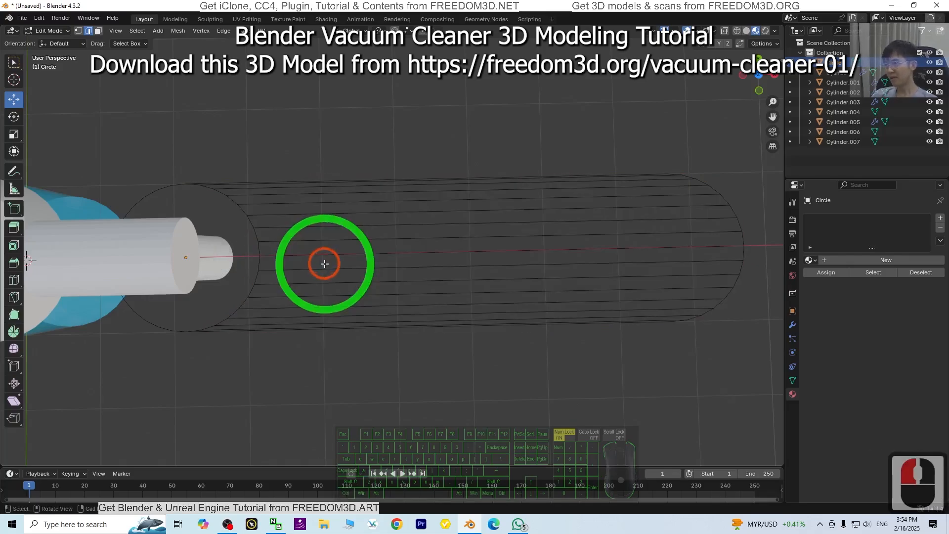
Try to select all the long edges at once with a shortest-path pick between the outline's two outer long sides
click(333, 223)
scroll(393, 211, up, 1)
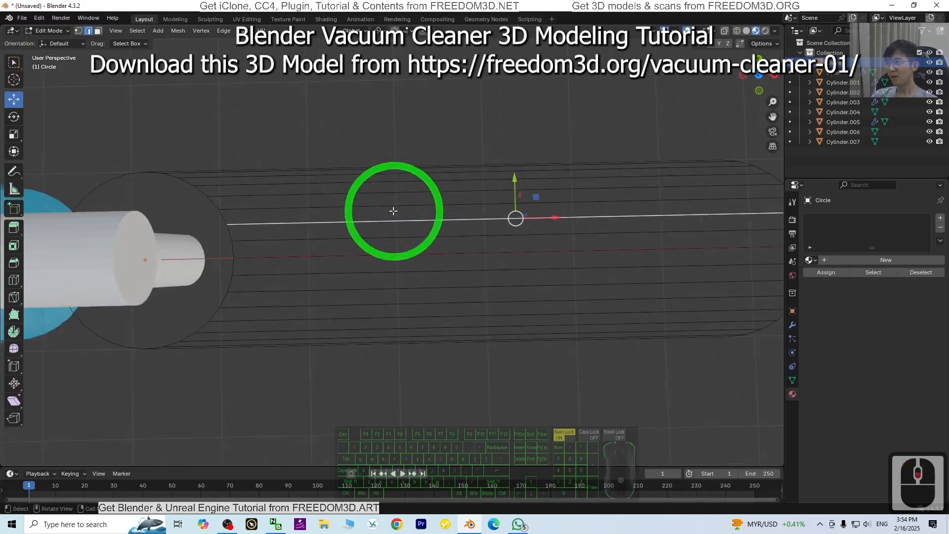
click(319, 171)
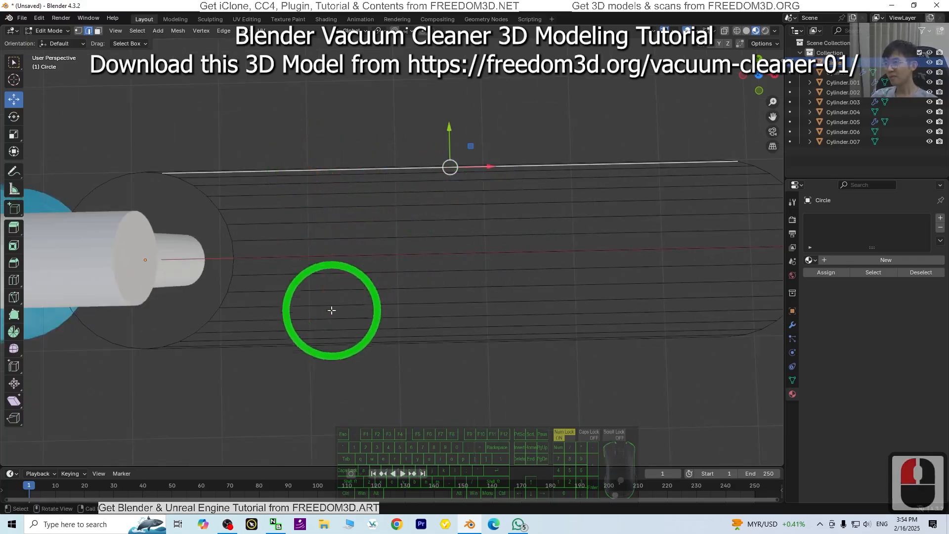
ctrl+click(309, 342)
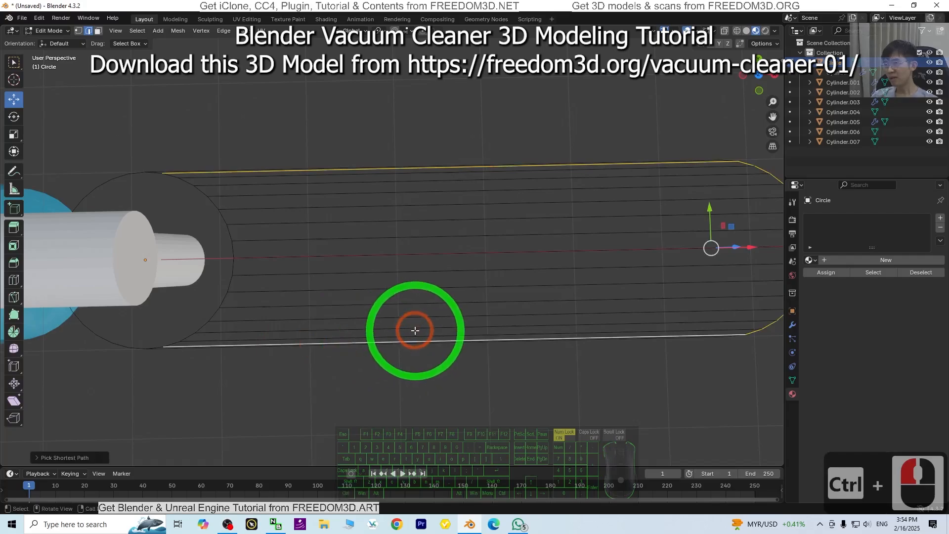
scroll(425, 316, down, 2)
shift+middle_drag(561, 284, 495, 297)
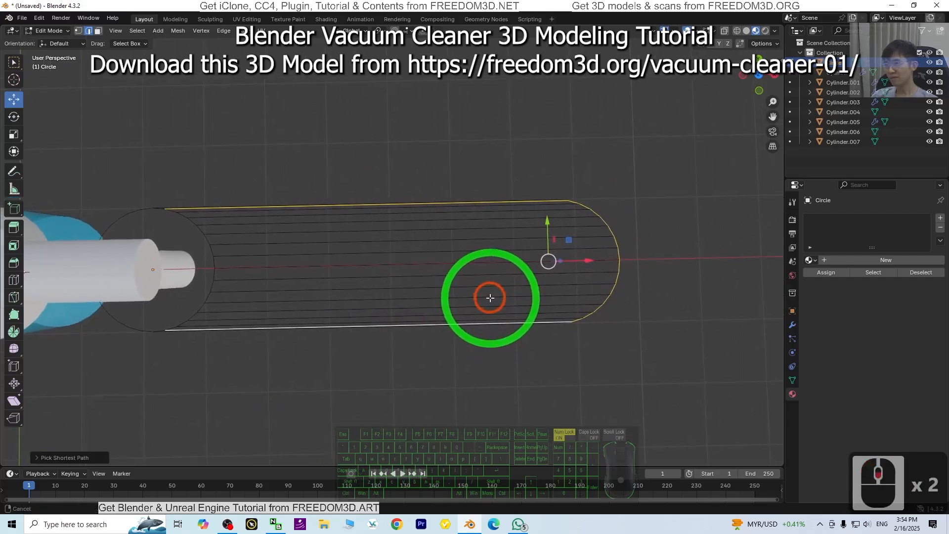
click(337, 292)
click(189, 223)
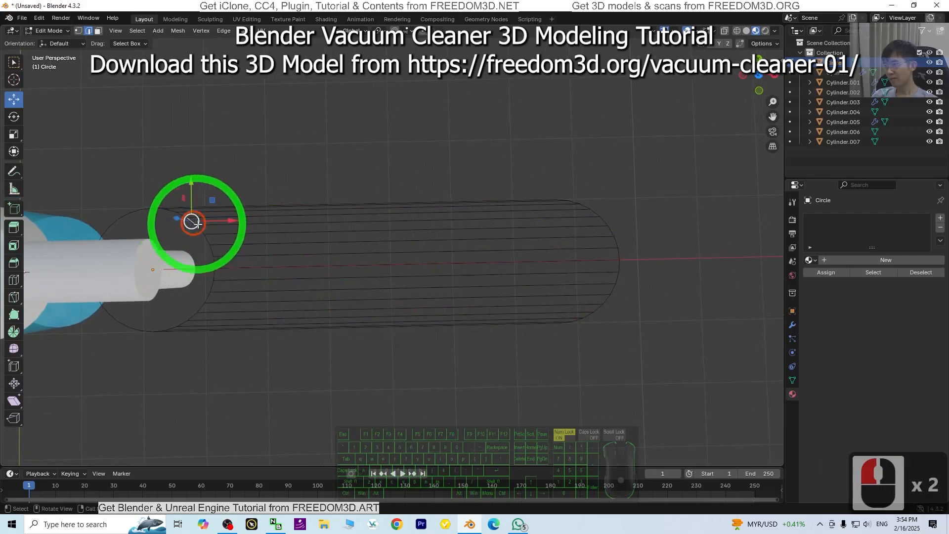
Delete one of the inner long edges in the upper half of the outline using the Edges option
scroll(264, 263, up, 2)
click(244, 227)
key(Delete)
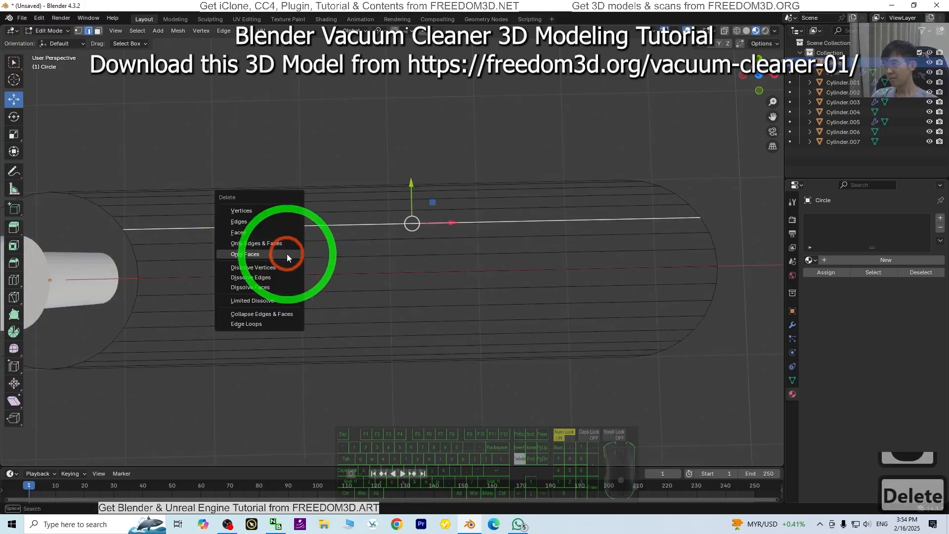
click(254, 221)
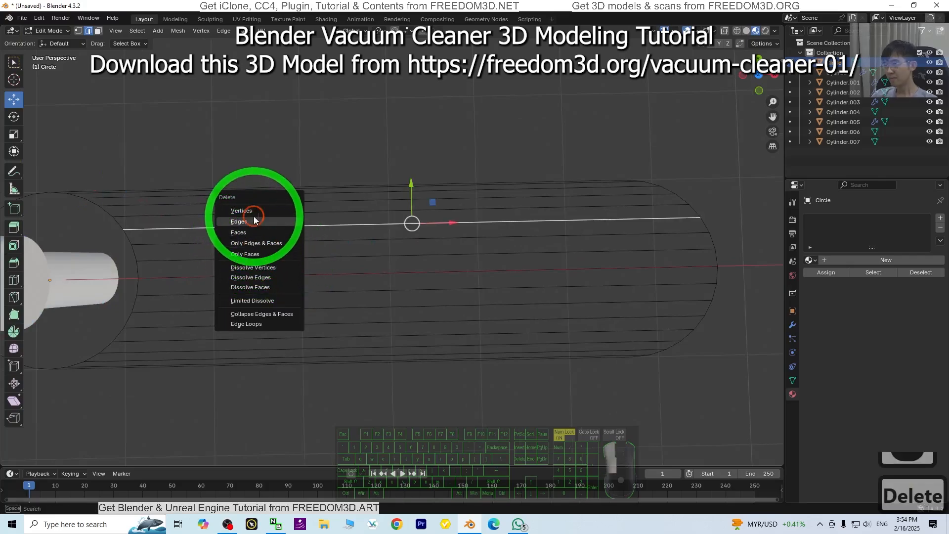
Select the remaining inner long edges one by one, from the centre line up to the upper side of the outline
click(253, 210)
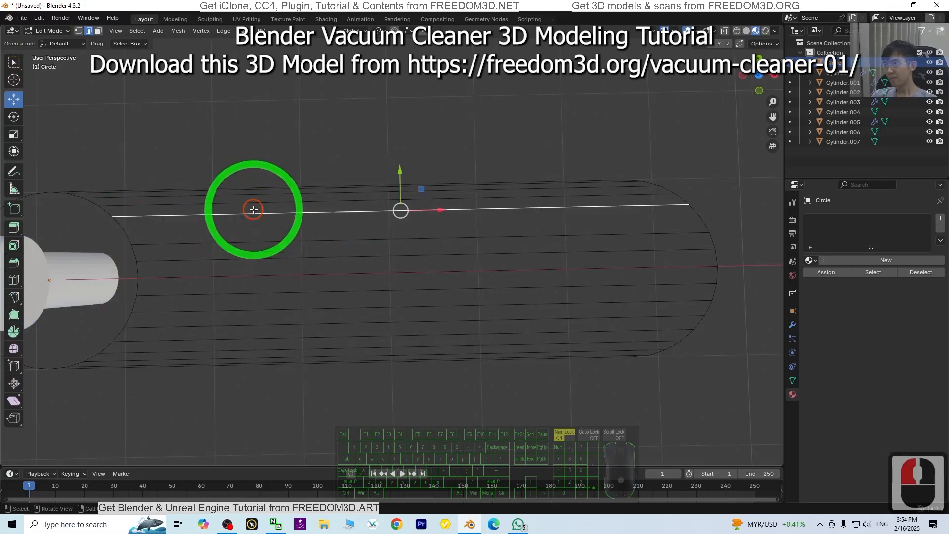
ctrl+click(271, 307)
click(268, 278)
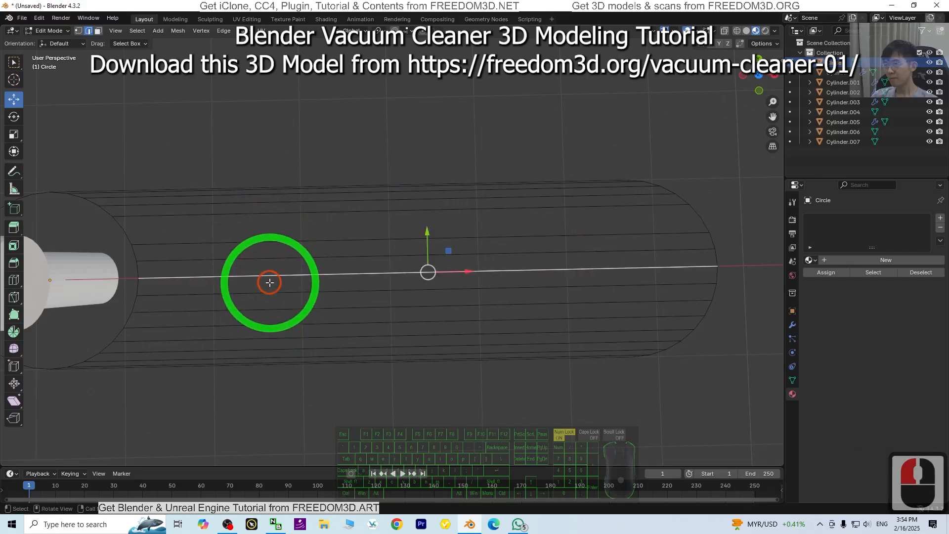
shift+click(299, 252)
shift+click(297, 233)
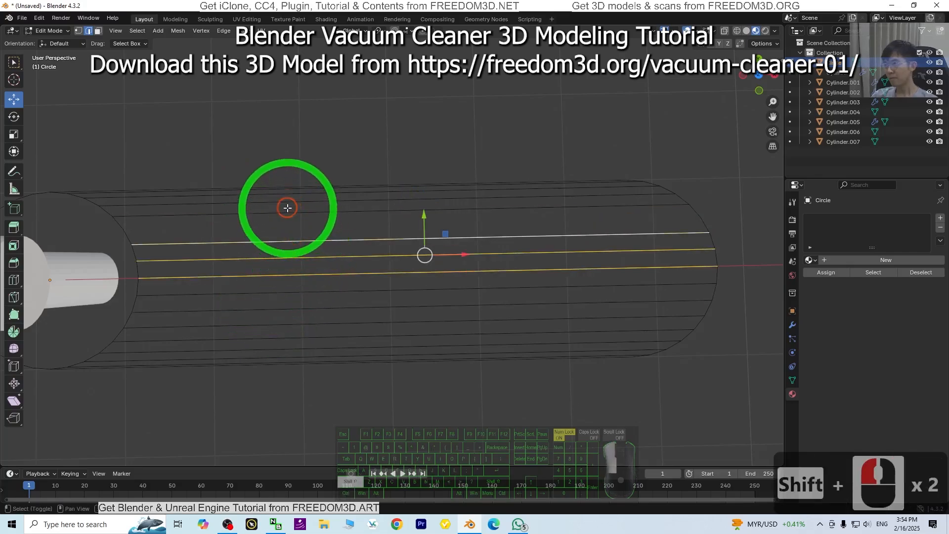
shift+click(289, 210)
shift+click(288, 201)
shift+click(288, 193)
shift+click(303, 189)
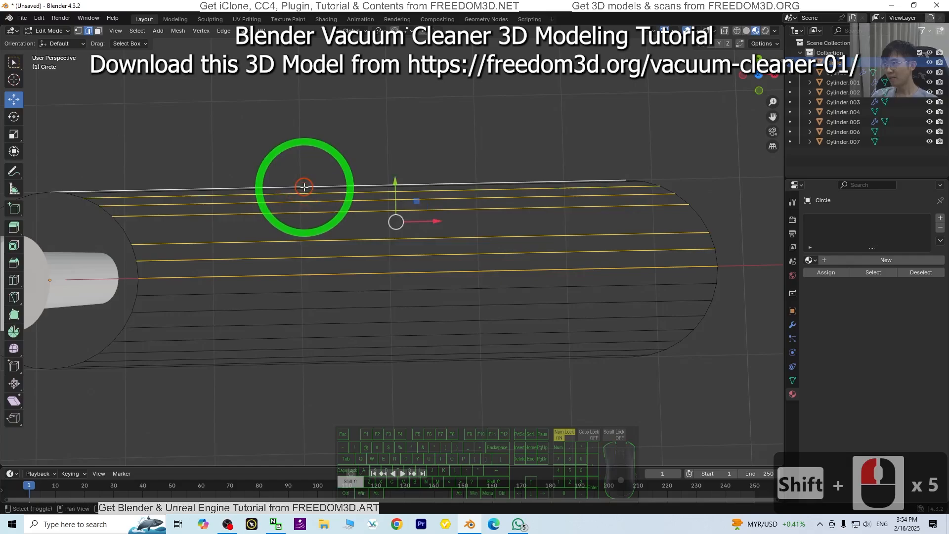
Drop the upper outer side edge from the selection and add the inner edge right beside it instead
scroll(289, 203, up, 2)
scroll(289, 204, up, 1)
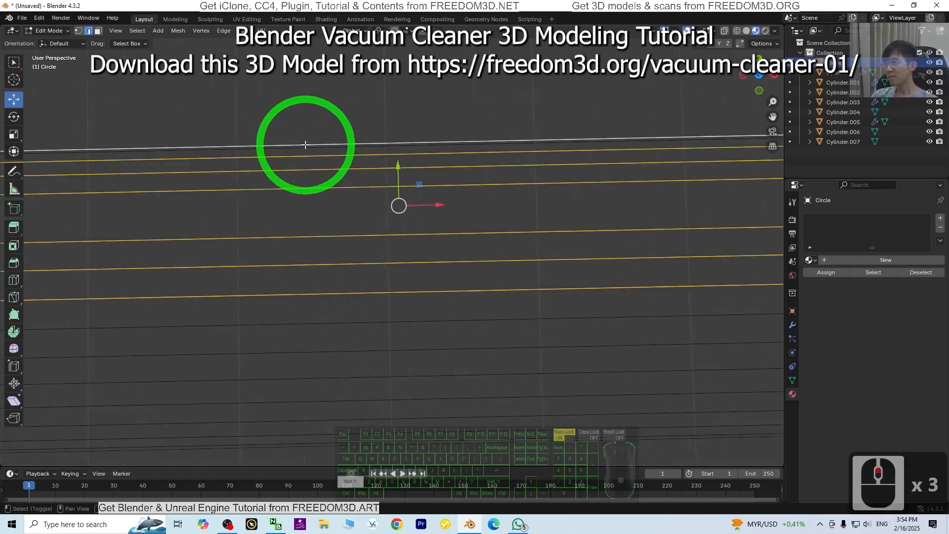
shift+click(303, 149)
shift+click(311, 150)
scroll(359, 250, down, 3)
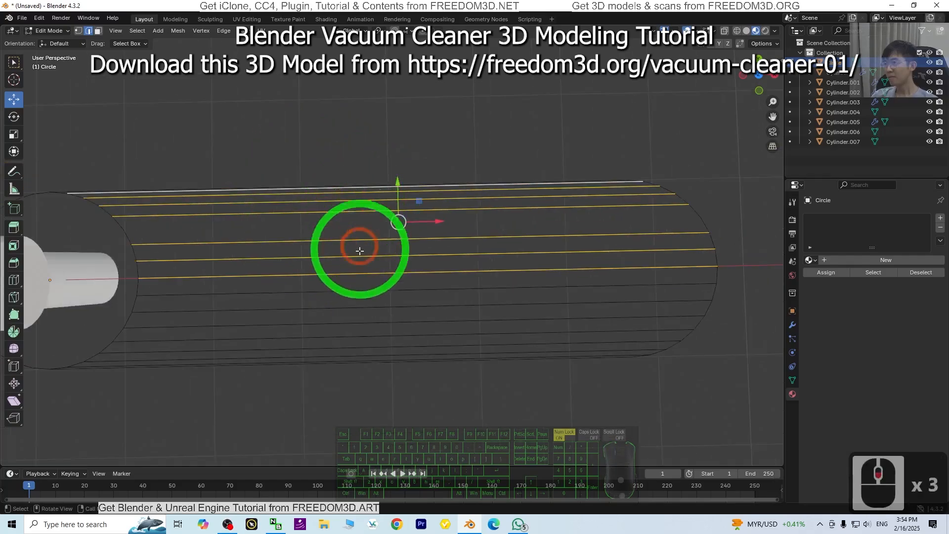
Extend the selection with the inner long edges from below the centre line down toward the lower side of the outline
shift+click(312, 293)
shift+click(311, 309)
shift+click(307, 306)
shift+click(293, 327)
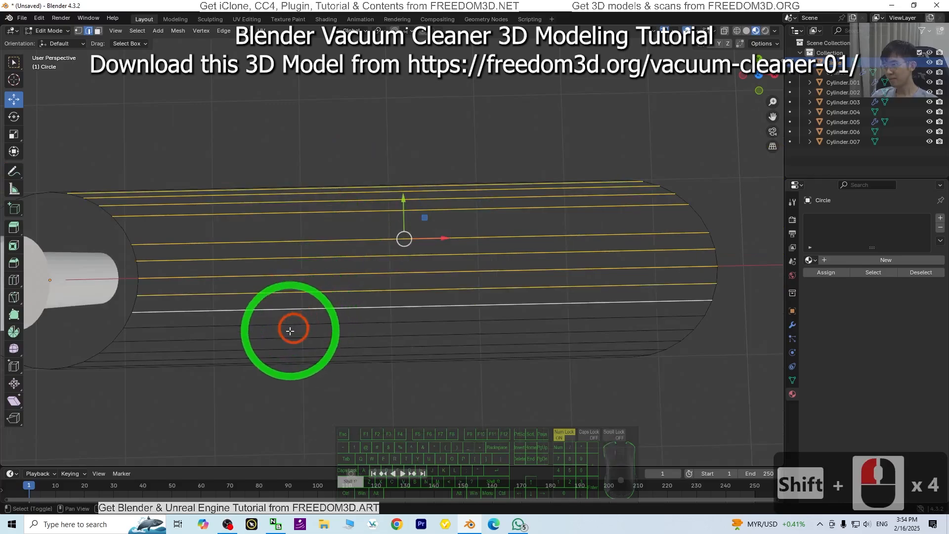
shift+click(286, 342)
shift+click(282, 348)
shift+click(281, 352)
shift+click(275, 358)
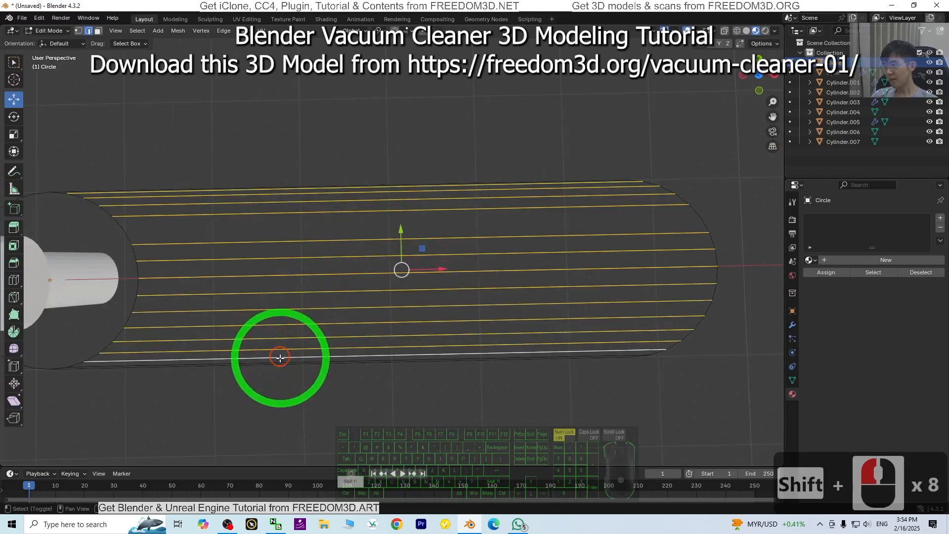
Delete the straight edges running between the two end circles inside the outline, keeping the outermost pair
shift+click(270, 364)
key(Delete)
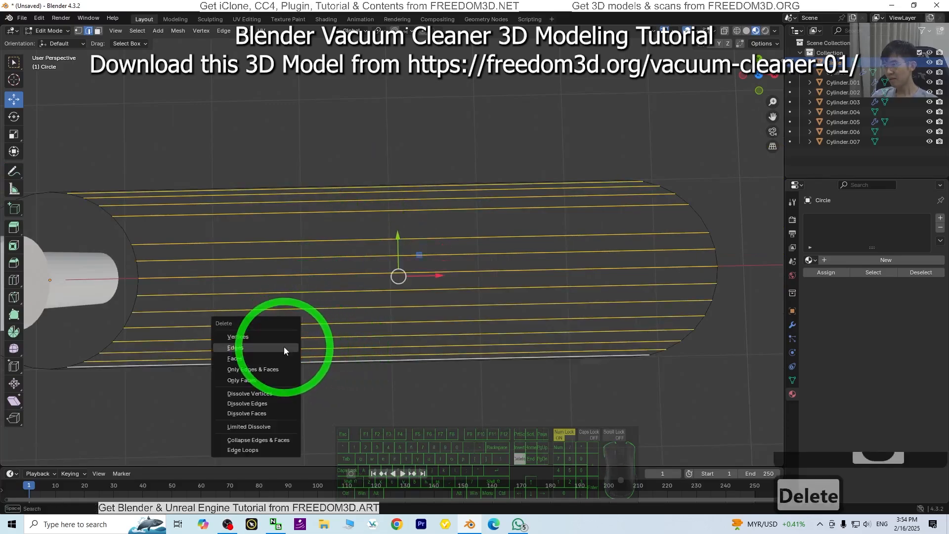
click(244, 349)
scroll(247, 348, down, 2)
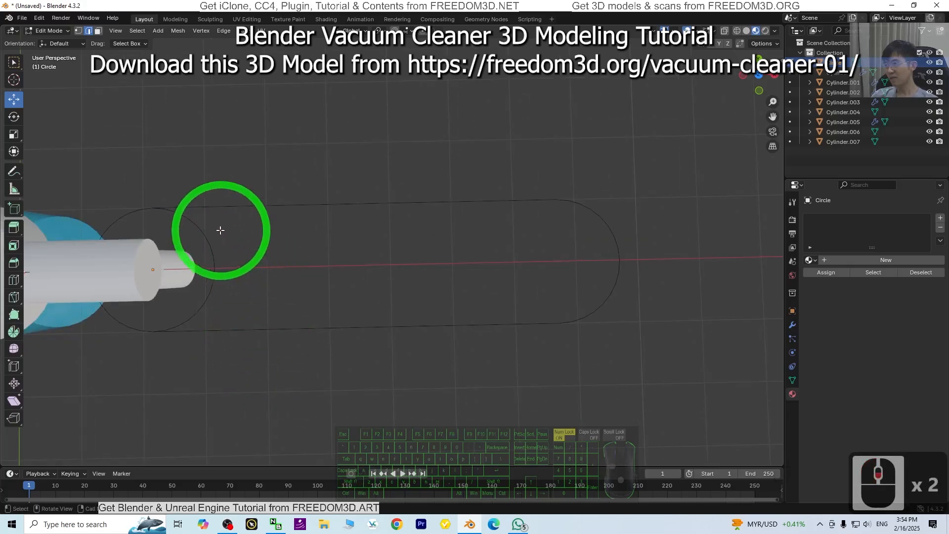
Delete the inner half-circle edges at the end nearest the vacuum body to leave a single rounded-slot outline
click(200, 228)
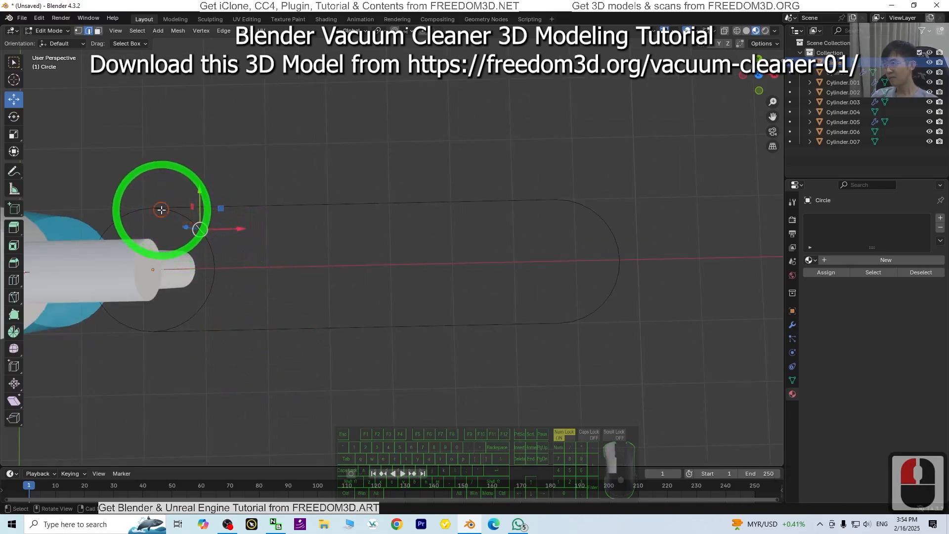
ctrl+click(224, 318)
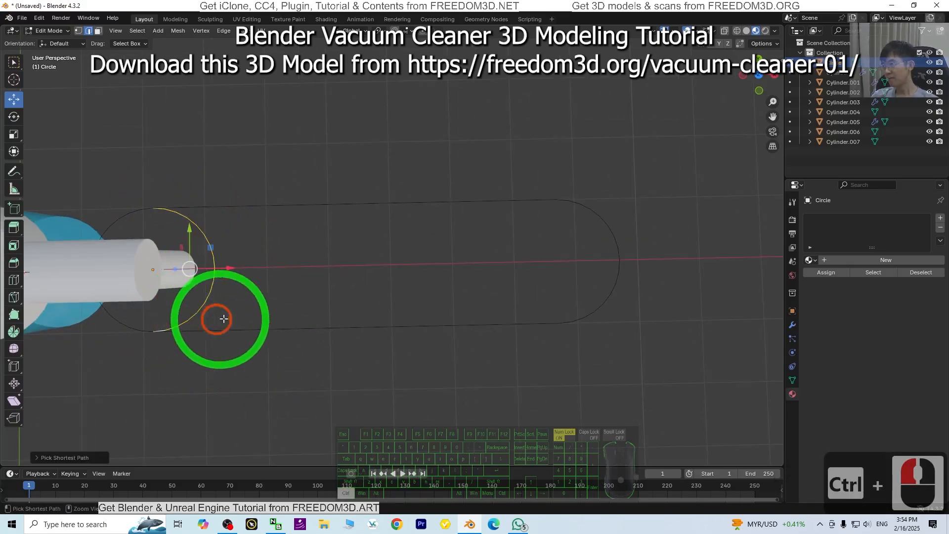
key(Delete)
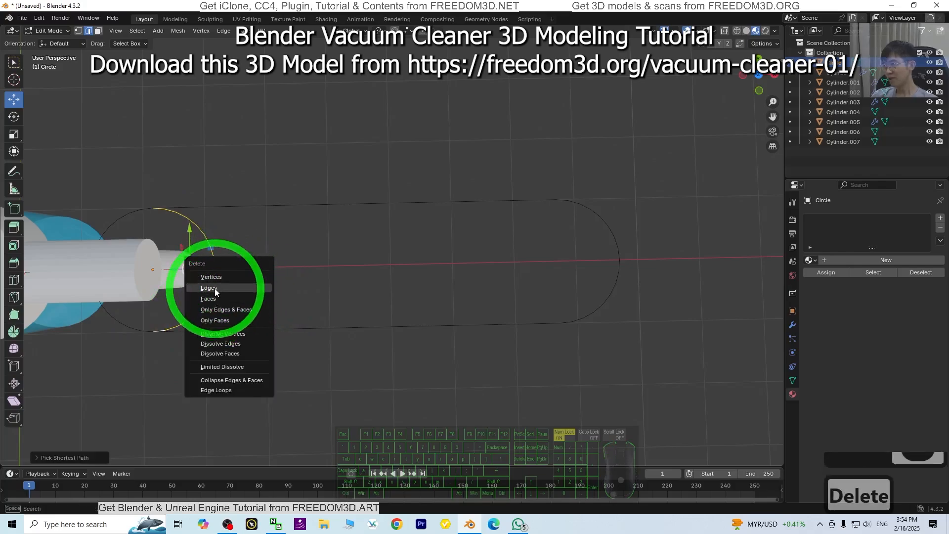
click(214, 289)
Fill the whole rounded-slot outline with a new face made from its edges
middle_drag(333, 303, 558, 273)
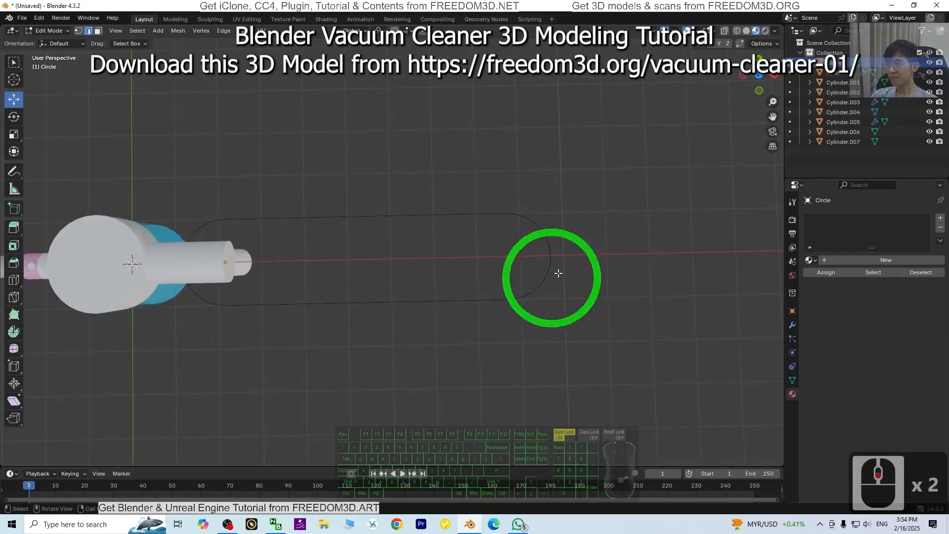
middle_drag(464, 343, 426, 290)
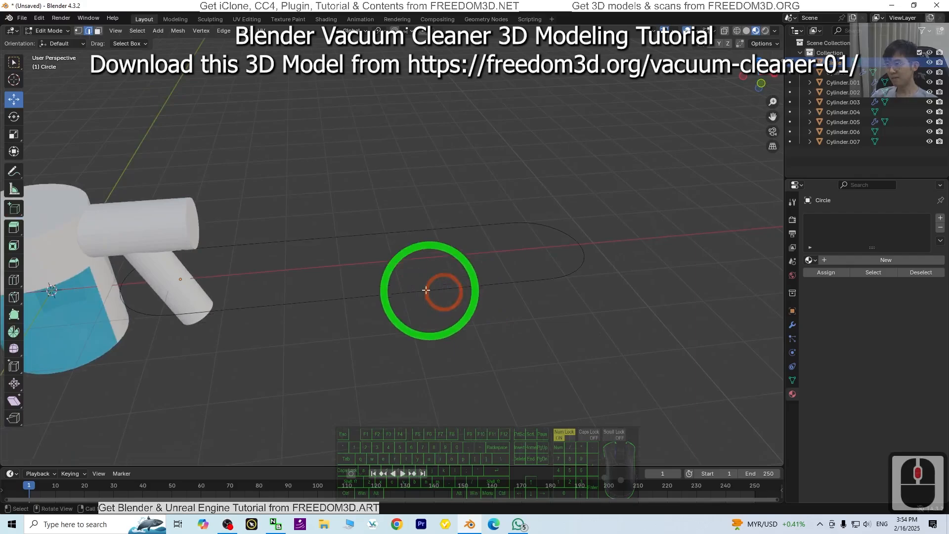
key(a)
key(ctrl+e)
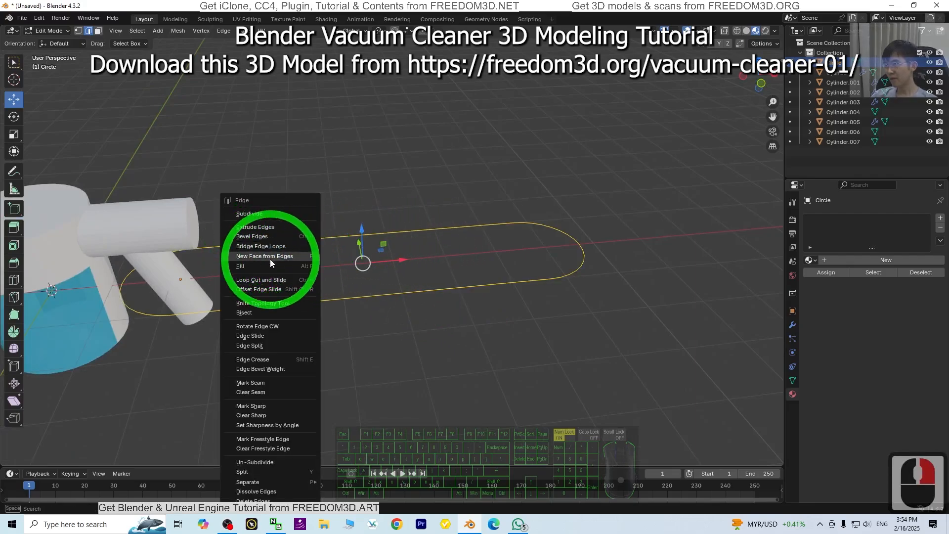
click(280, 257)
middle_drag(275, 255, 403, 265)
scroll(398, 274, down, 3)
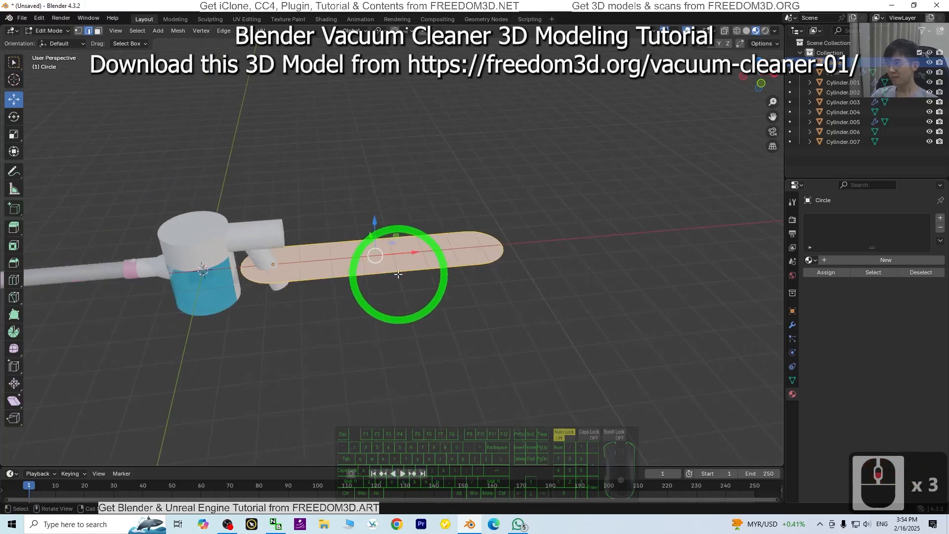
scroll(440, 262, up, 2)
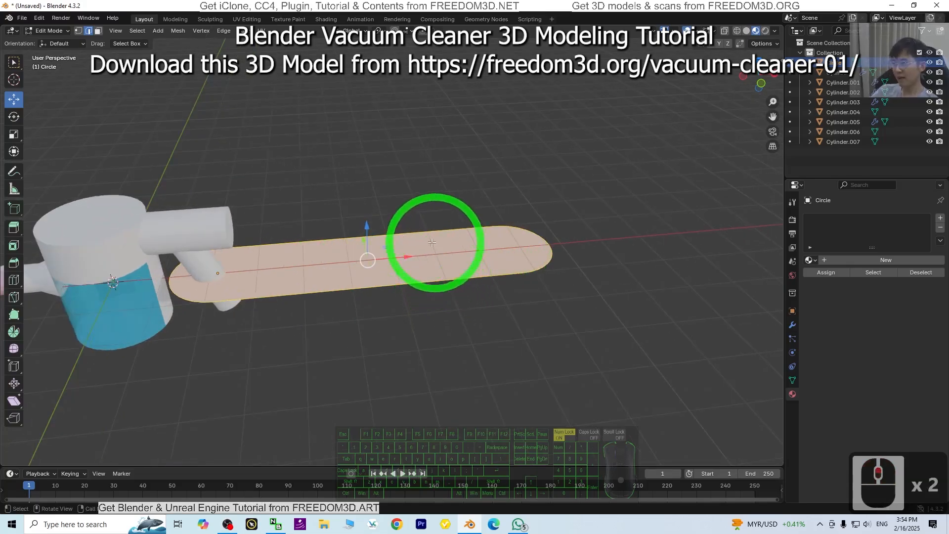
Return to Object Mode and set the rounded plate's X rotation to 90° so it stands upright
click(63, 31)
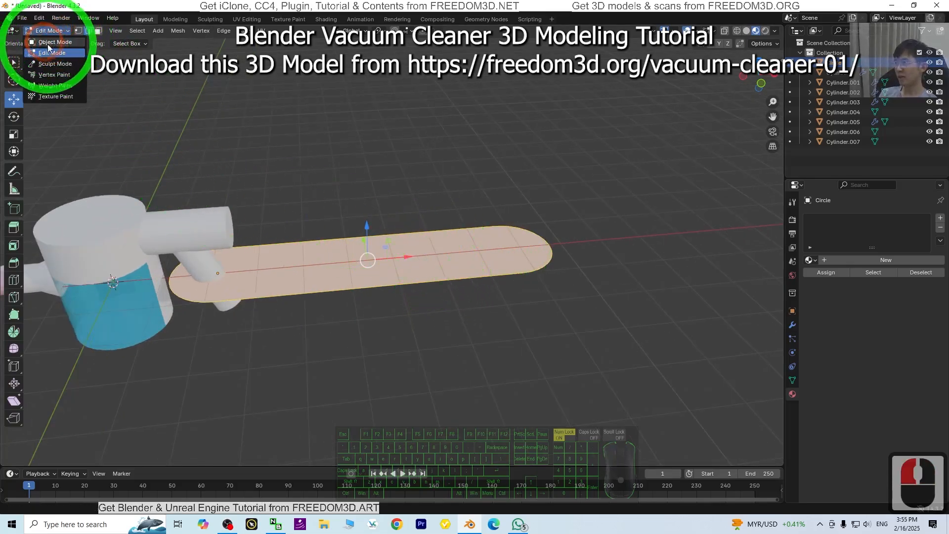
click(54, 44)
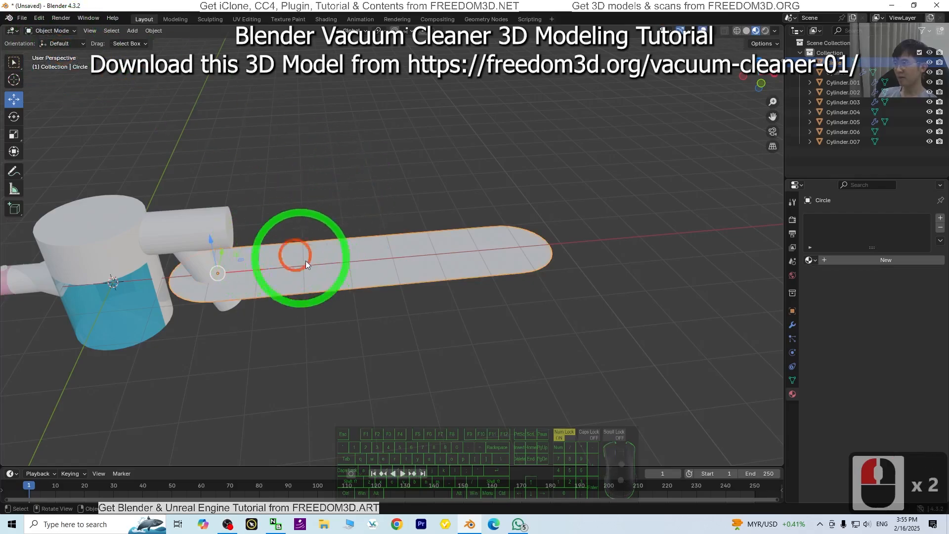
click(14, 116)
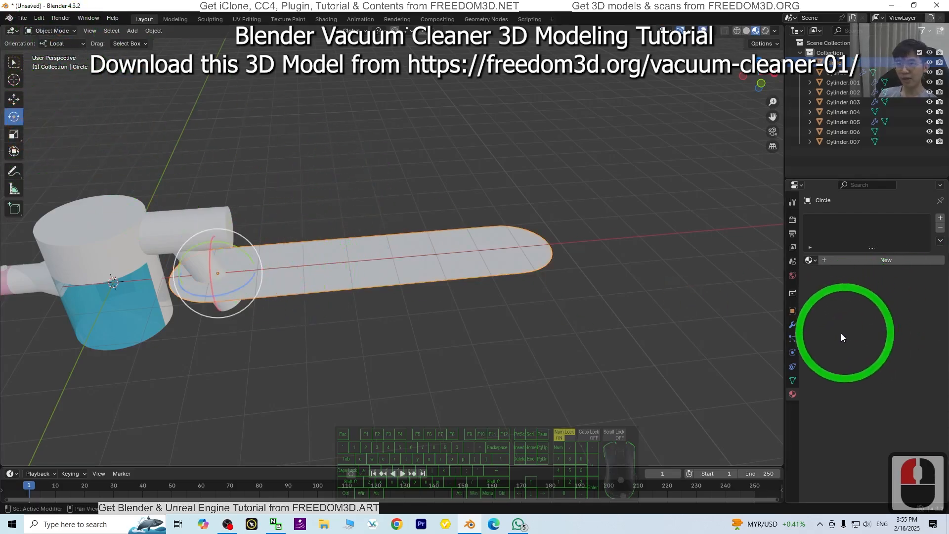
click(793, 312)
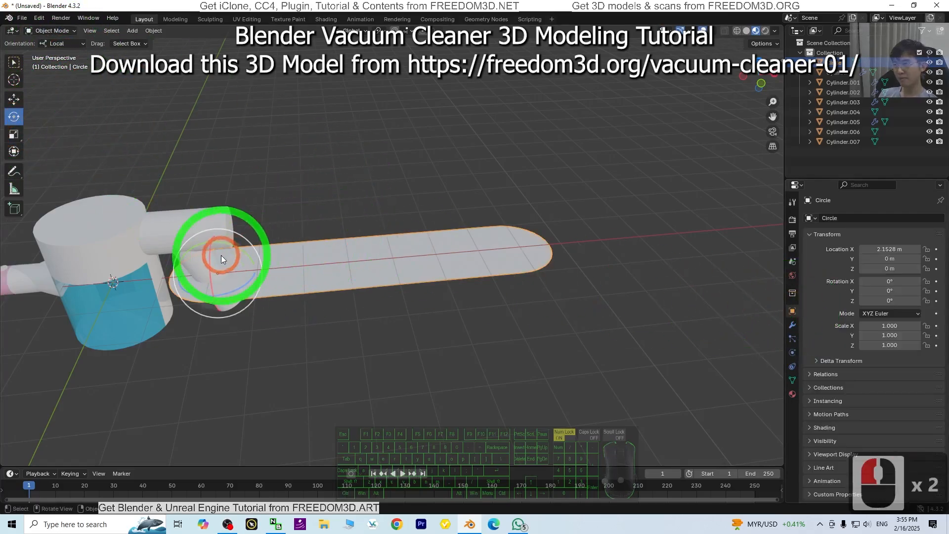
drag(209, 255, 212, 277)
click(880, 279)
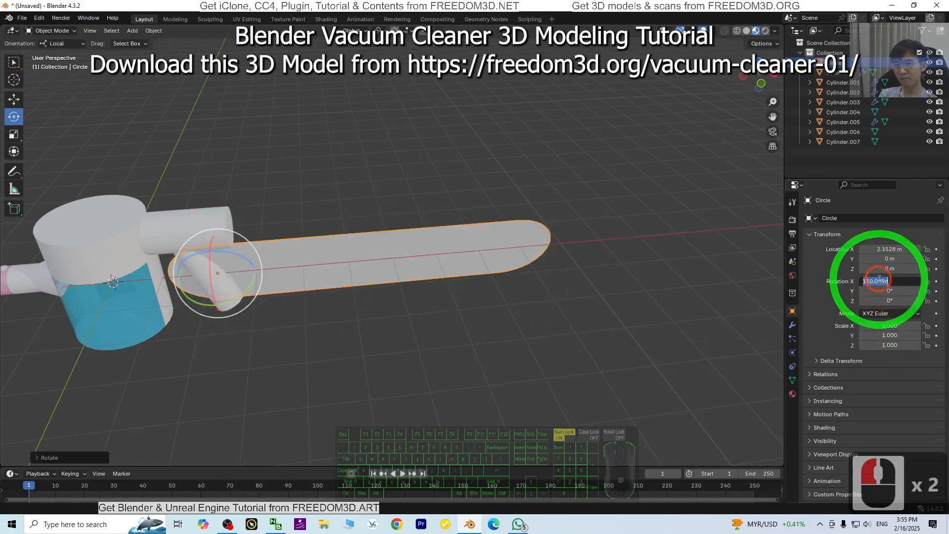
text(90)
key(Return)
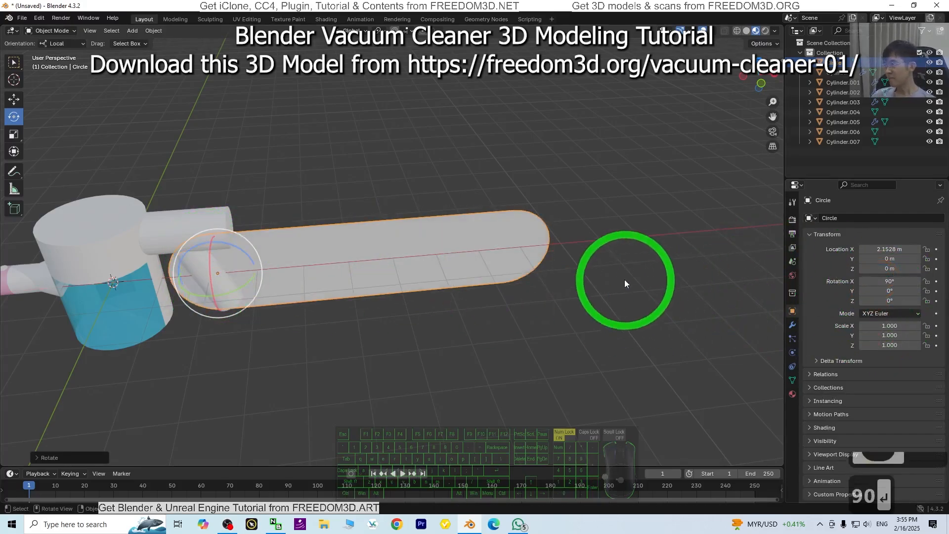
Scale the upright rounded plate down uniformly to about 0.407
scroll(472, 268, up, 2)
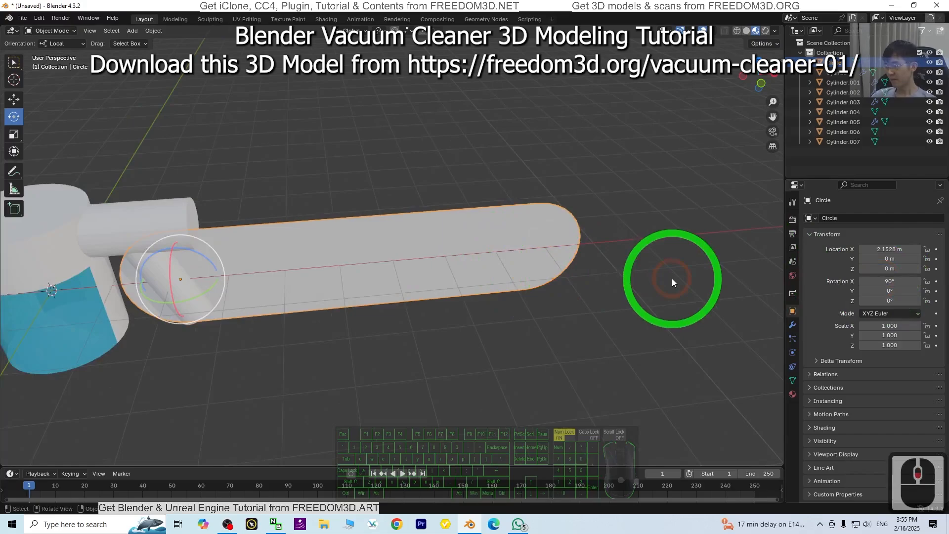
key(s)
click(380, 259)
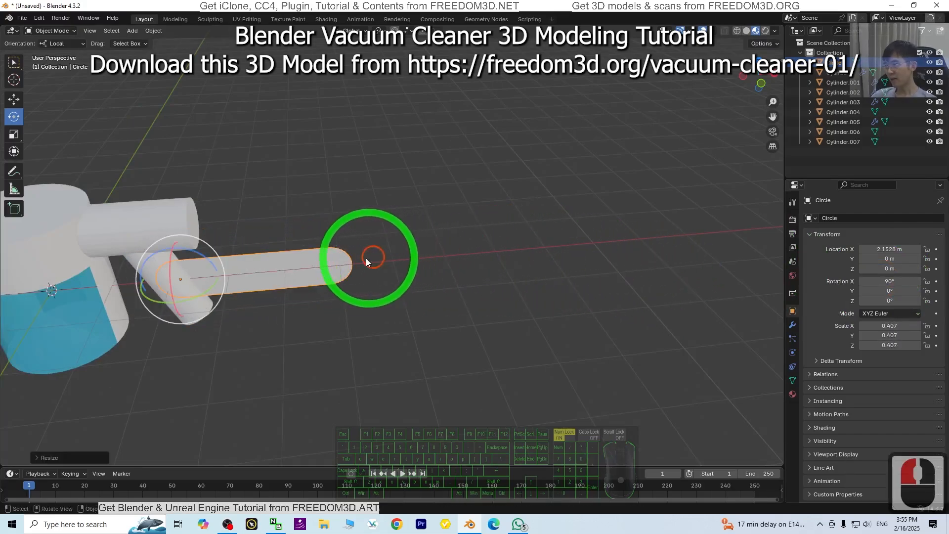
Set the plate's origin to Center of Mass (Volume) and scale it down uniformly to about 0.294
right_click(307, 257)
mouse_move(307, 259)
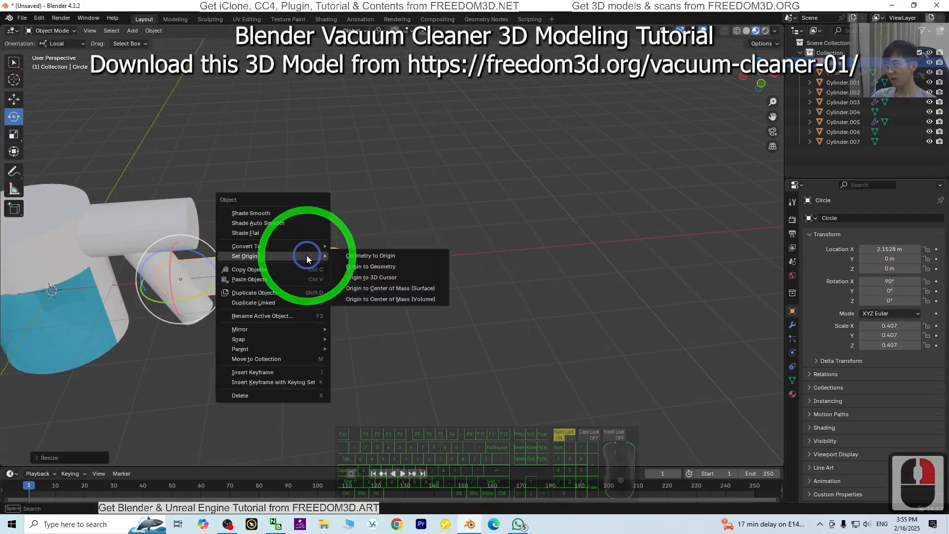
click(395, 299)
middle_drag(395, 300, 360, 253)
key(s)
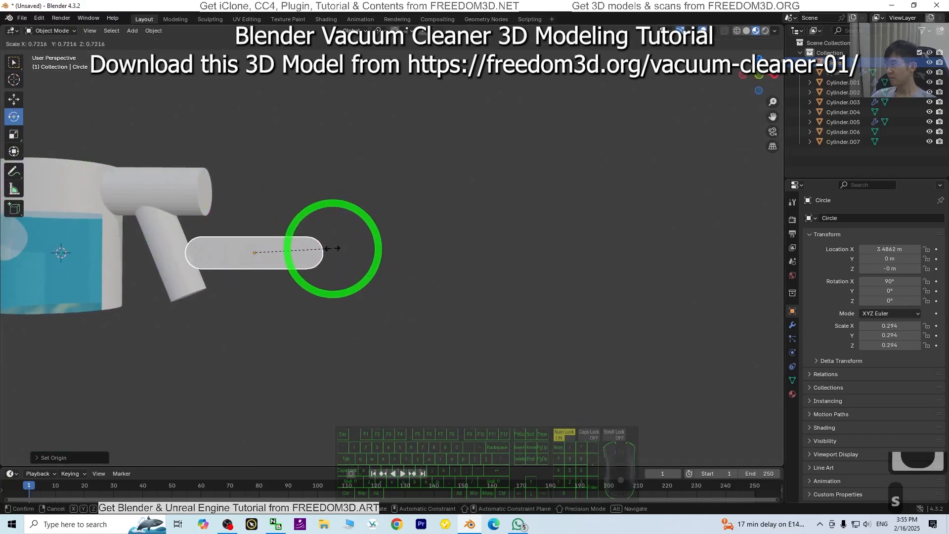
click(332, 249)
In front view, move the plate to the lower end of the slanted handle, at about X 2.298 m and Z -0.702 m
shift+middle_drag(446, 302, 622, 337)
click(759, 76)
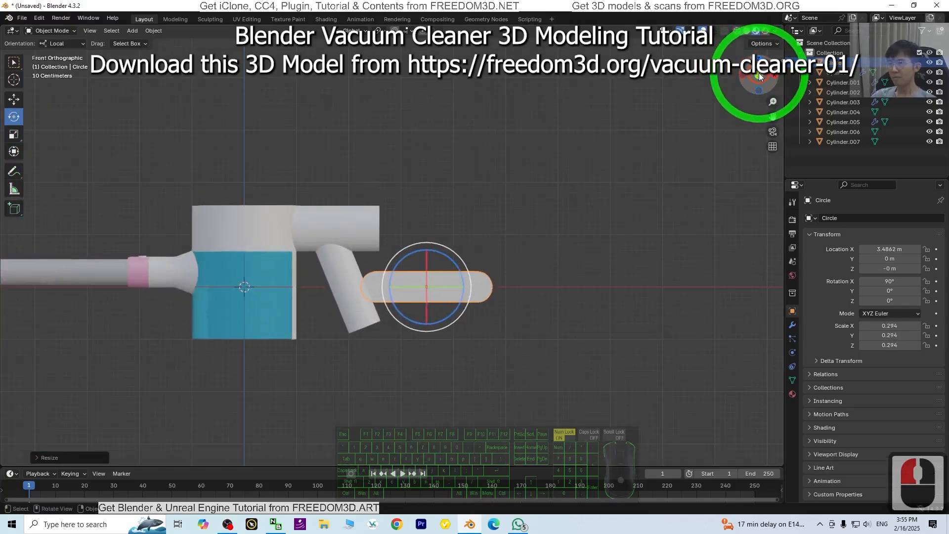
scroll(523, 223, up, 2)
click(14, 99)
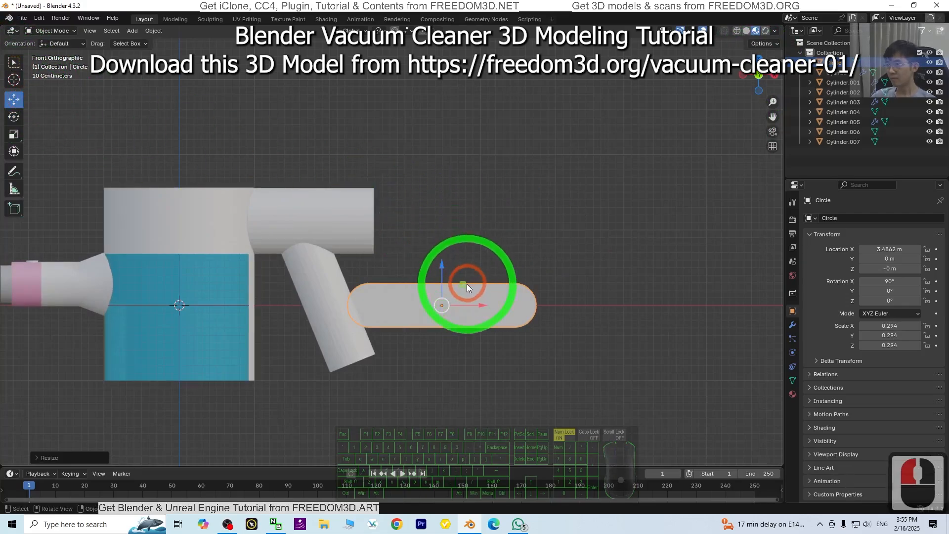
drag(467, 286, 367, 345)
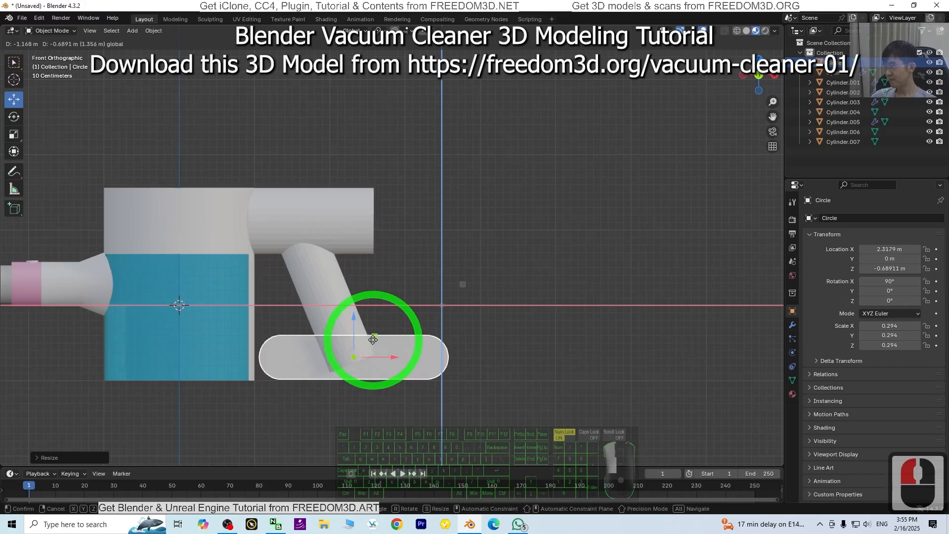
drag(373, 339, 369, 339)
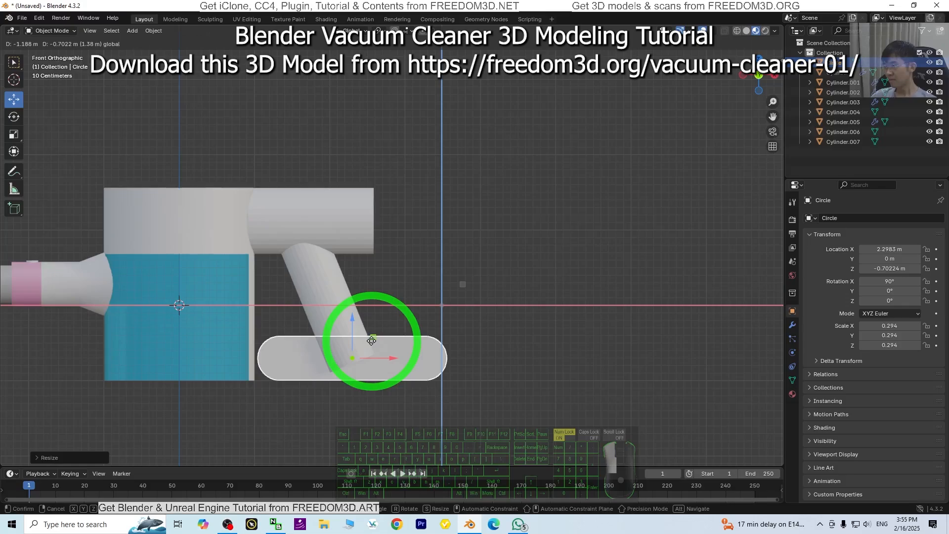
click(372, 340)
In Edit Mode, extrude the plate's face along negative Y into a thick block, and pull the extruded end partway back
middle_drag(372, 340, 17, 15)
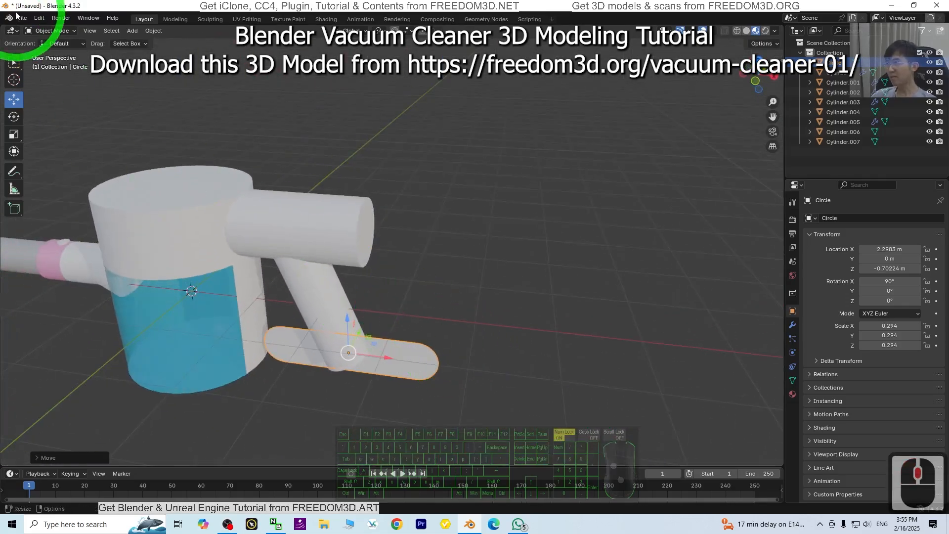
click(52, 30)
click(47, 51)
middle_drag(513, 262, 232, 128)
click(98, 30)
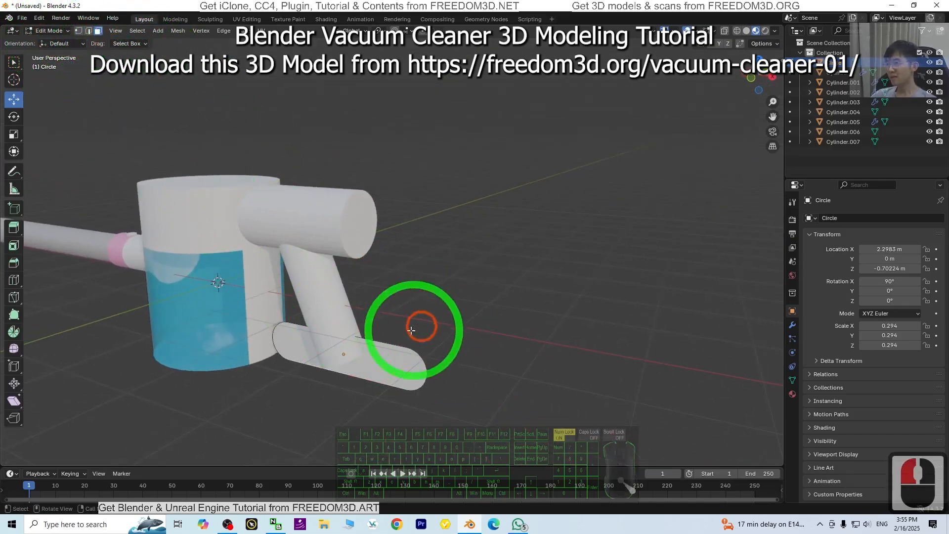
click(418, 357)
middle_drag(515, 298, 436, 377)
key(e)
click(212, 377)
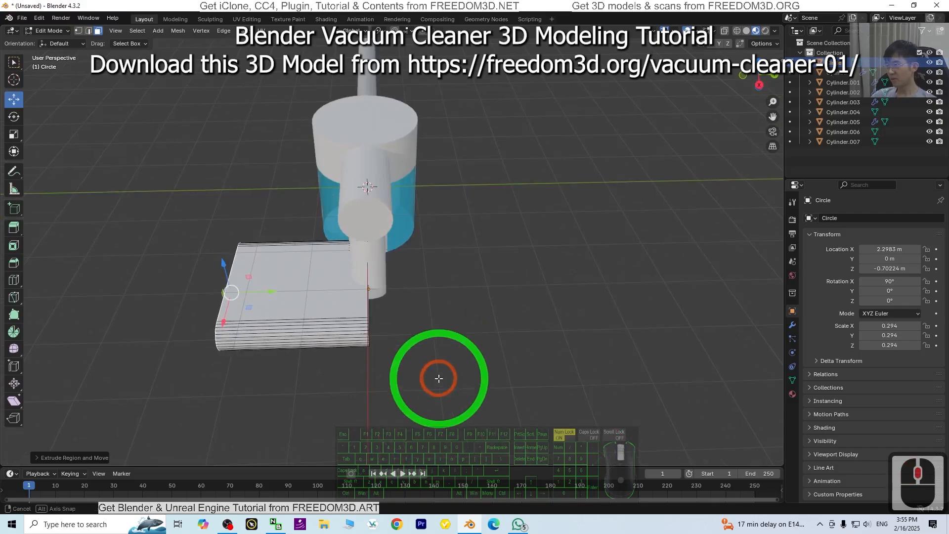
drag(282, 297, 297, 271)
Return to Object Mode and set the extruded block's origin to Center of Mass (Volume)
click(49, 31)
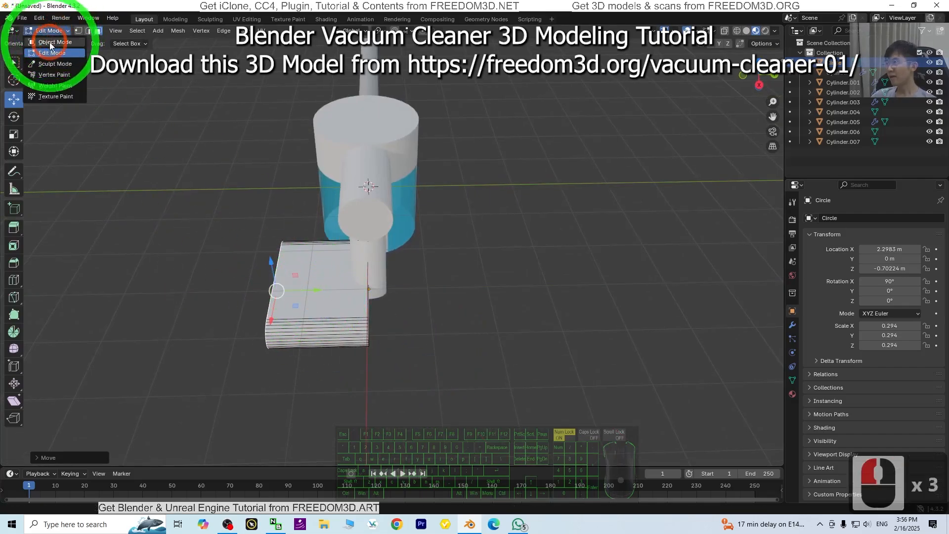
click(47, 42)
right_click(321, 271)
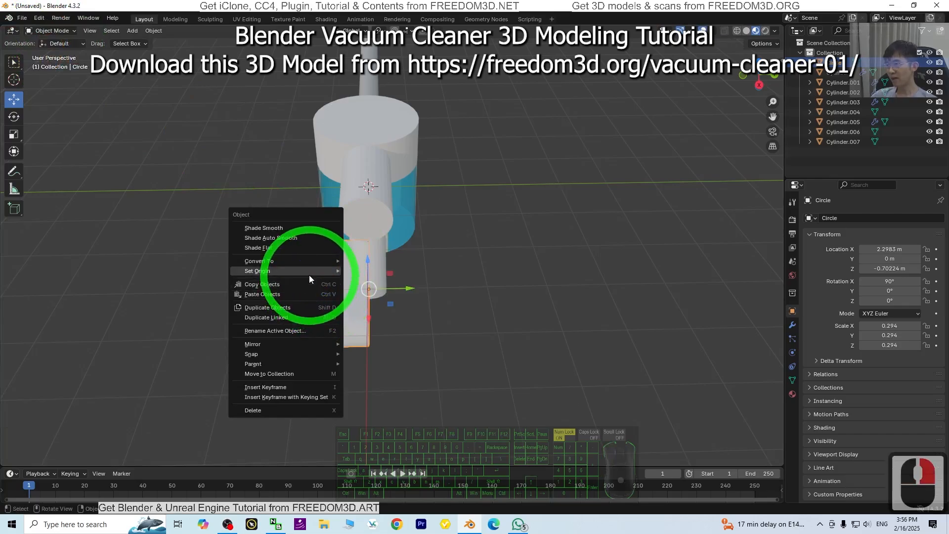
click(309, 272)
click(430, 313)
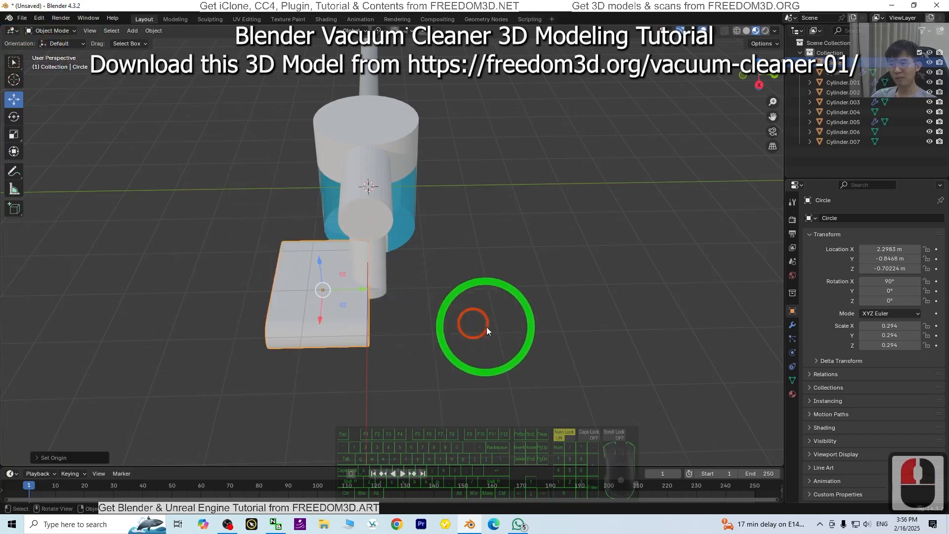
Center the block under the handle by setting its Y location to 0 m
drag(357, 290, 380, 289)
double_click(877, 259)
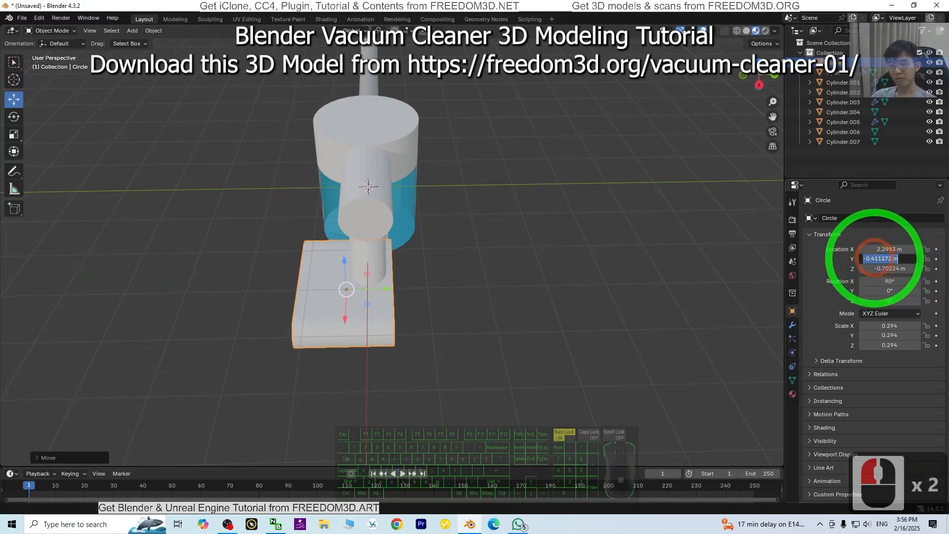
text(0)
key(Return)
In front view, scale the rounded block under the handle down uniformly to about 0.165
middle_drag(489, 319, 614, 265)
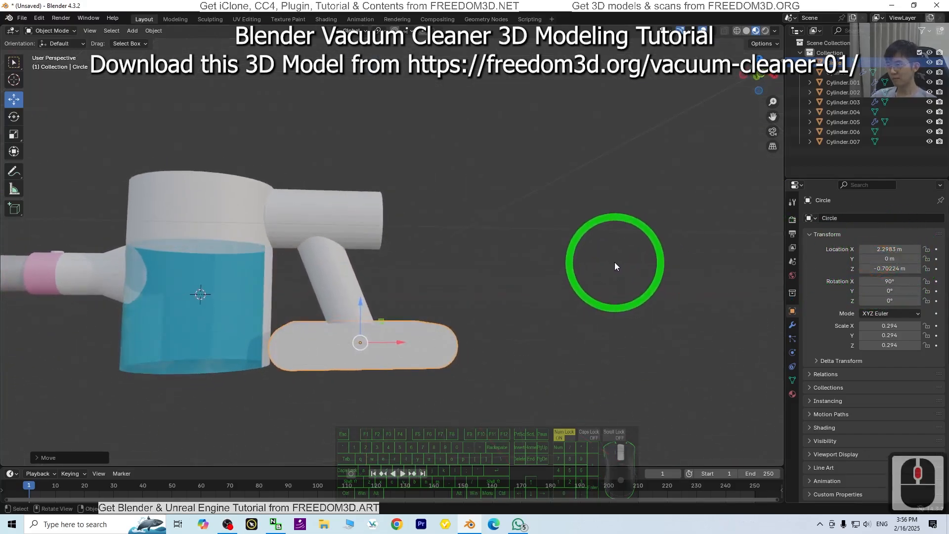
click(761, 75)
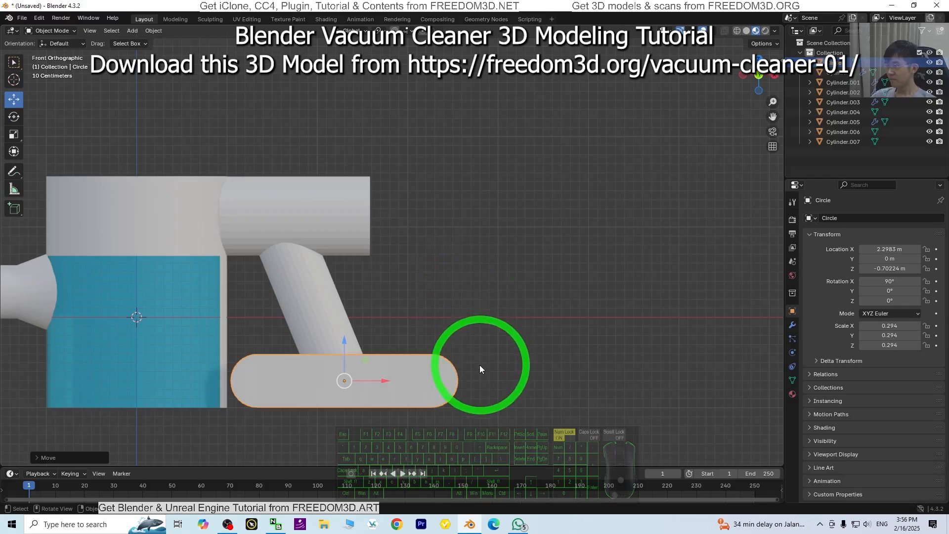
key(s)
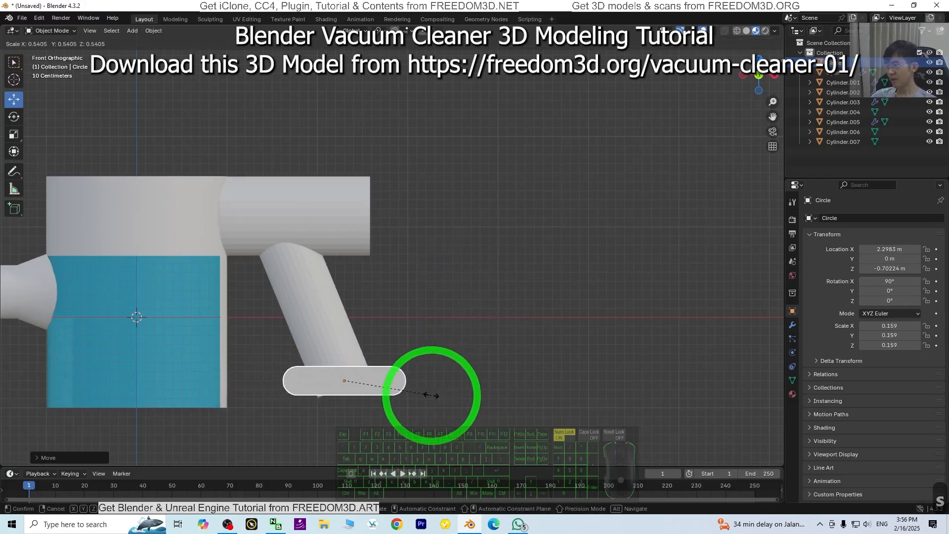
click(435, 396)
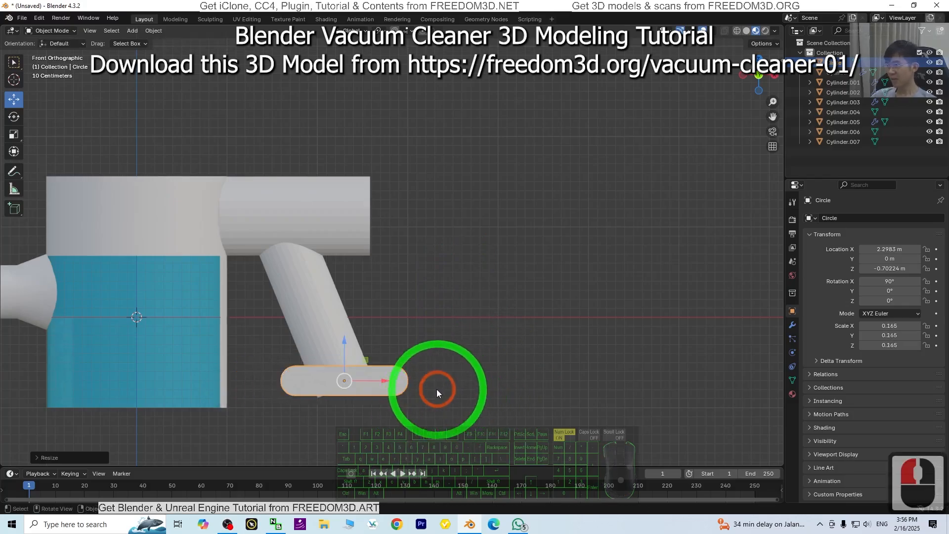
Move the rounded block to the handle's lower end, at about X 1.80 m and Z -0.827 m, and scale it uniformly to 0.169
drag(366, 359, 321, 369)
scroll(446, 403, up, 2)
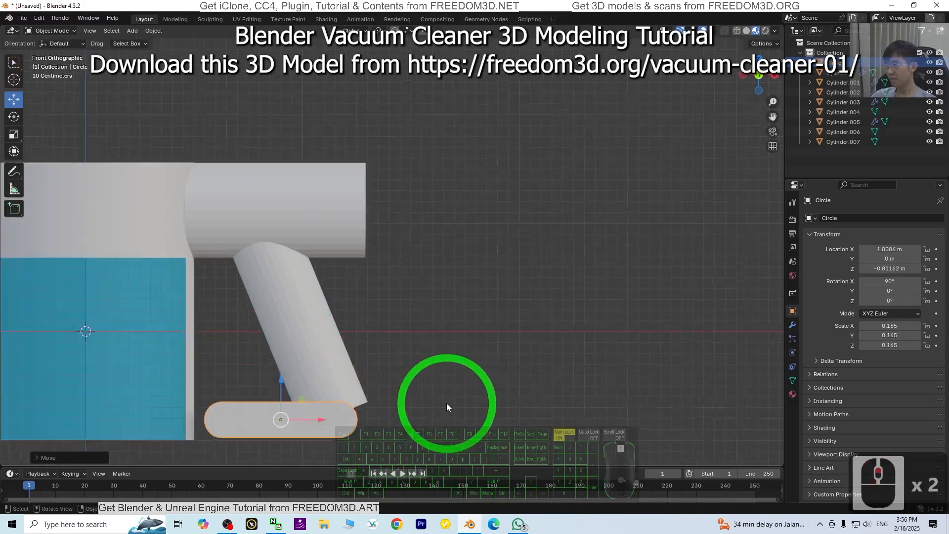
shift+middle_drag(440, 347, 479, 245)
scroll(420, 303, up, 2)
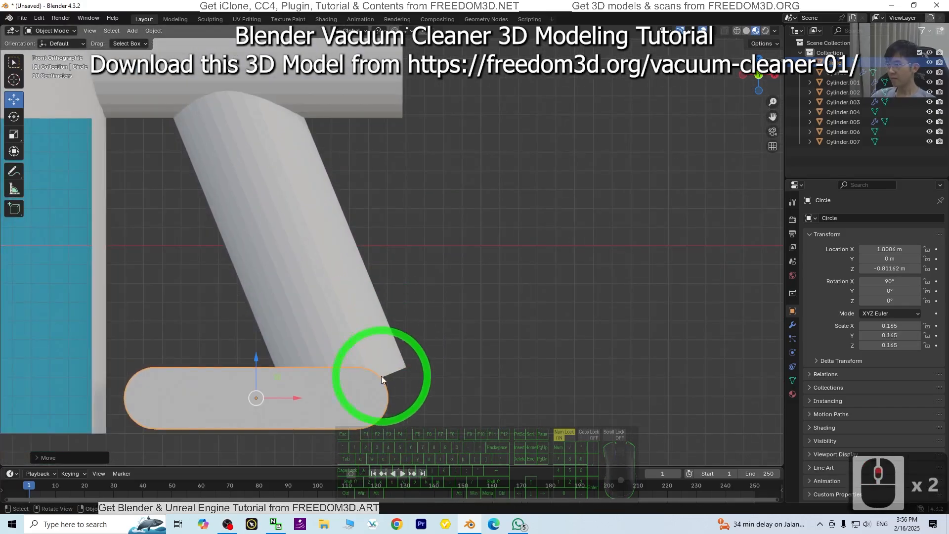
drag(261, 365, 257, 360)
key(s)
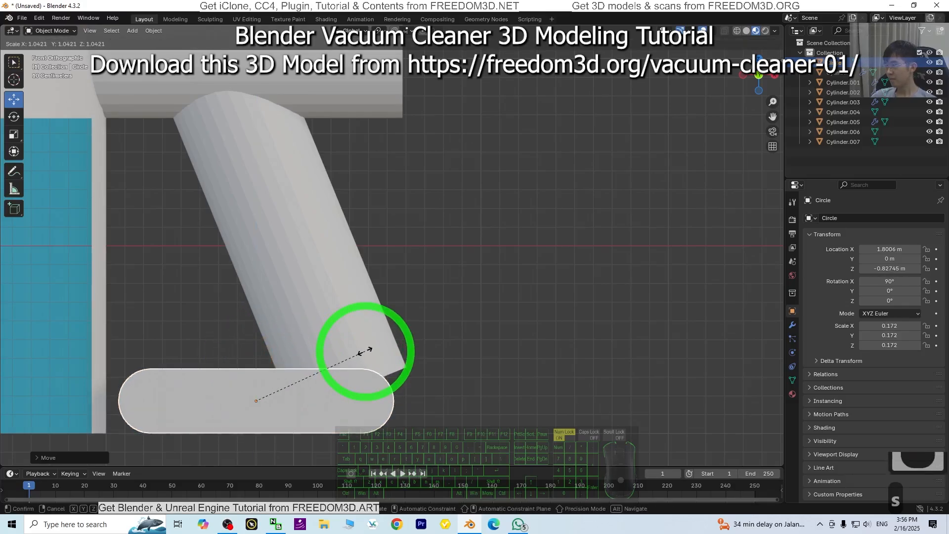
click(363, 351)
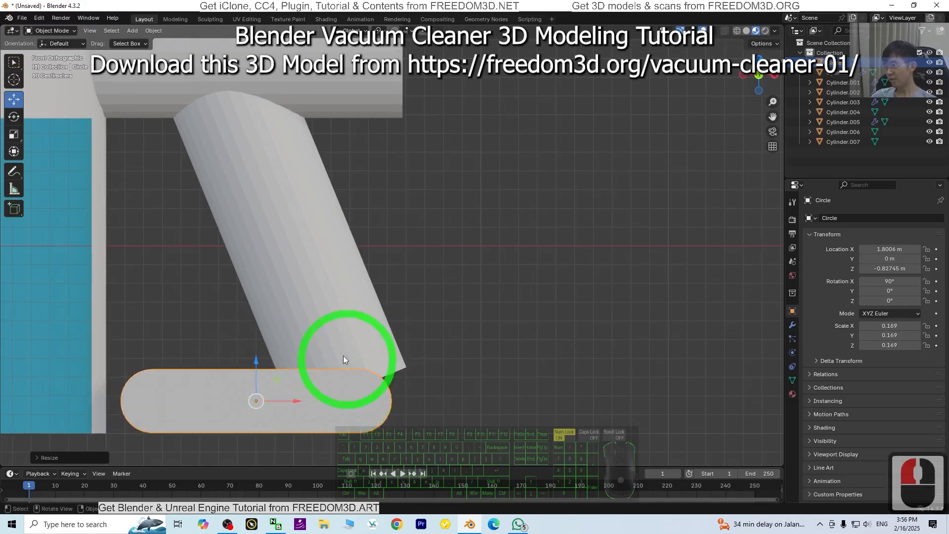
Switch the rounded block to Edit Mode with vertex selection
click(51, 31)
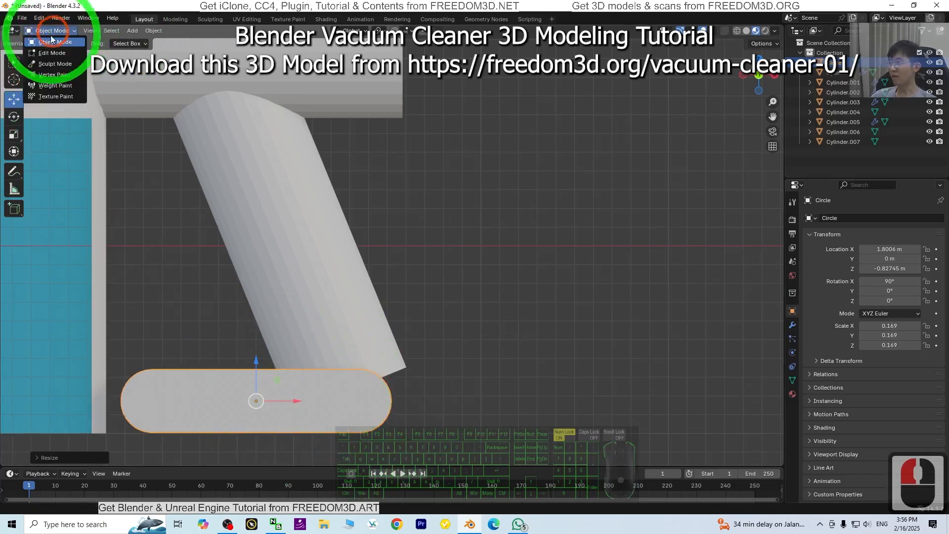
click(50, 51)
click(71, 31)
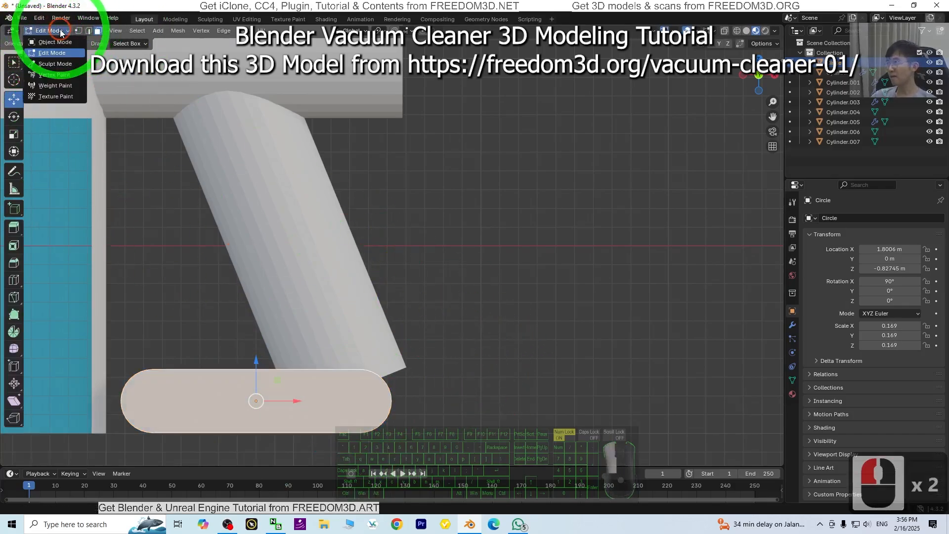
click(79, 32)
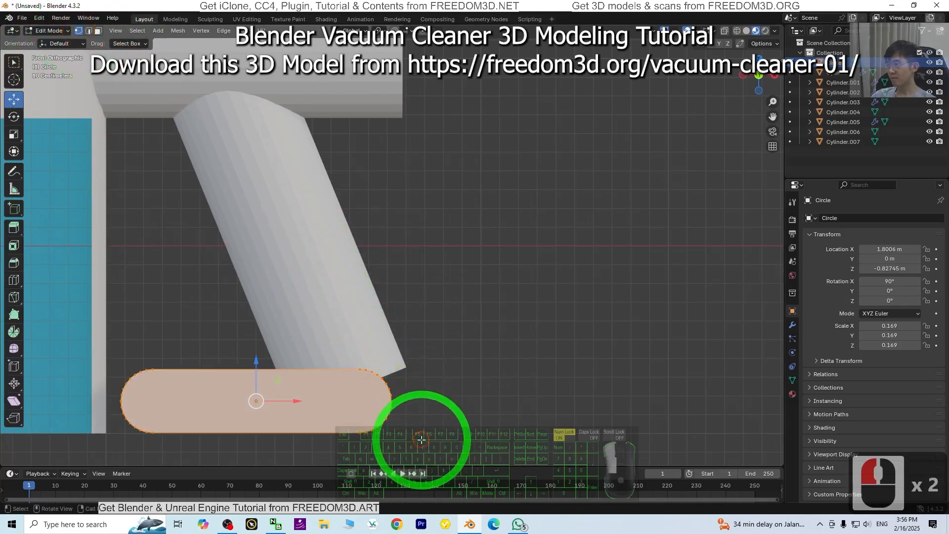
Try to stretch the block's outer rounded end along X using a box selection in solid shading, and undo the move
drag(424, 445, 299, 341)
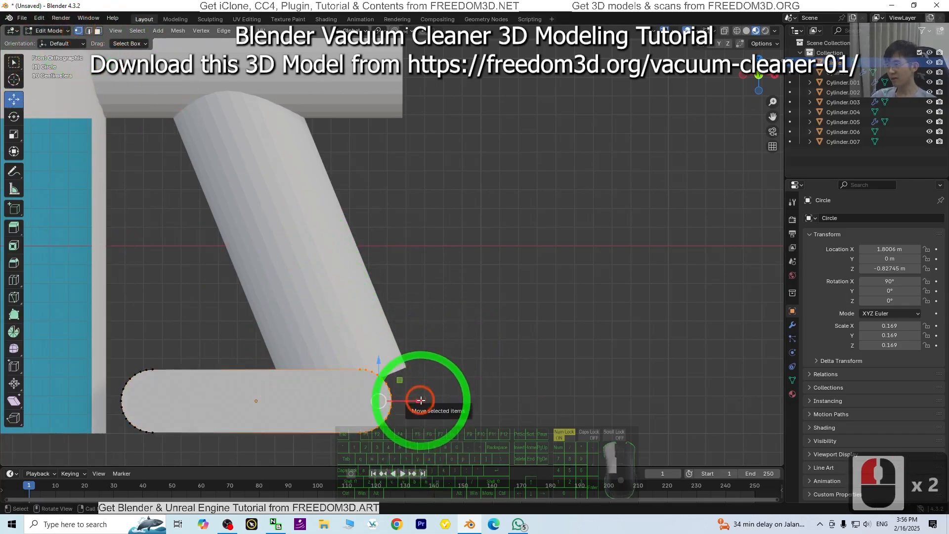
middle_drag(539, 316, 522, 303)
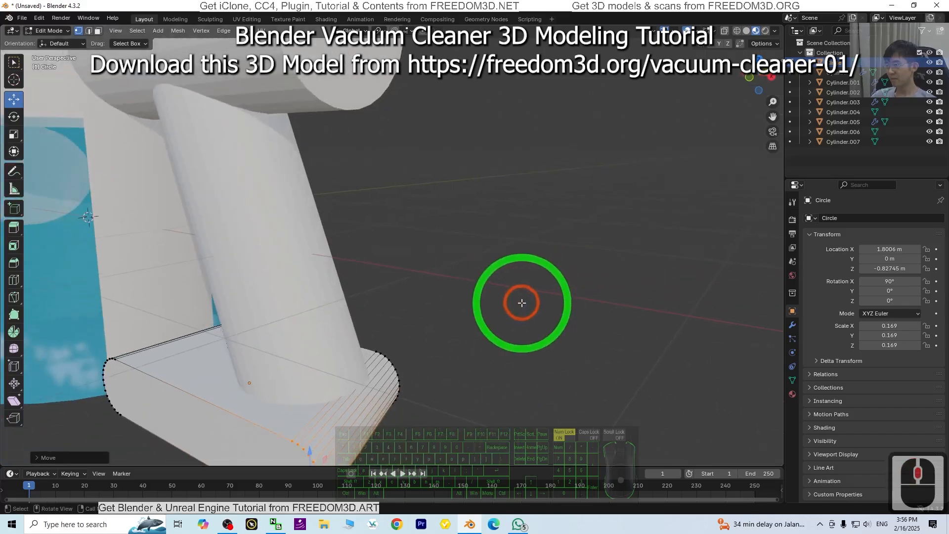
scroll(520, 306, down, 2)
key(ctrl+z)
Select all vertices of the block's outer rounded end in wireframe, stretch it along positive X in front view, and return to Object Mode
middle_drag(542, 333, 583, 316)
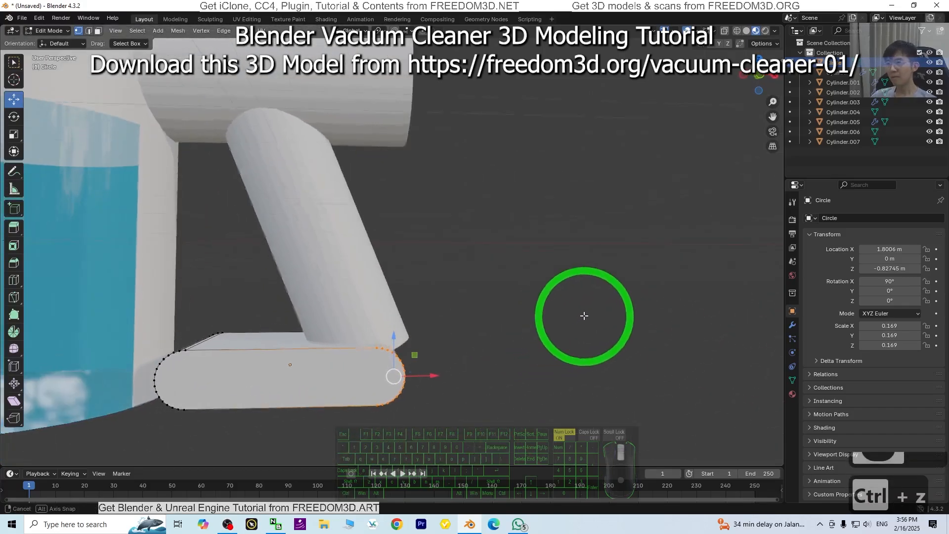
click(736, 31)
drag(466, 292, 366, 410)
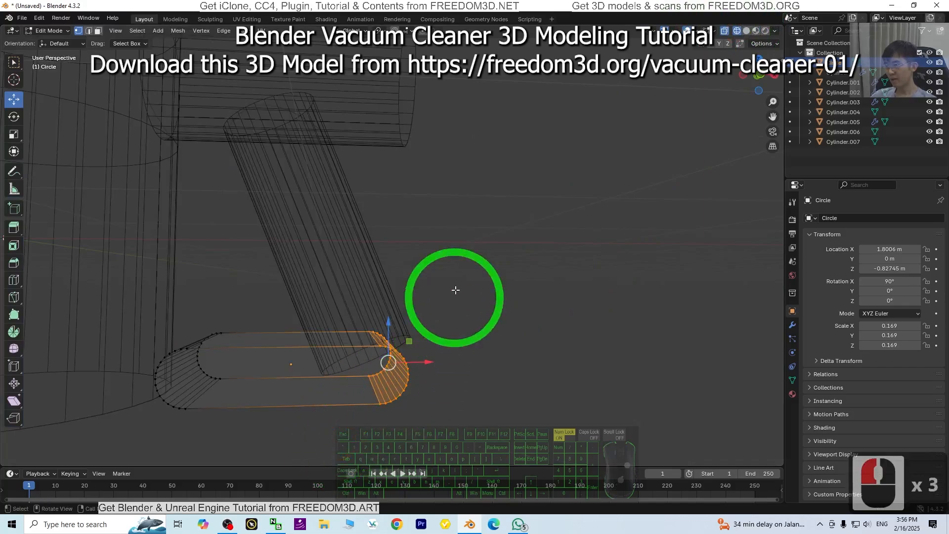
click(760, 80)
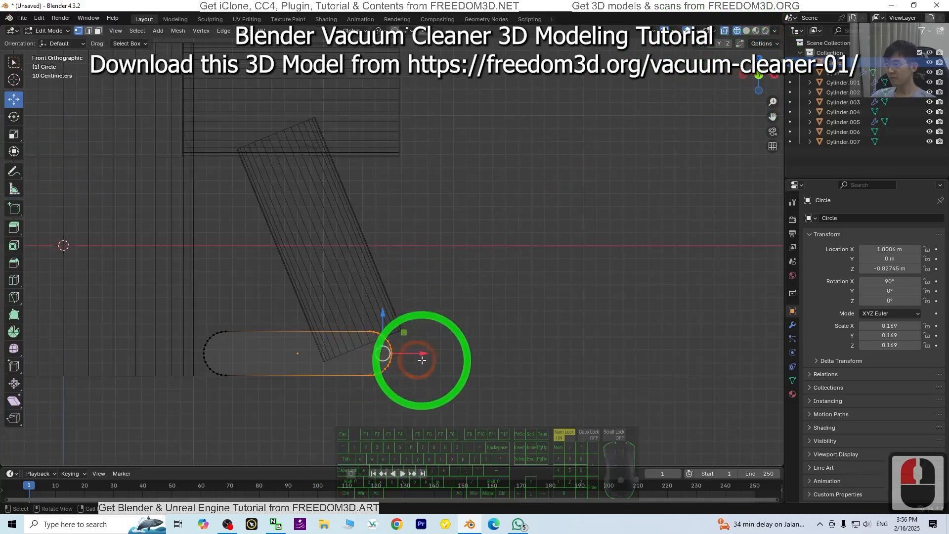
click(756, 31)
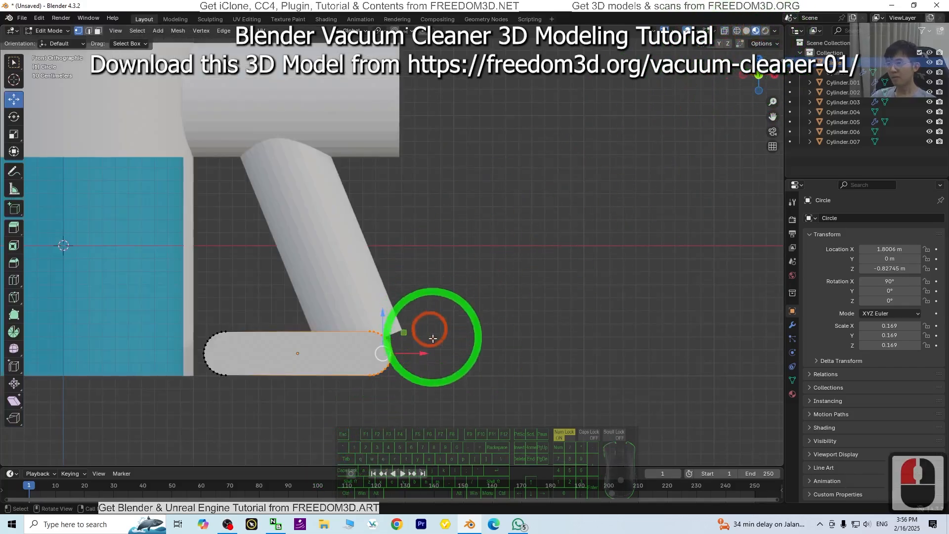
mouse_move(425, 353)
mouse_down()
mouse_move(478, 353)
mouse_move(467, 346)
mouse_up()
click(376, 294)
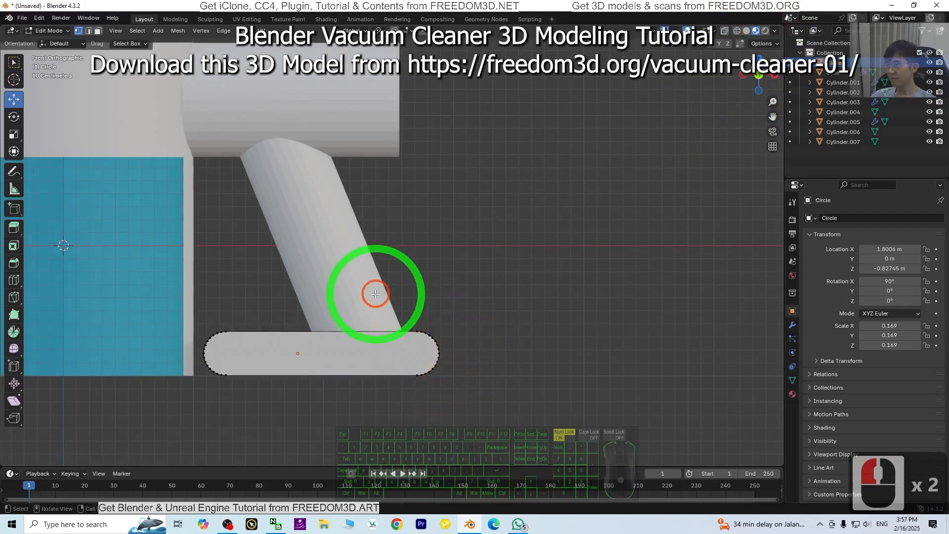
click(44, 31)
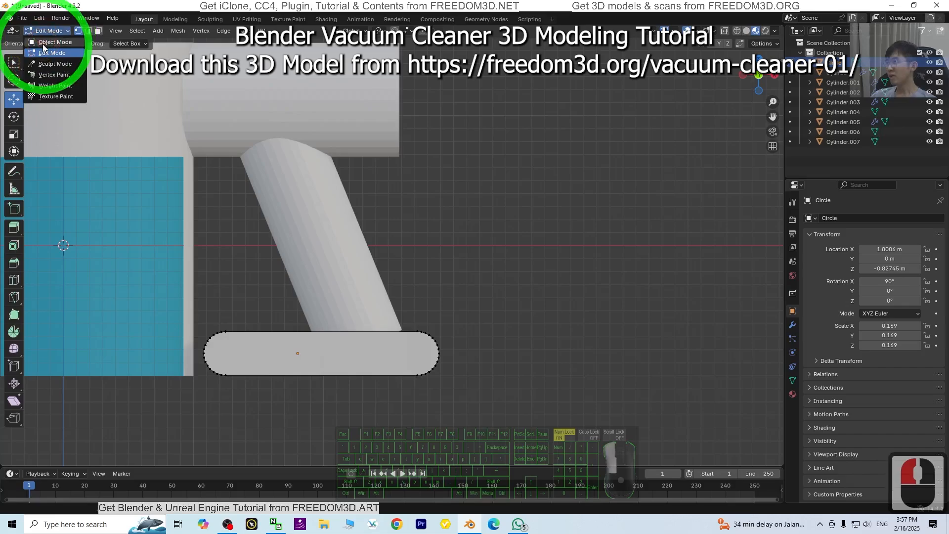
click(43, 43)
Lengthen the slanted handle cylinder along its local Z axis to a scale of about 0.975 so it reaches deeper into the block
click(360, 313)
click(387, 341)
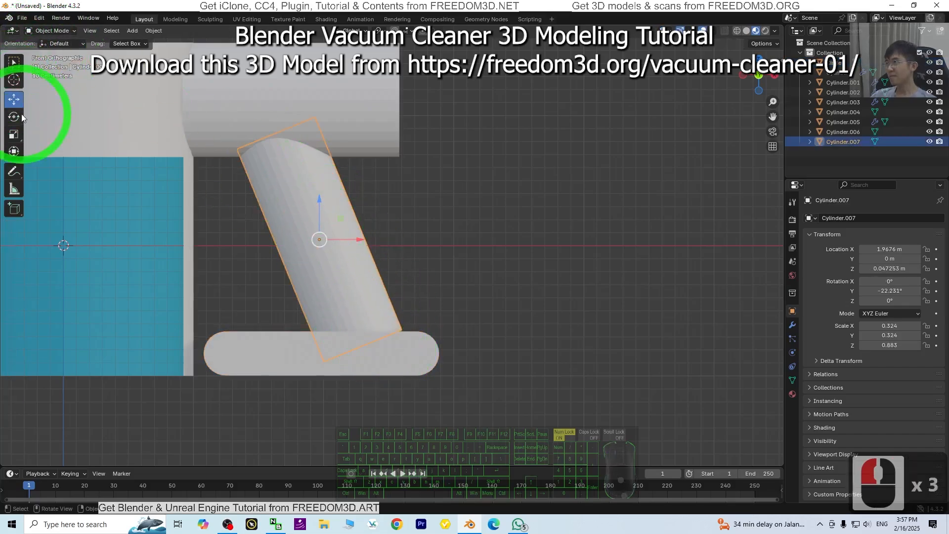
click(13, 135)
drag(307, 203, 302, 198)
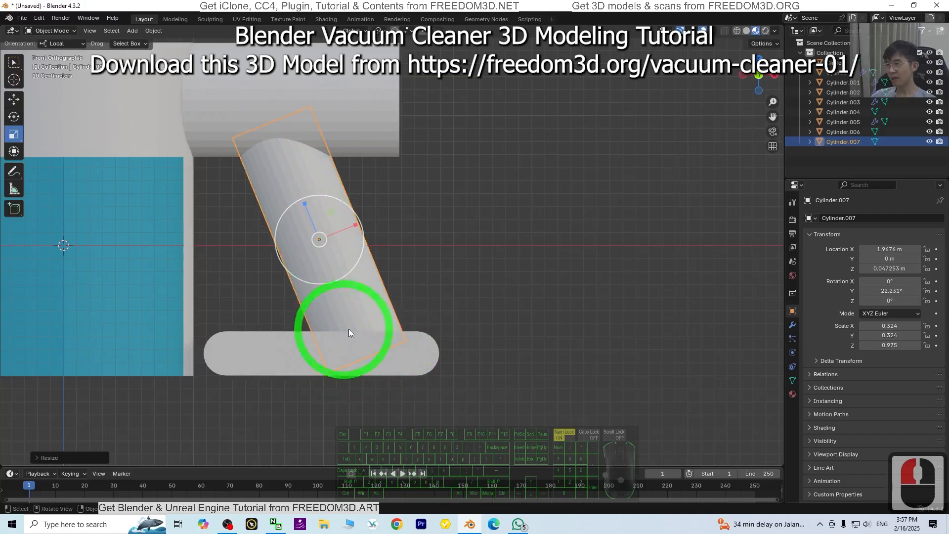
middle_drag(349, 329, 494, 296)
scroll(493, 295, down, 2)
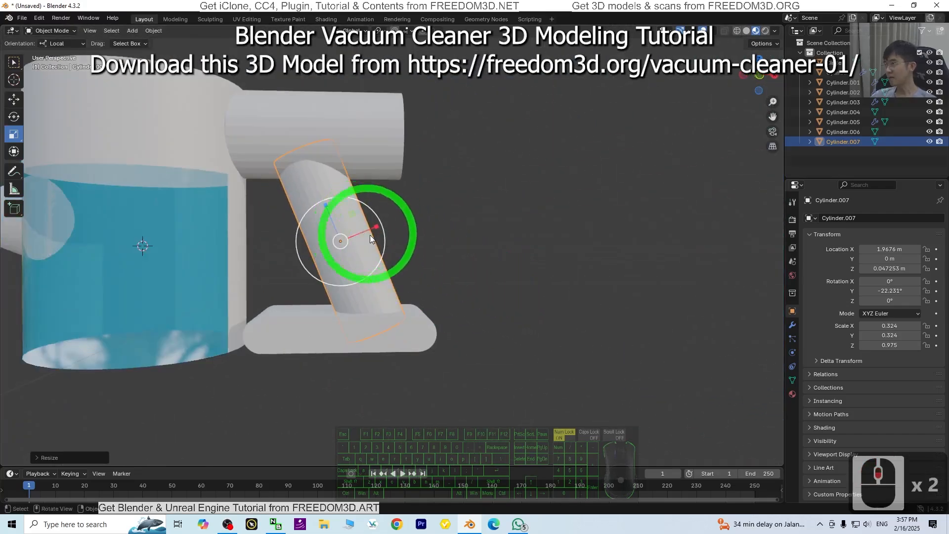
Flatten the slanted handle cylinder along its local Y axis to a scale of about 0.203
middle_drag(370, 235, 436, 246)
drag(390, 224, 374, 219)
middle_drag(324, 256, 446, 277)
scroll(492, 277, down, 4)
scroll(488, 276, up, 3)
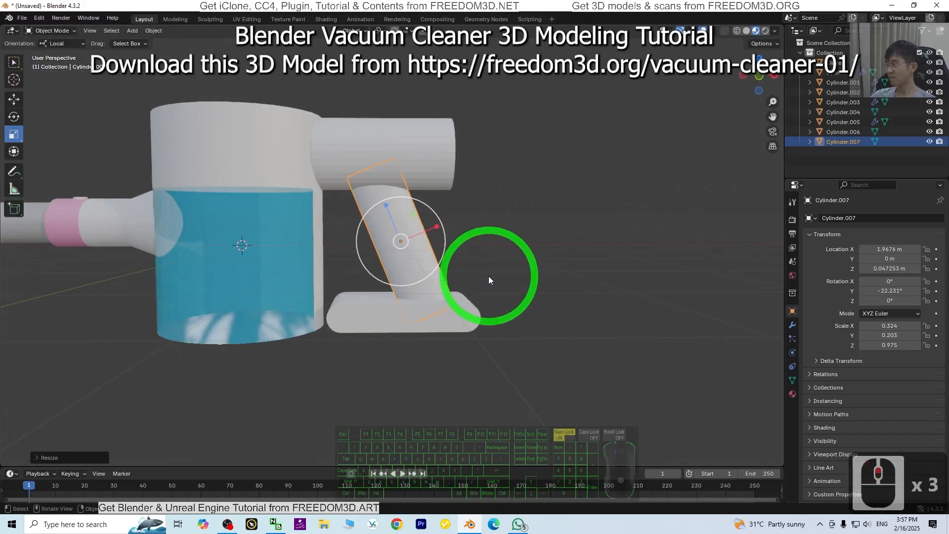
scroll(470, 319, up, 2)
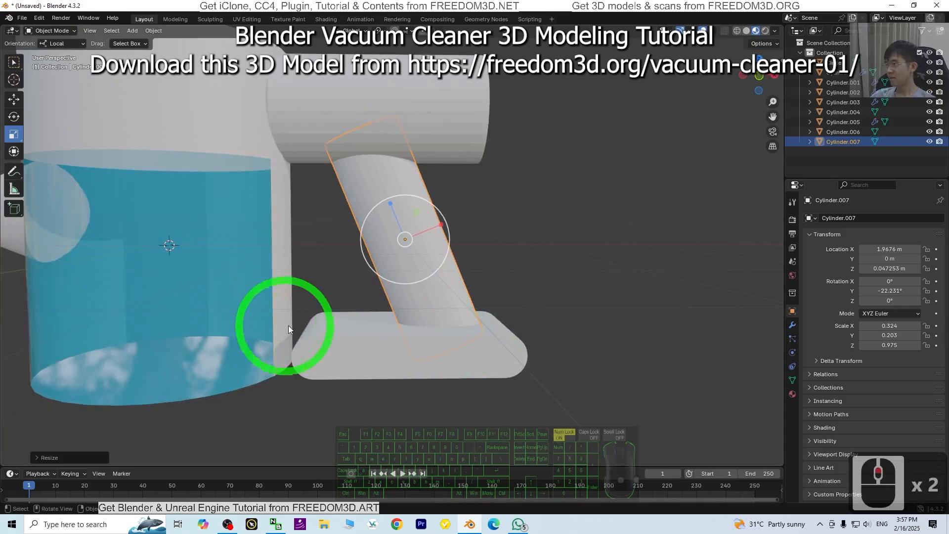
Add a cube mesh and flatten it along Z to a scale of about 0.158
click(132, 30)
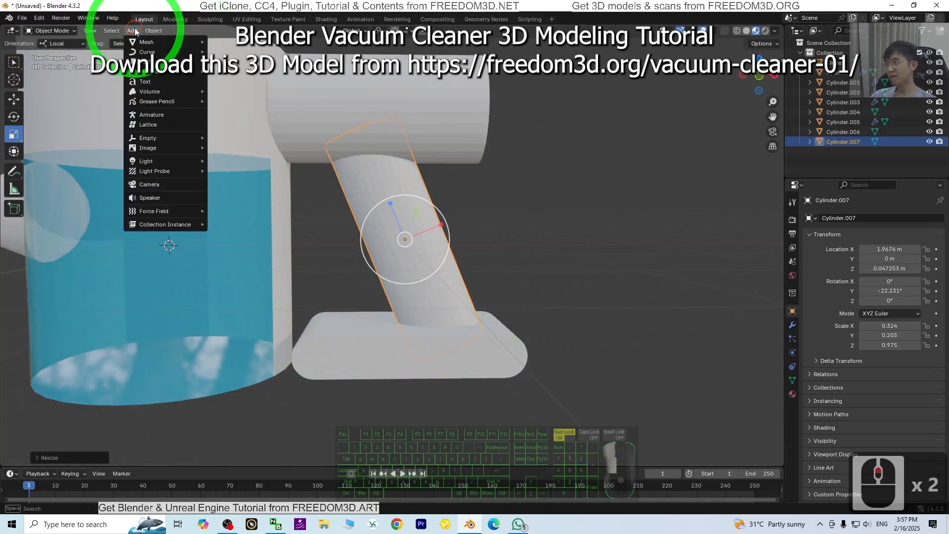
click(155, 43)
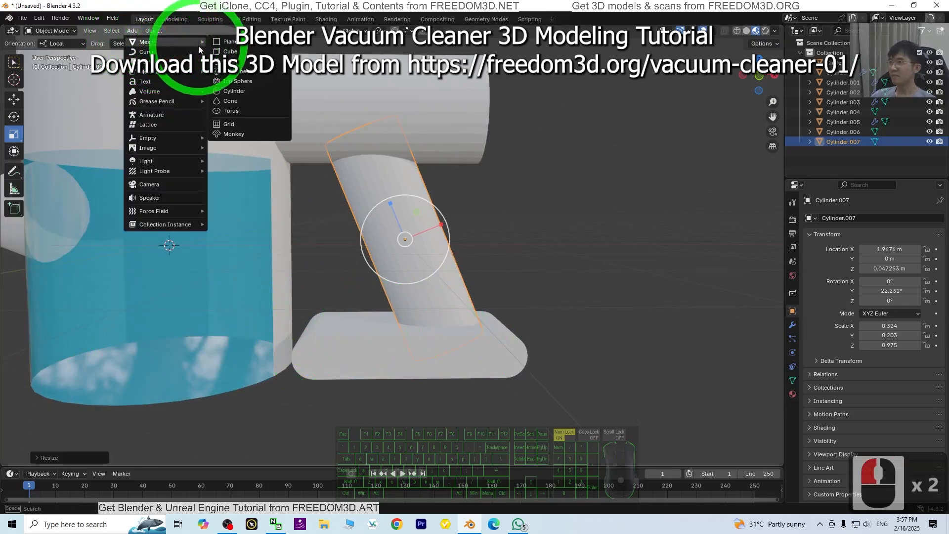
click(230, 52)
scroll(435, 234, down, 3)
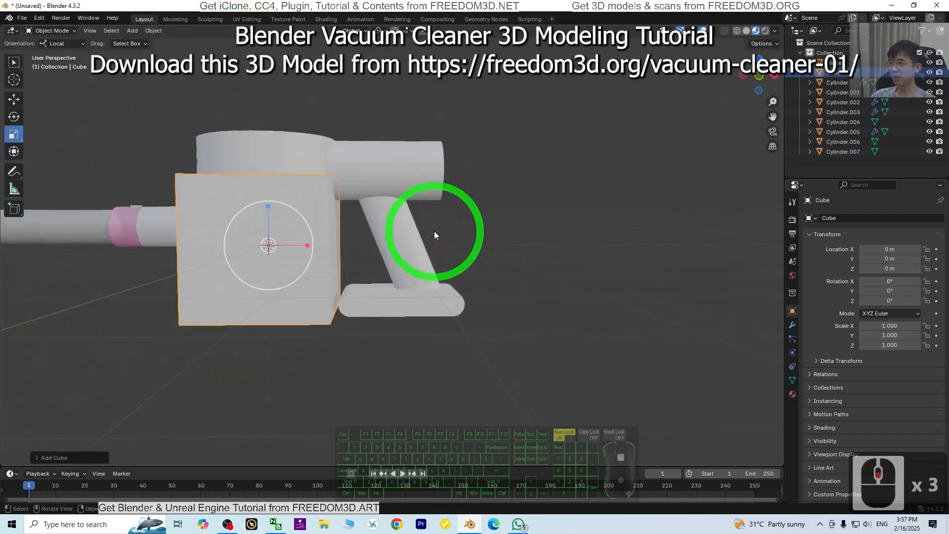
click(20, 61)
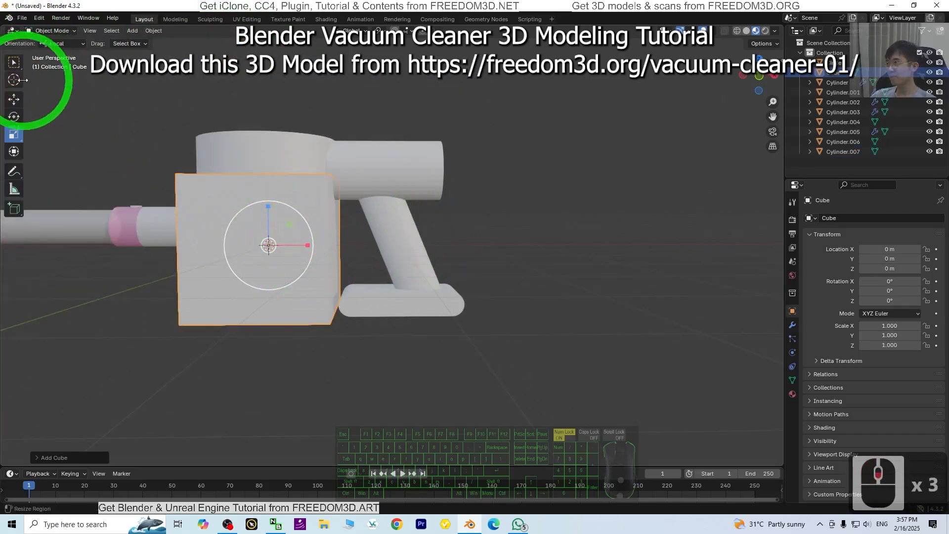
drag(269, 207, 269, 243)
In front view, place the flattened cube over the rounded block at about X 1.799 m, Z -0.756 m, scaling it uniformly to 0.860 in X and Y
click(14, 99)
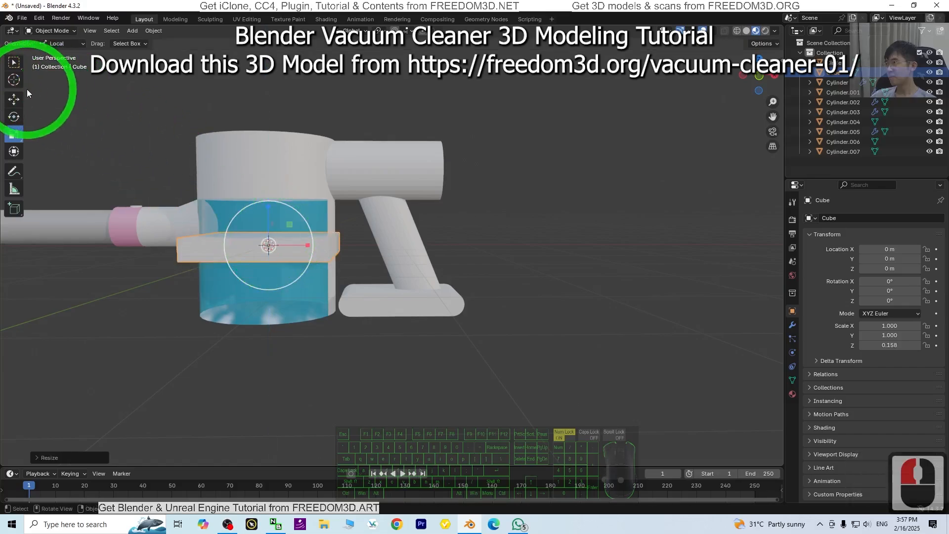
click(759, 76)
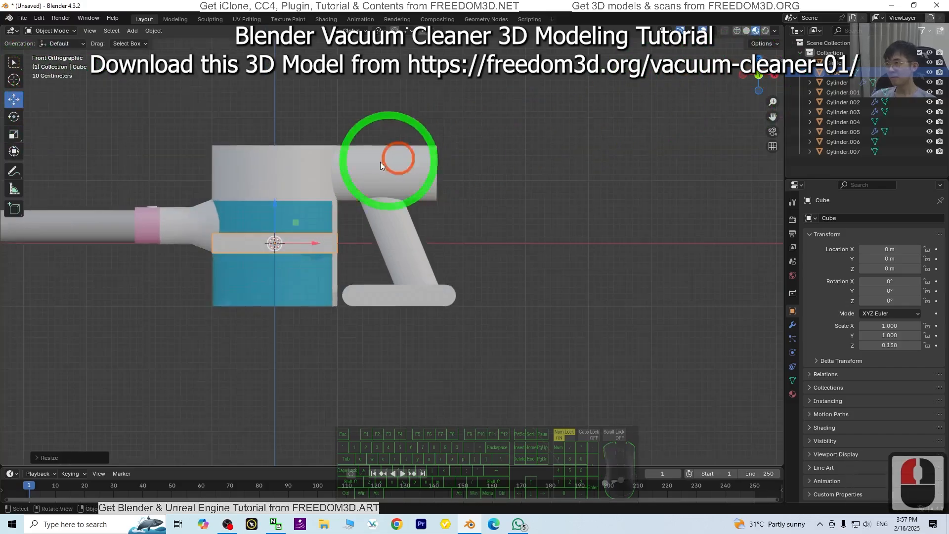
drag(296, 221, 412, 270)
scroll(513, 322, up, 3)
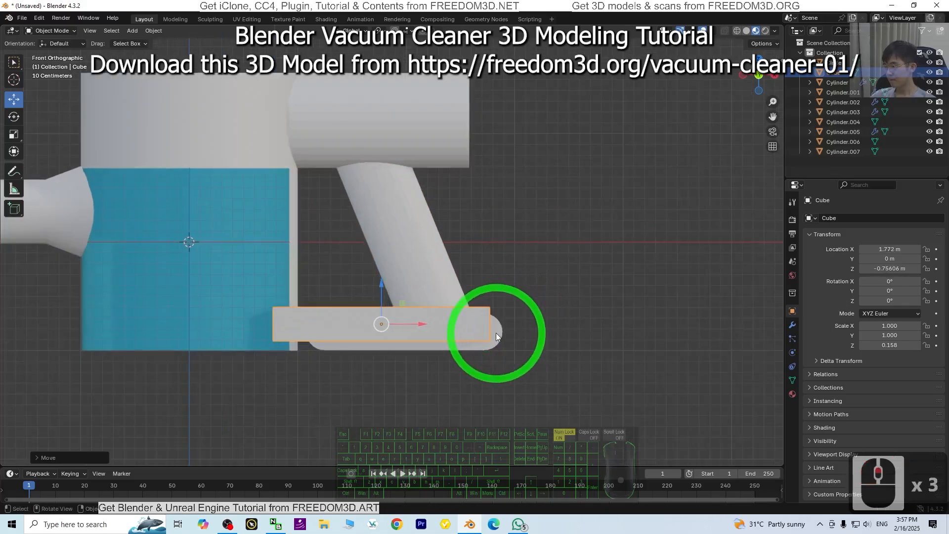
key(s)
click(473, 328)
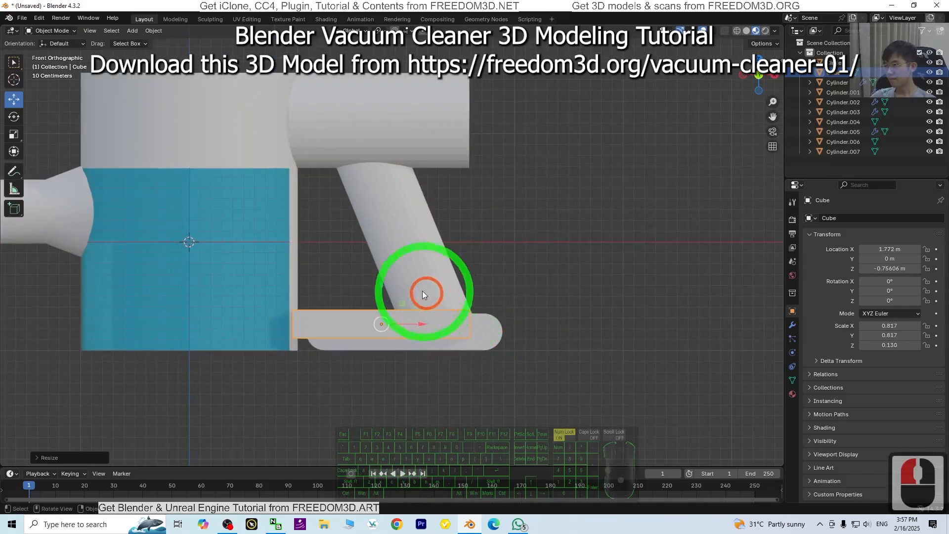
drag(399, 303, 404, 310)
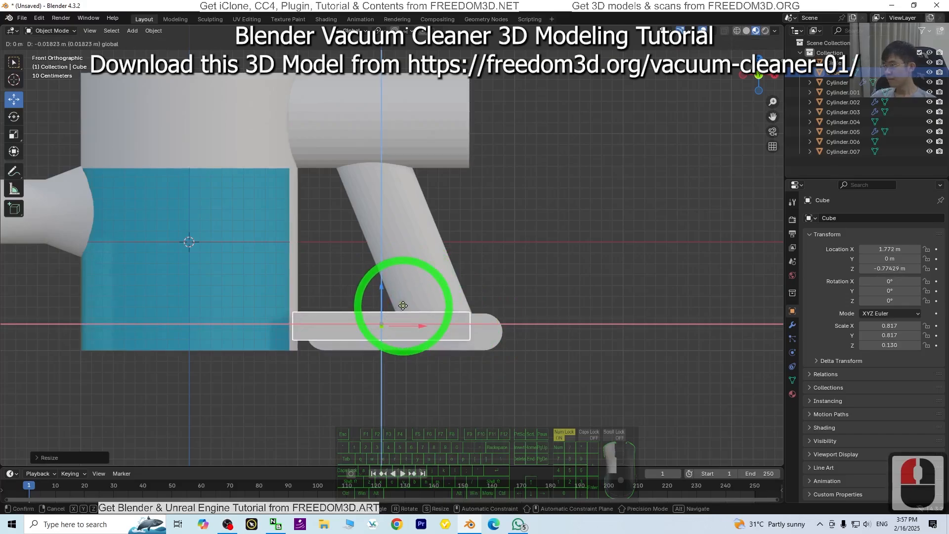
drag(405, 306, 407, 302)
key(s)
click(443, 305)
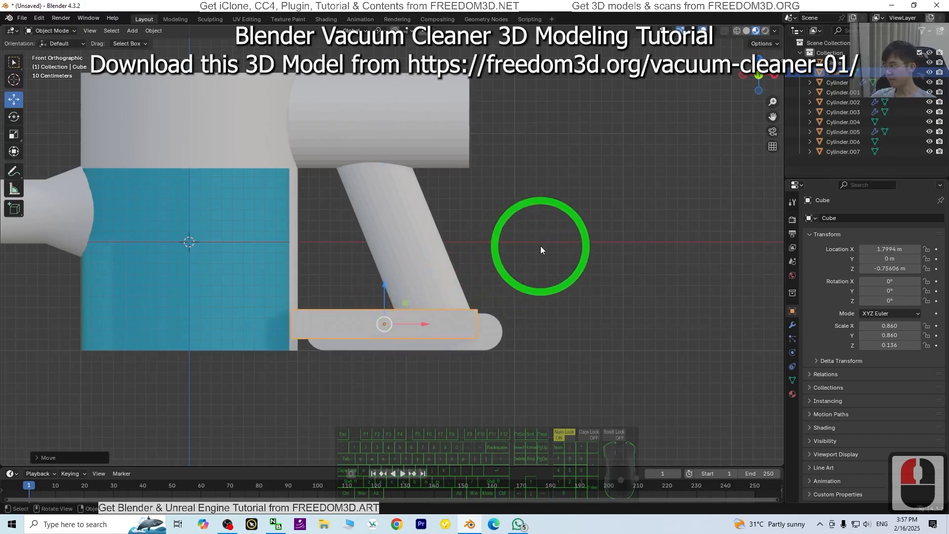
Narrow the flattened cube along Y to a scale of about 0.467 and lower it to about Z -0.764 m
middle_drag(541, 248, 440, 273)
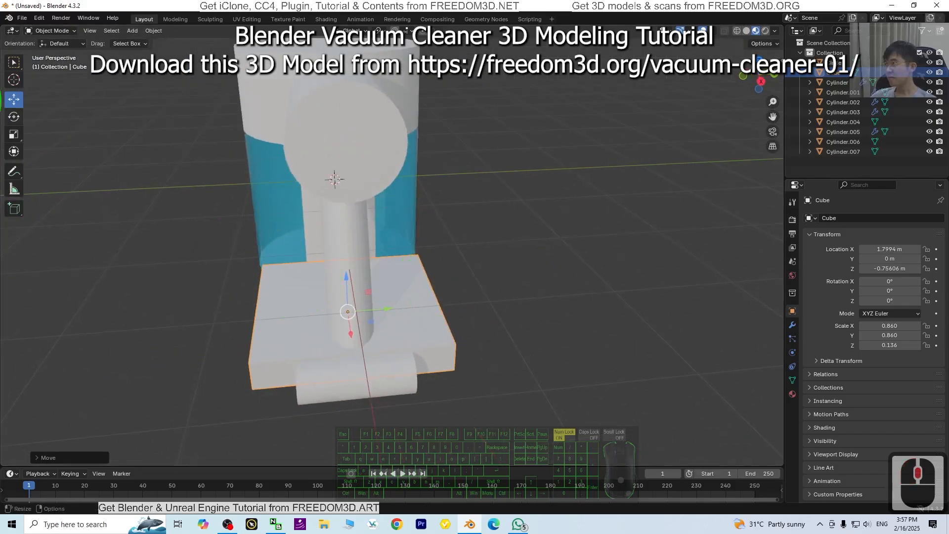
drag(390, 311, 350, 311)
middle_drag(350, 311, 300, 257)
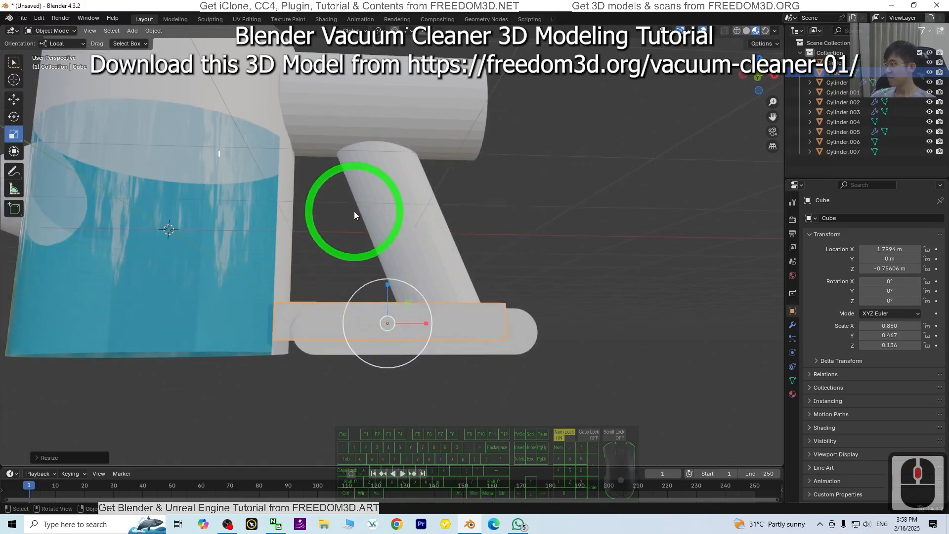
click(14, 103)
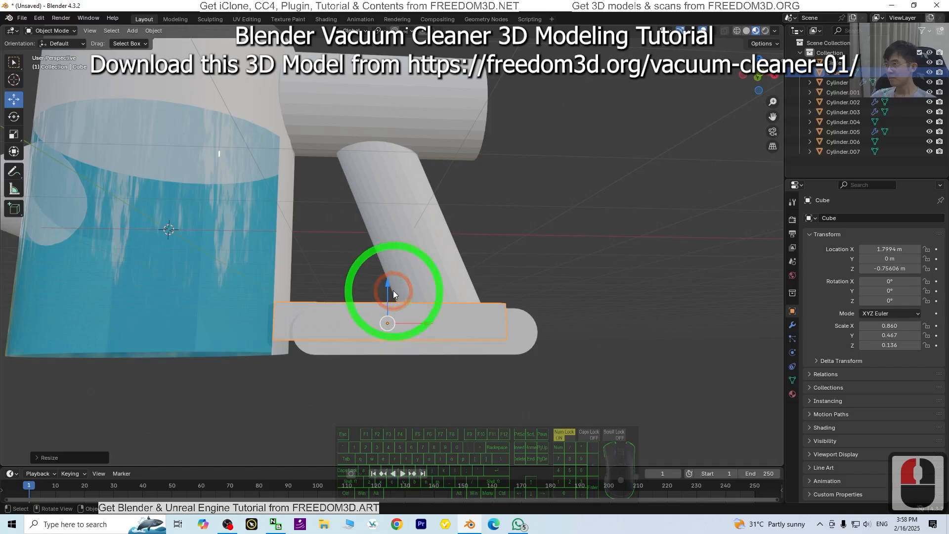
drag(387, 284, 388, 286)
Narrow the flat connecting cube along its local Y axis to a scale of about 0.367
middle_drag(609, 239, 395, 286)
click(13, 131)
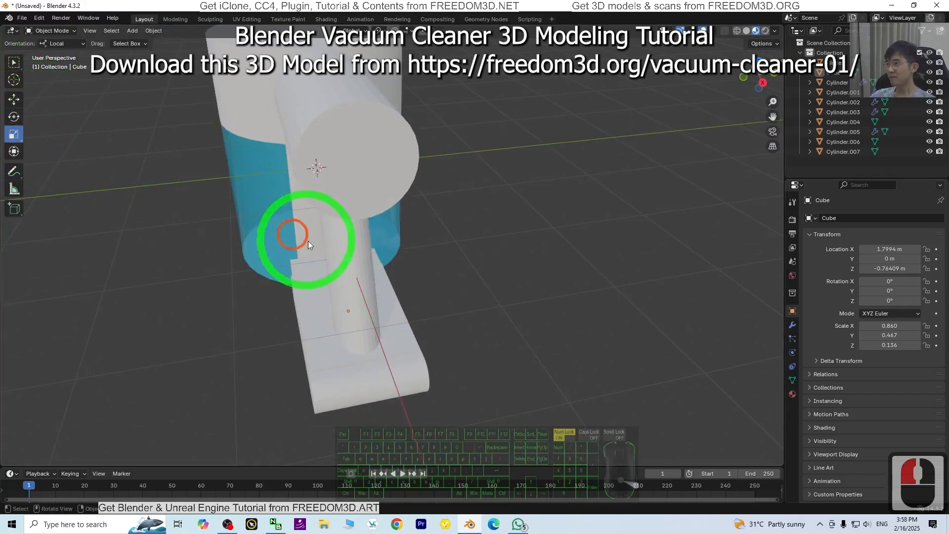
click(13, 135)
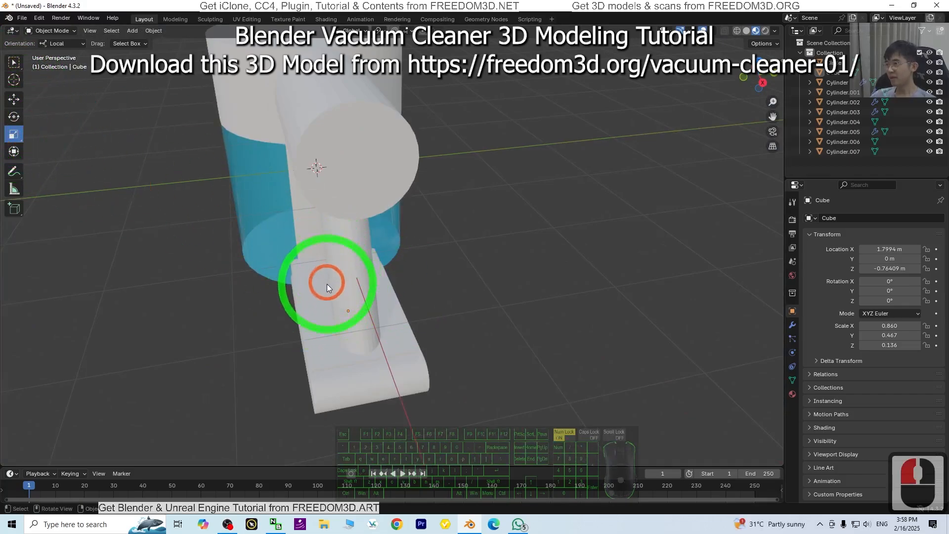
click(302, 296)
drag(387, 304, 378, 307)
click(378, 307)
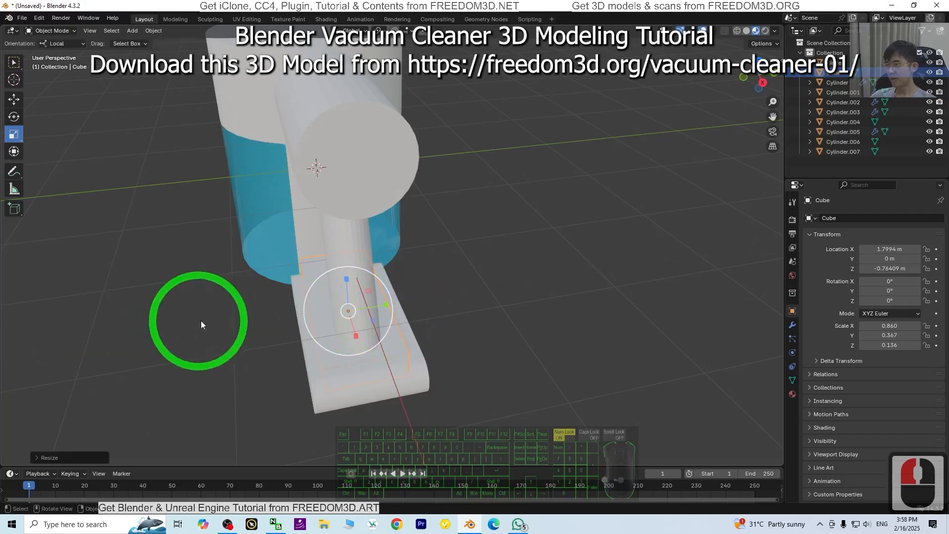
middle_drag(201, 320, 318, 282)
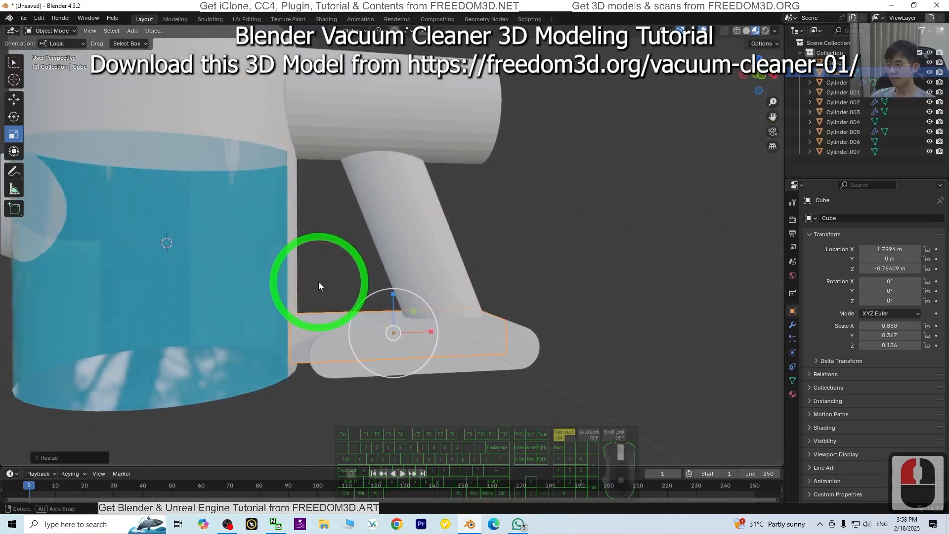
Open the vacuum cleaner reference photo in WhatsApp and compare its handle area with the whole model
scroll(610, 303, down, 5)
middle_drag(505, 311, 529, 298)
scroll(529, 298, down, 4)
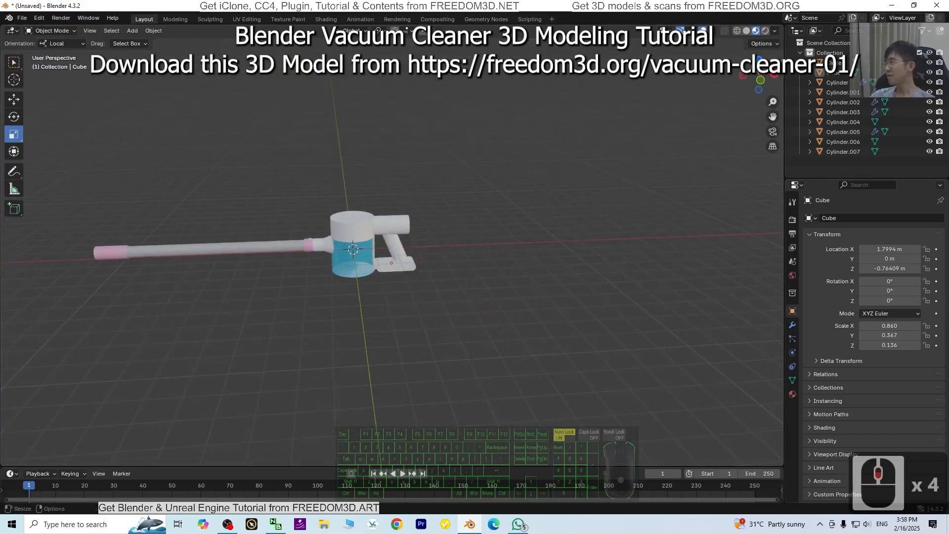
click(518, 524)
drag(494, 123, 654, 80)
scroll(612, 190, down, 8)
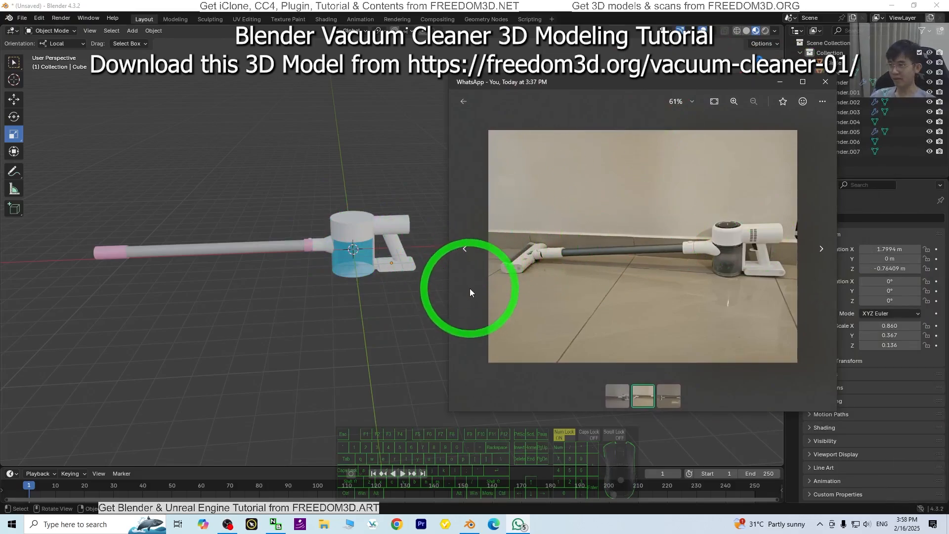
drag(699, 82, 0, 154)
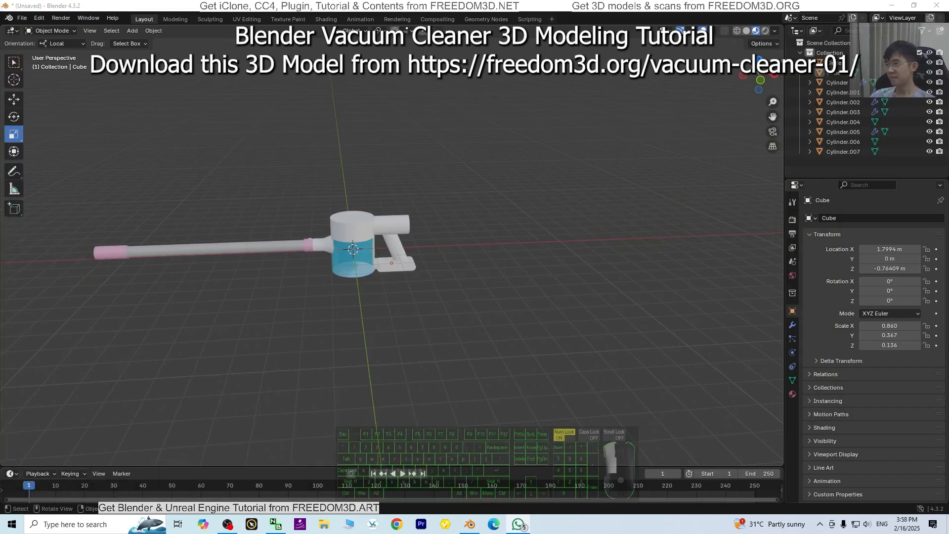
Add a mesh circle at the world origin and switch to the Move tool
scroll(292, 87, up, 7)
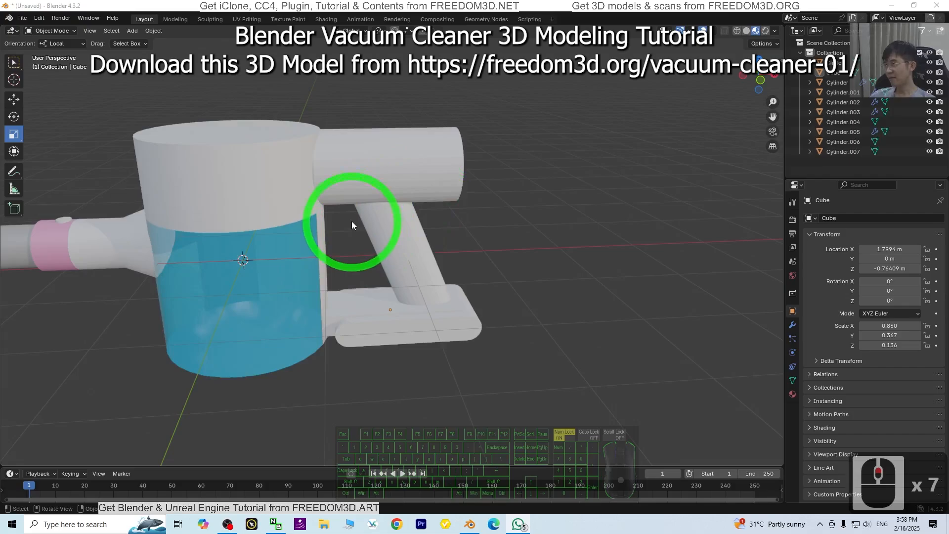
scroll(470, 265, up, 2)
scroll(470, 265, down, 1)
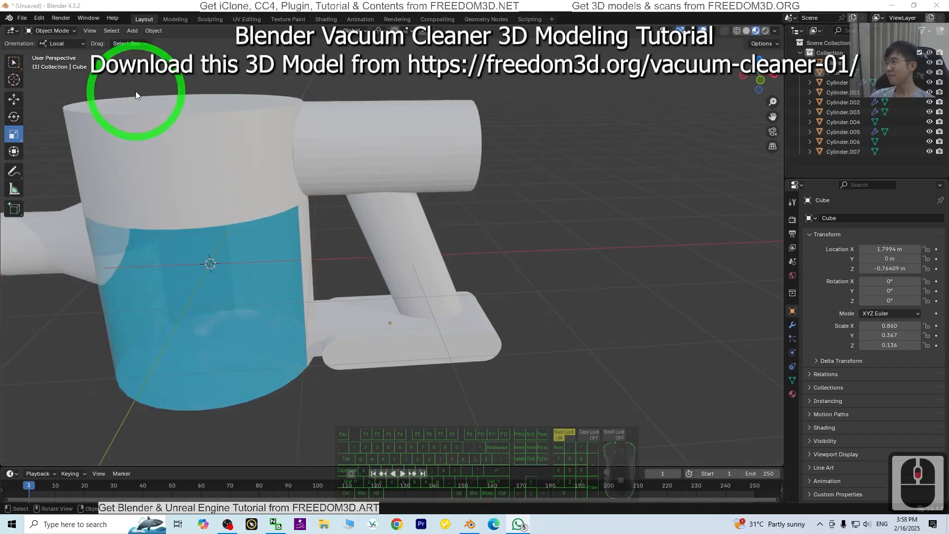
click(132, 30)
mouse_move(132, 44)
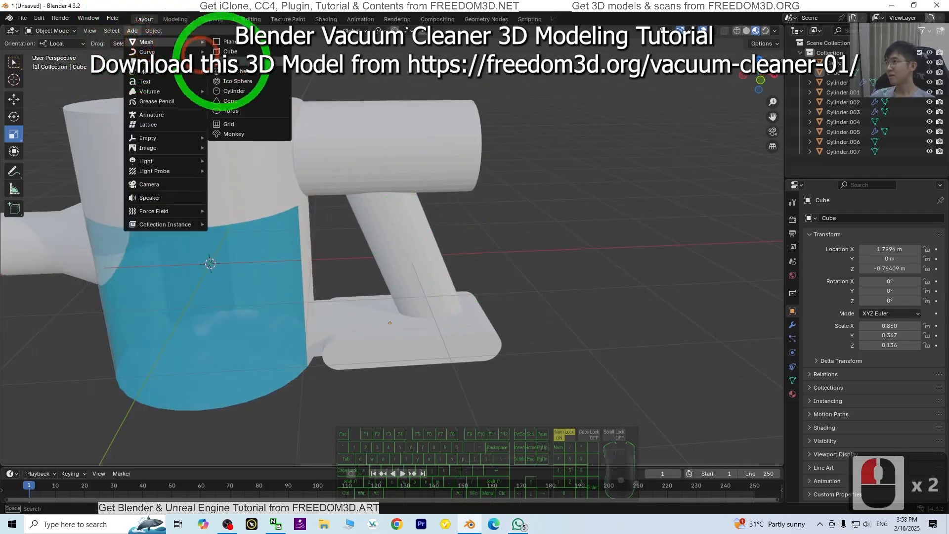
click(236, 64)
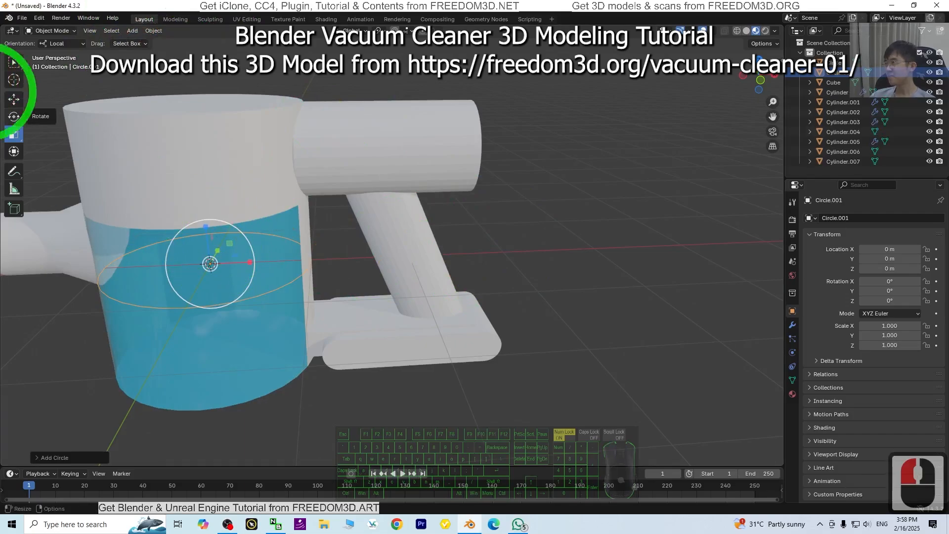
click(14, 99)
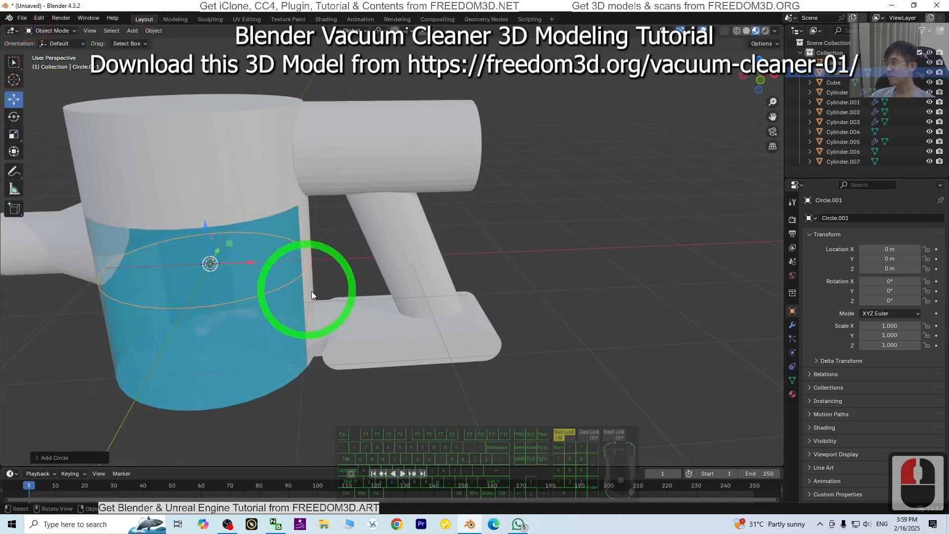
click(254, 260)
drag(310, 267, 420, 273)
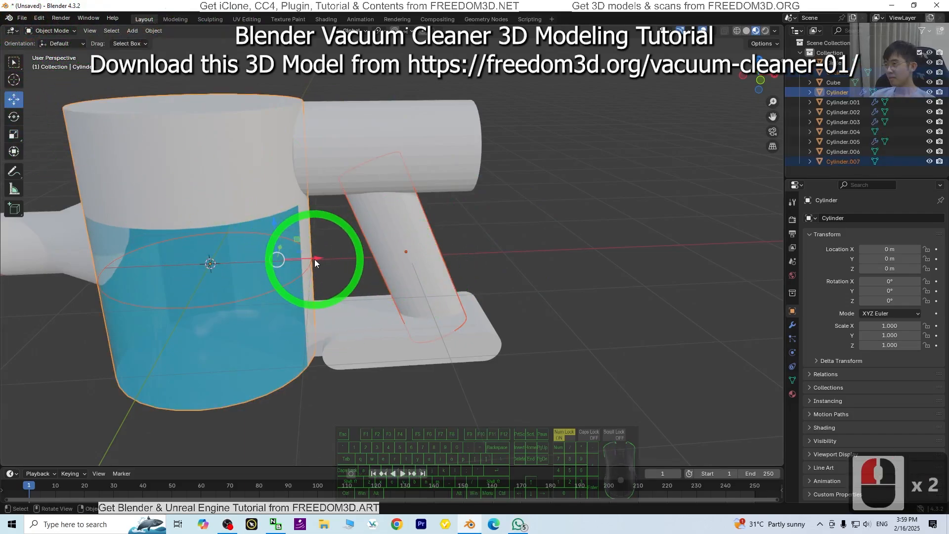
drag(314, 259, 464, 265)
key(ctrl+z)
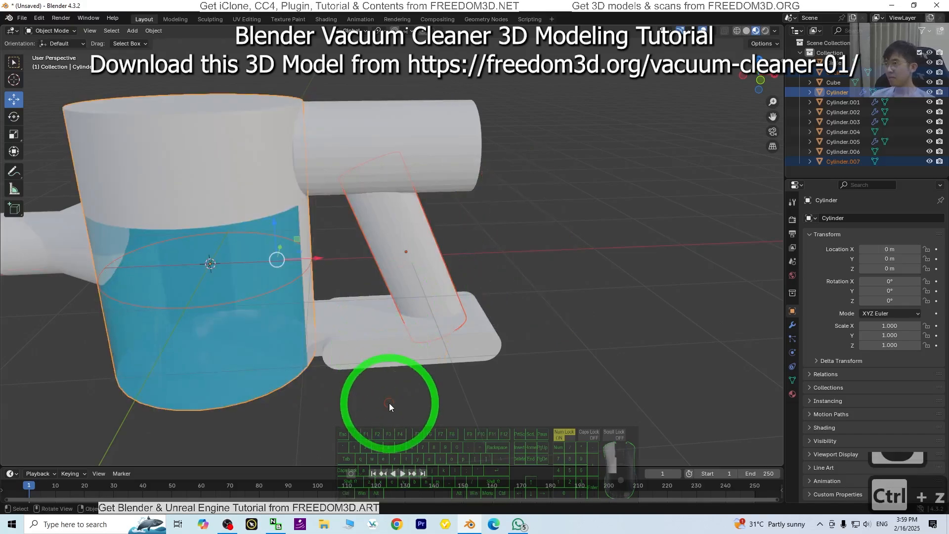
click(318, 243)
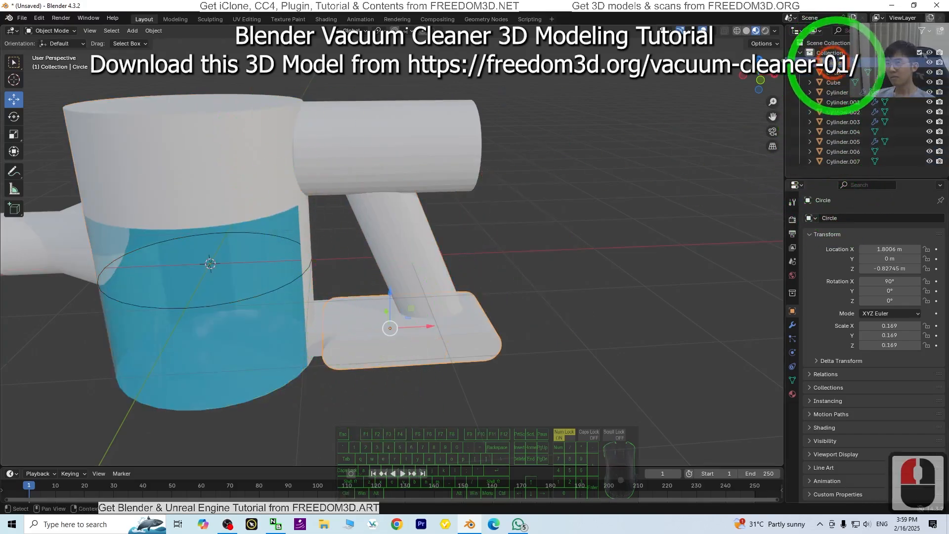
Move the new circle along X to about 1.632 m at the slanted handle and scale it uniformly to about 0.321
click(241, 238)
drag(250, 262, 414, 267)
scroll(527, 278, up, 2)
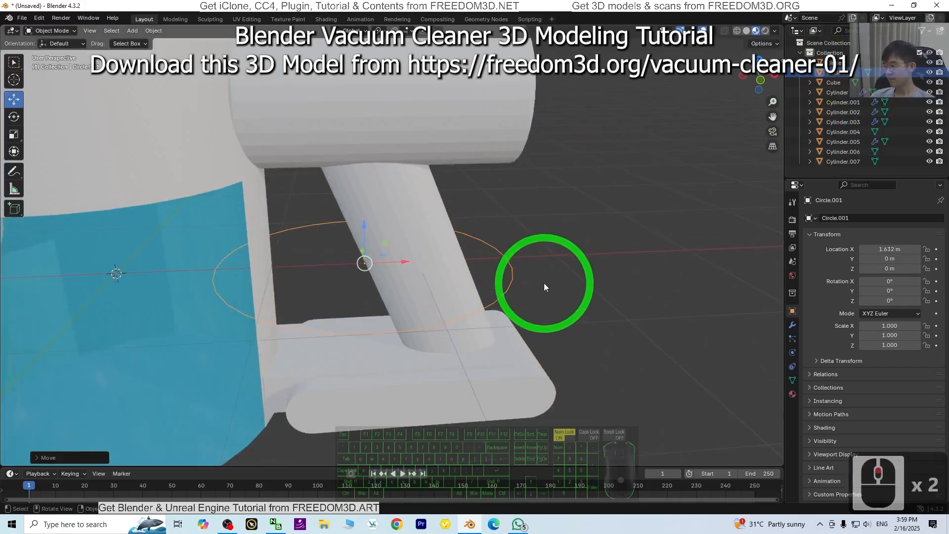
key(s)
click(415, 259)
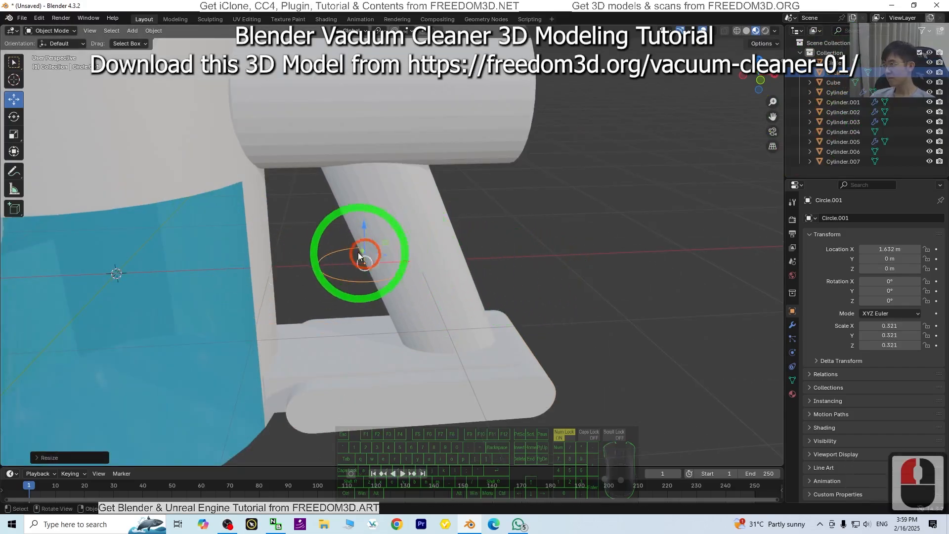
Enter Edit Mode on the circle and fill its vertices with a face
click(52, 32)
click(52, 53)
scroll(260, 297, up, 3)
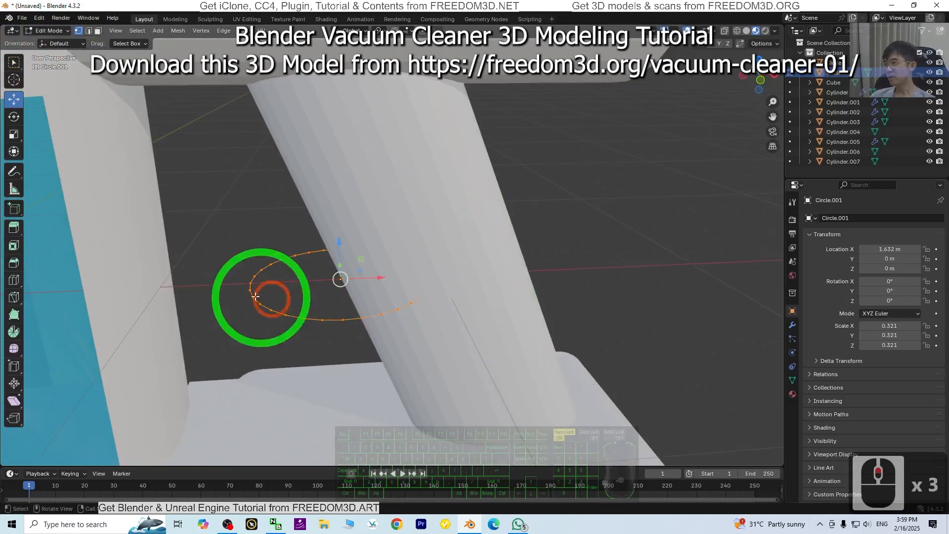
right_click(292, 281)
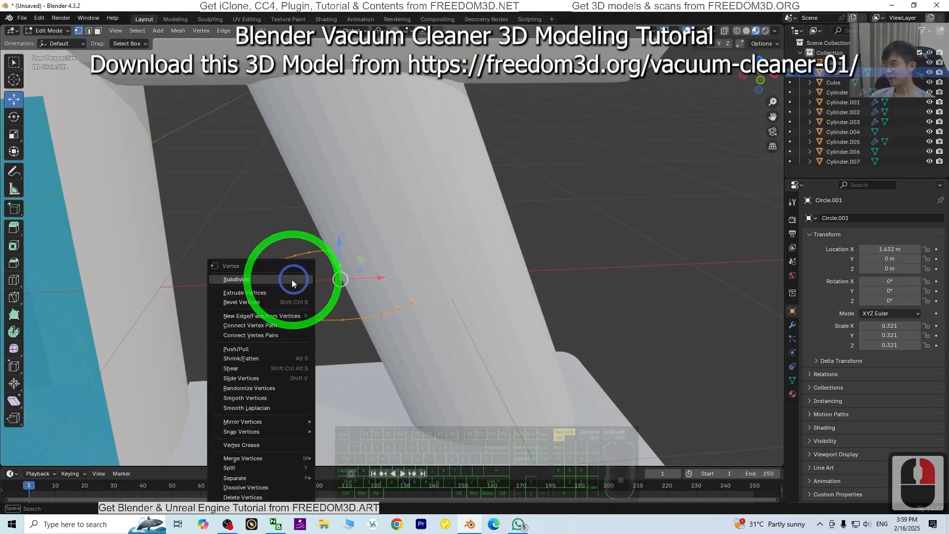
click(268, 320)
Extrude the filled circle slightly upward into a thin disc and return to Object Mode
scroll(346, 297, down, 4)
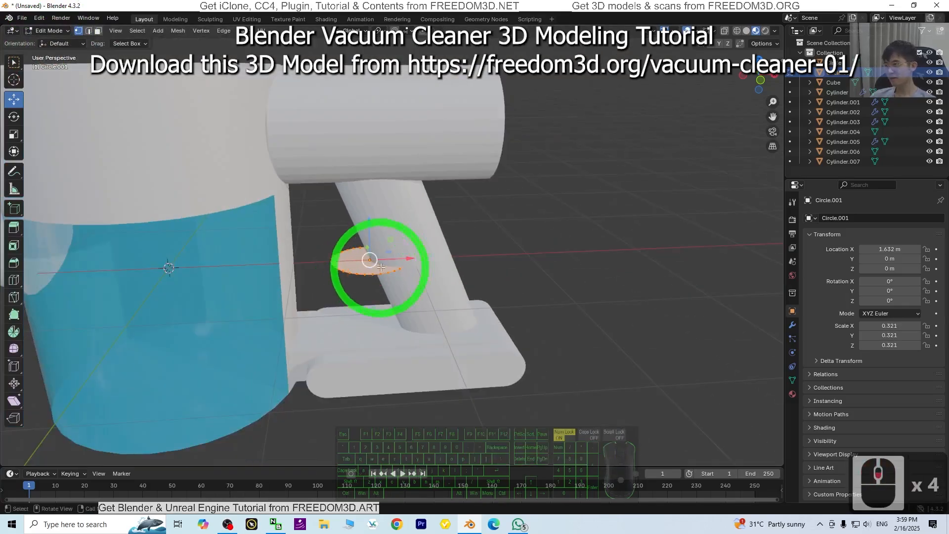
scroll(375, 277, up, 3)
key(e)
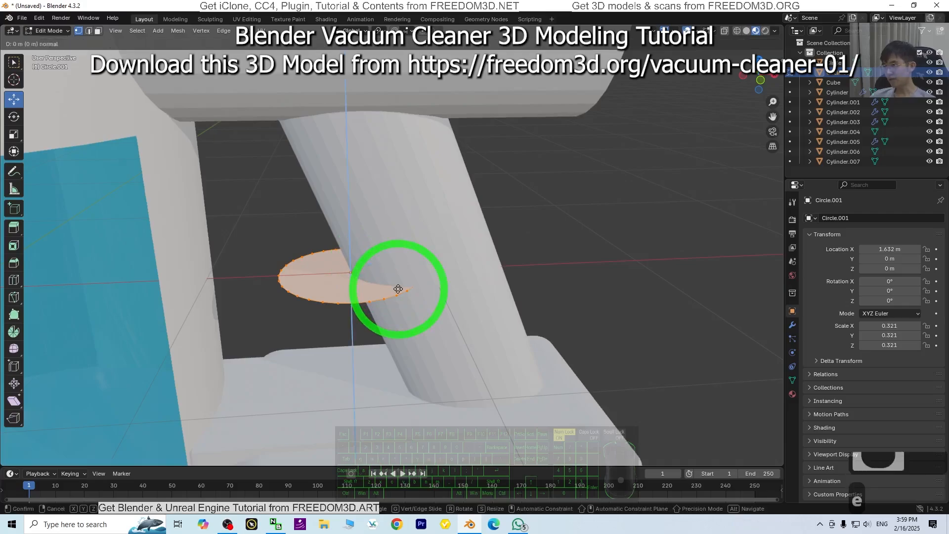
click(397, 286)
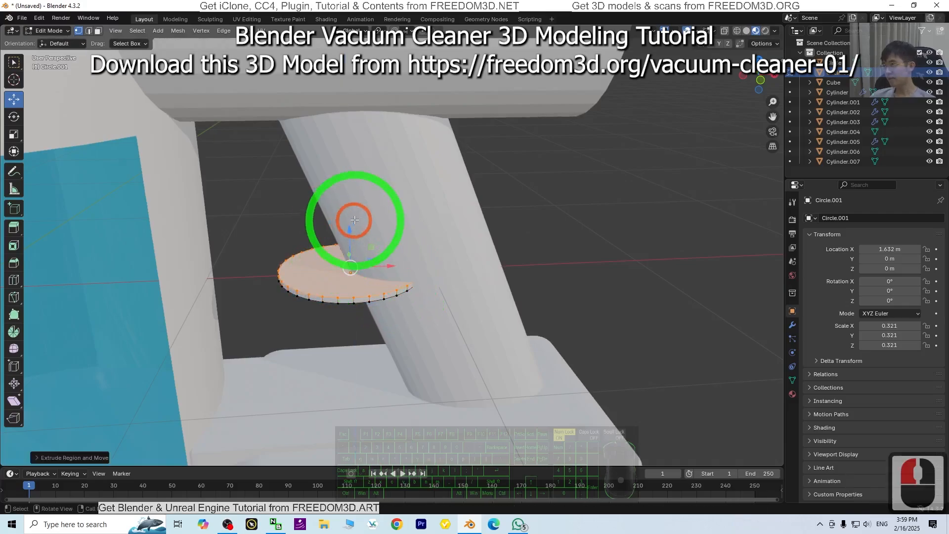
click(60, 31)
click(59, 41)
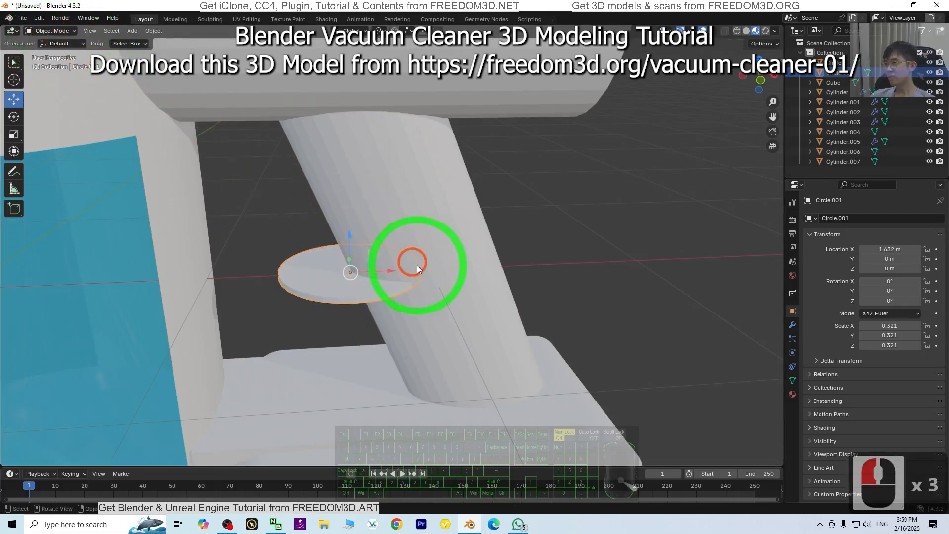
Raise the disc to about Z 0.164 m and scale it uniformly to about 0.221
drag(344, 228, 417, 225)
middle_drag(416, 224, 509, 271)
key(s)
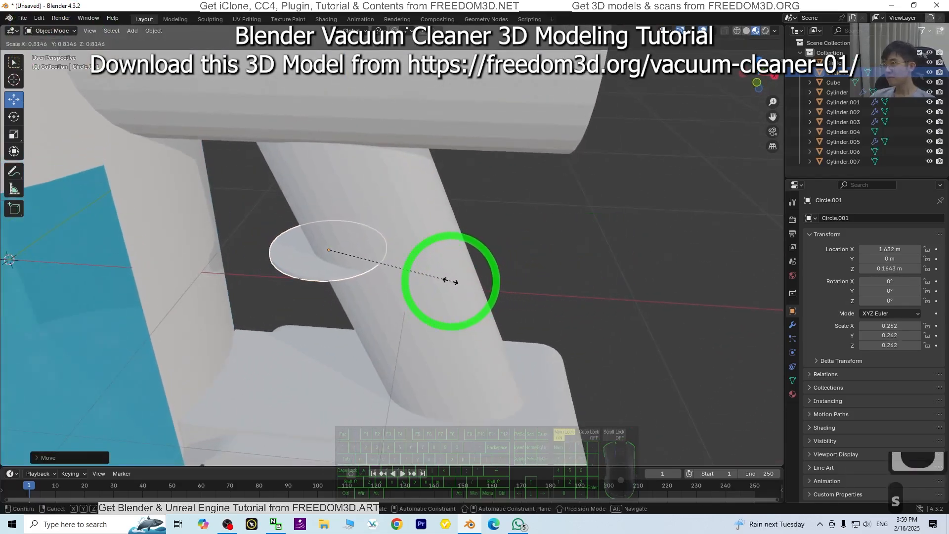
click(432, 273)
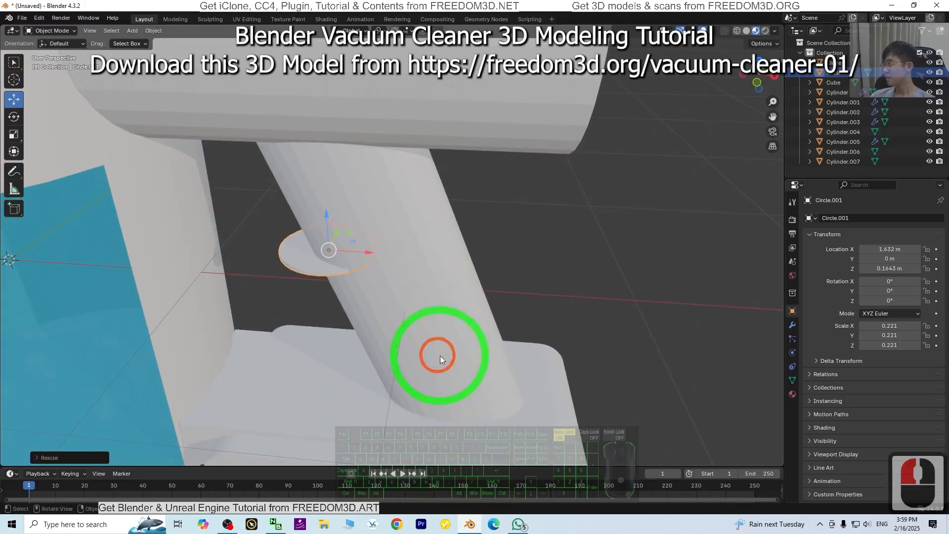
Enlarge the disc uniformly to a scale of about 0.302 and move it along X toward the body to about 1.534 m
middle_drag(440, 355, 456, 328)
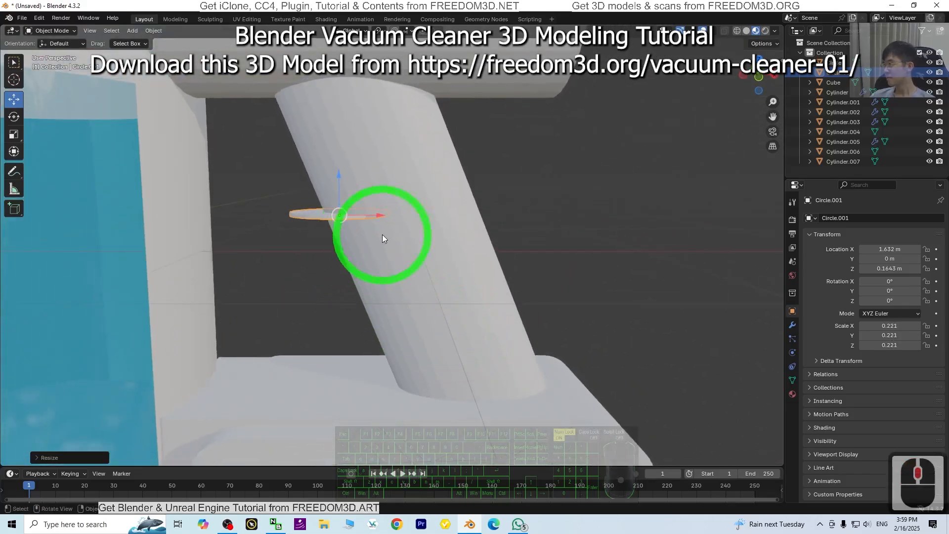
key(s)
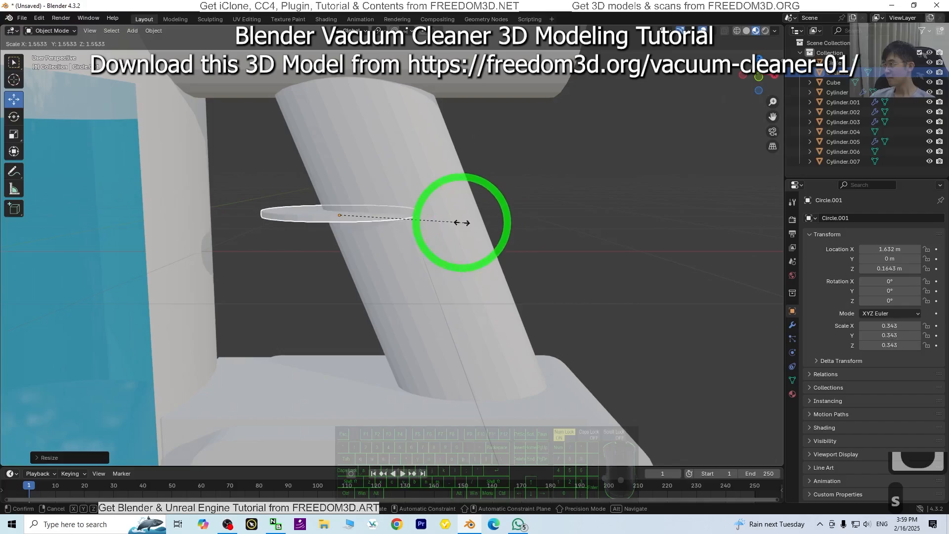
click(451, 225)
middle_drag(466, 269, 498, 290)
scroll(448, 239, up, 1)
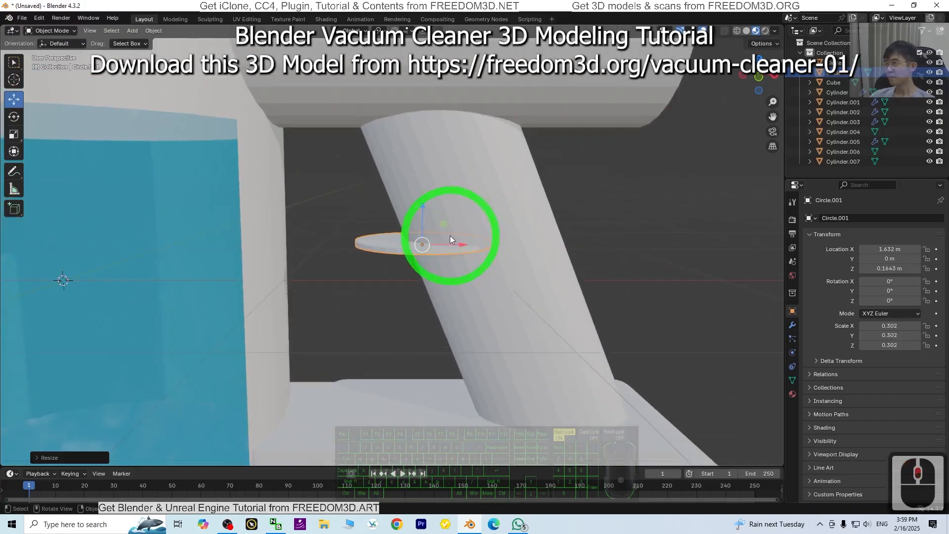
drag(464, 244, 383, 156)
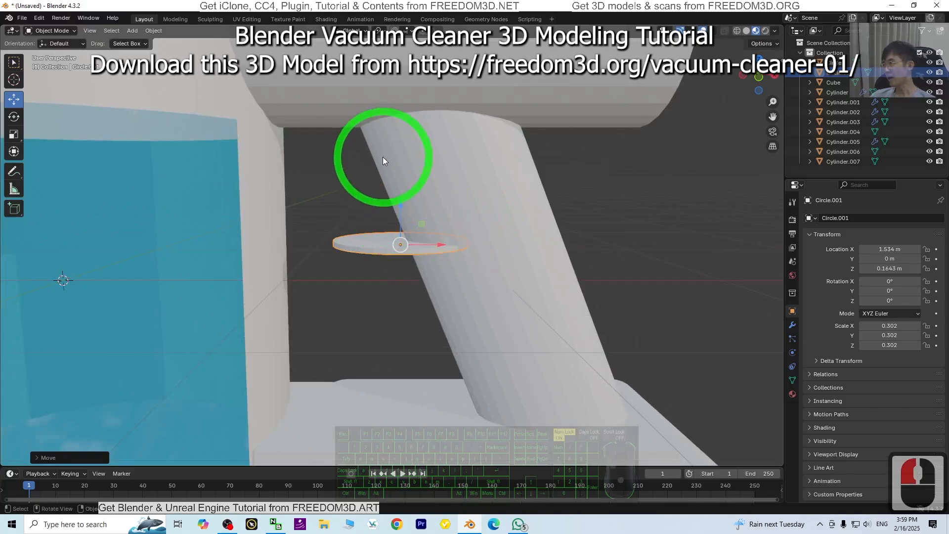
Duplicate the slanted handle cylinder, shrink the copy uniformly to a Z scale of about 0.314, and place it above the disc at about X 1.415 m, Z 0.496 m
scroll(417, 213, down, 3)
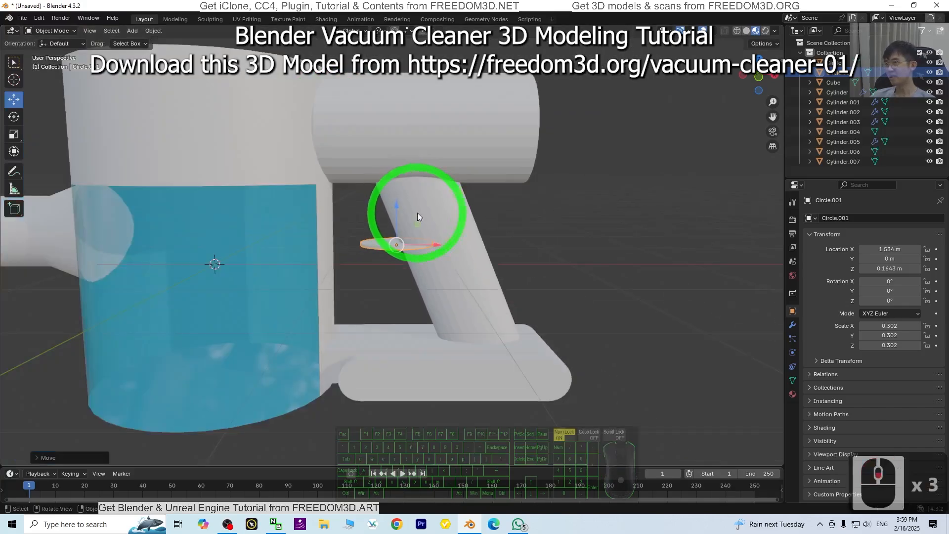
click(435, 208)
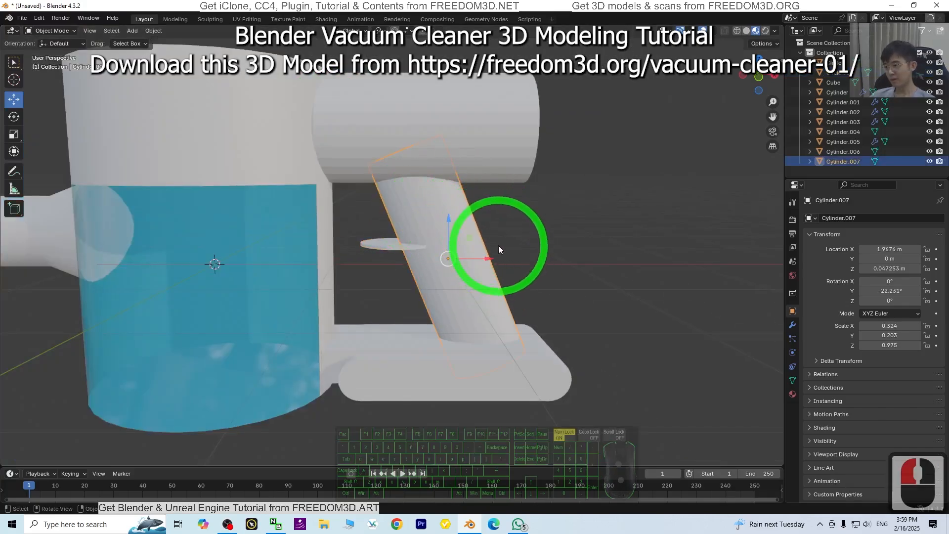
key(shift+d)
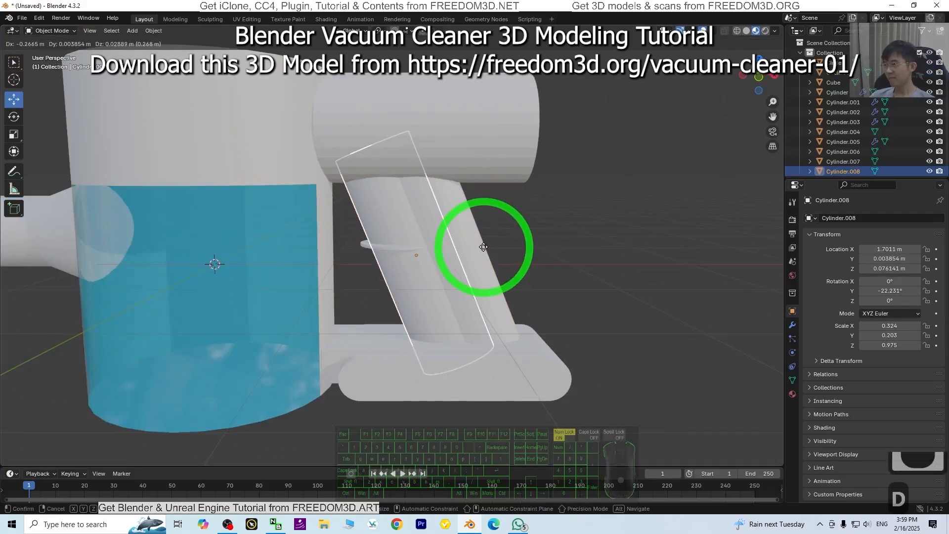
key(Escape)
key(s)
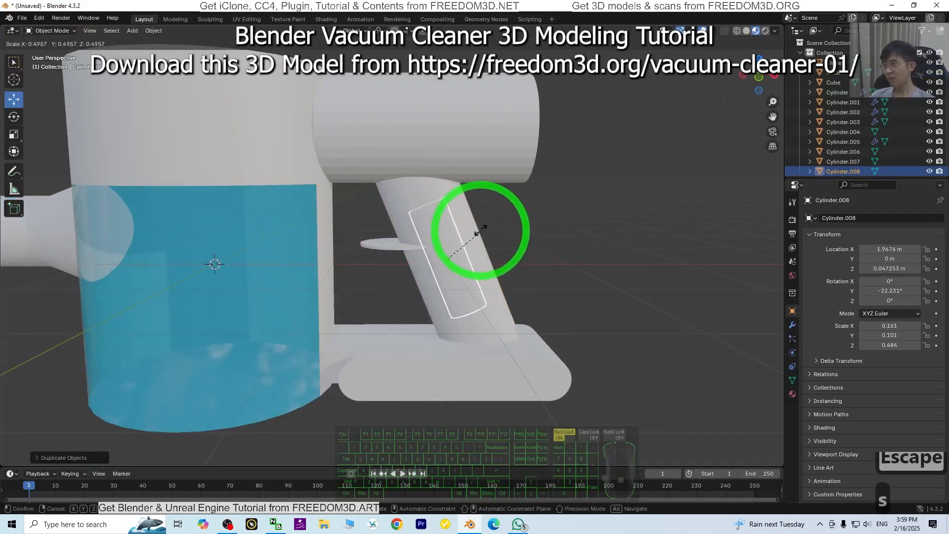
click(471, 244)
drag(468, 237, 397, 184)
scroll(435, 202, up, 3)
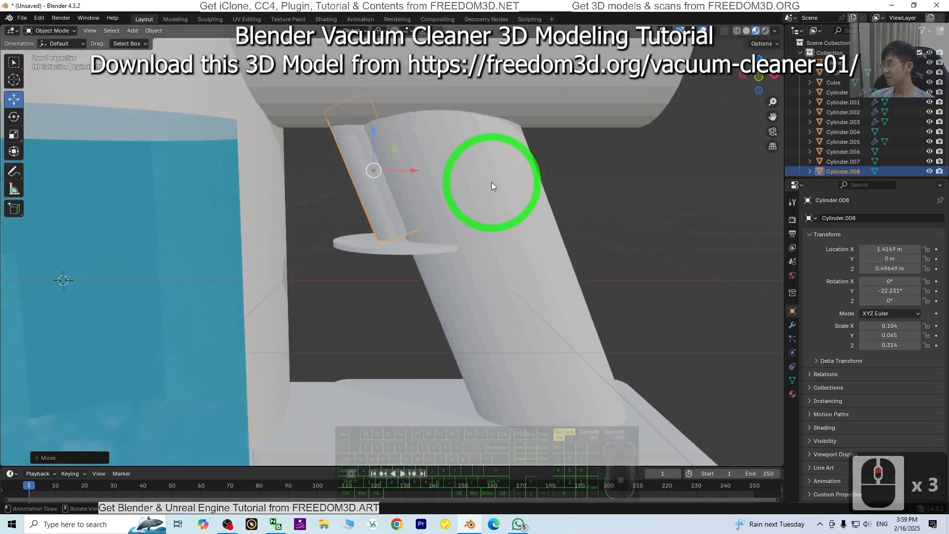
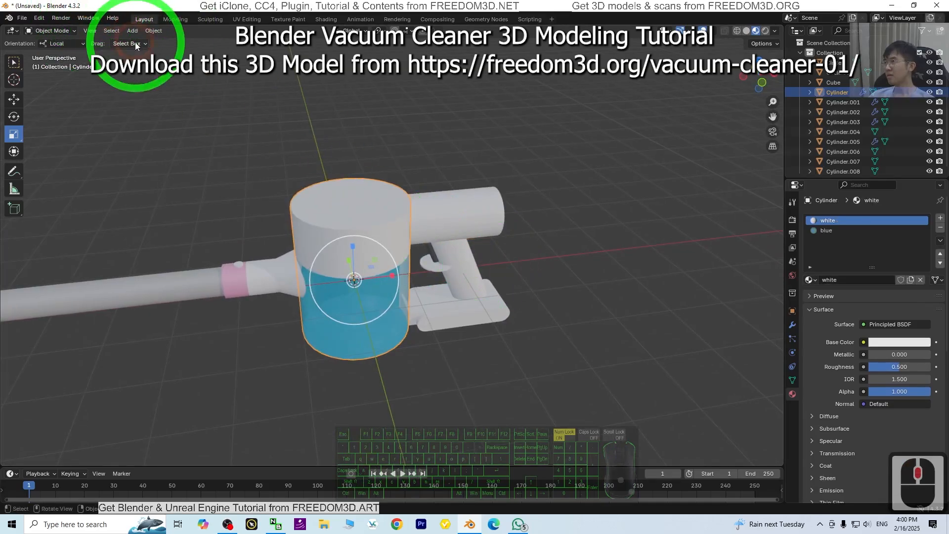
Add a cylinder slightly narrower than the main body and raise it so it protrudes above the body's top
click(132, 30)
click(144, 41)
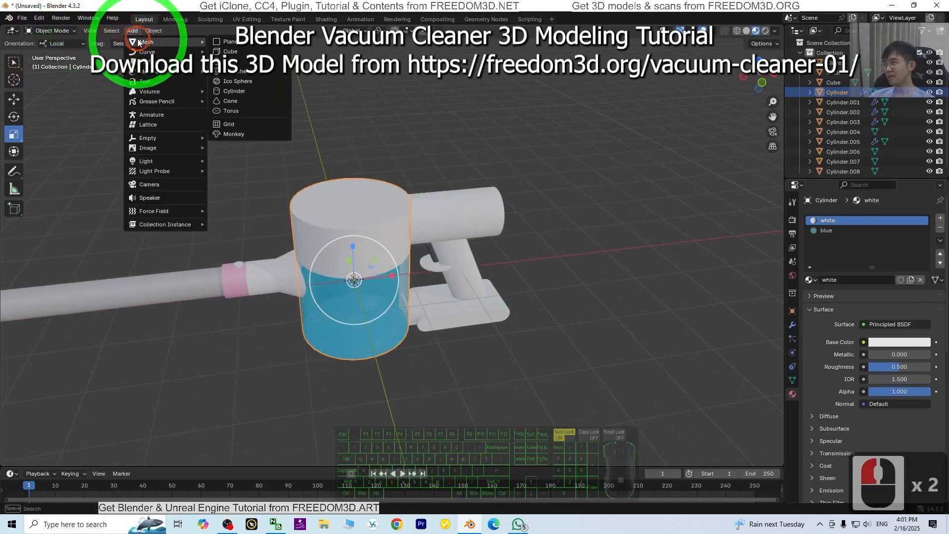
click(234, 91)
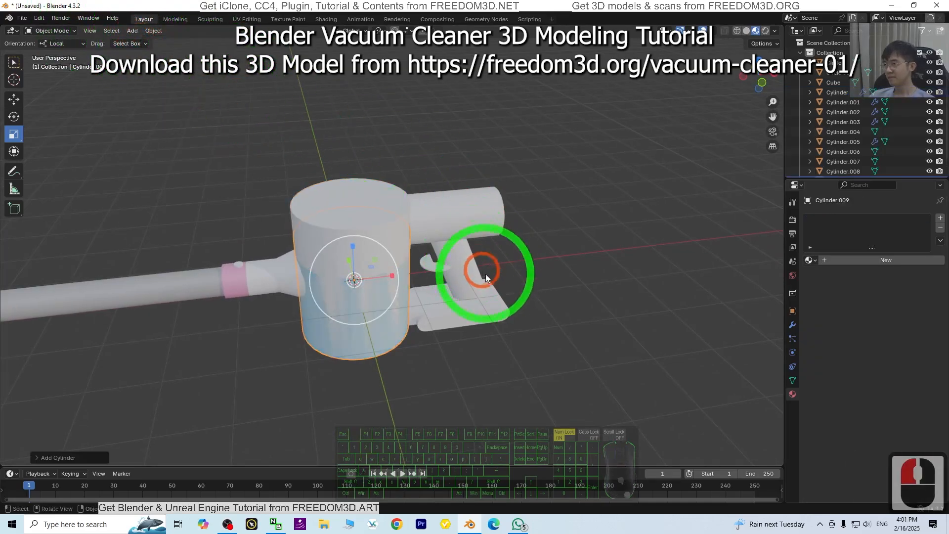
key(s)
click(413, 272)
click(16, 100)
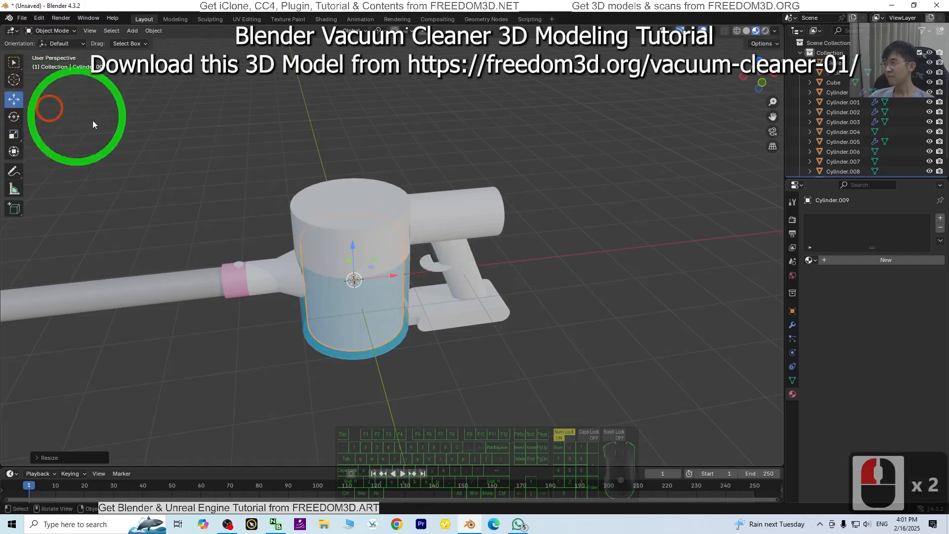
drag(351, 245, 351, 193)
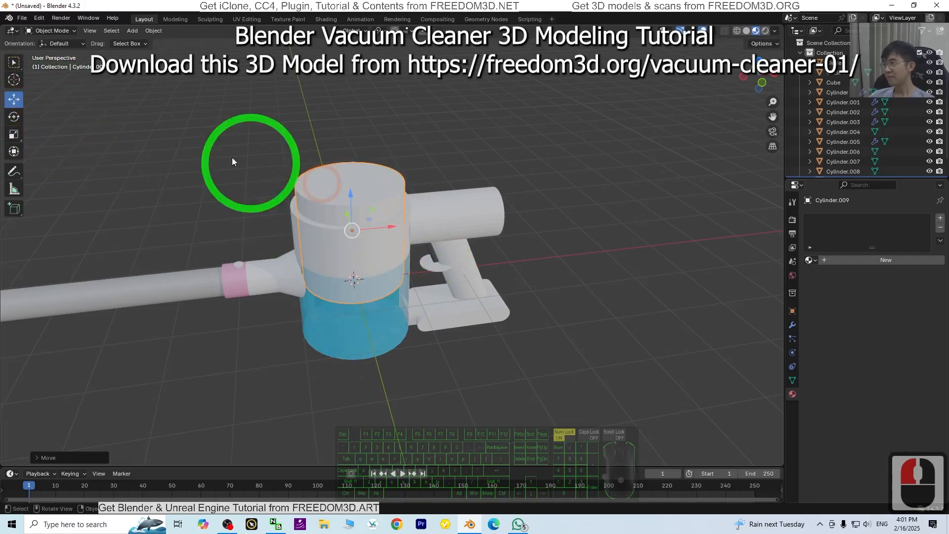
Flatten the new cylinder along Z and set it at the body's top as a low cap
click(14, 135)
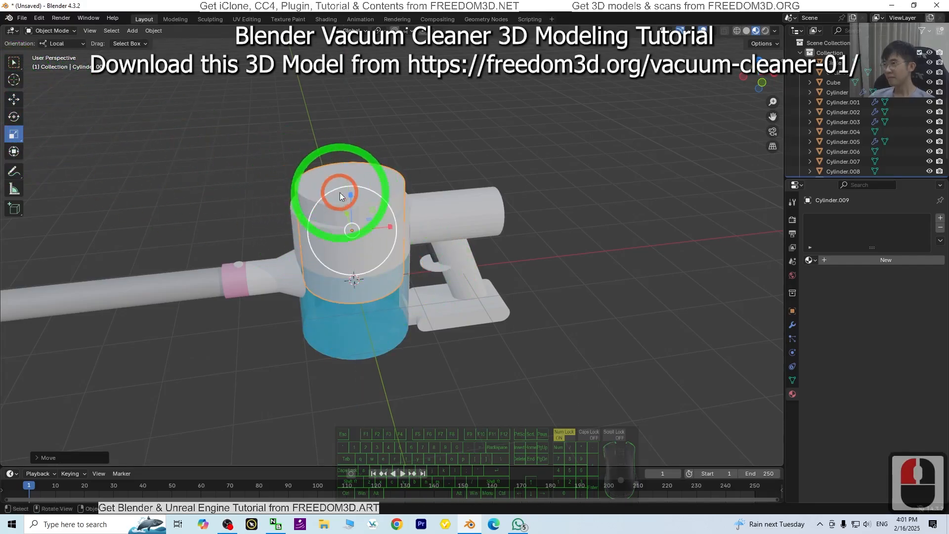
drag(350, 195, 352, 159)
click(15, 99)
click(372, 179)
scroll(417, 144, up, 3)
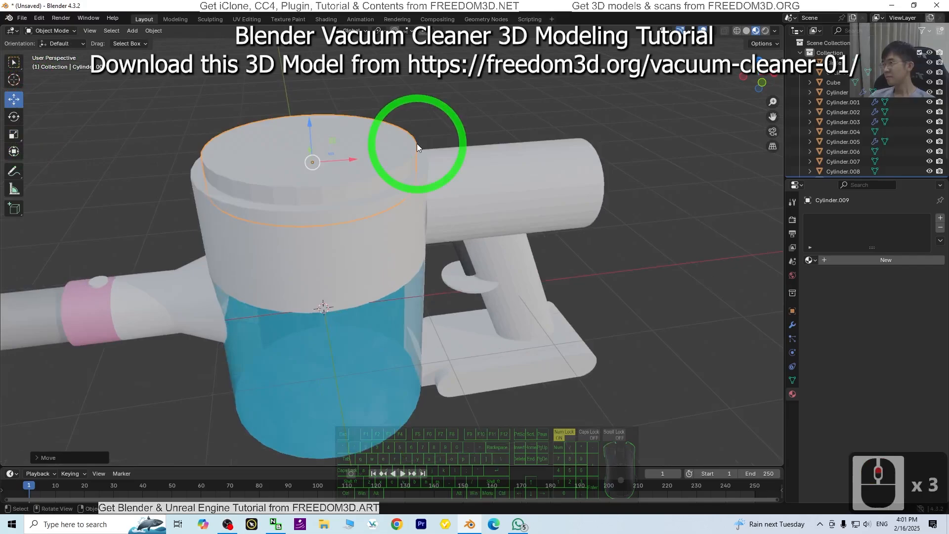
Shrink the cap uniformly to about 0.83 of its size so it sits inside the body's rim
key(s)
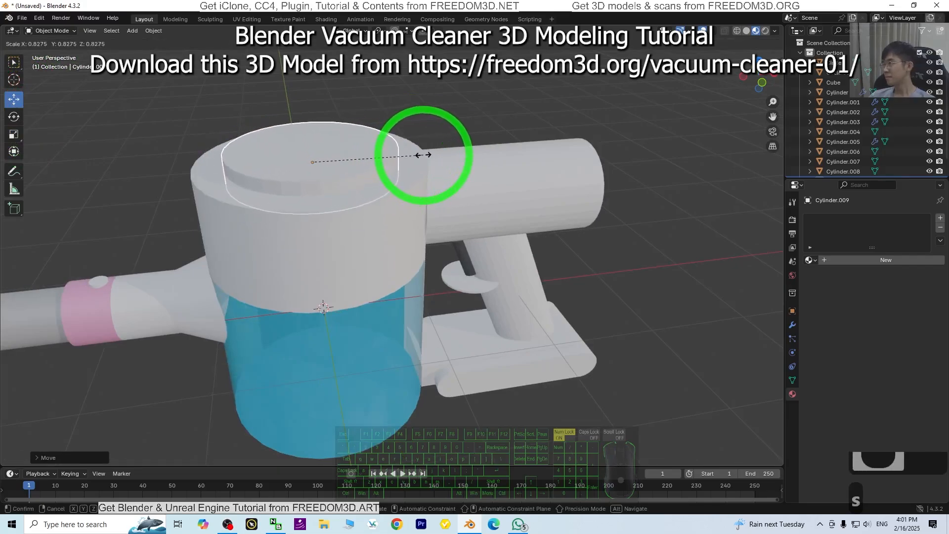
click(428, 153)
middle_drag(424, 153, 388, 127)
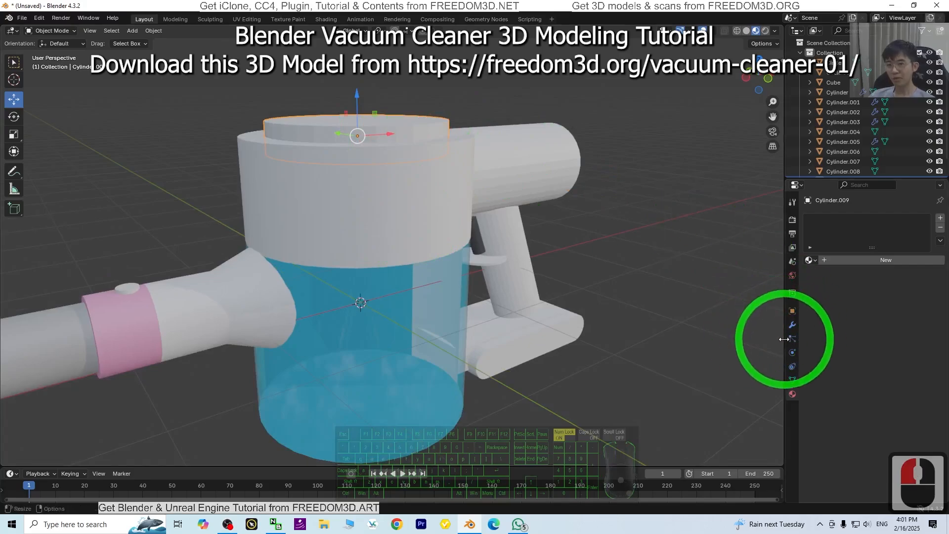
Give the cap a new material with a dark grey base colour, value about 0.136
click(823, 261)
click(899, 323)
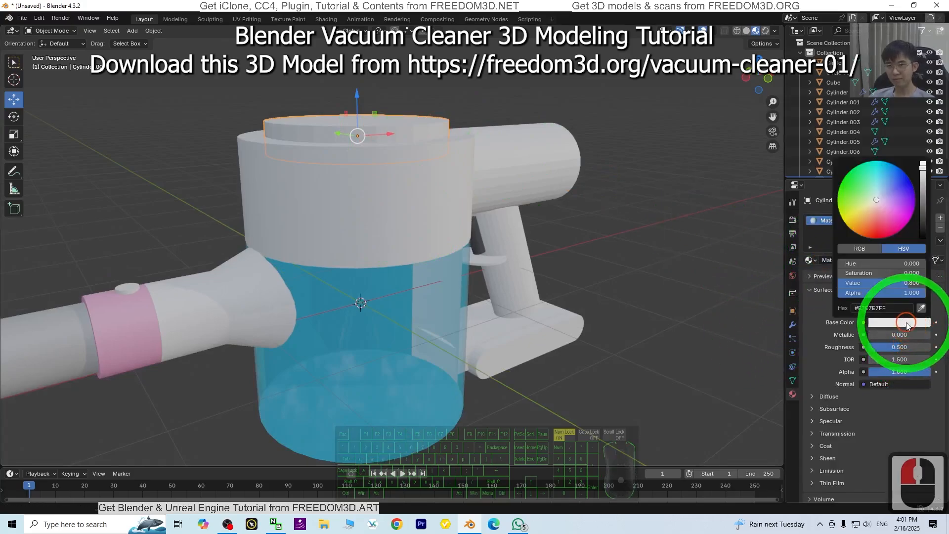
drag(922, 165, 923, 201)
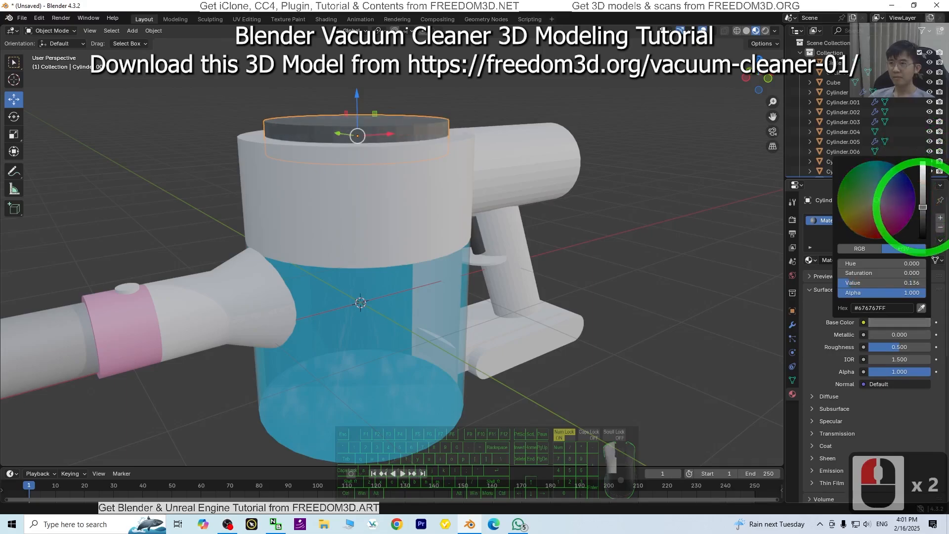
scroll(608, 288, down, 5)
middle_drag(608, 288, 309, 321)
click(408, 354)
scroll(458, 377, down, 3)
scroll(343, 315, up, 2)
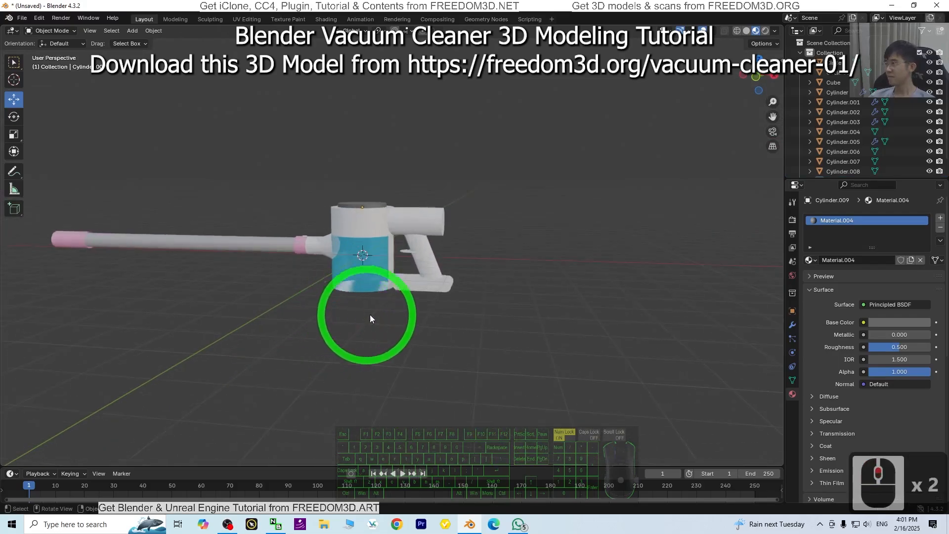
Enlarge the horizontal motor cylinder behind the body uniformly by about 1.13 and lower it slightly
click(423, 220)
scroll(524, 239, up, 3)
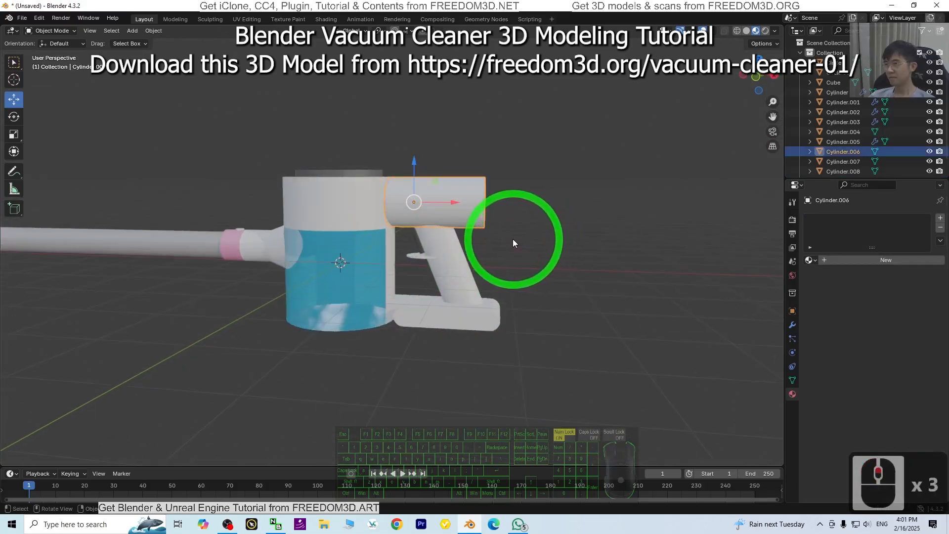
key(s)
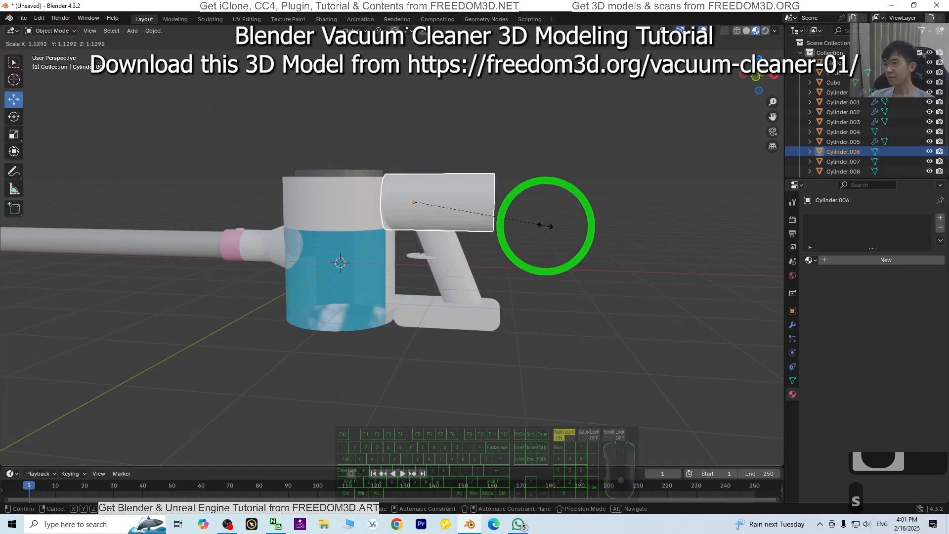
click(545, 227)
middle_drag(544, 227, 441, 200)
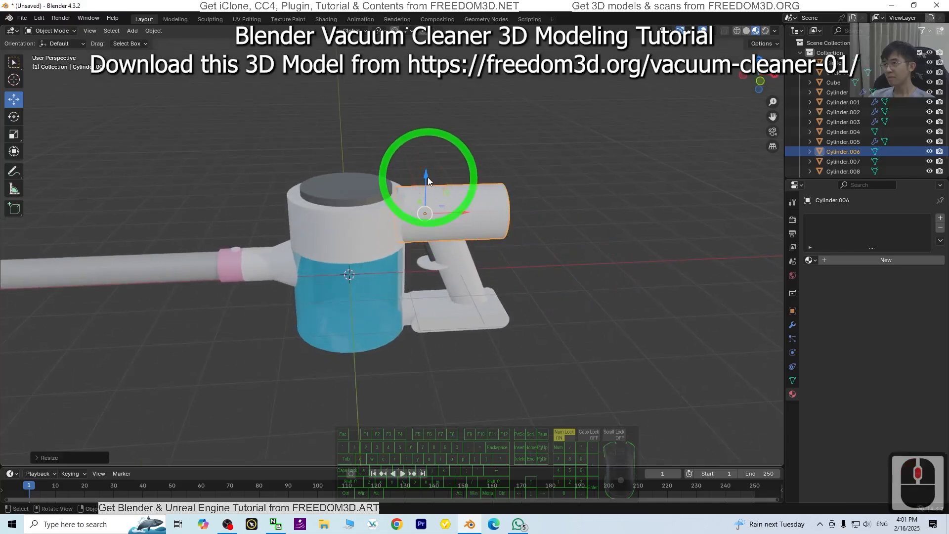
drag(426, 176, 426, 182)
Examine the model from the body to the tube's free end and compare it with the floor head in the reference photo
middle_drag(500, 322, 381, 303)
scroll(519, 239, up, 3)
middle_drag(519, 239, 494, 362)
scroll(500, 276, up, 2)
scroll(495, 362, down, 4)
shift+middle_drag(343, 367, 596, 291)
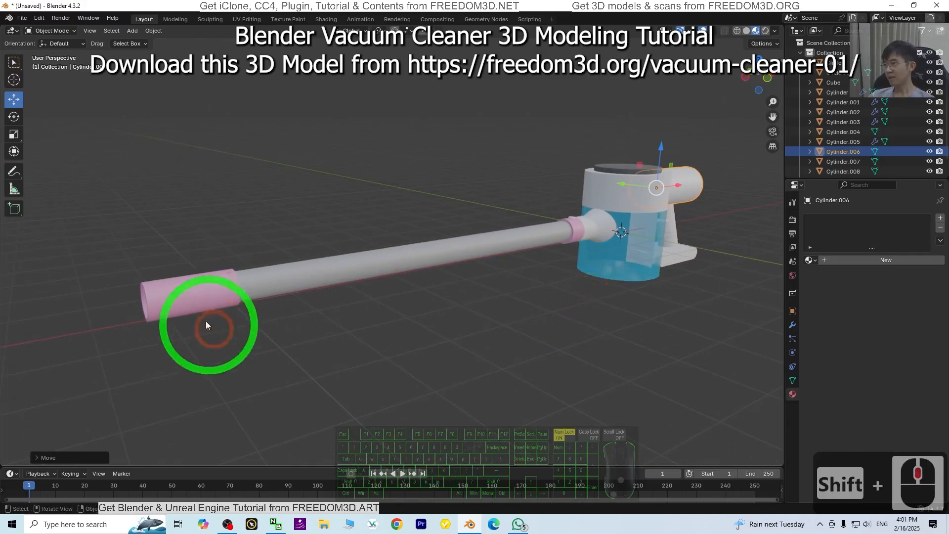
scroll(174, 303, down, 2)
drag(0, 145, 514, 2)
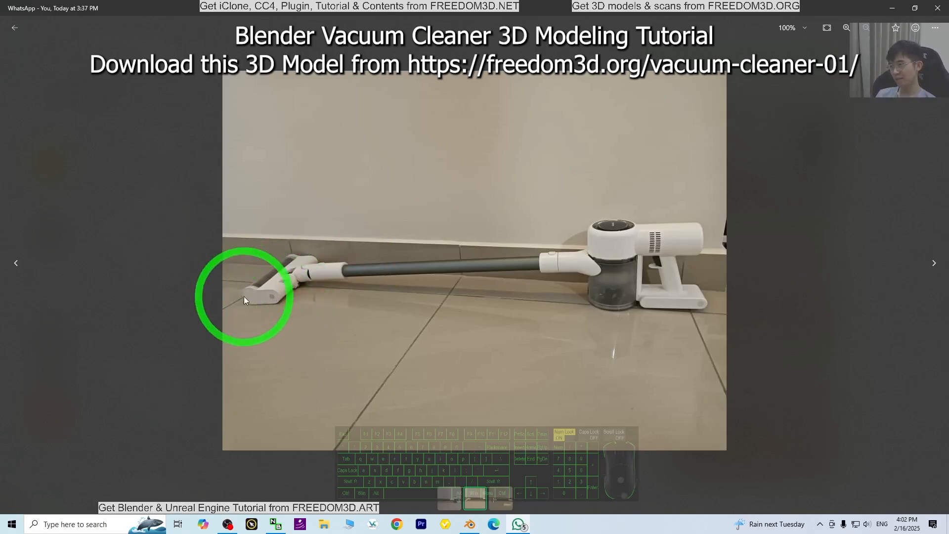
drag(685, 3, 0, 98)
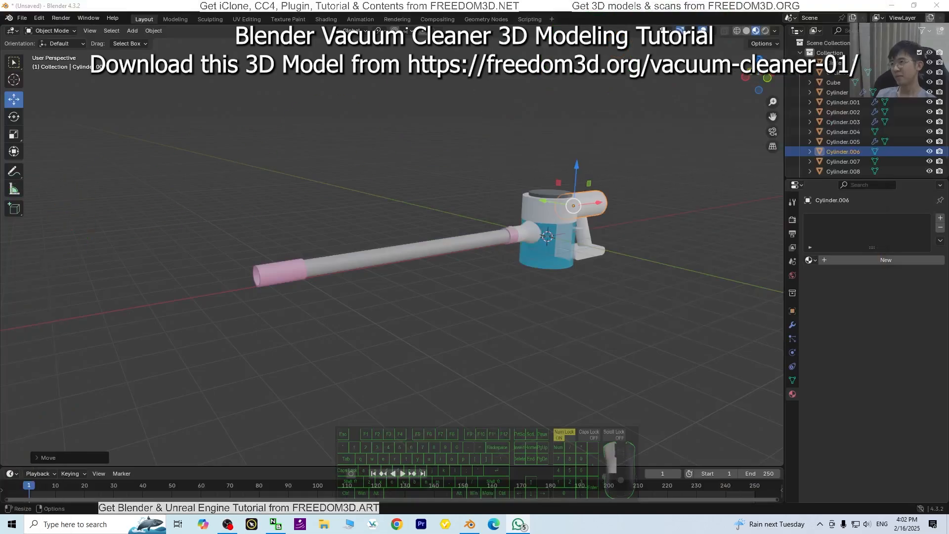
Add another cylinder at the origin and set its X rotation to 90° so it lies crosswise to the tube
click(133, 31)
mouse_move(153, 42)
click(235, 94)
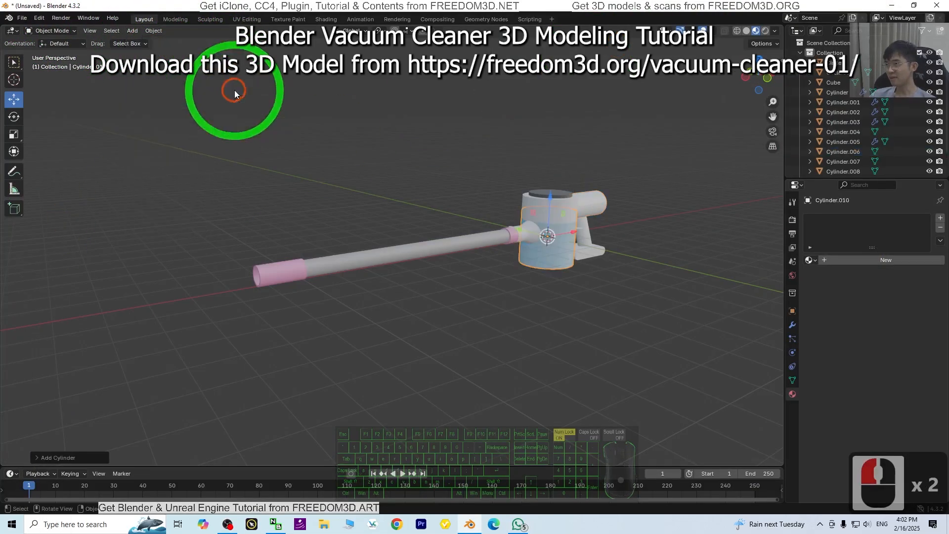
scroll(692, 255, up, 3)
scroll(694, 277, down, 3)
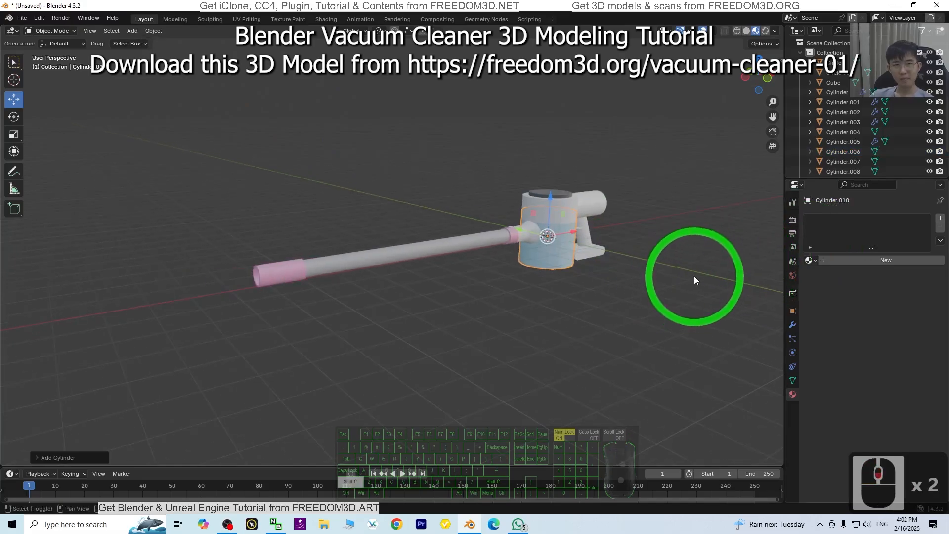
middle_drag(695, 281, 672, 291)
click(14, 116)
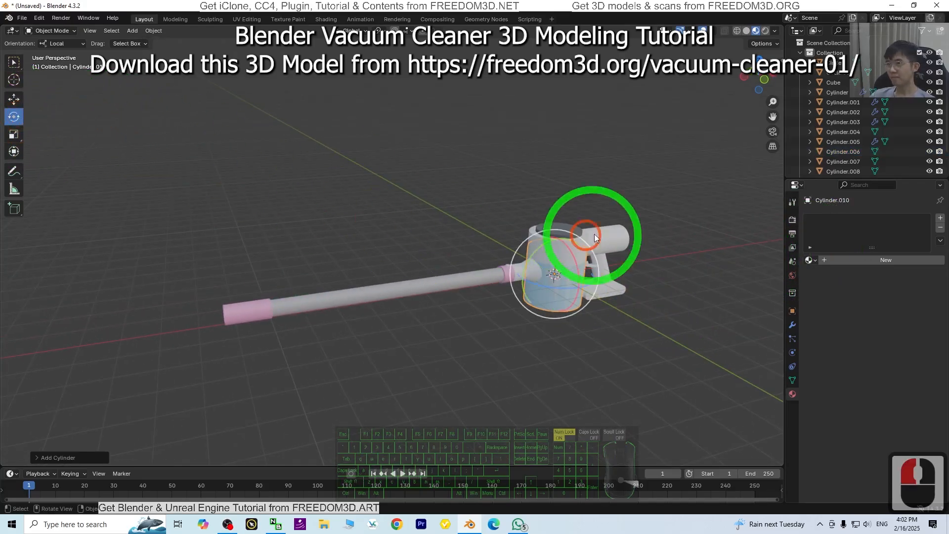
drag(568, 253, 577, 259)
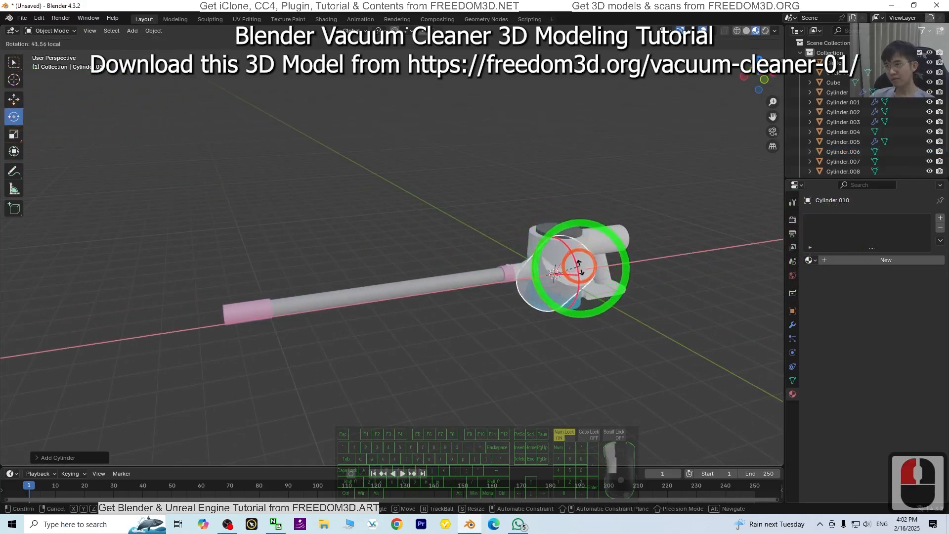
click(793, 311)
double_click(885, 281)
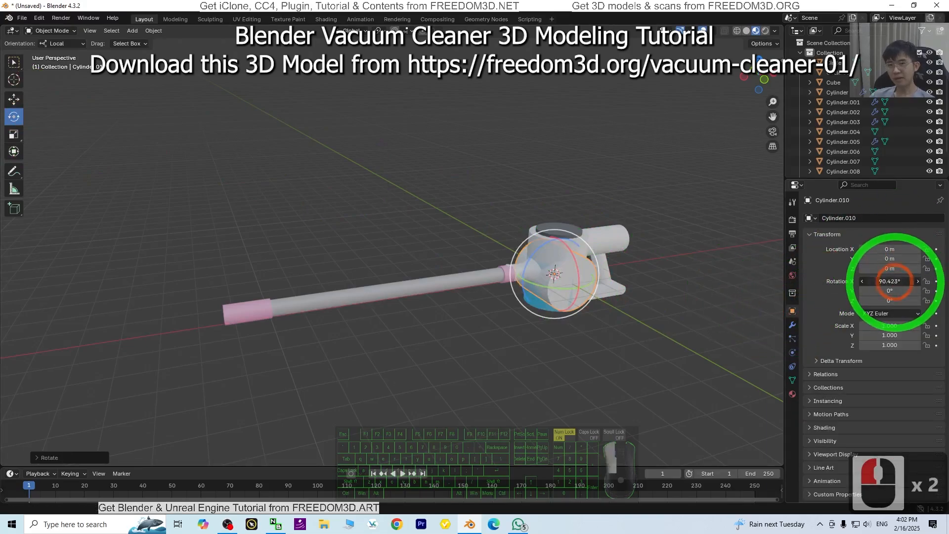
text(90)
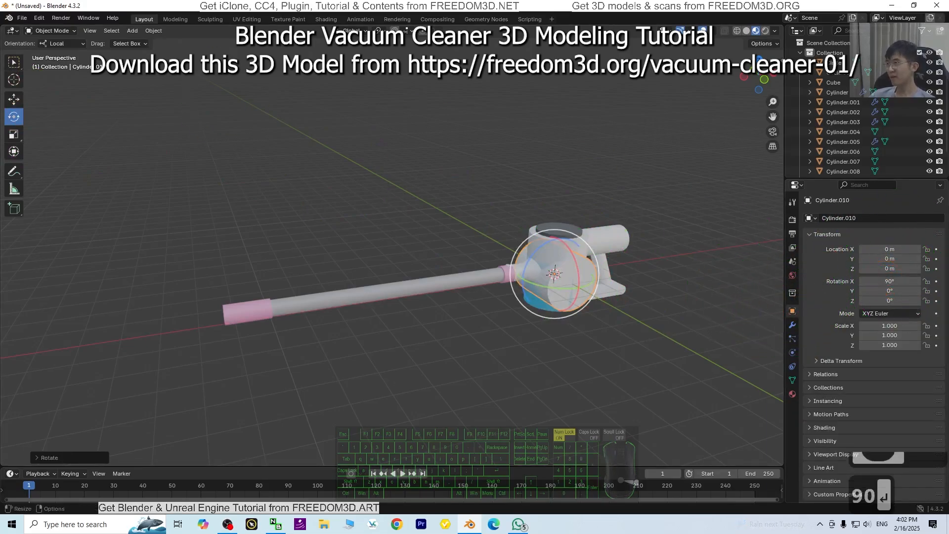
Move the crosswise cylinder along X to about -12.291 m, beyond the tube's pink end
click(13, 101)
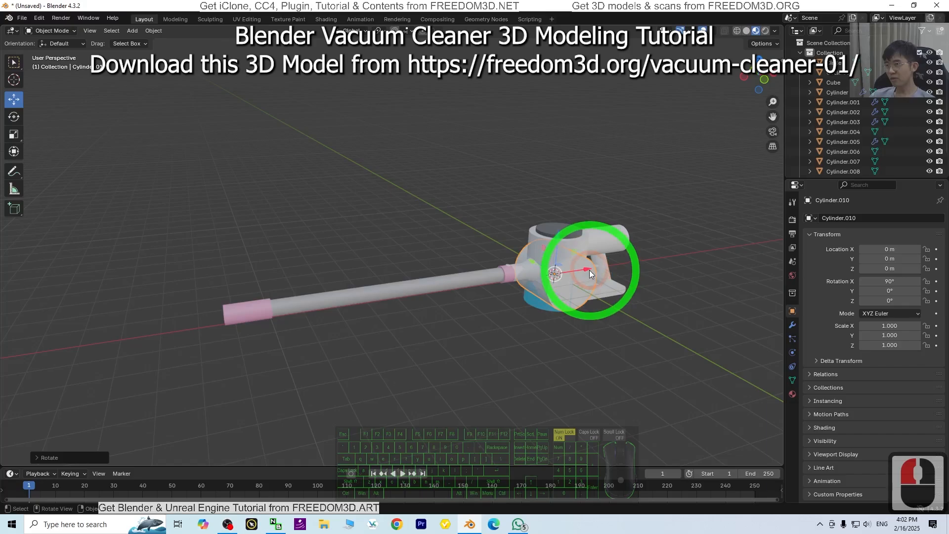
drag(589, 269, 213, 278)
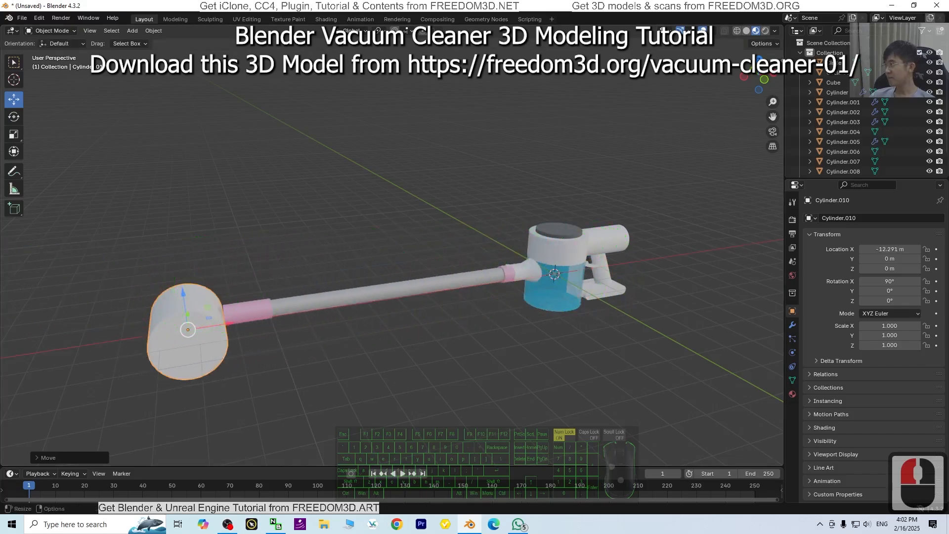
scroll(223, 230, up, 2)
scroll(207, 309, down, 1)
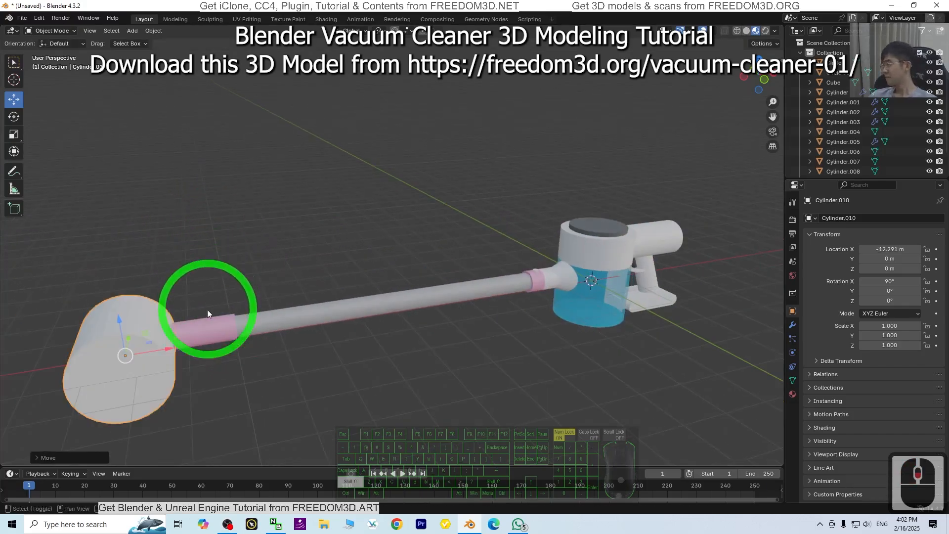
shift+middle_drag(214, 319, 290, 290)
scroll(361, 321, up, 2)
scroll(297, 331, down, 1)
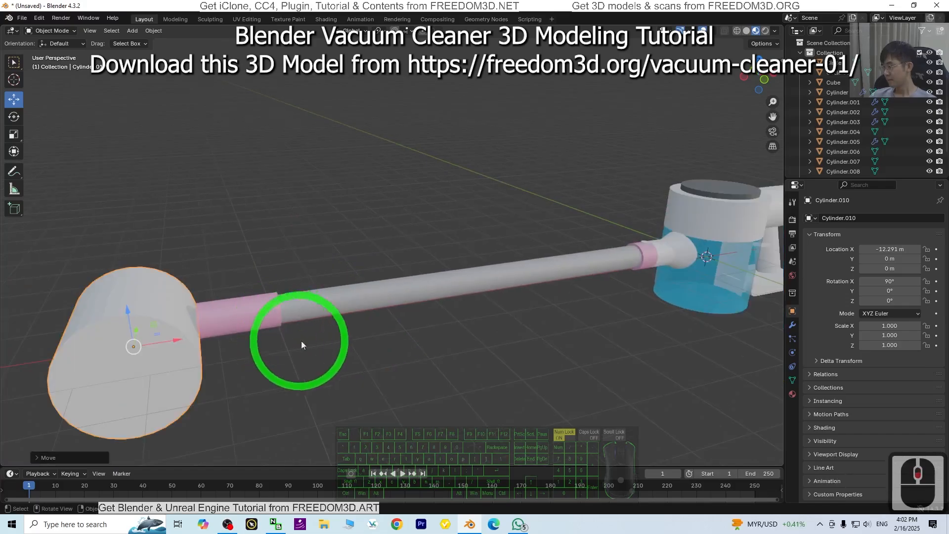
Scale the crosswise cylinder uniformly to about 0.384 and move it along X to about -11.401 m, against the pink tube end
key(s)
click(158, 338)
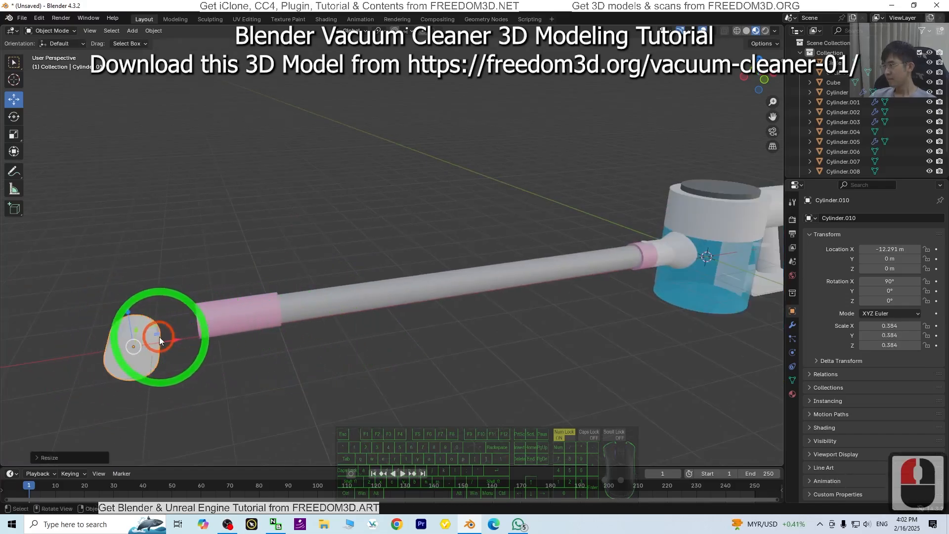
key(g)
key(x)
click(233, 339)
middle_drag(303, 364, 275, 346)
In front view, raise the crosswise cylinder to about Z 0.272 m to line it up with the tube
click(759, 78)
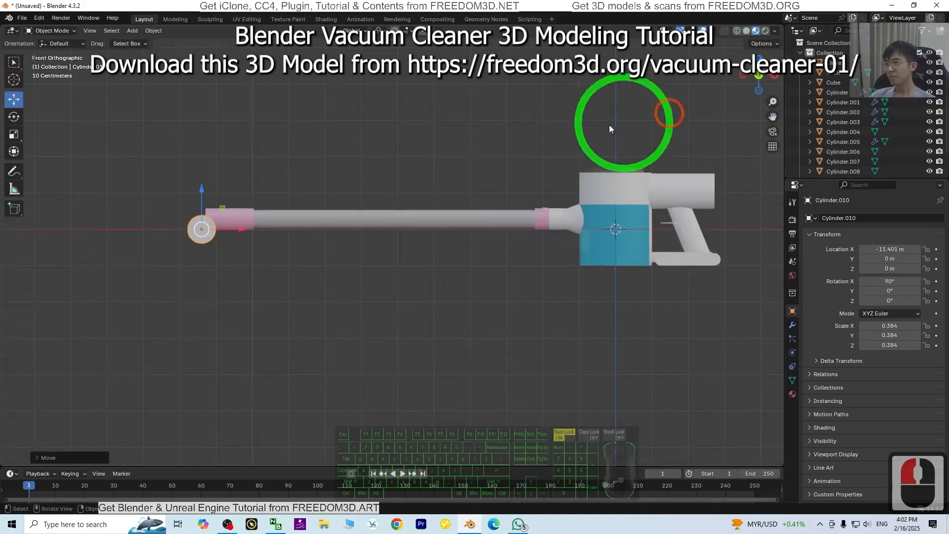
scroll(237, 187, up, 3)
scroll(227, 196, down, 2)
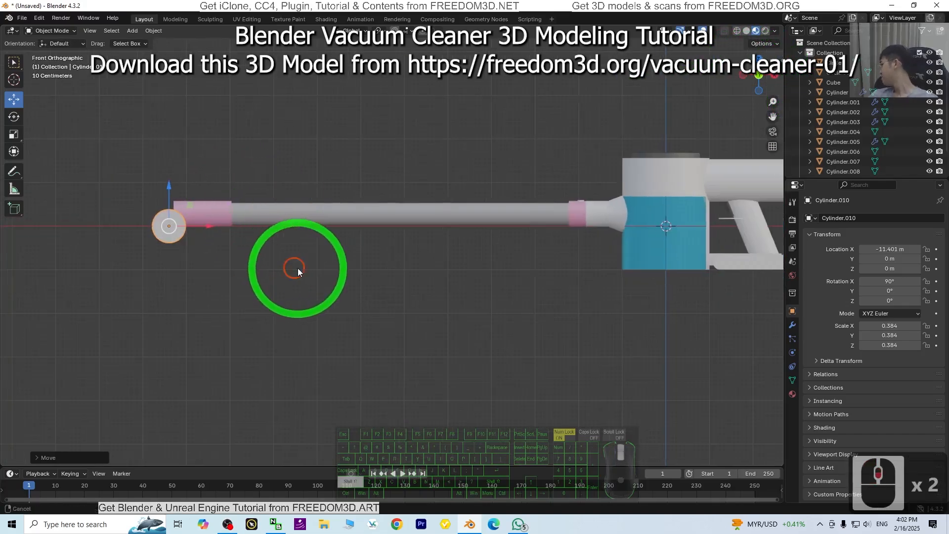
shift+middle_drag(298, 268, 347, 290)
drag(222, 202, 222, 189)
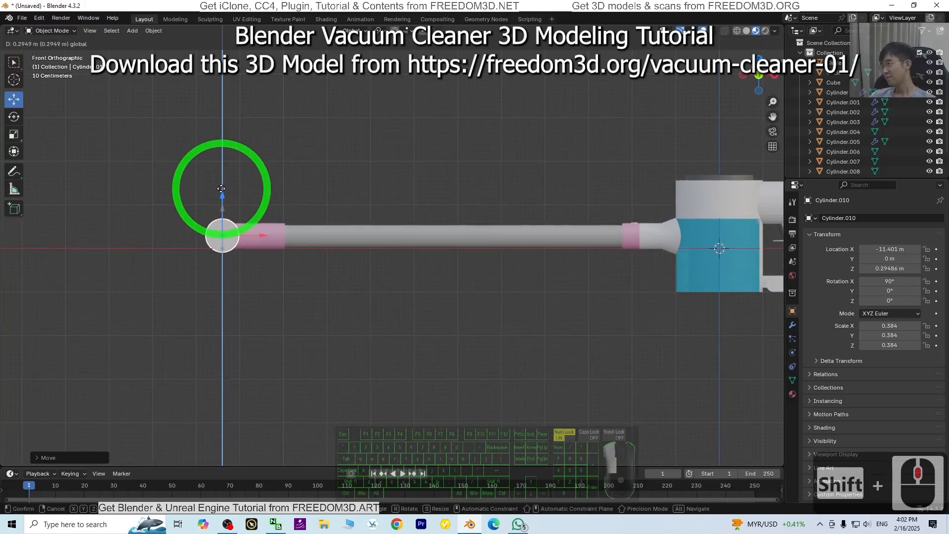
drag(221, 190, 221, 190)
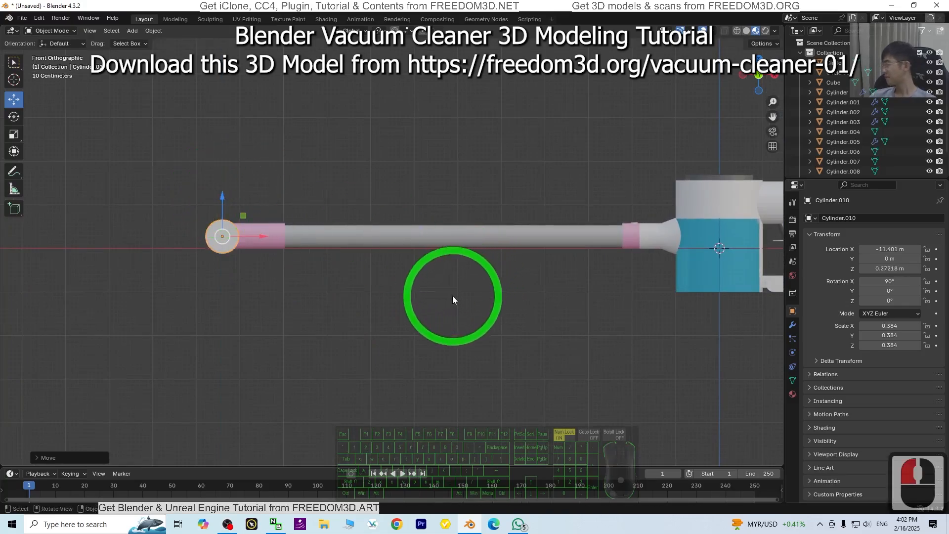
Put the crosswise cylinder into Edit Mode and show it as wireframe in front view
scroll(218, 203, up, 2)
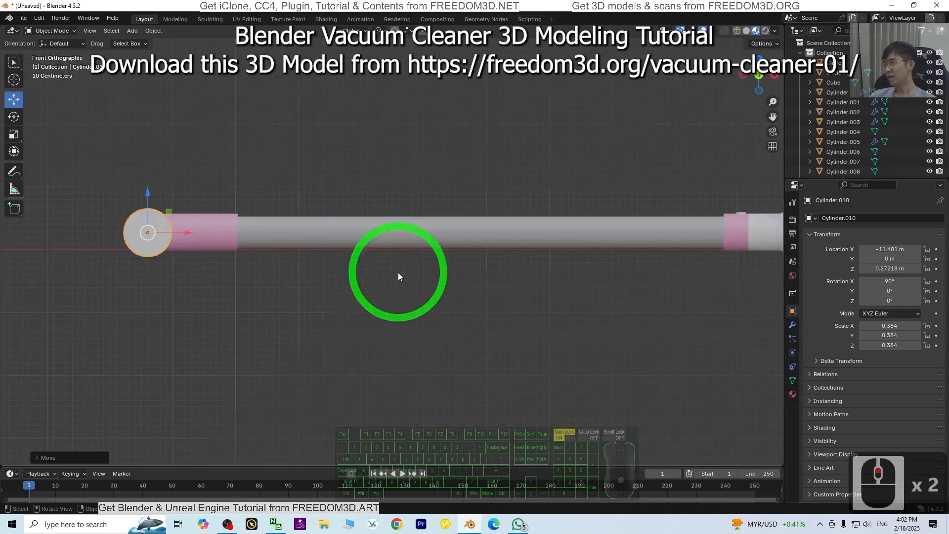
middle_drag(399, 272, 270, 348)
middle_drag(517, 322, 467, 345)
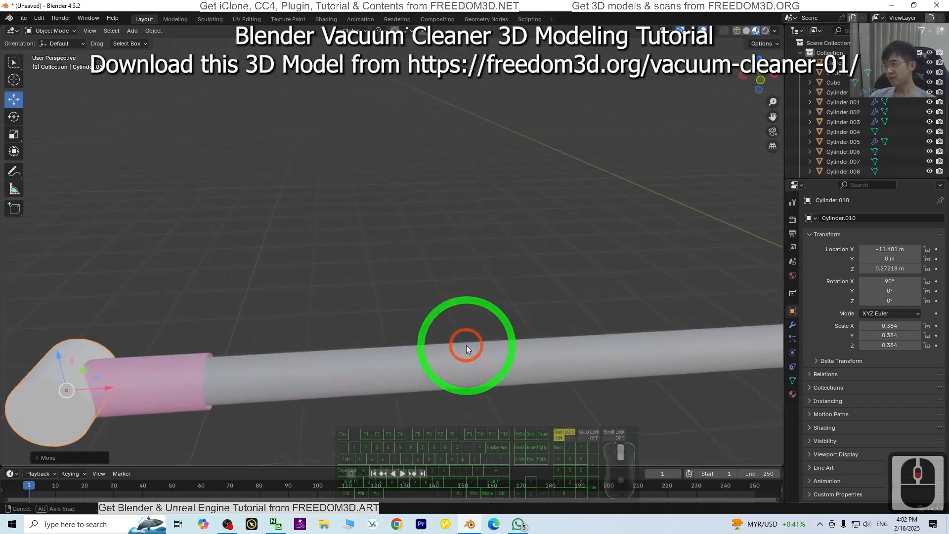
shift+middle_drag(307, 377, 416, 331)
click(45, 31)
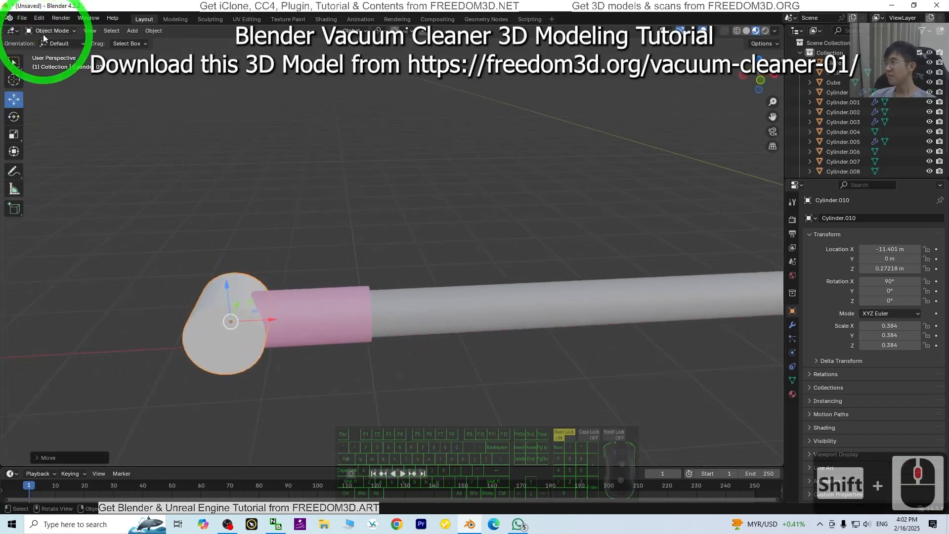
click(54, 53)
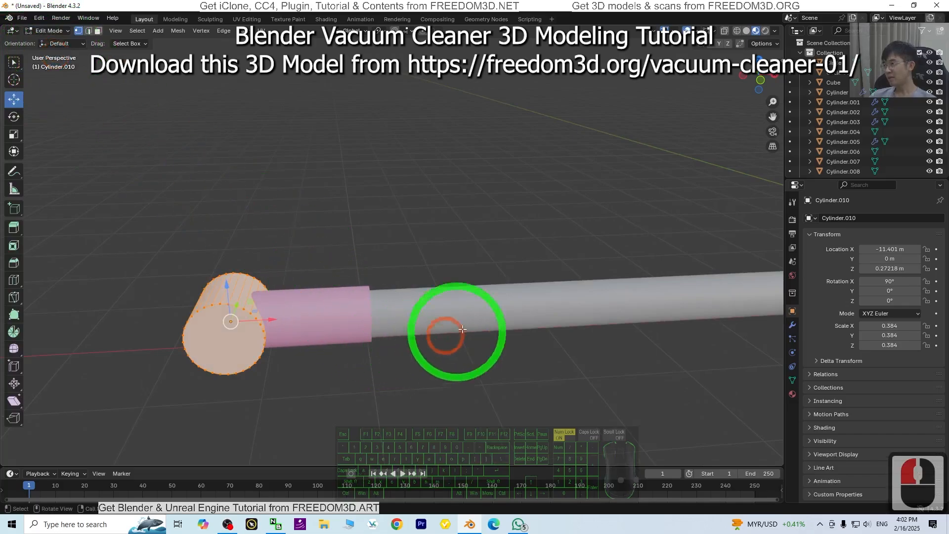
click(737, 31)
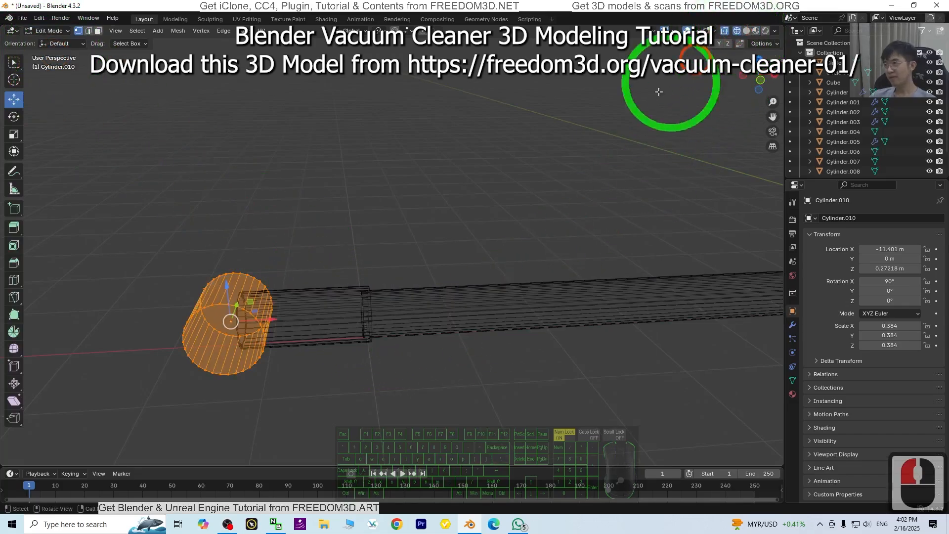
click(759, 89)
Extrude the cylinder's outer half of vertices along negative X into an elongated rounded joint, and return to Material Preview shading
scroll(363, 149, up, 6)
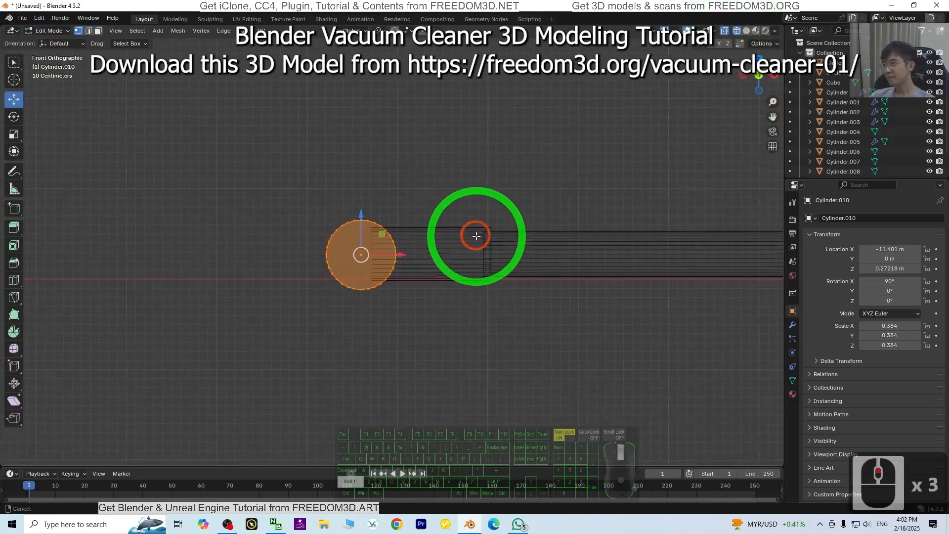
drag(184, 141, 340, 379)
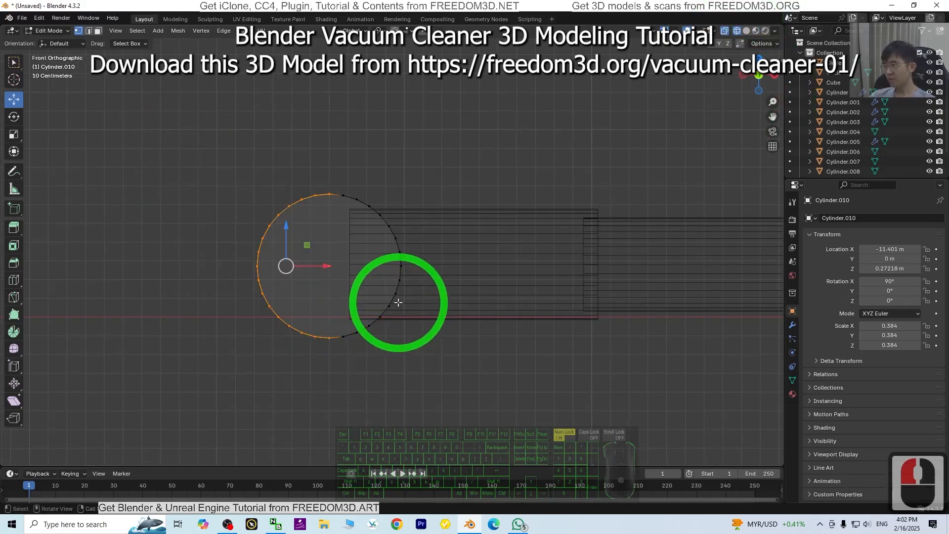
key(e)
click(202, 318)
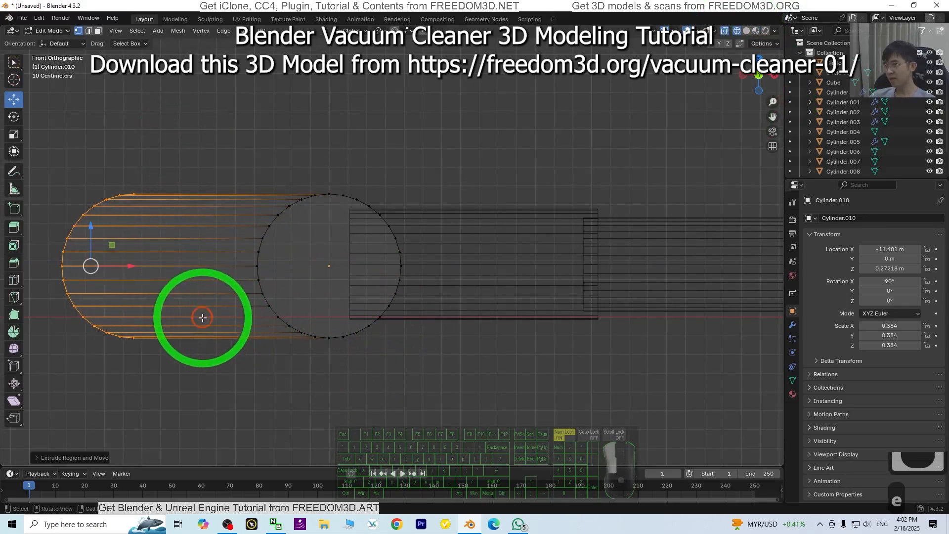
scroll(502, 286, down, 3)
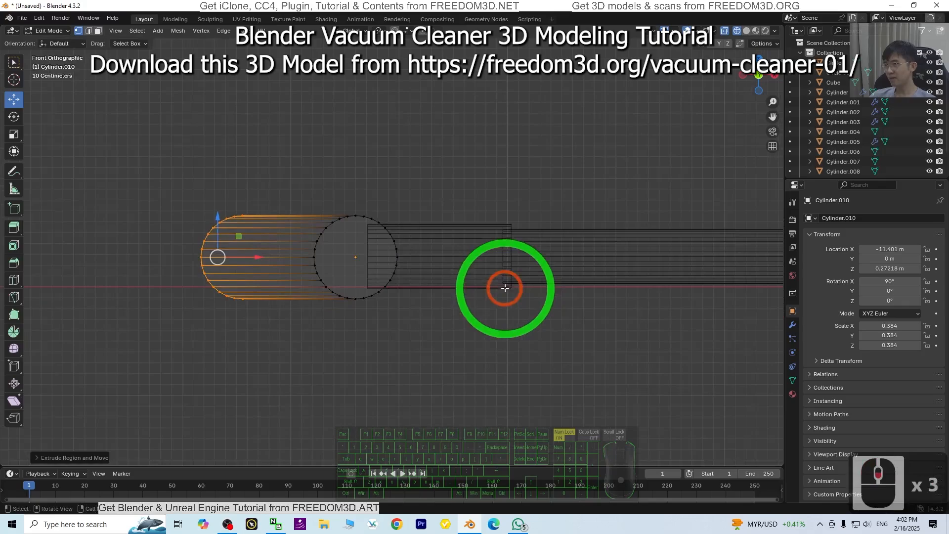
click(756, 32)
mouse_move(562, 201)
middle_down()
mouse_move(587, 214)
mouse_move(584, 251)
middle_up()
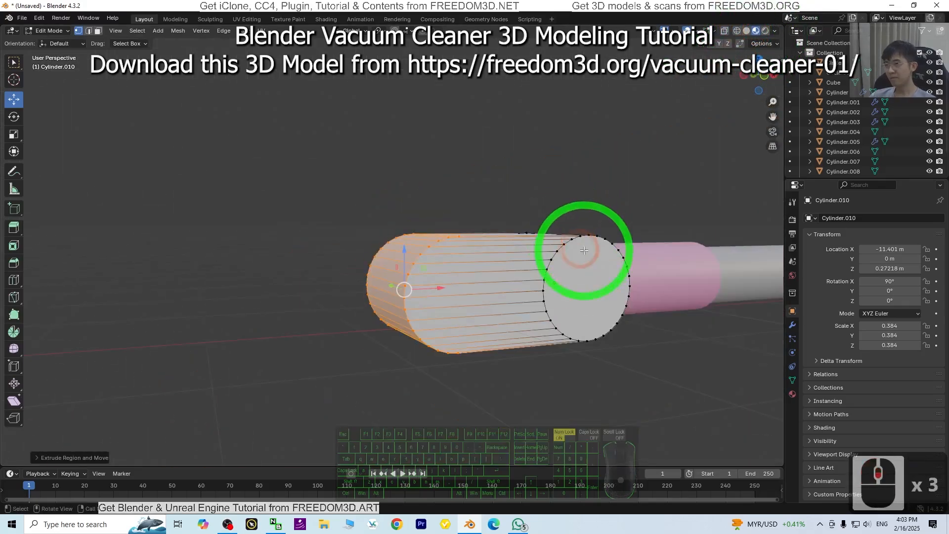
Shorten the joint slightly by moving its extruded rounded end along X toward the tube
scroll(628, 301, down, 2)
middle_drag(627, 301, 506, 245)
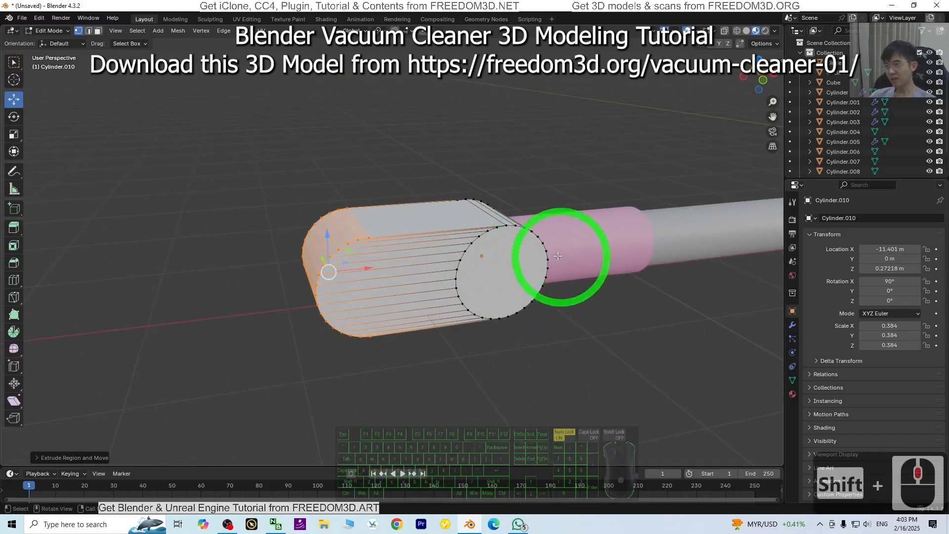
scroll(558, 255, down, 3)
middle_drag(600, 276, 588, 267)
scroll(445, 222, up, 2)
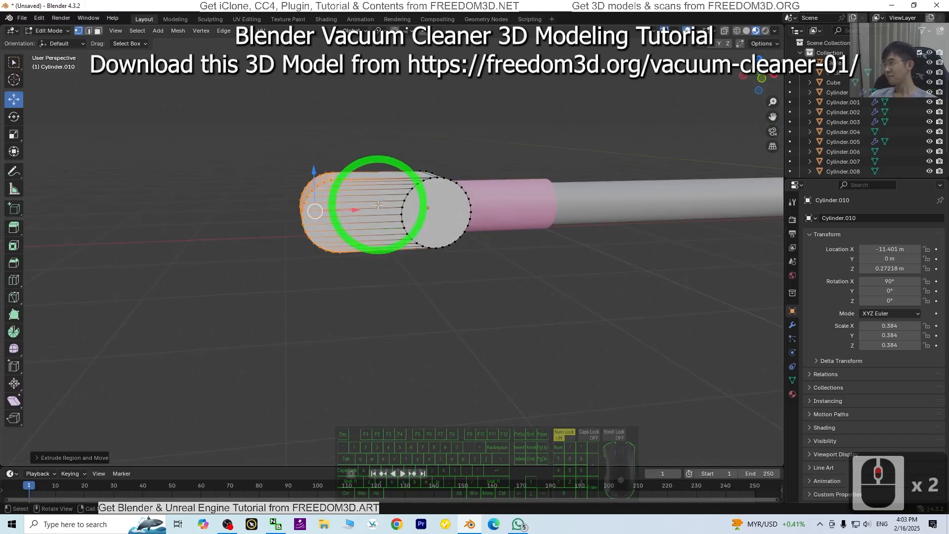
drag(356, 209, 378, 220)
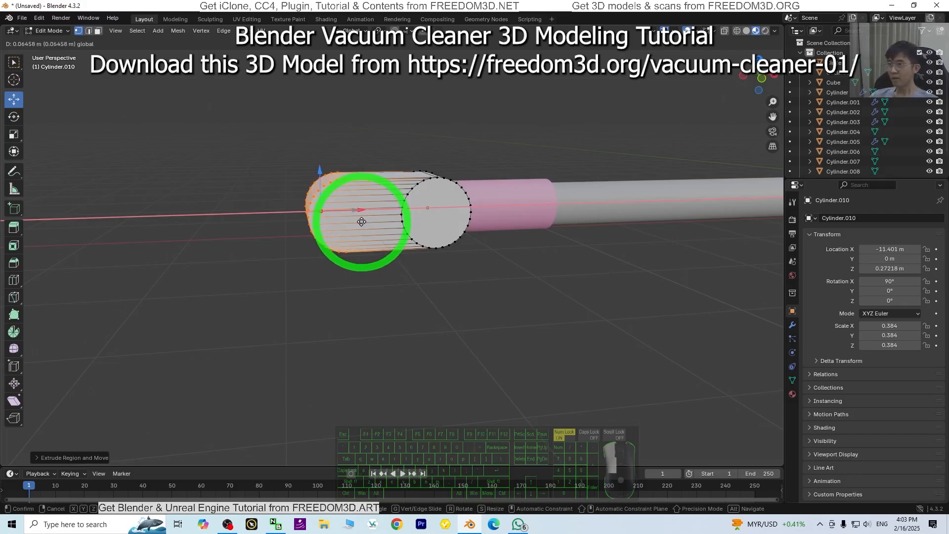
drag(362, 221, 365, 222)
Check the joint's proportions against the whole vacuum cleaner from the front and in perspective, and return to Object Mode
click(761, 78)
scroll(566, 184, down, 4)
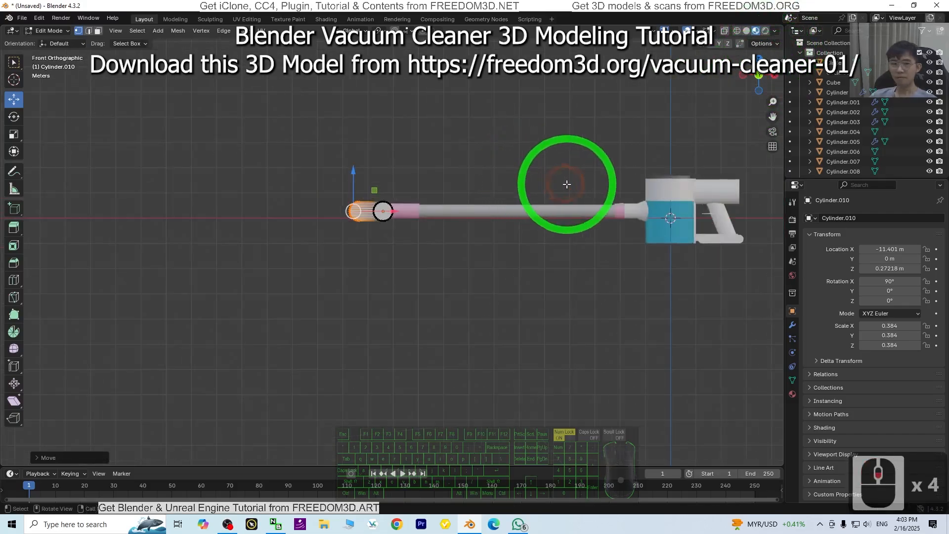
shift+middle_drag(567, 184, 466, 282)
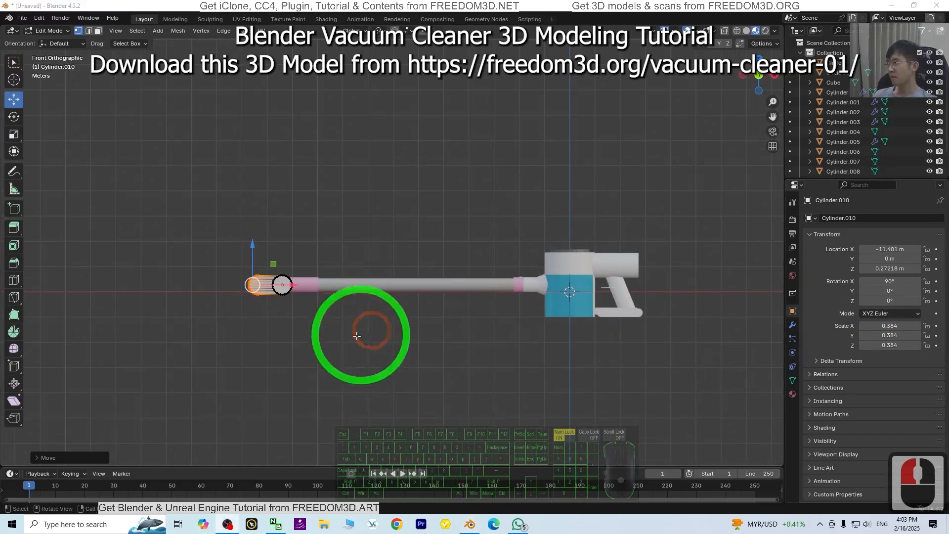
scroll(212, 275, up, 4)
middle_drag(255, 373, 367, 345)
scroll(451, 292, down, 7)
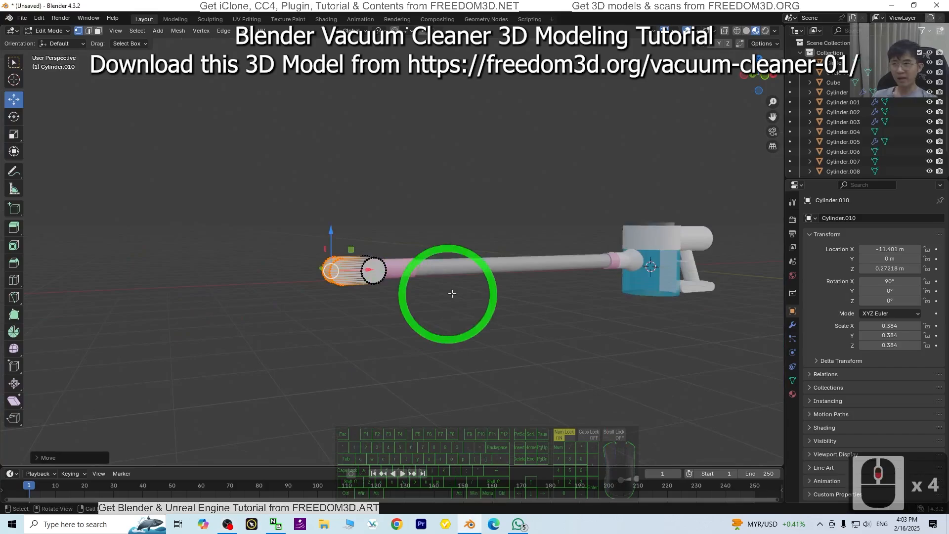
scroll(568, 284, up, 2)
click(48, 31)
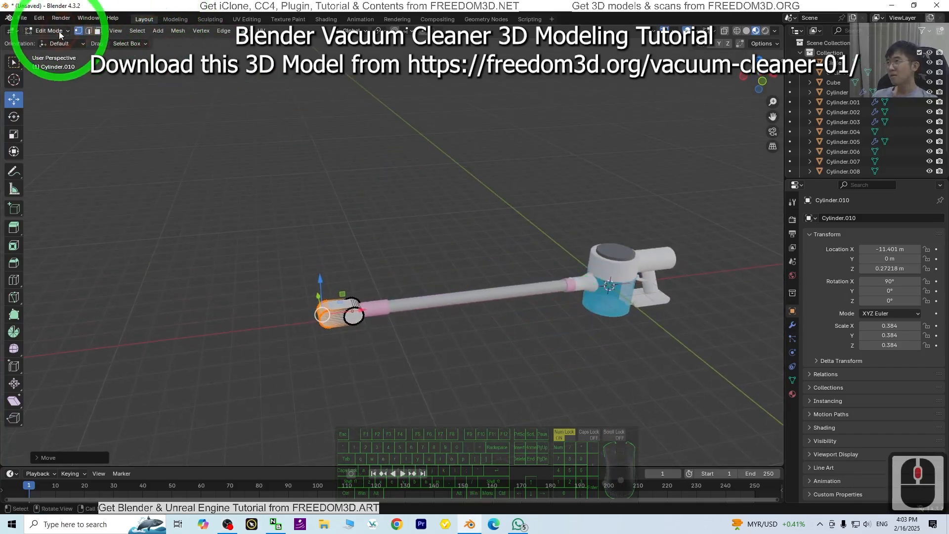
click(49, 42)
Add another mesh cylinder at the origin
scroll(262, 387, up, 3)
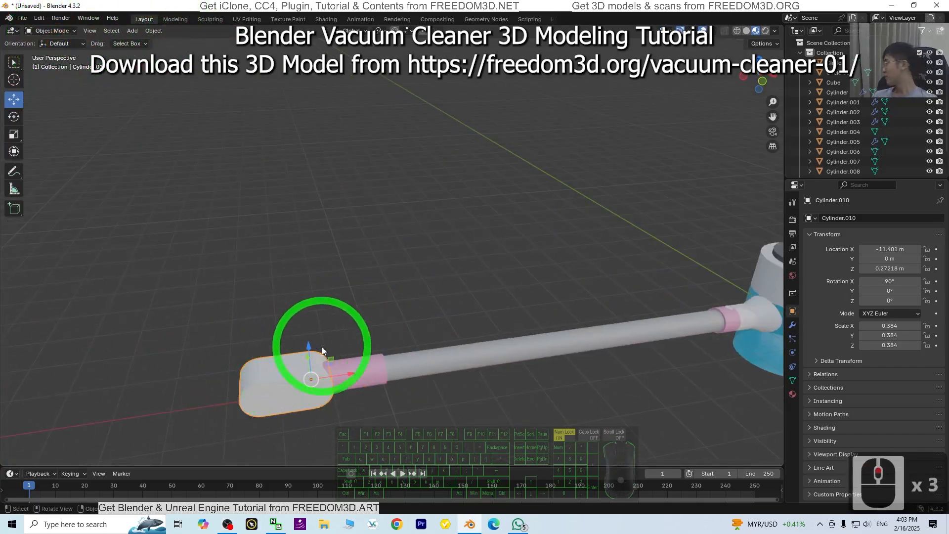
click(132, 30)
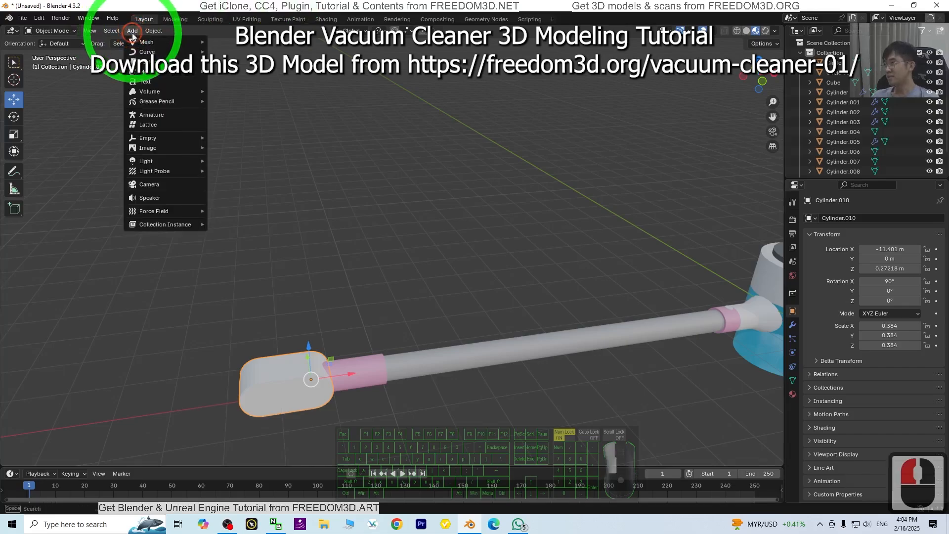
mouse_move(141, 43)
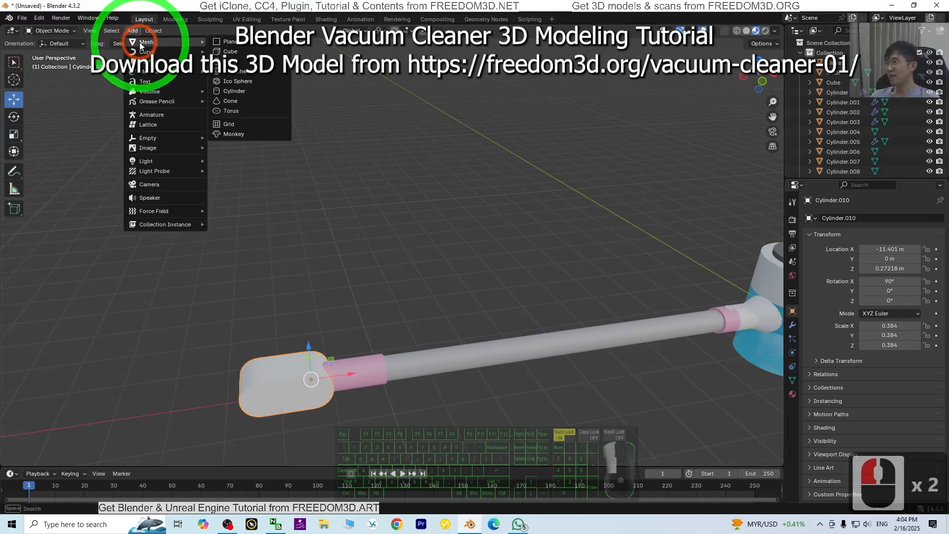
click(234, 91)
scroll(645, 262, down, 5)
shift+middle_drag(617, 323, 538, 303)
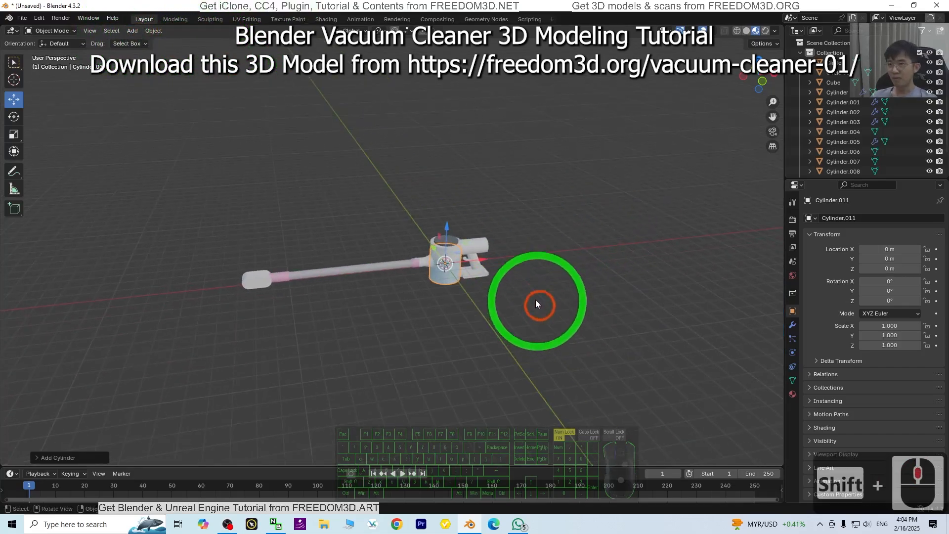
Rotate the new cylinder to 90° on X so it lies crosswise to the tube
scroll(499, 272, up, 3)
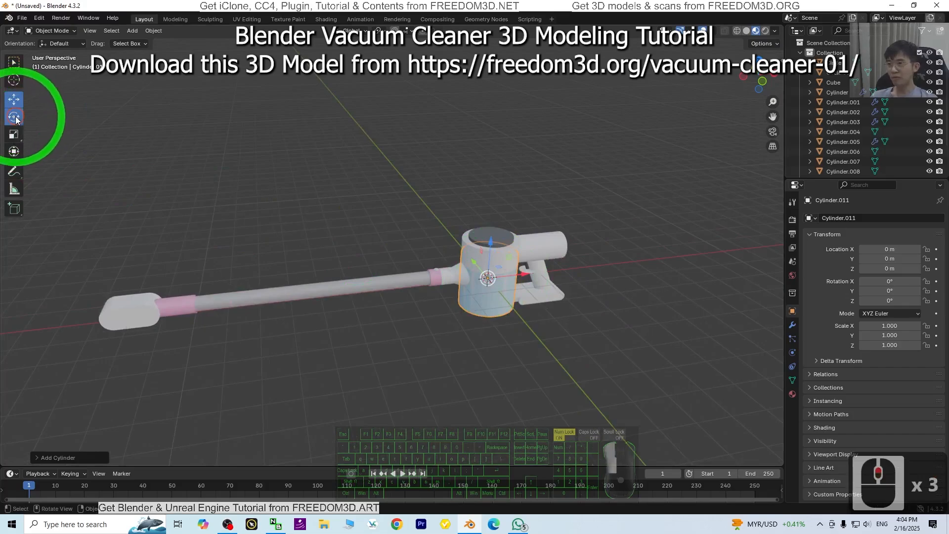
drag(497, 257, 534, 260)
double_click(887, 281)
text(9)
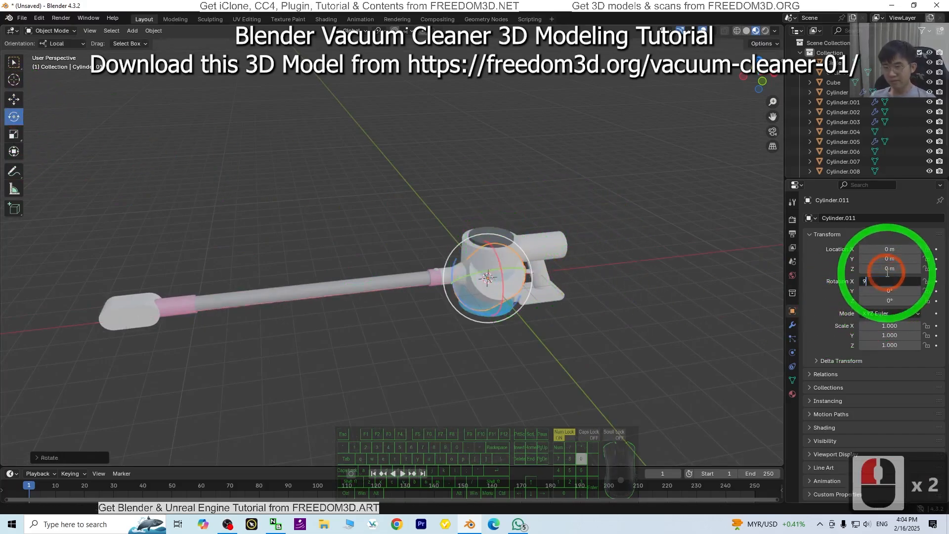
text(0)
key(Return)
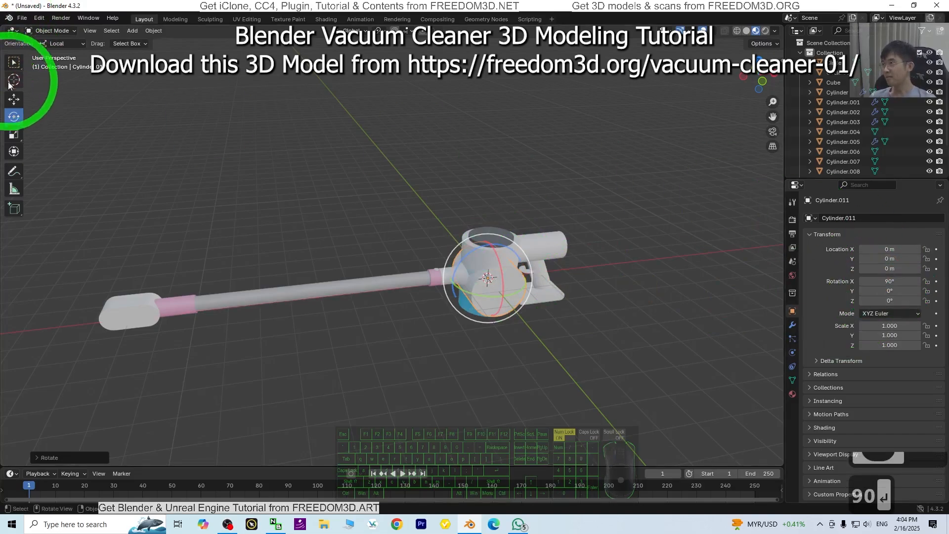
Move the new cylinder along X to about -12.906 m, beyond the joint, and scale it uniformly to about 0.547
click(14, 100)
drag(530, 273, 151, 316)
middle_drag(151, 316, 391, 343)
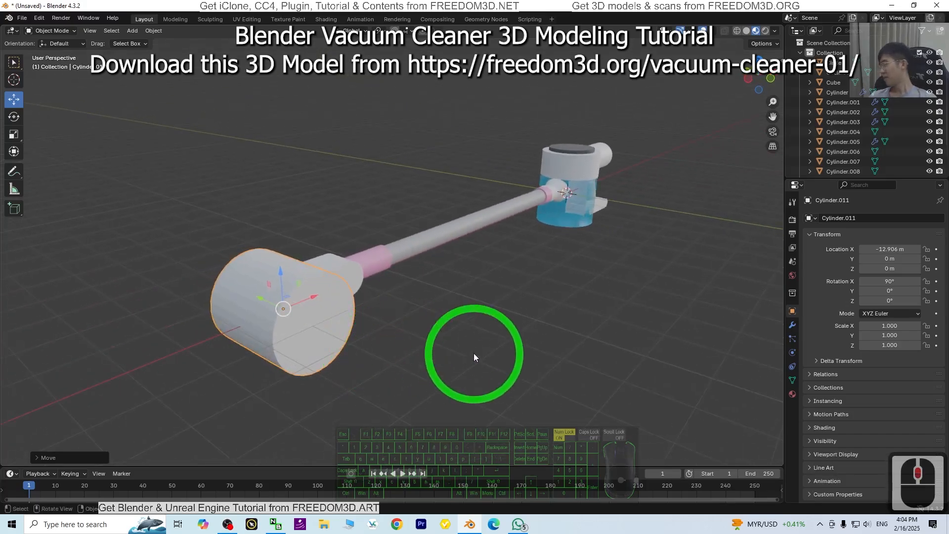
key(s)
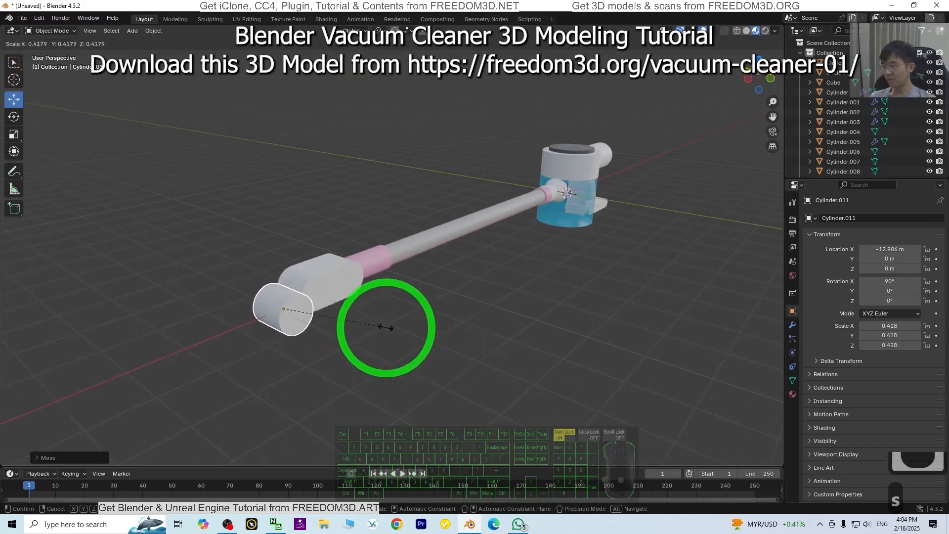
click(418, 329)
middle_drag(418, 328, 529, 348)
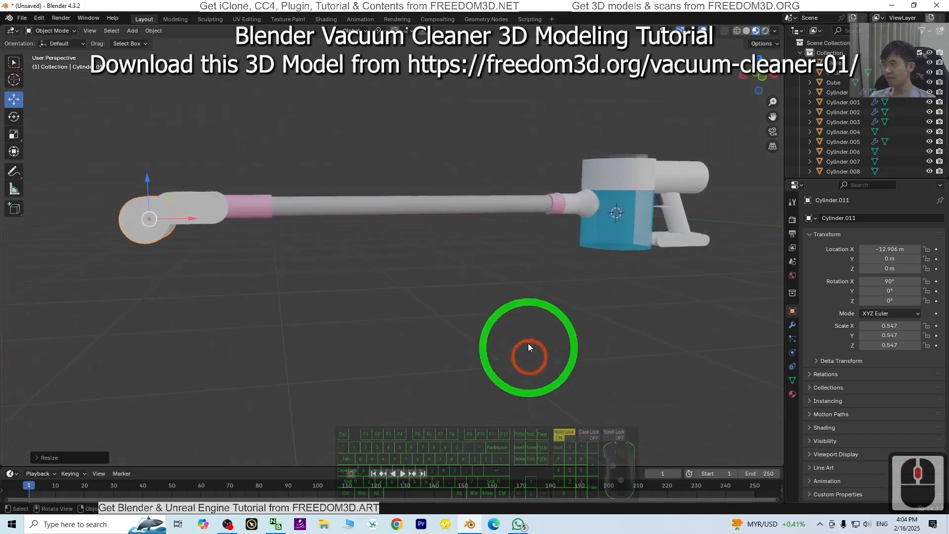
In front view, align the new cylinder with the joint's outer end at about X -12.649 m and Z 0.306 m
click(762, 77)
scroll(305, 192, up, 3)
shift+middle_drag(268, 267, 472, 363)
scroll(229, 248, up, 3)
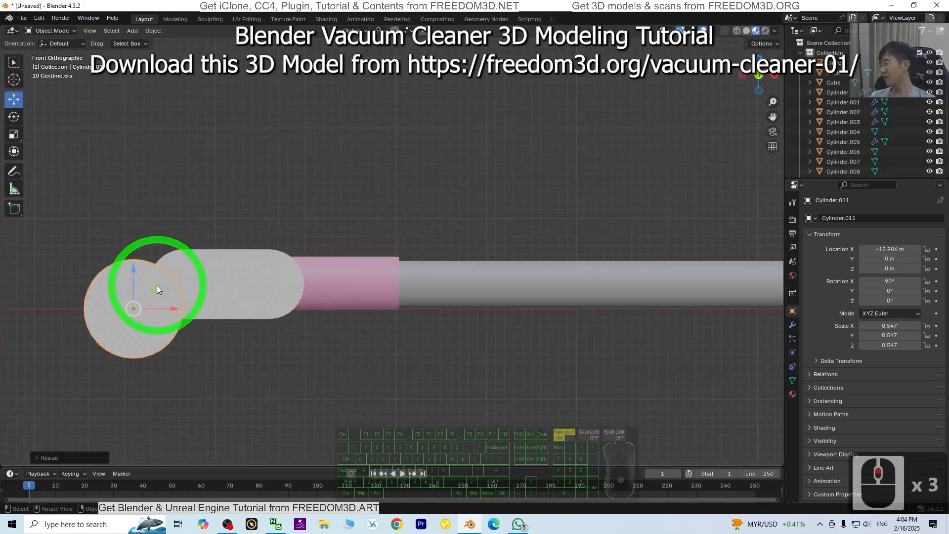
drag(155, 286, 169, 246)
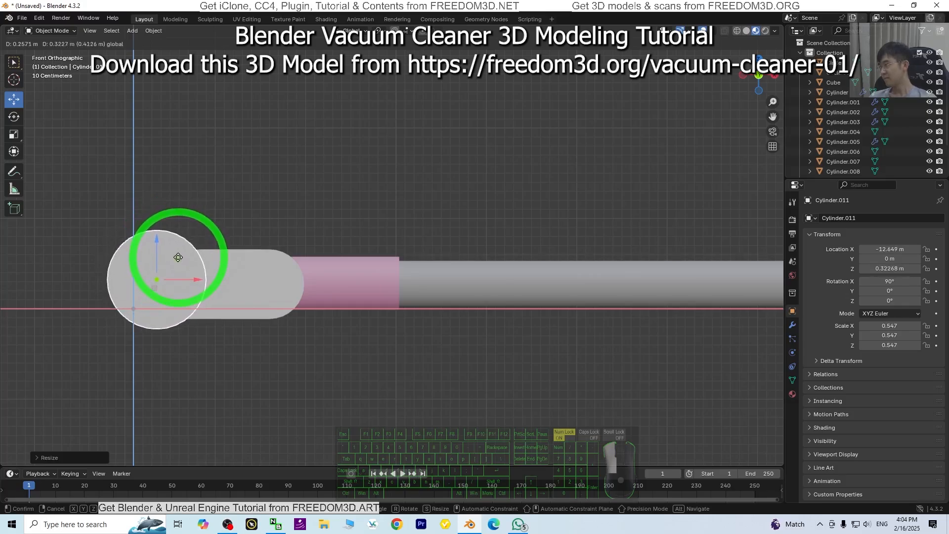
drag(178, 259, 178, 259)
Inspect the end cylinder's width beside the joint and check the joint's scale values
scroll(565, 317, down, 4)
middle_drag(565, 317, 606, 349)
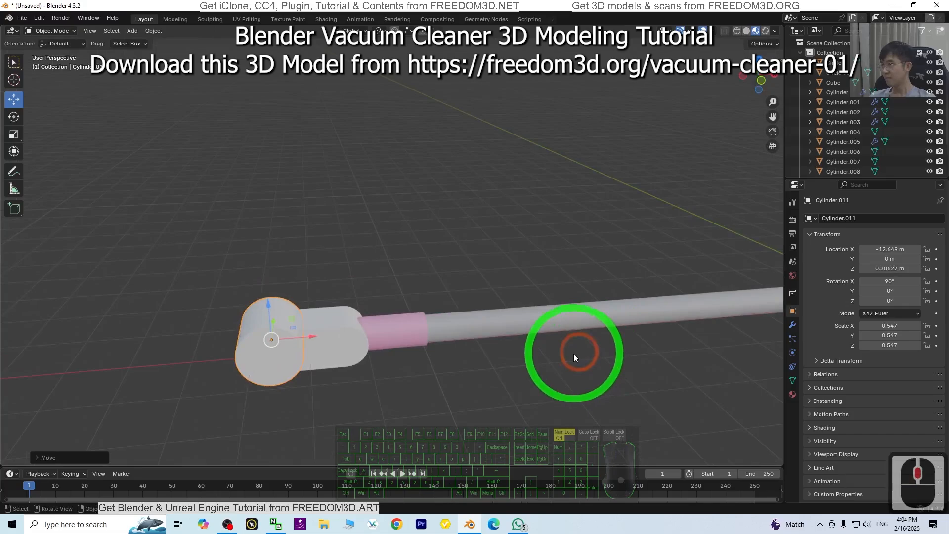
scroll(568, 360, down, 2)
middle_drag(597, 394, 324, 232)
scroll(366, 236, up, 2)
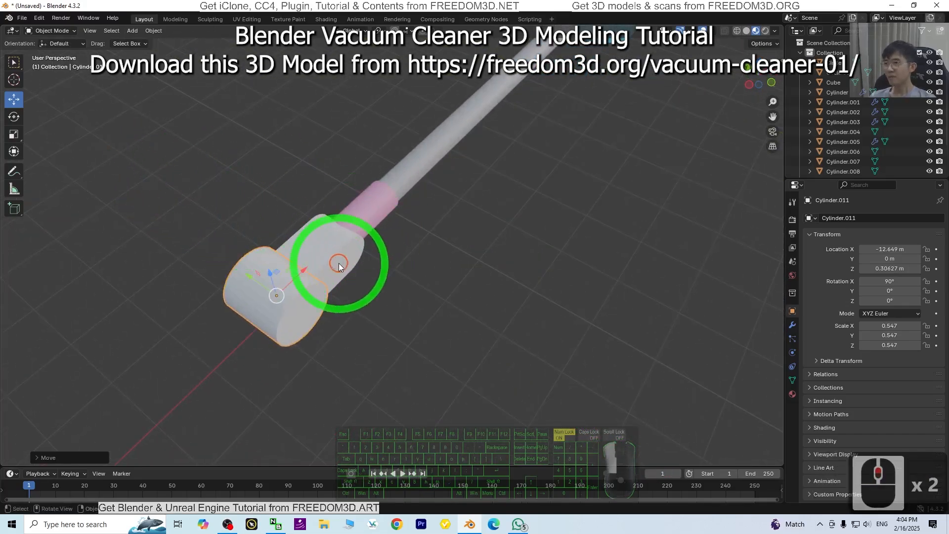
click(321, 254)
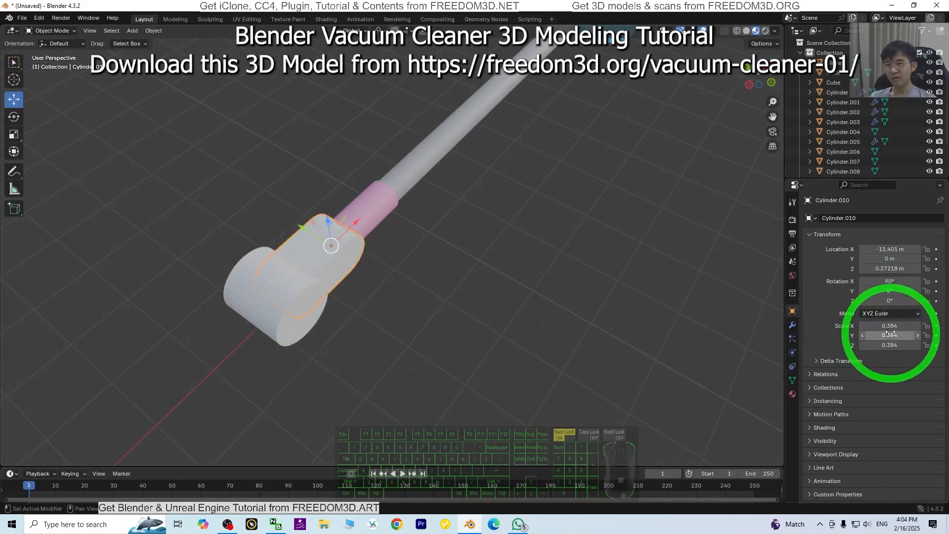
Narrow the end cylinder by setting its Z scale to 0.384 to match the joint's width
click(300, 326)
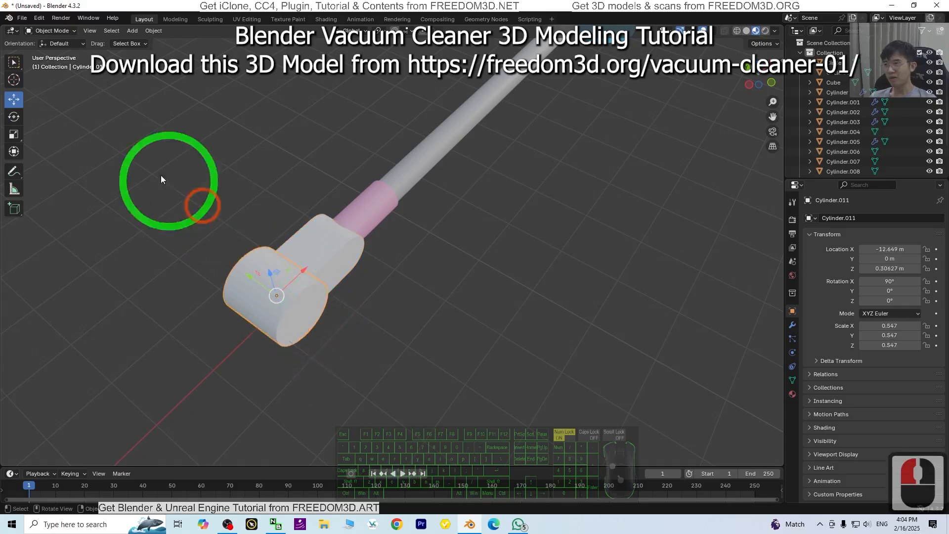
click(14, 134)
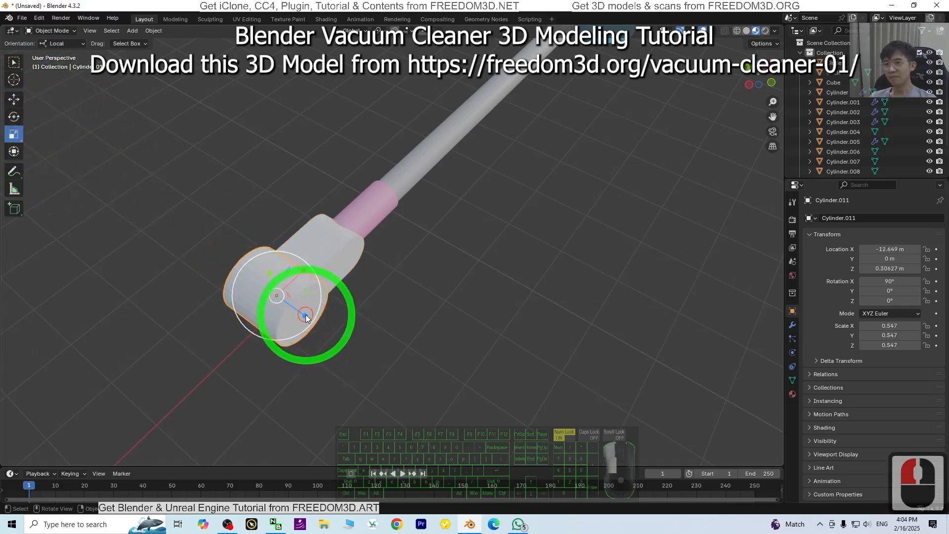
drag(306, 319, 296, 313)
double_click(888, 345)
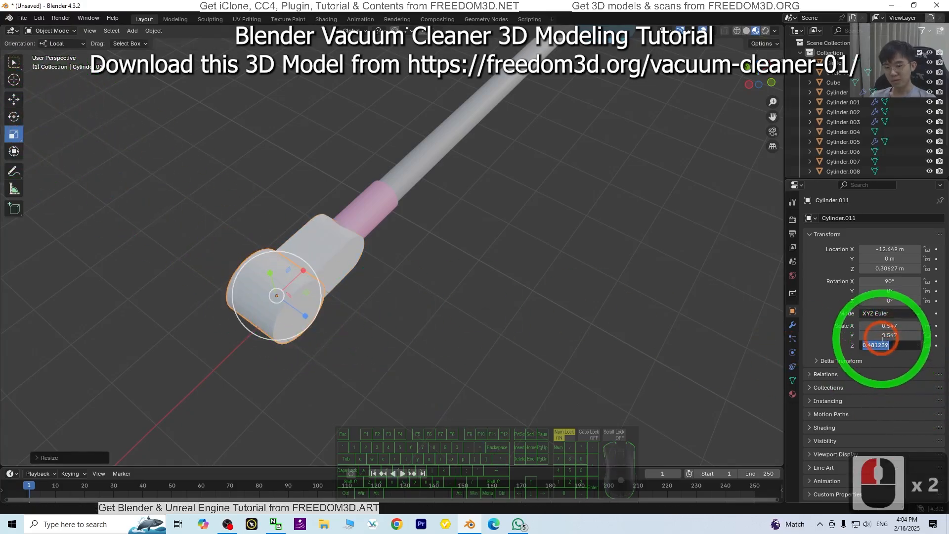
text(0.384)
key(Return)
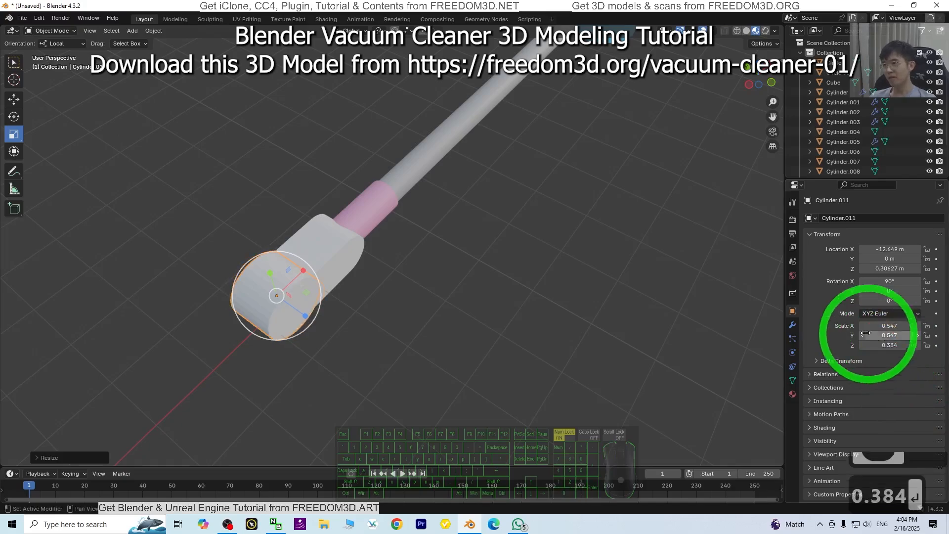
In front view, scale the end cylinder uniformly to about 0.424 on X and Y and place it at about X -12.452 m, Z 0.309 m
middle_drag(449, 334, 435, 317)
scroll(396, 275, up, 3)
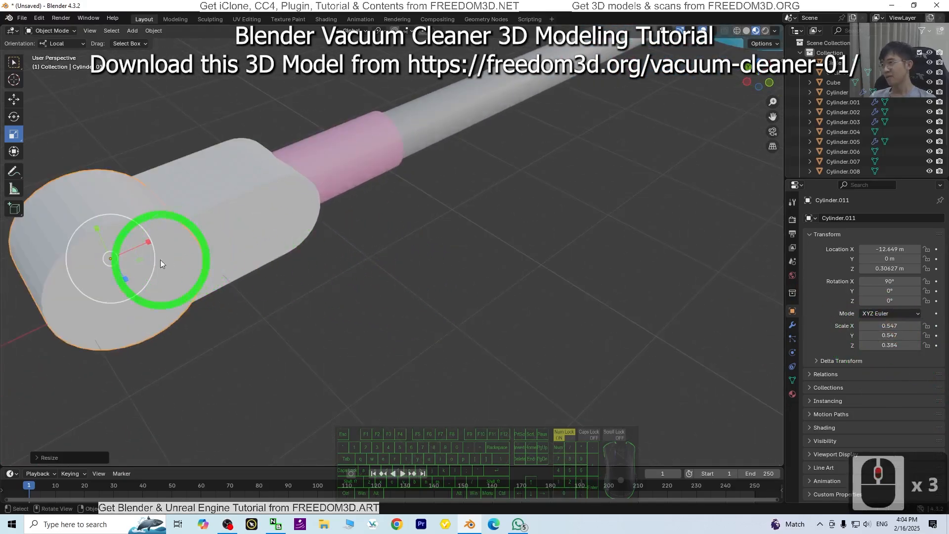
middle_drag(288, 262, 365, 218)
shift+middle_drag(424, 195, 557, 297)
click(761, 78)
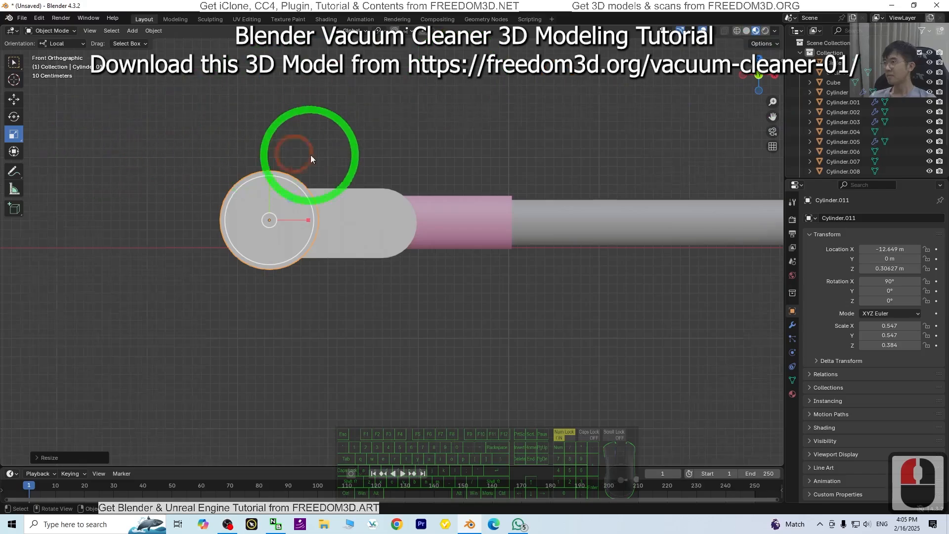
scroll(306, 157, up, 3)
click(15, 101)
click(196, 182)
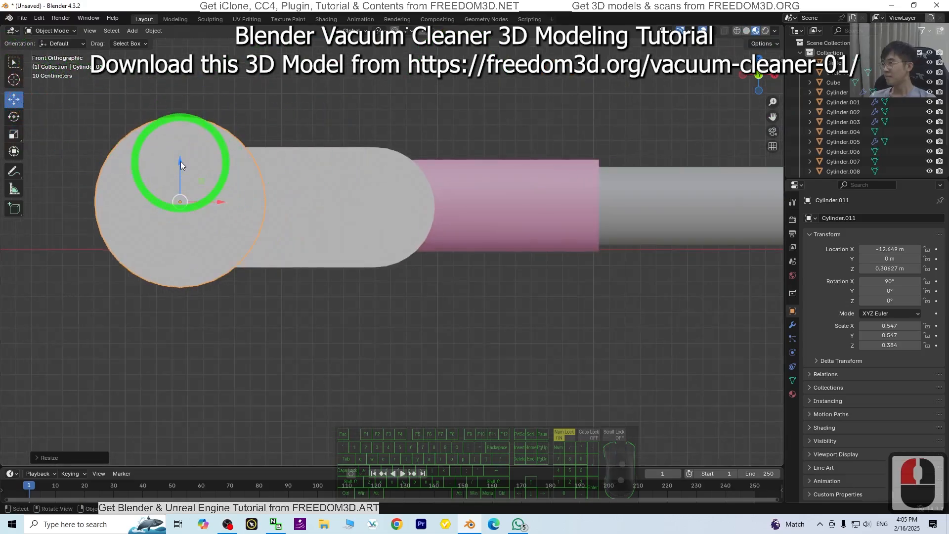
drag(180, 162, 183, 137)
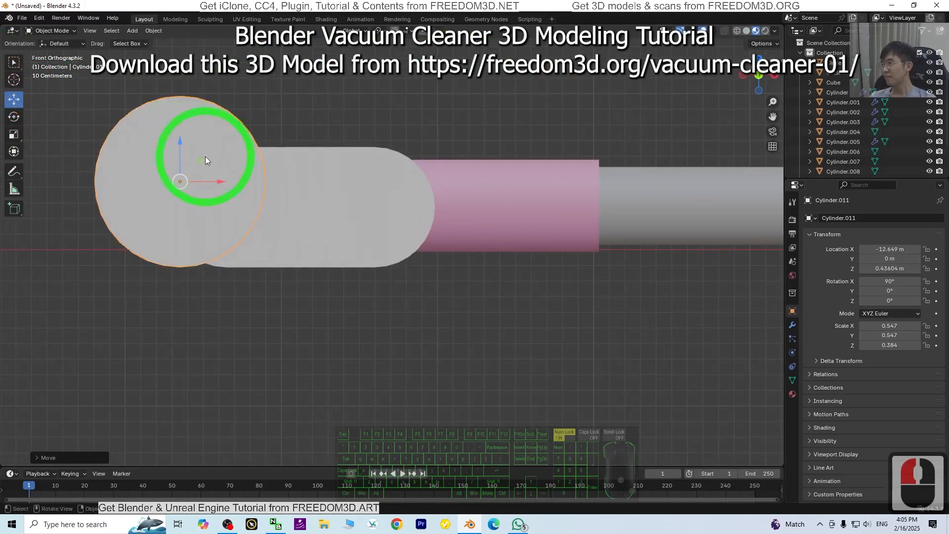
key(s)
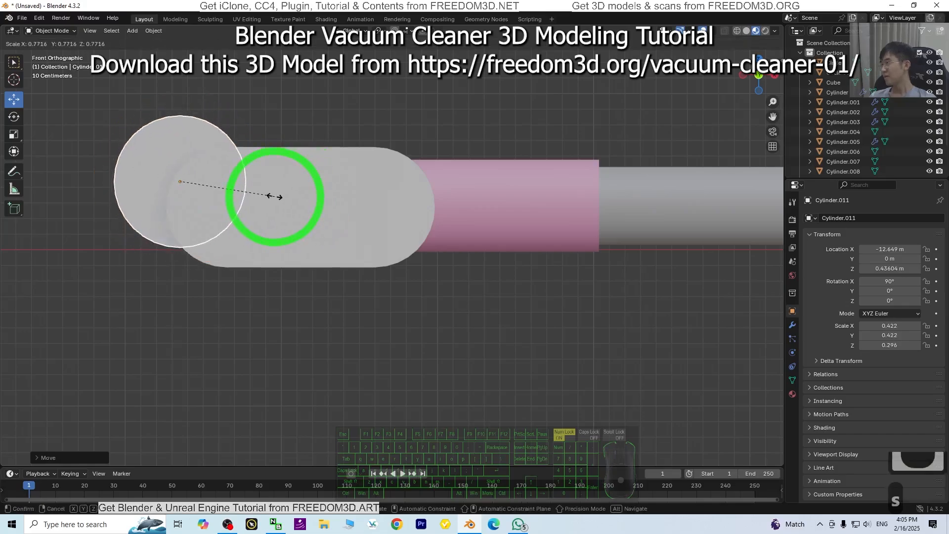
click(209, 164)
drag(202, 161, 229, 183)
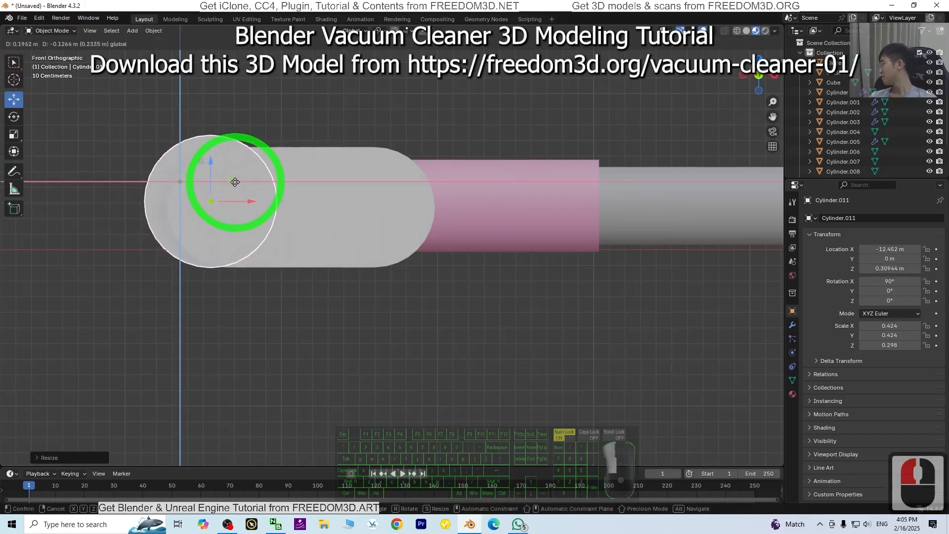
drag(234, 182, 236, 181)
Set the end cylinder's Z scale to 0.384 to match the joint's width
scroll(589, 236, down, 4)
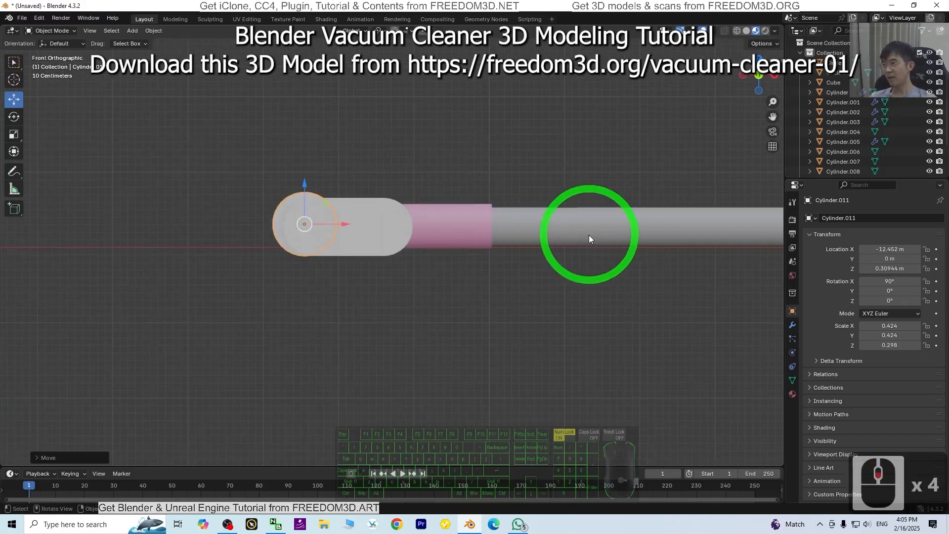
middle_drag(589, 235, 680, 325)
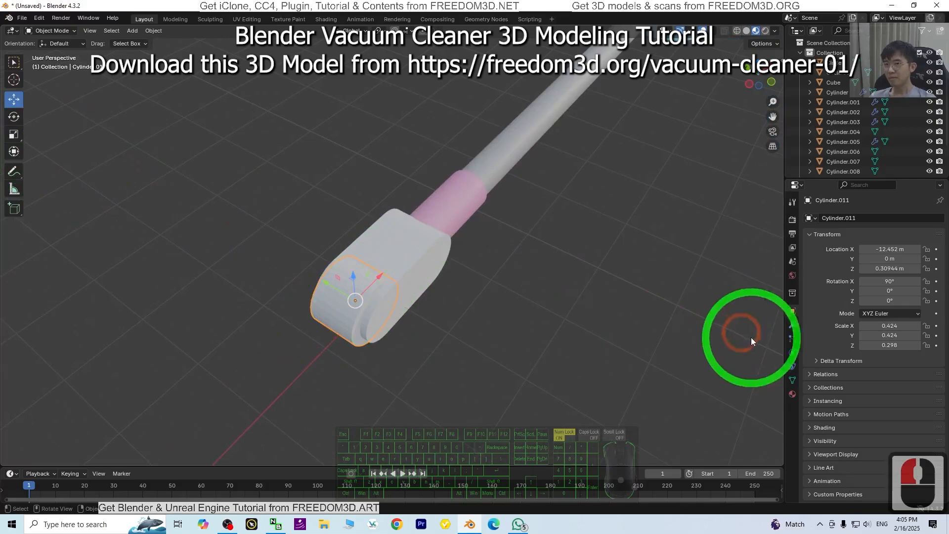
double_click(886, 345)
text(0.38)
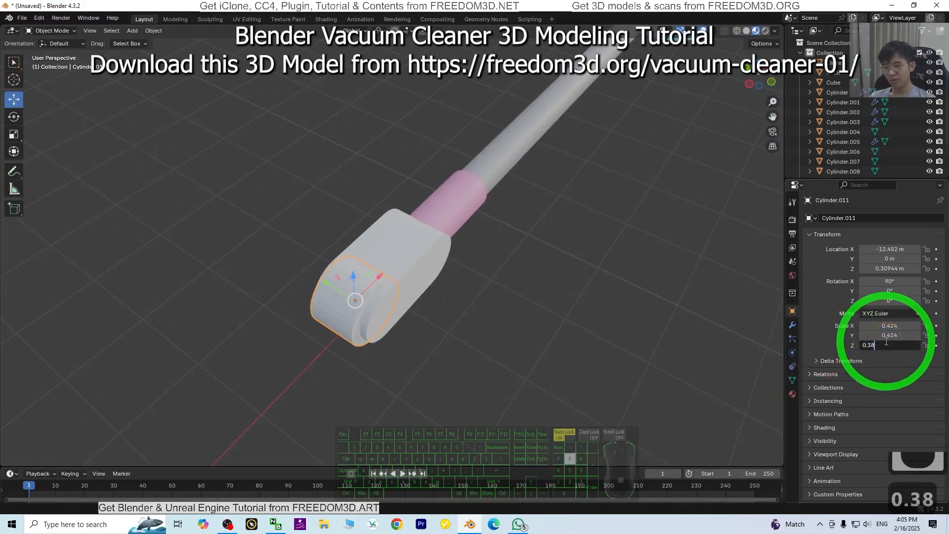
text(4)
key(Return)
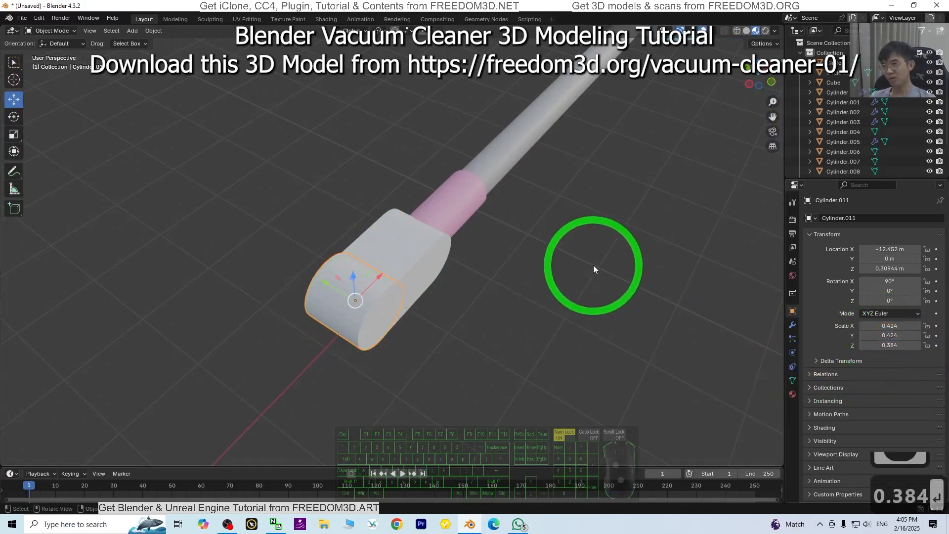
scroll(593, 265, up, 2)
middle_drag(602, 259, 573, 233)
Add a Boolean modifier in Union mode to the end cylinder, with the joint (Cylinder.010) as its object
click(390, 293)
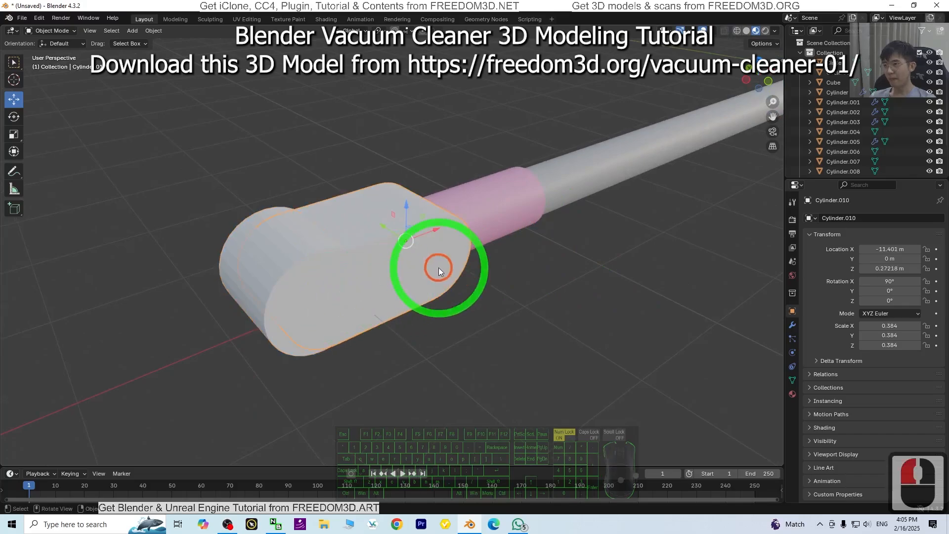
click(413, 255)
click(305, 309)
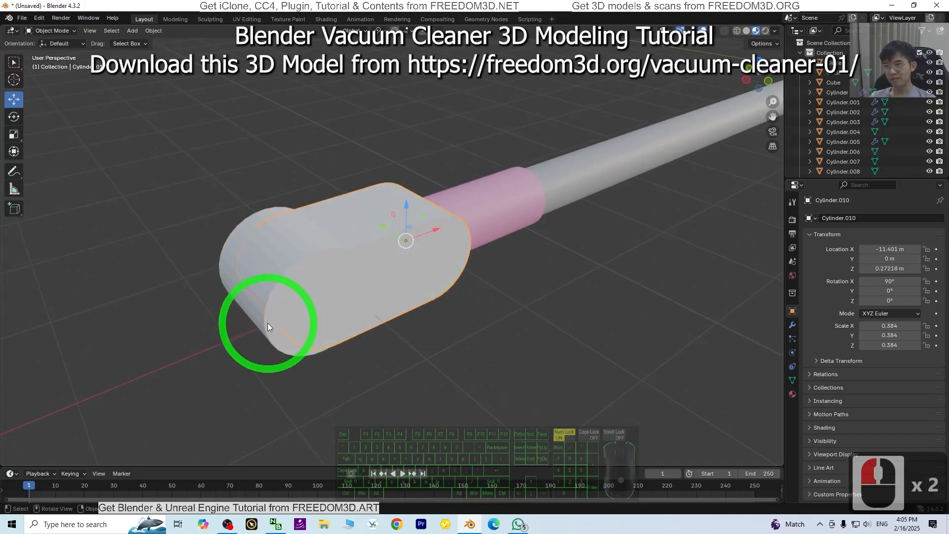
click(299, 297)
click(799, 340)
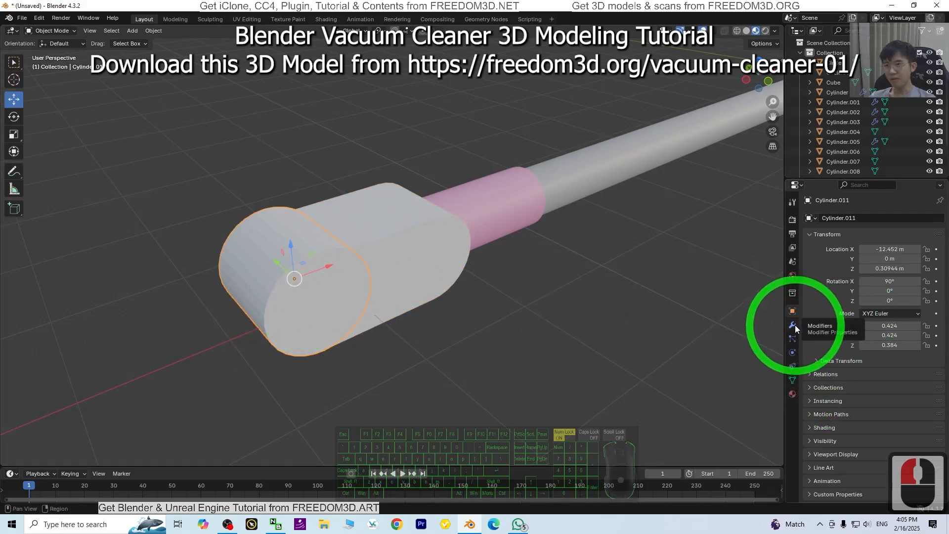
click(793, 325)
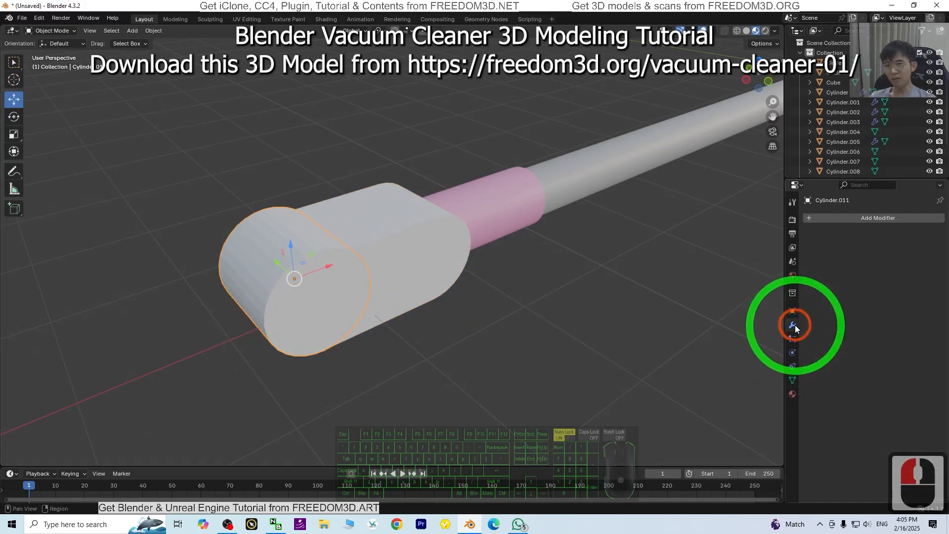
click(854, 217)
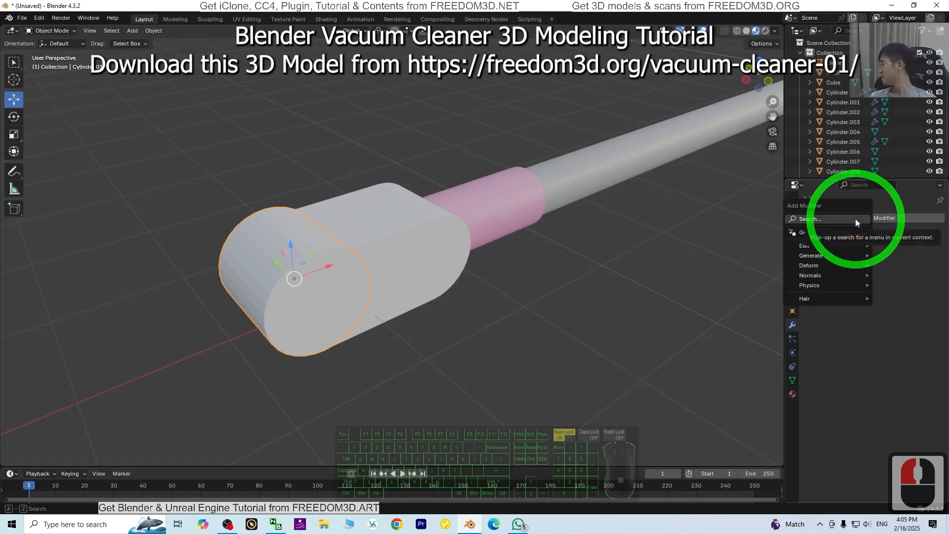
click(811, 220)
click(805, 239)
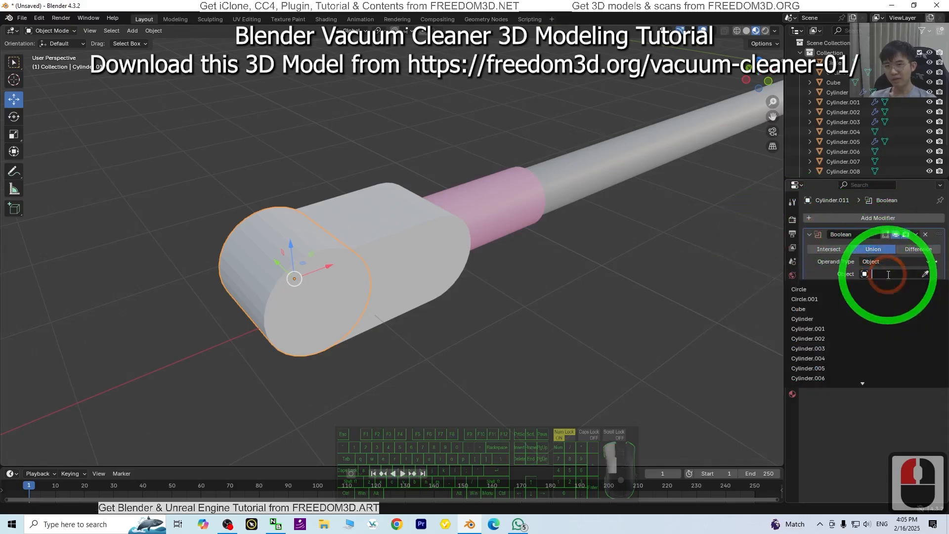
double_click(867, 275)
double_click(926, 274)
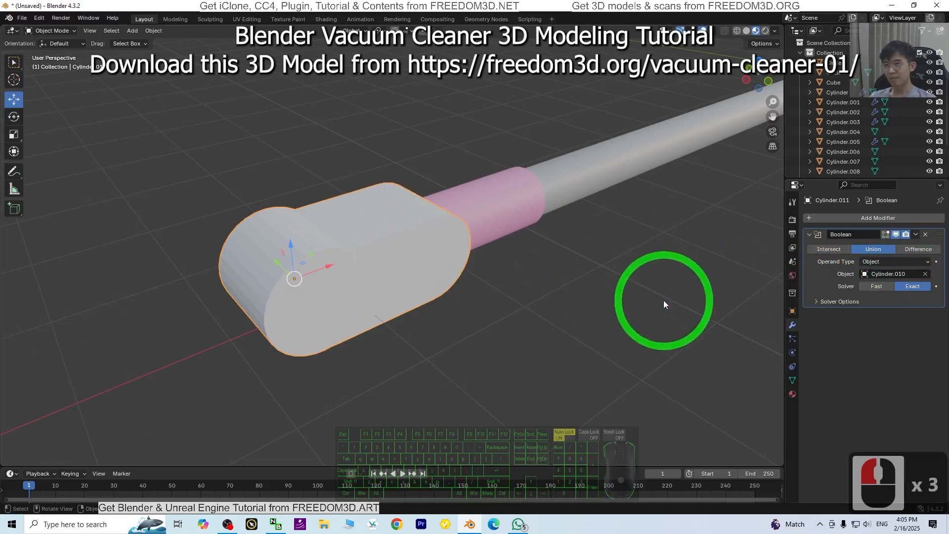
Try shifting the original joint along X to test the Boolean union, and undo the move
click(440, 254)
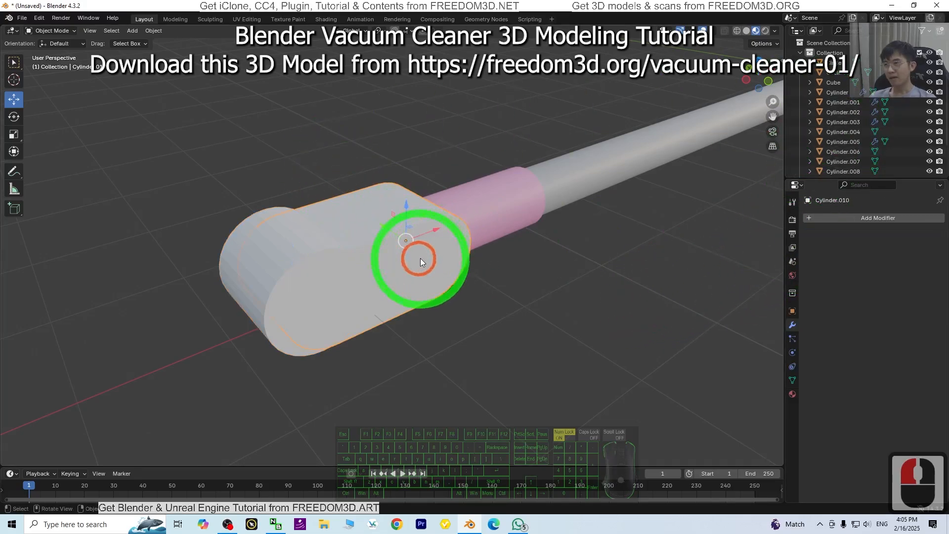
drag(438, 229, 518, 228)
key(ctrl+z)
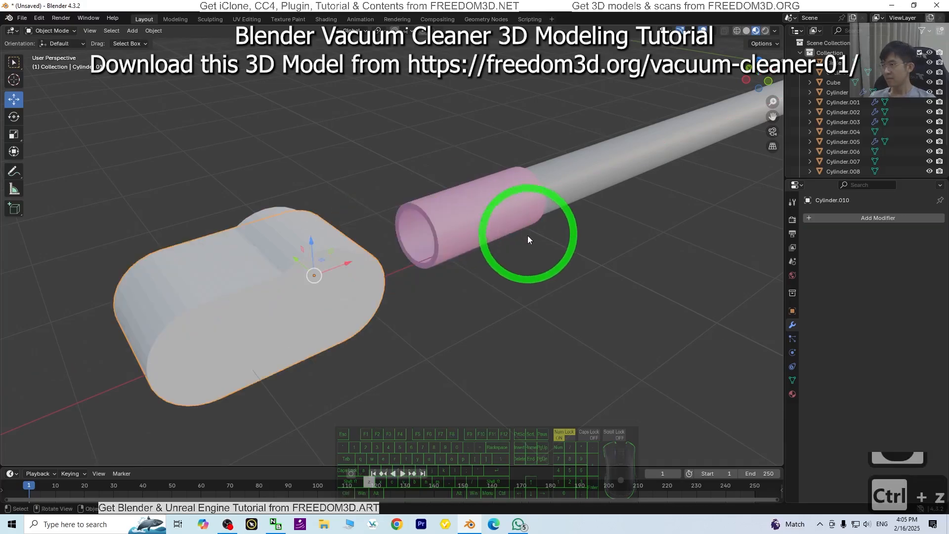
key(ctrl+z)
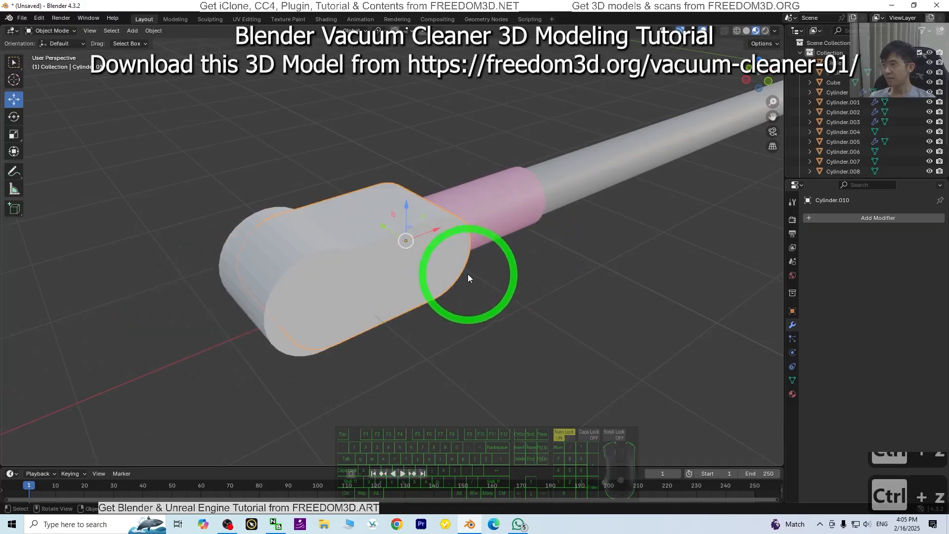
Apply the end cylinder's Boolean union modifier
click(271, 325)
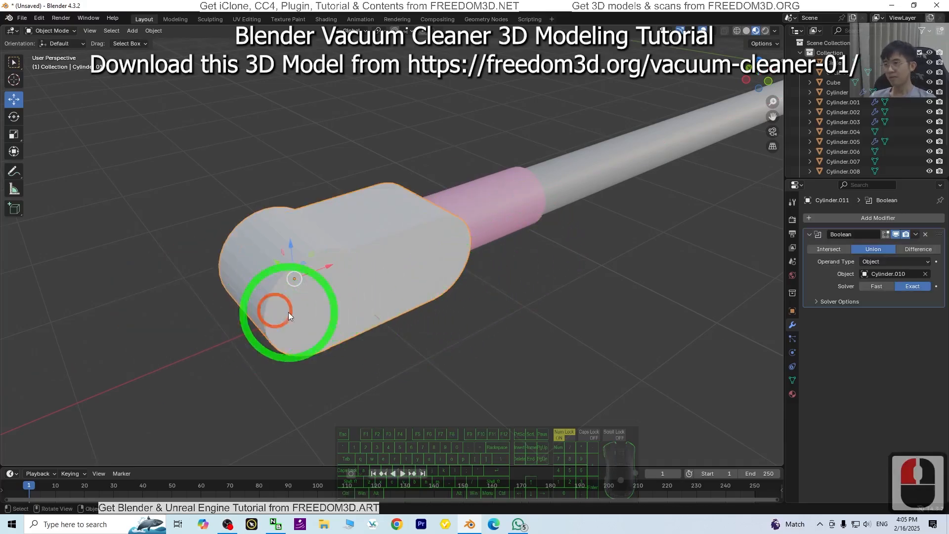
click(915, 234)
click(870, 245)
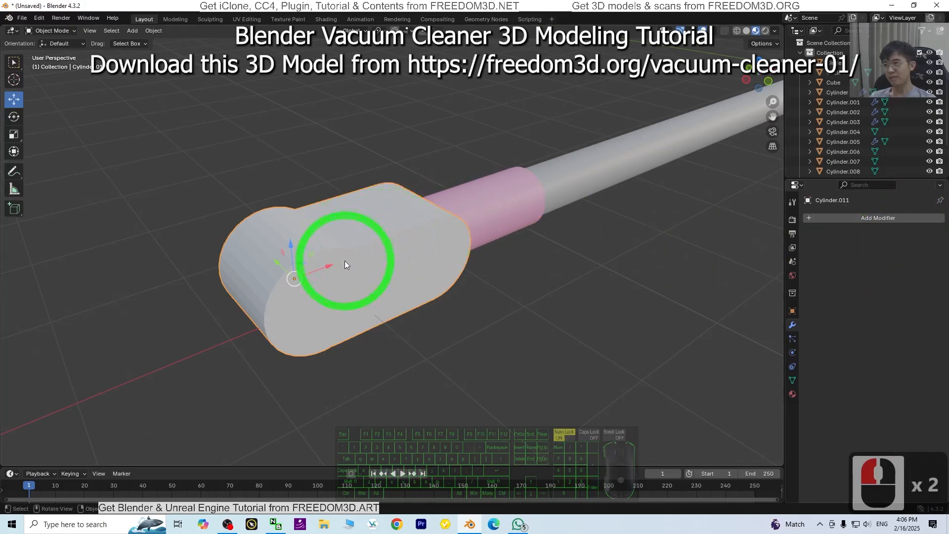
Shift the merged body aside to delete the leftover original joint, and slide the body back along X against the pink collar
drag(323, 267, 236, 299)
click(447, 234)
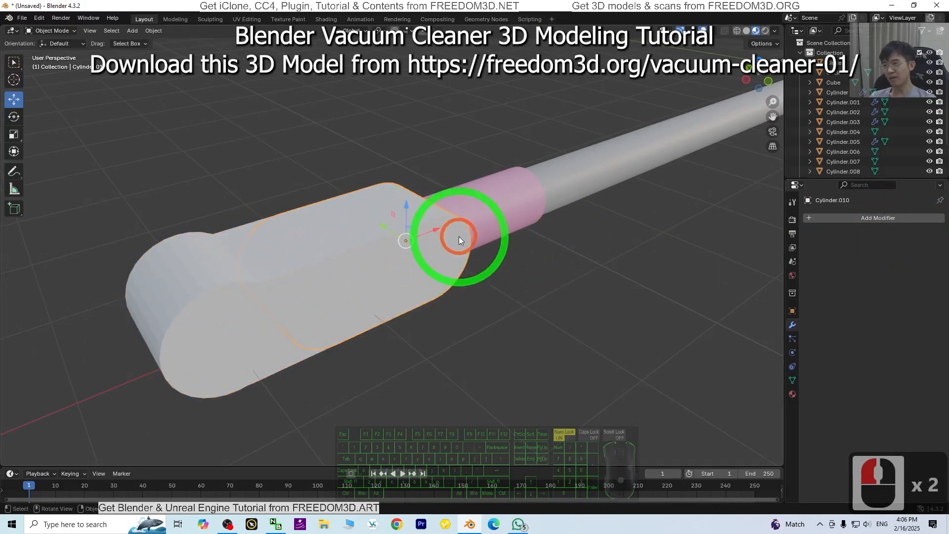
key(Delete)
click(411, 241)
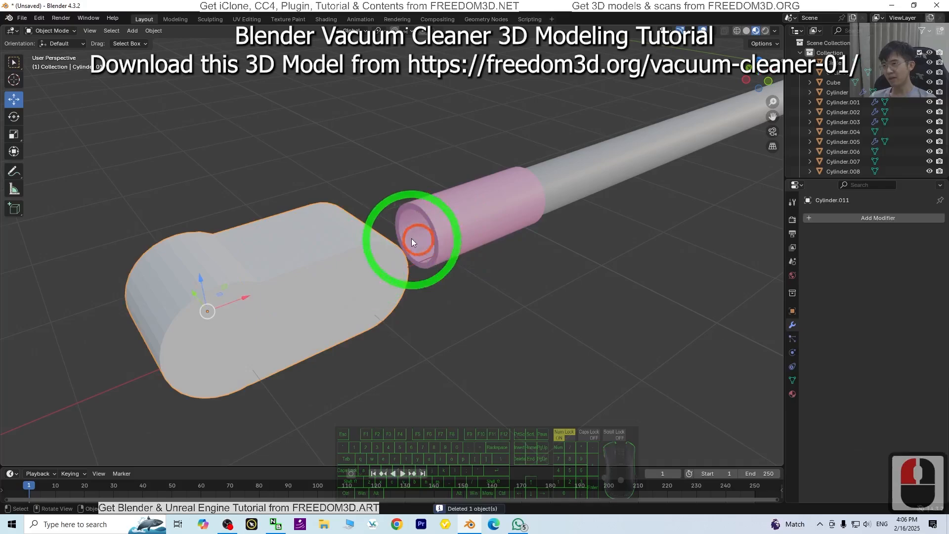
drag(237, 296, 344, 266)
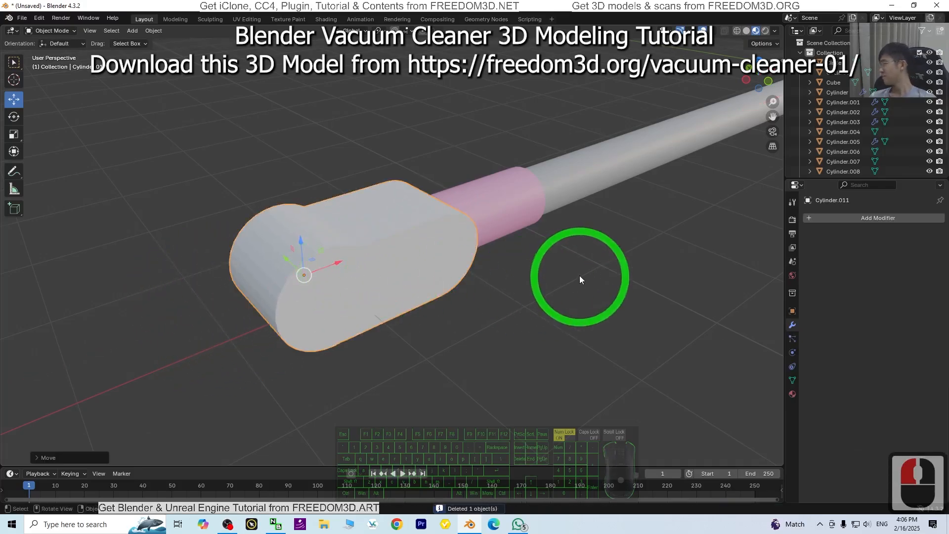
Try selecting the round end face of the merged floor head in Edit Mode
middle_drag(582, 278, 561, 313)
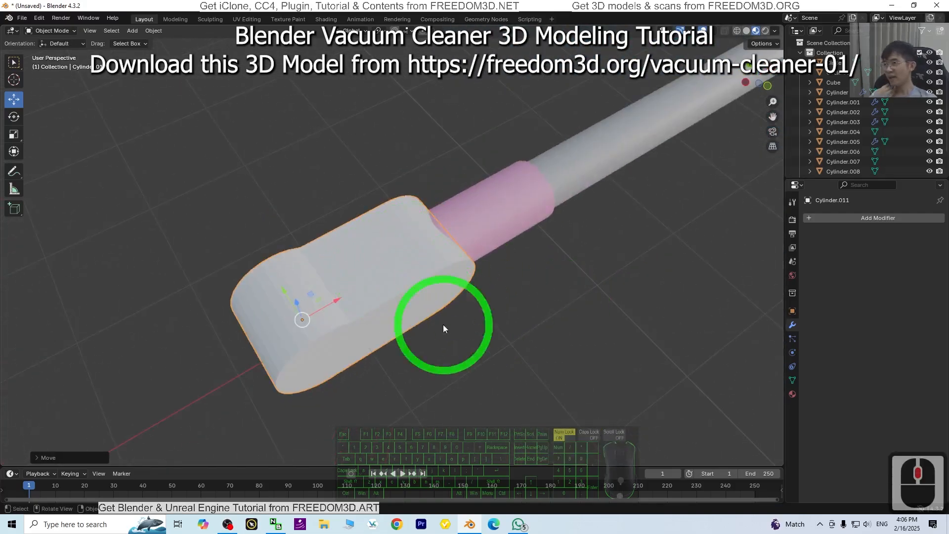
click(50, 31)
click(52, 54)
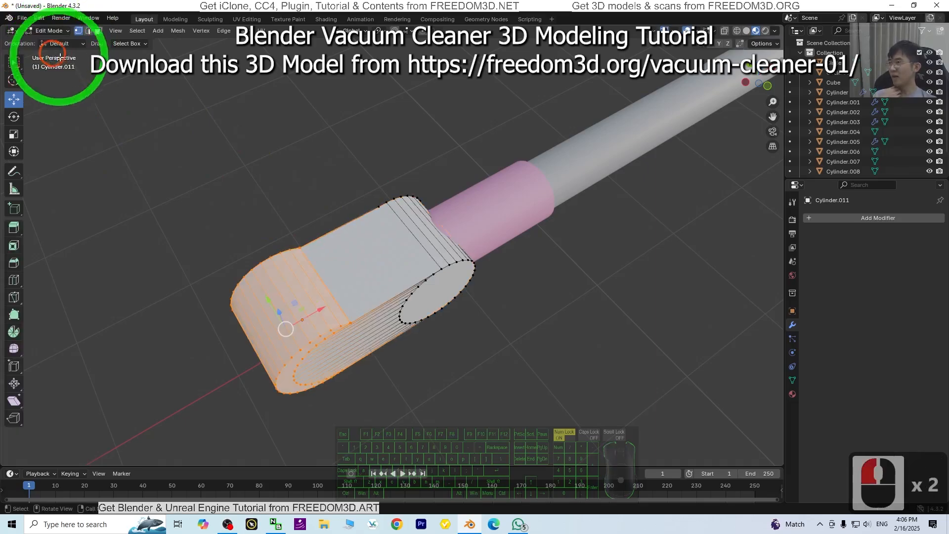
middle_drag(589, 348, 608, 301)
click(589, 311)
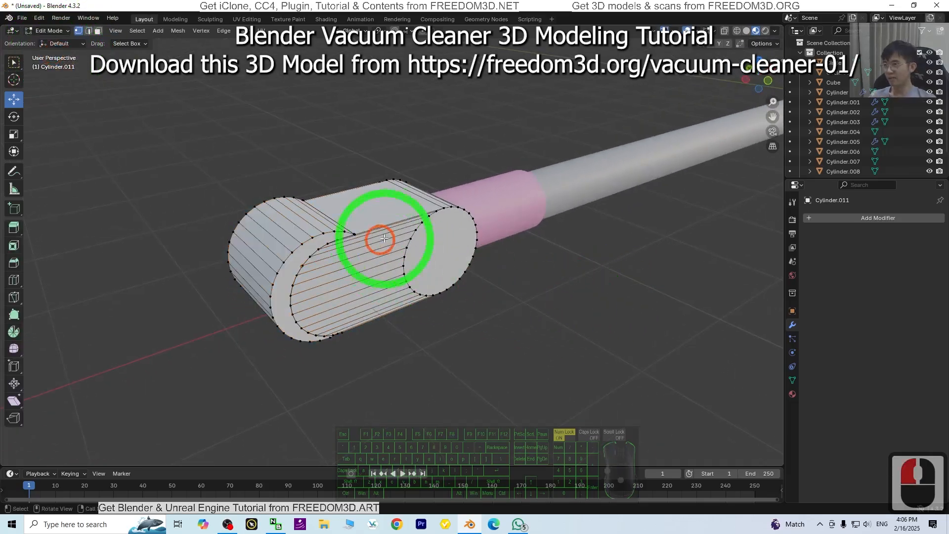
click(449, 254)
click(45, 44)
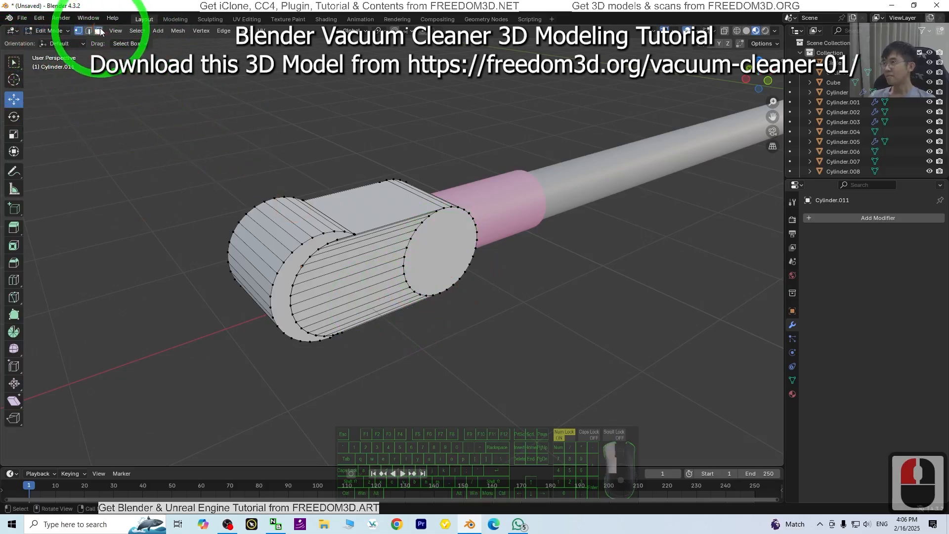
click(425, 257)
scroll(500, 291, up, 2)
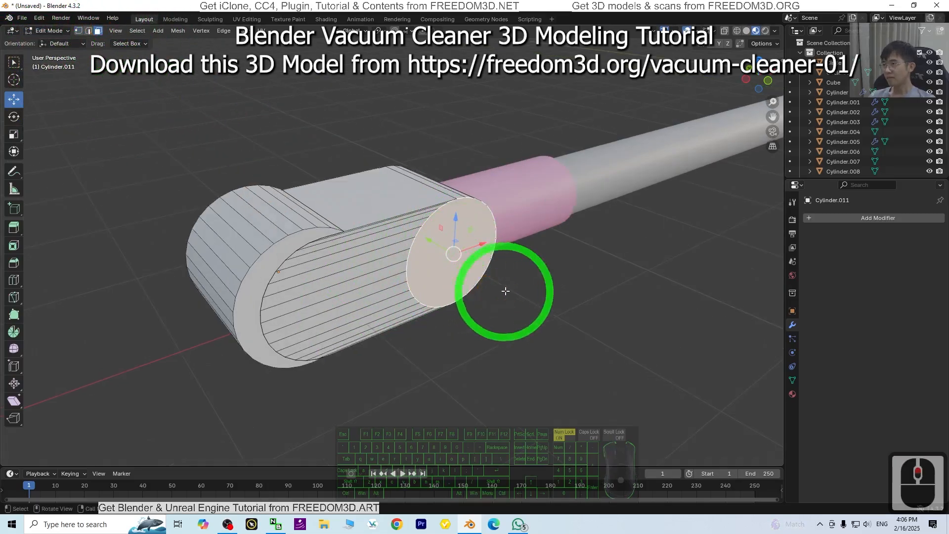
Try box-selecting the floor head's side faces from the front and back for scaling, and return to Object Mode
key(KP_1)
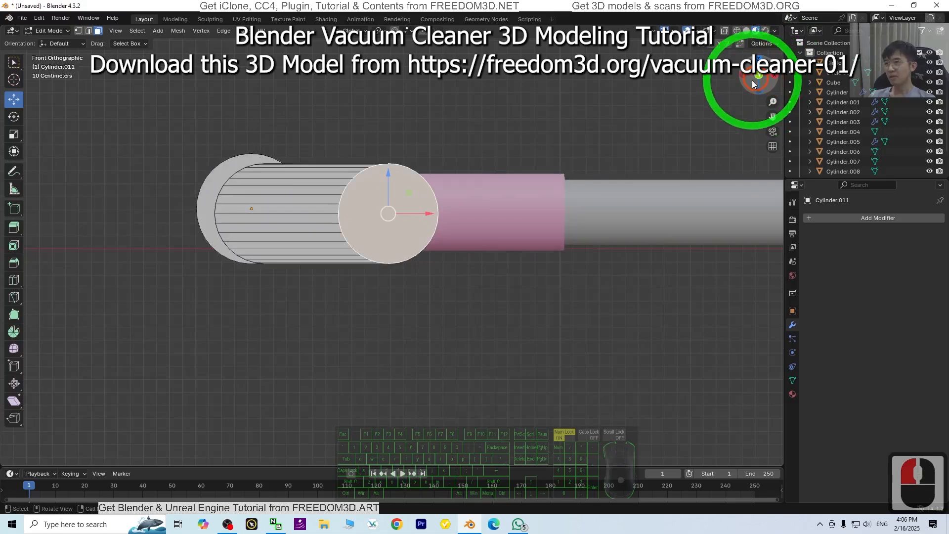
click(381, 132)
drag(146, 96, 450, 317)
middle_drag(432, 284, 657, 297)
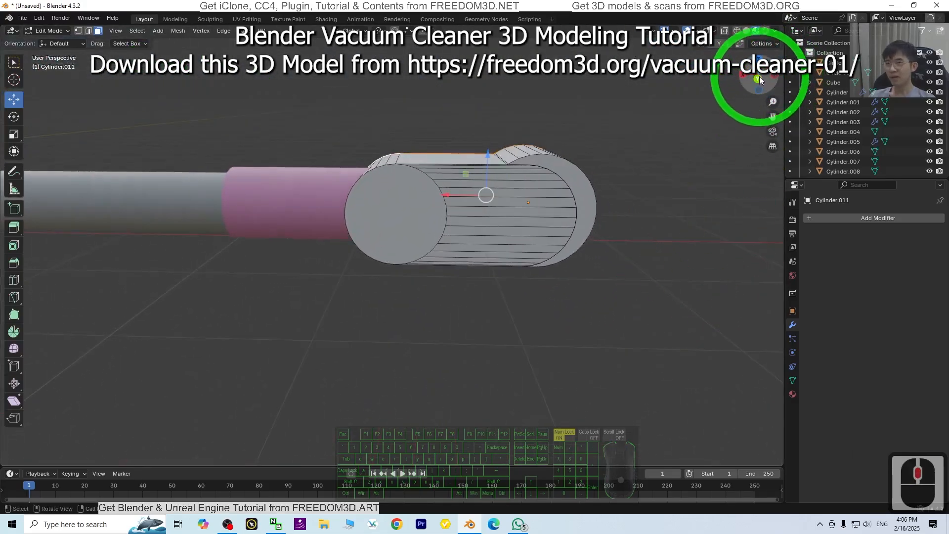
click(758, 80)
drag(644, 332, 321, 115)
middle_drag(689, 180, 485, 275)
scroll(488, 281, down, 6)
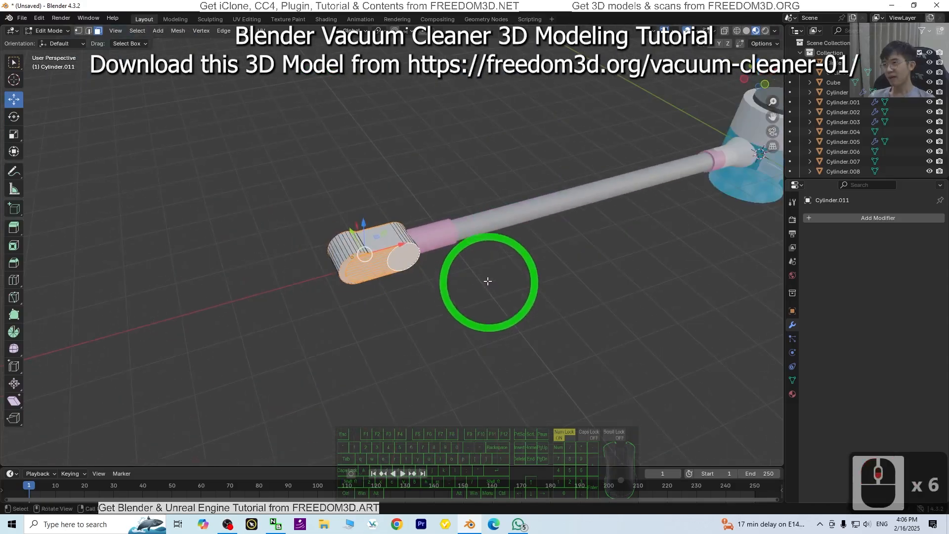
click(14, 134)
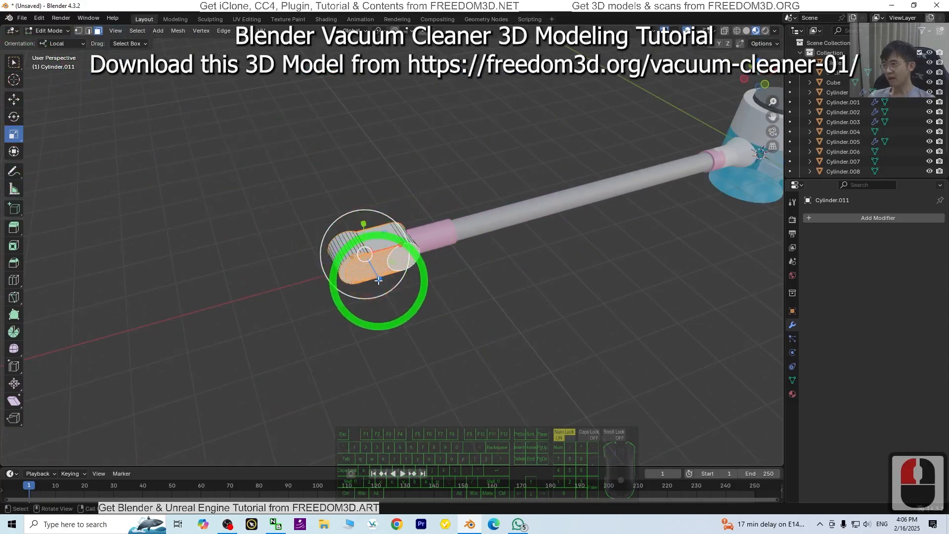
click(65, 31)
click(59, 42)
click(29, 92)
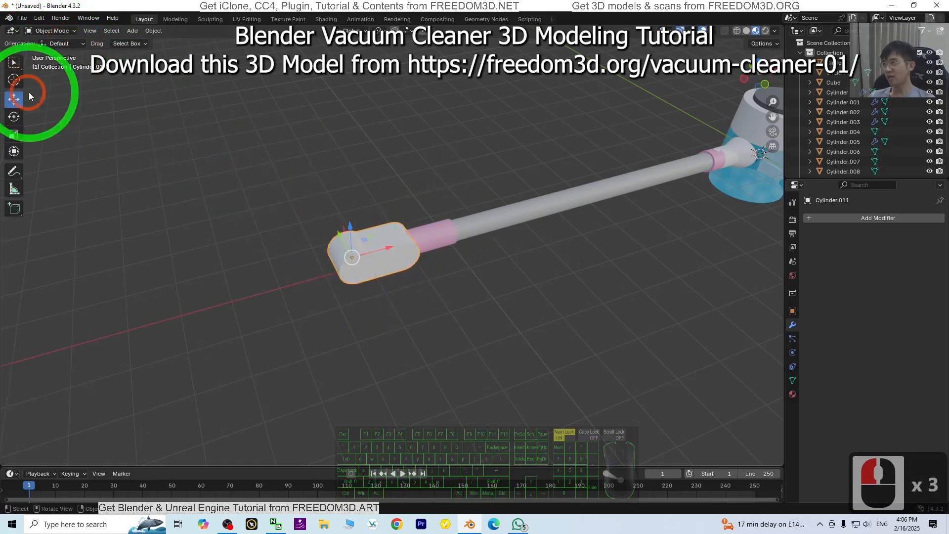
Scale the floor head along its local Z axis to stretch it into a wide cleaning head
click(14, 132)
click(337, 197)
drag(372, 291, 418, 373)
middle_drag(542, 365, 398, 213)
scroll(600, 253, down, 4)
middle_drag(458, 262, 550, 229)
middle_drag(413, 280, 448, 298)
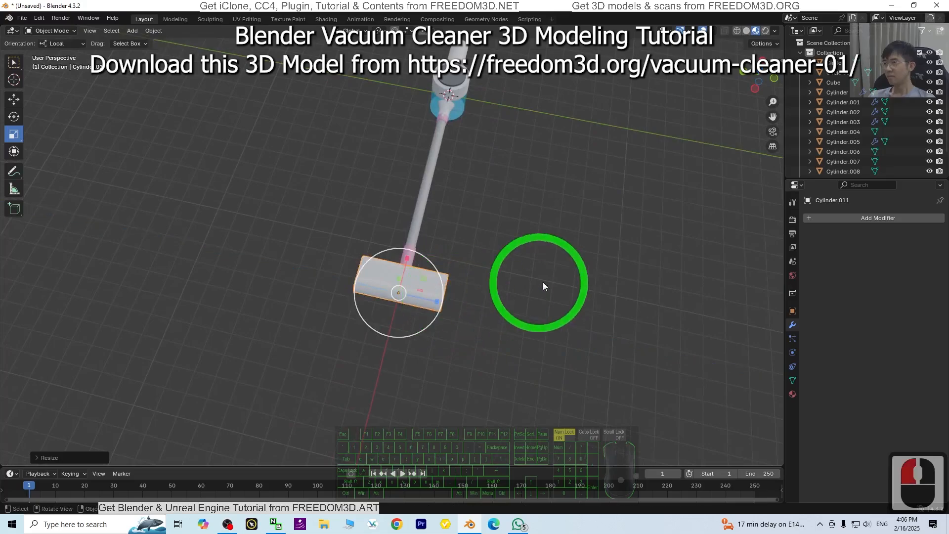
Scale the whole floor head down uniformly to about 0.87
scroll(580, 322, up, 3)
key(s)
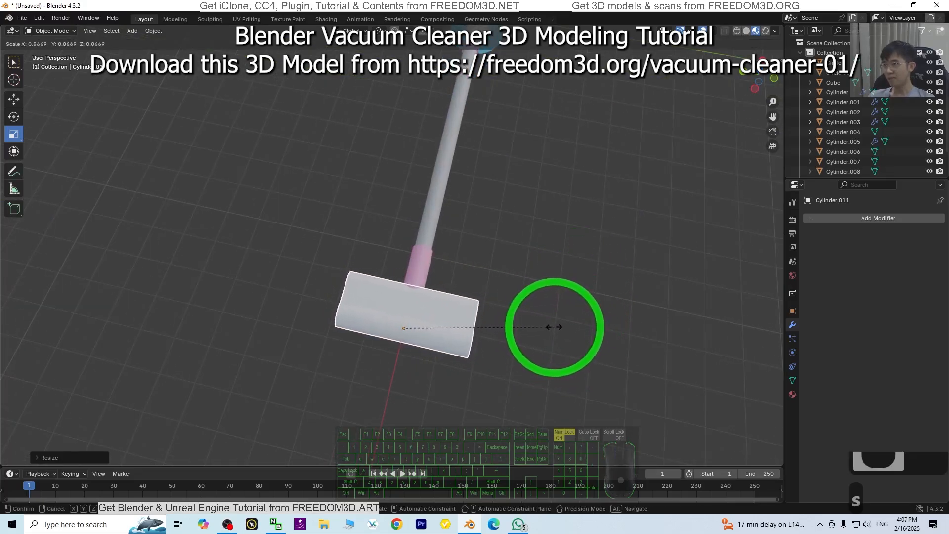
click(554, 327)
Examine the floor head's proportions against the tube and vacuum body from the back and in perspective
middle_drag(563, 329, 524, 253)
click(757, 76)
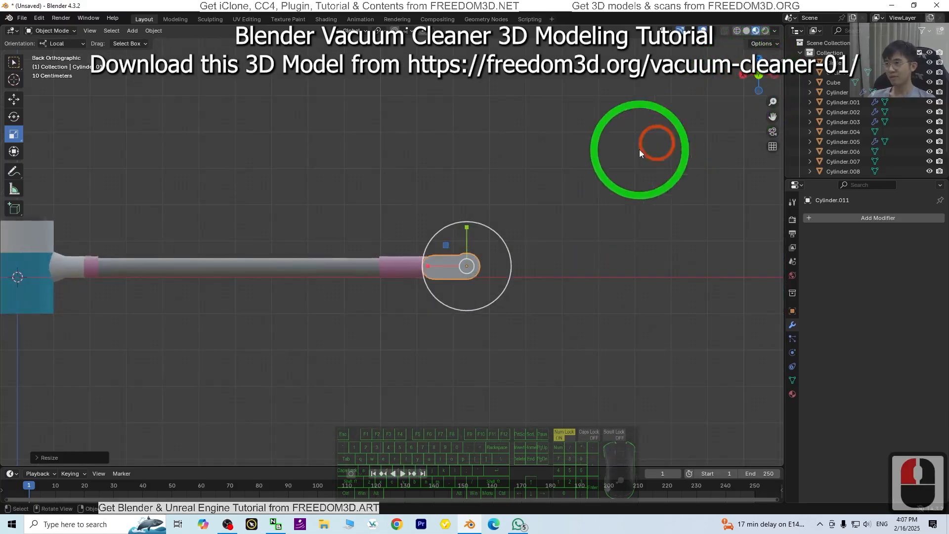
drag(758, 76, 654, 239)
scroll(675, 241, down, 4)
shift+middle_drag(662, 275, 494, 233)
middle_drag(342, 254, 385, 282)
scroll(333, 337, up, 3)
shift+middle_drag(333, 337, 408, 306)
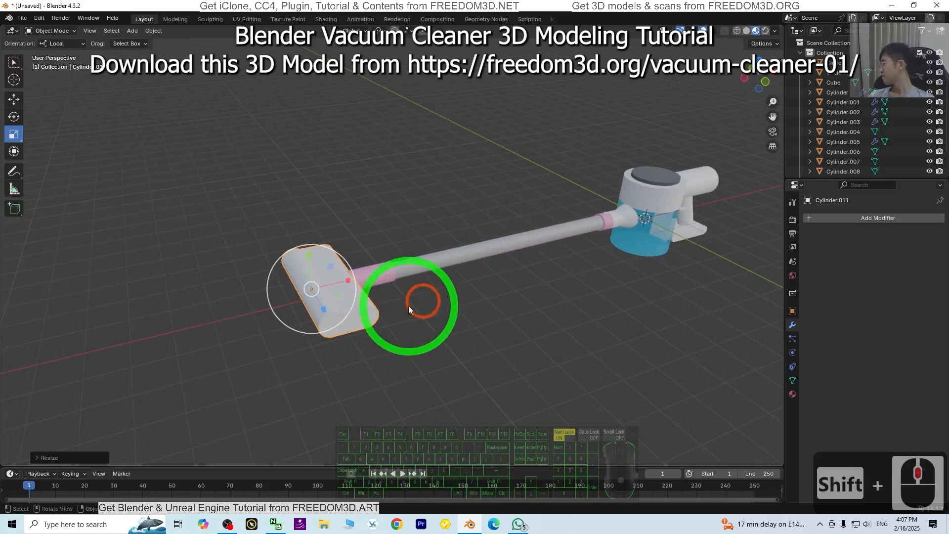
Add 10 loop cuts across the rounded front roller of the floor head in Edit Mode
scroll(340, 303, up, 3)
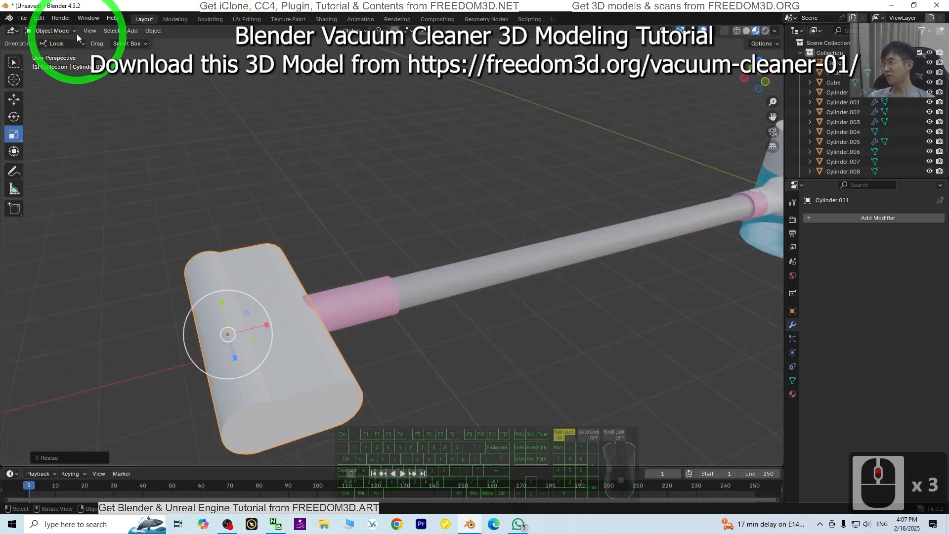
click(50, 30)
click(48, 41)
middle_drag(299, 258, 34, 300)
click(12, 282)
click(319, 334)
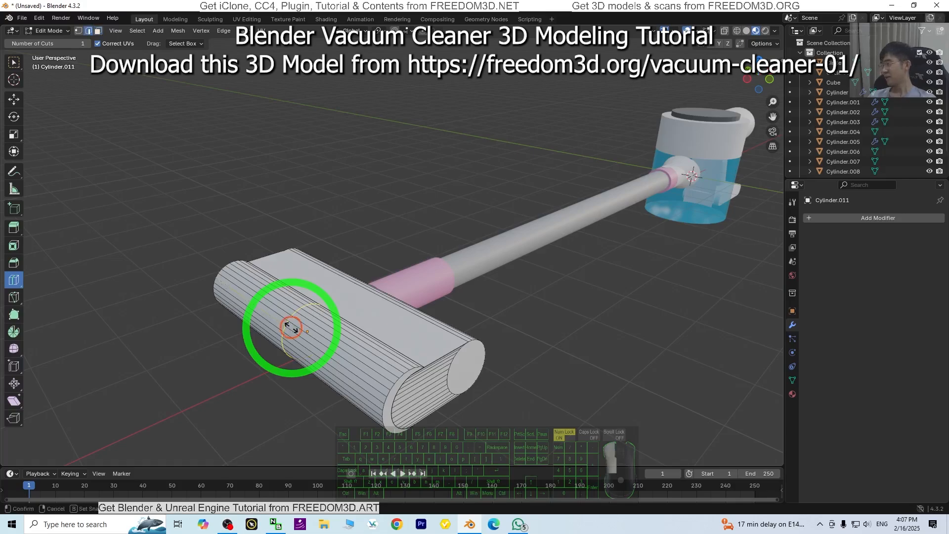
click(295, 329)
click(90, 458)
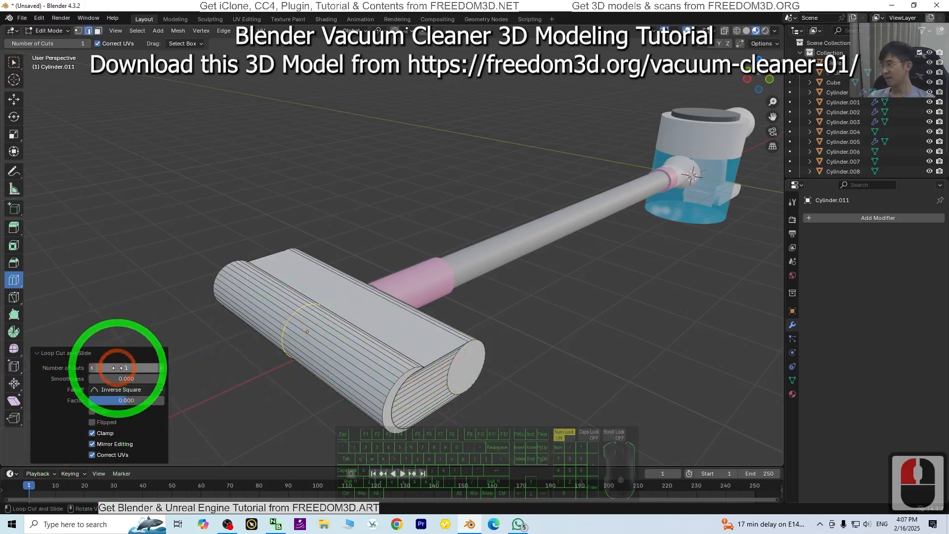
drag(117, 368, 128, 369)
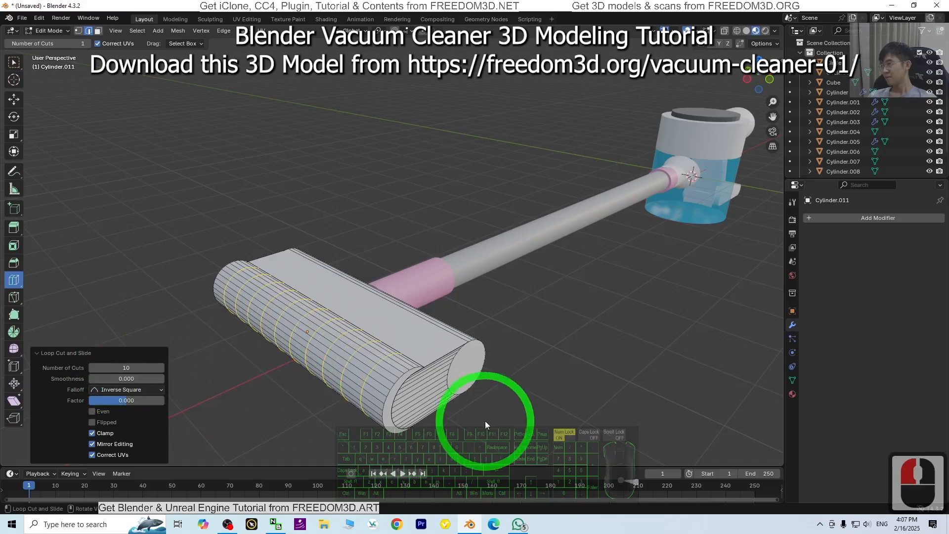
Set the floor head mesh to face selection with the box selection tool
click(48, 31)
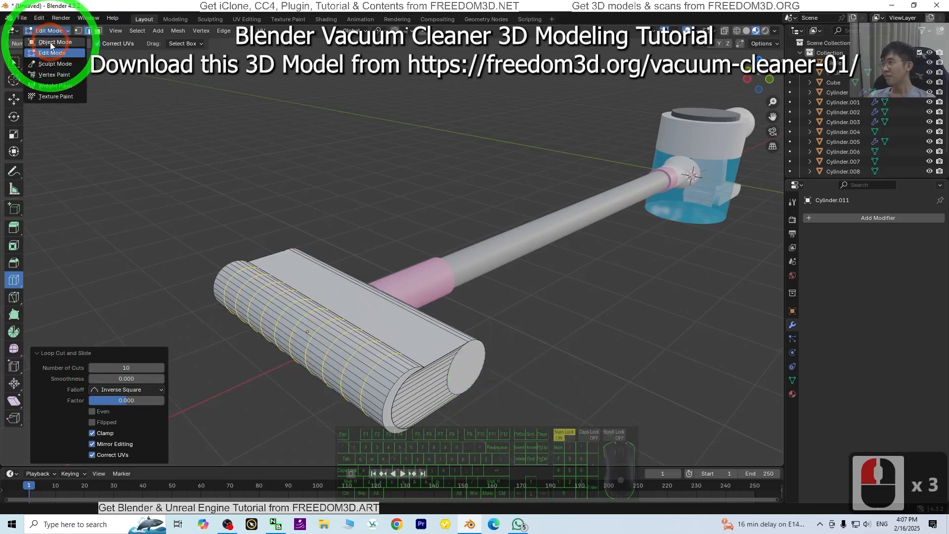
click(13, 63)
middle_drag(563, 364, 251, 334)
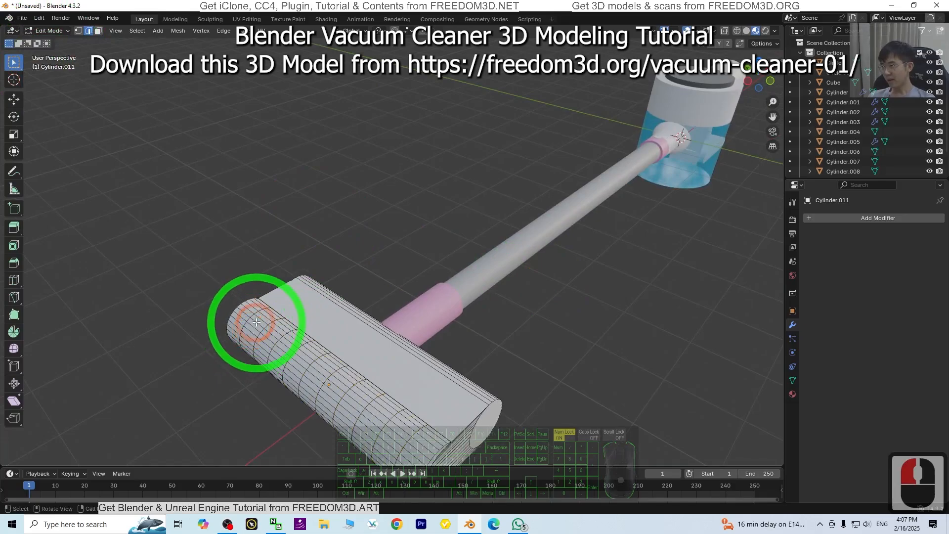
click(97, 31)
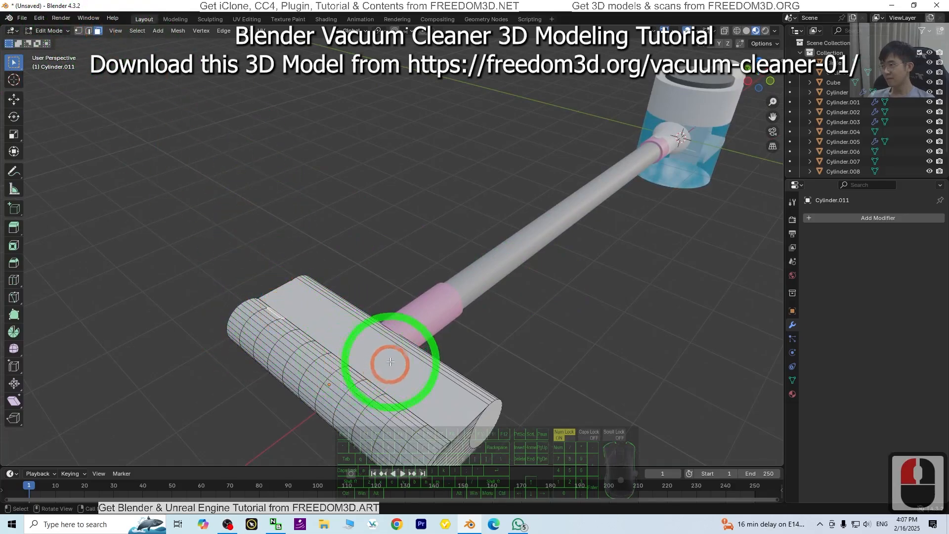
Try picking a path of faces along the length of the front roller
middle_drag(390, 362, 339, 311)
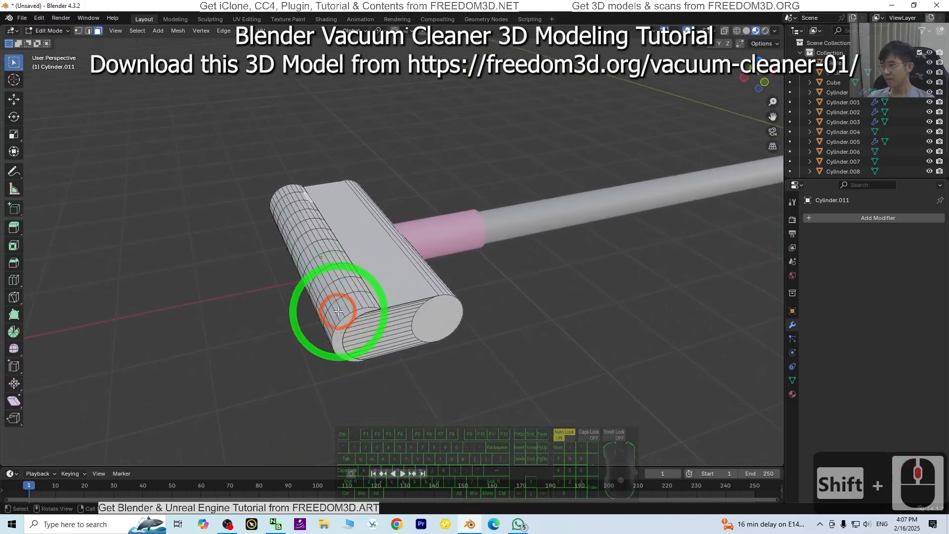
ctrl+click(354, 296)
mouse_move(385, 246)
middle_down()
mouse_move(364, 314)
mouse_move(360, 275)
mouse_move(350, 297)
mouse_move(405, 283)
mouse_move(394, 239)
middle_up()
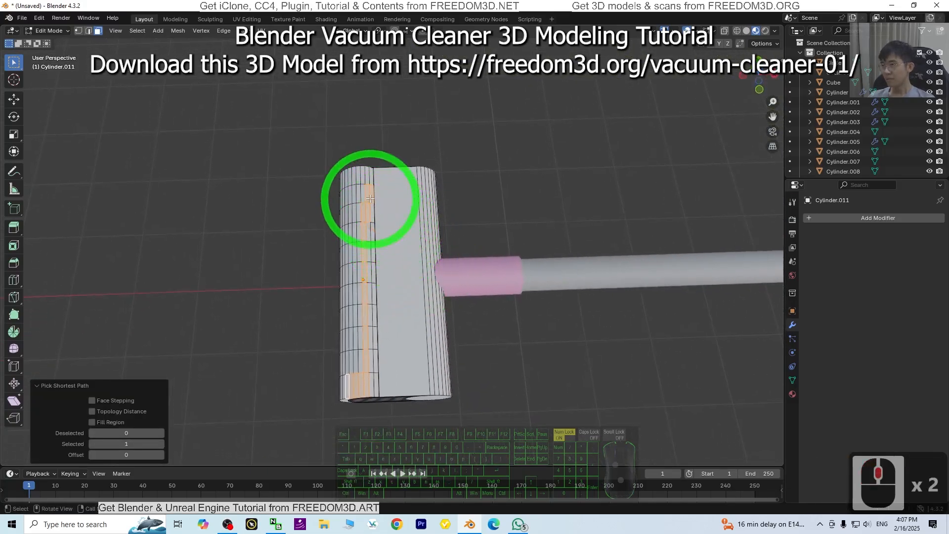
middle_drag(364, 272, 540, 267)
scroll(508, 221, up, 2)
shift+middle_drag(509, 220, 438, 216)
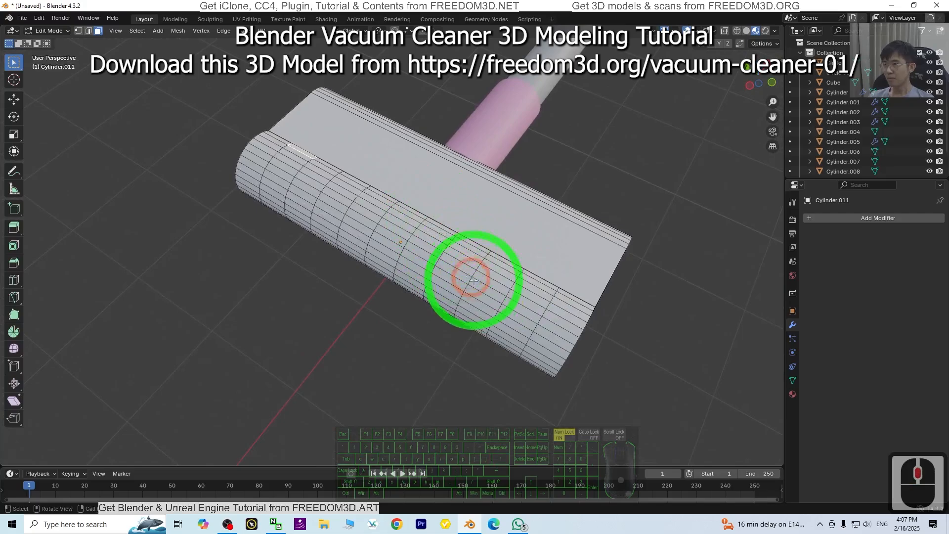
middle_drag(496, 325, 660, 317)
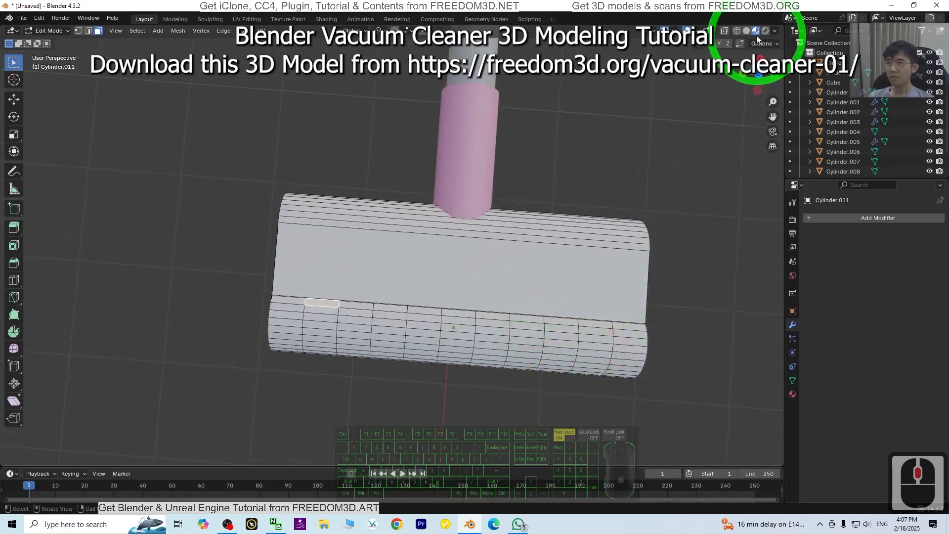
Try box-selecting the roller's middle faces from inside the mesh in top view, and clear the selection
click(758, 75)
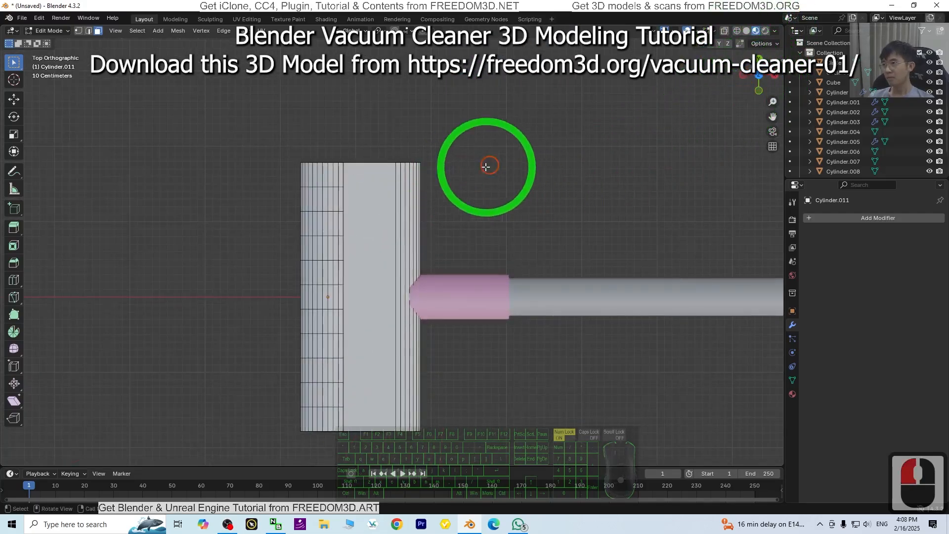
double_click(282, 196)
drag(338, 205, 345, 222)
drag(343, 246, 335, 282)
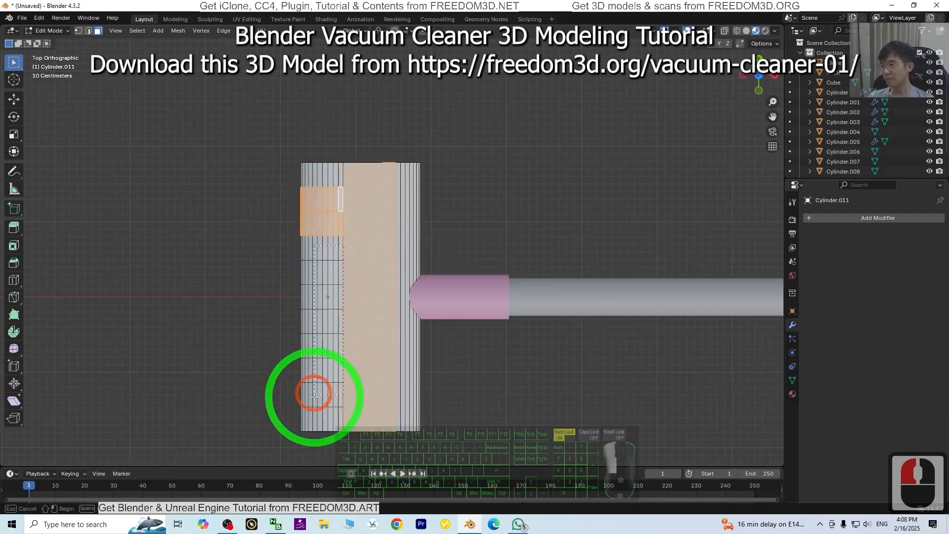
drag(314, 397, 311, 393)
double_click(265, 206)
Box-select the roller's faces between its two end segments from the top view and add those from the bottom view
drag(280, 192, 321, 208)
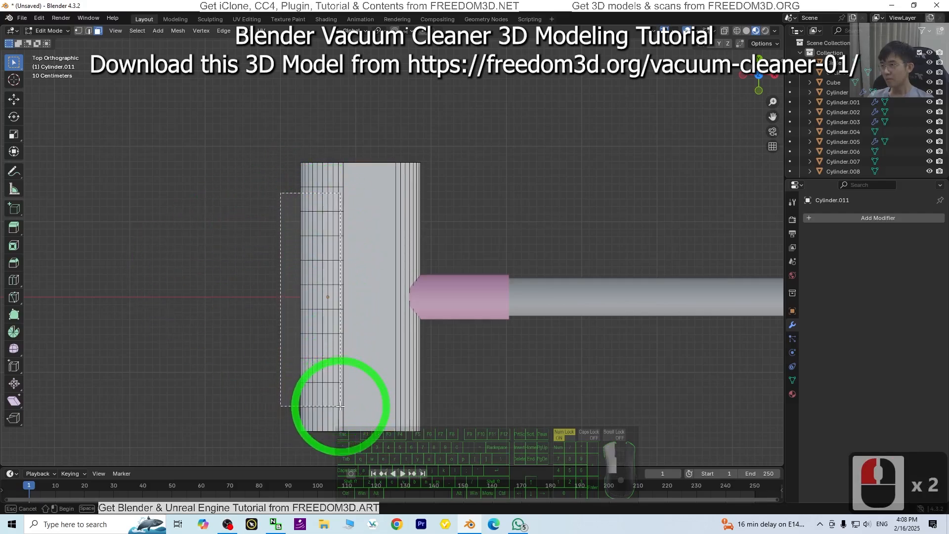
drag(341, 405, 341, 406)
middle_drag(529, 392, 671, 191)
click(761, 88)
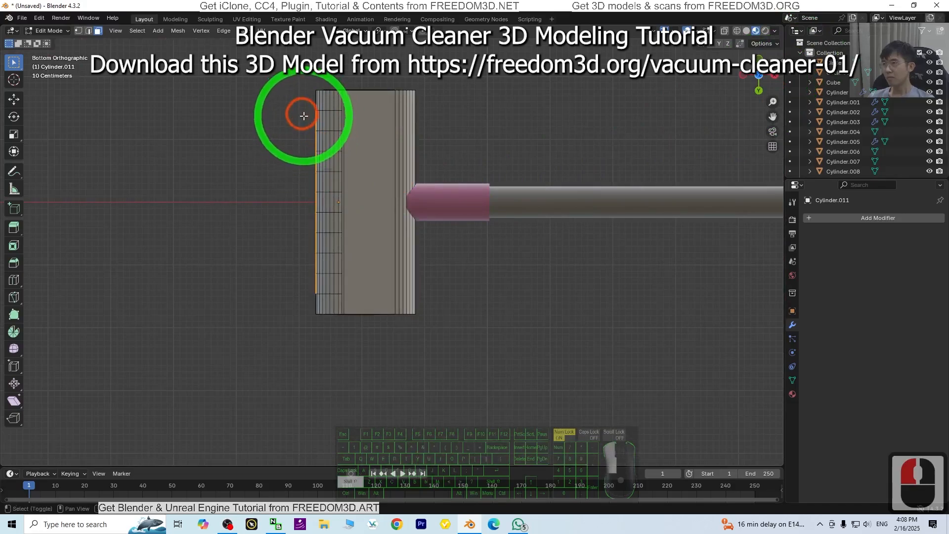
drag(303, 114, 340, 291)
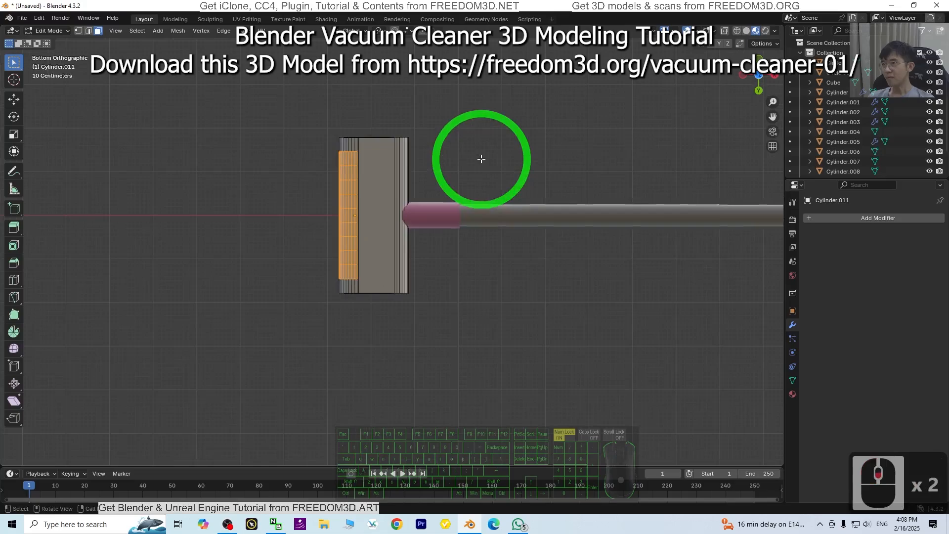
middle_drag(483, 159, 588, 292)
scroll(532, 173, up, 1)
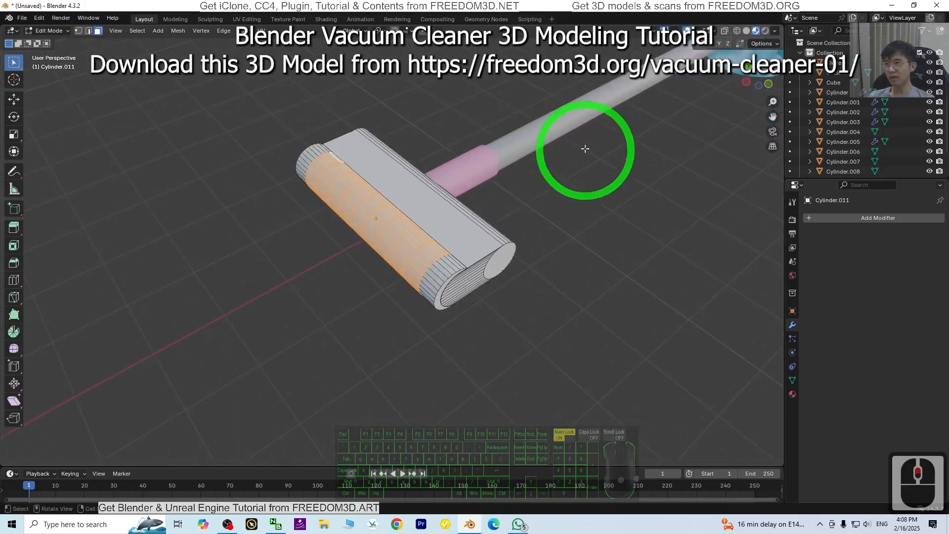
shift+middle_drag(600, 156, 558, 243)
Create a new material on the floor head and name it "white"
click(792, 394)
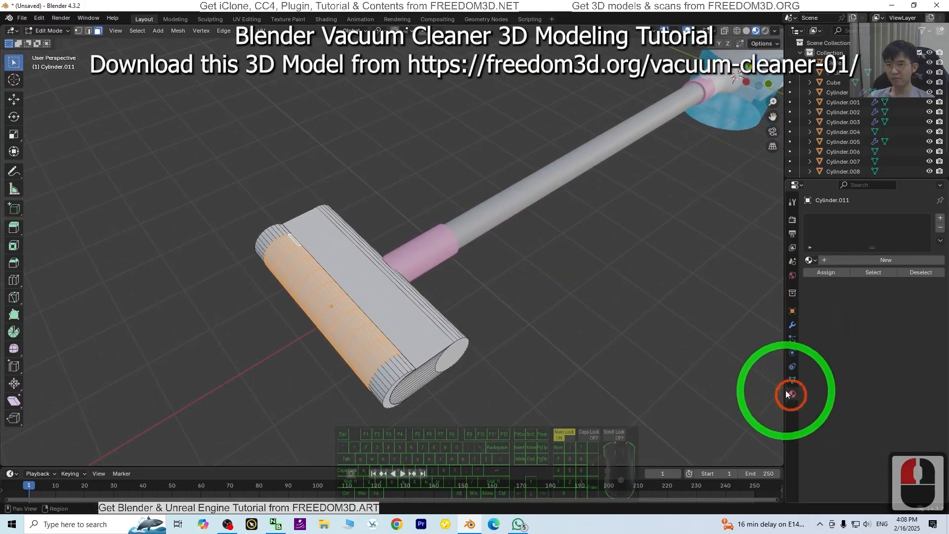
double_click(854, 262)
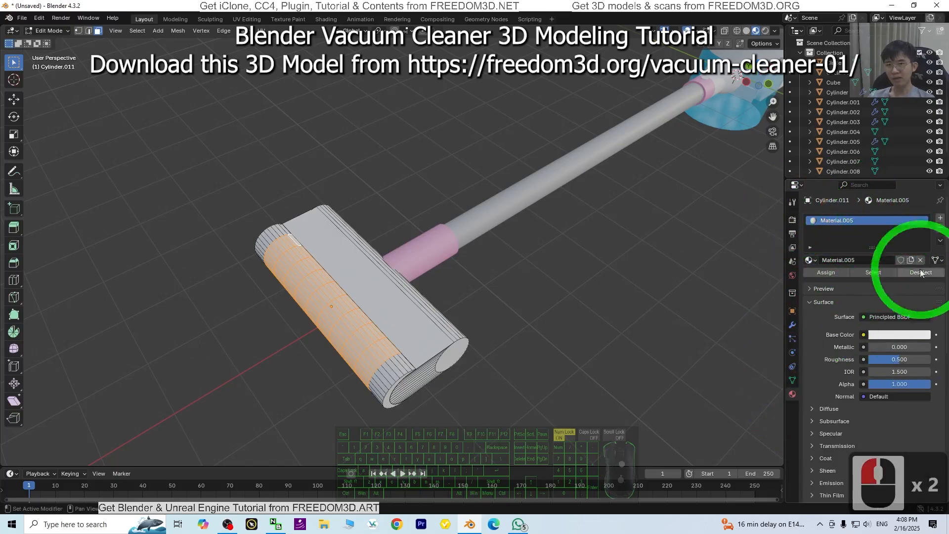
double_click(845, 221)
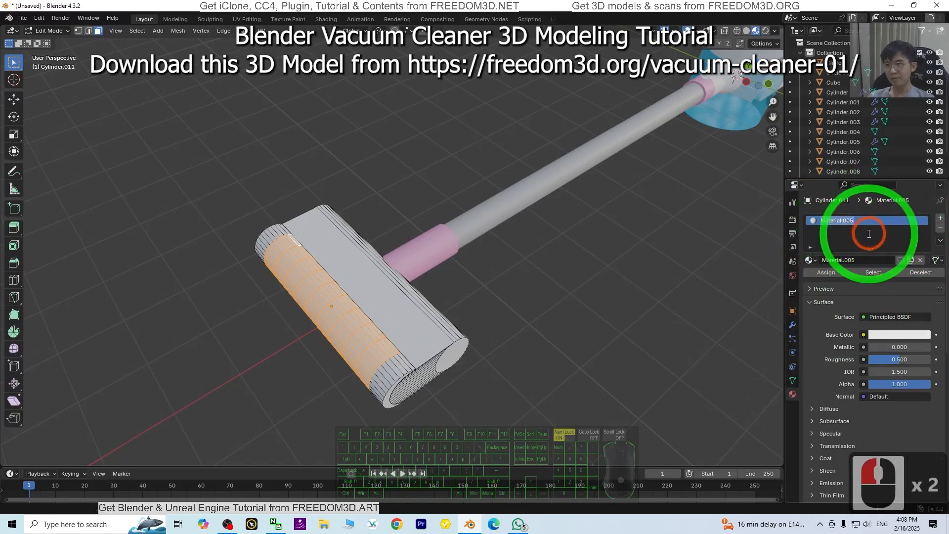
text(white.001)
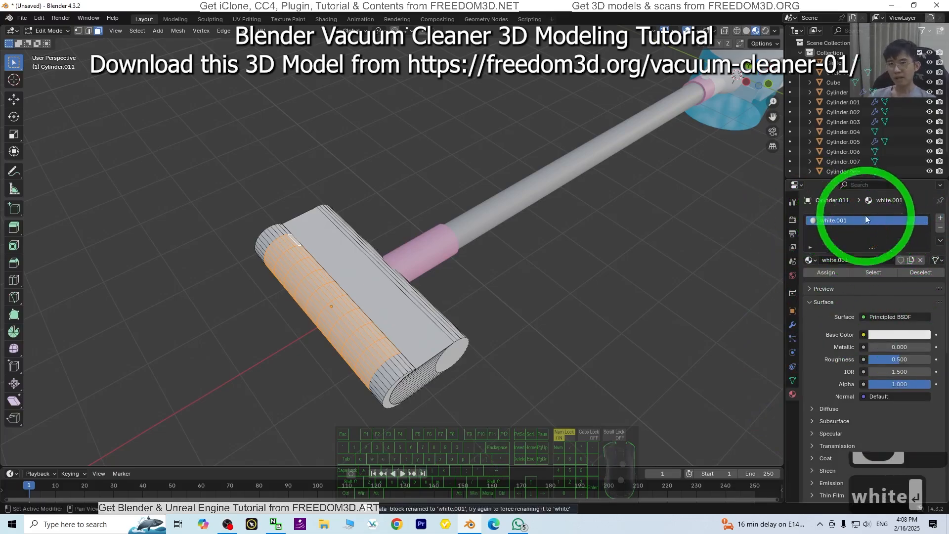
Add a second material to the floor head, darken its base color to a value of 0.245, and assign it to the selected roller faces
key(Return)
click(941, 219)
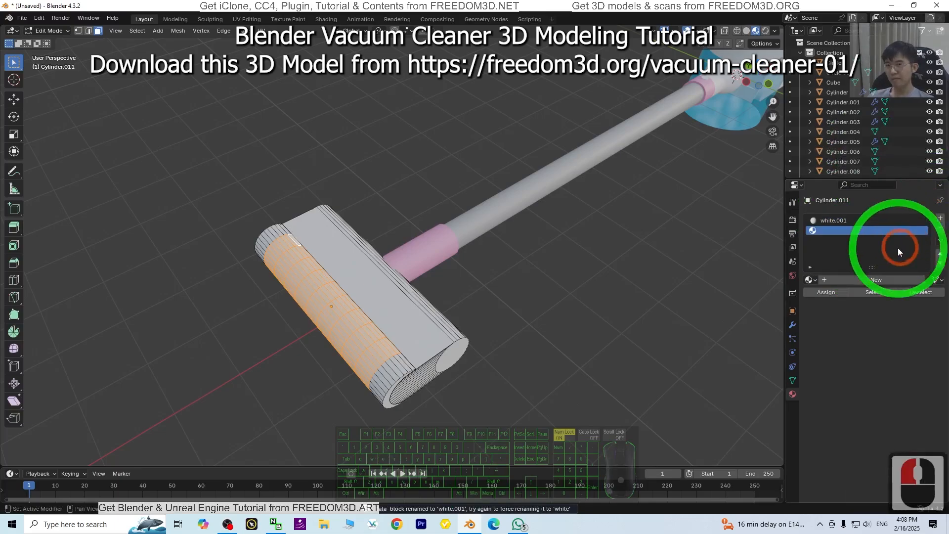
click(862, 280)
click(906, 355)
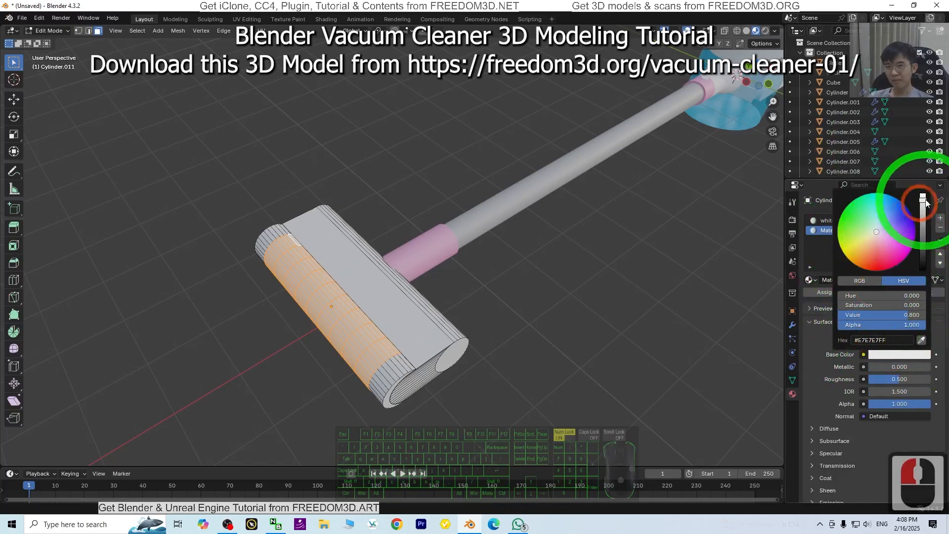
drag(923, 200, 922, 228)
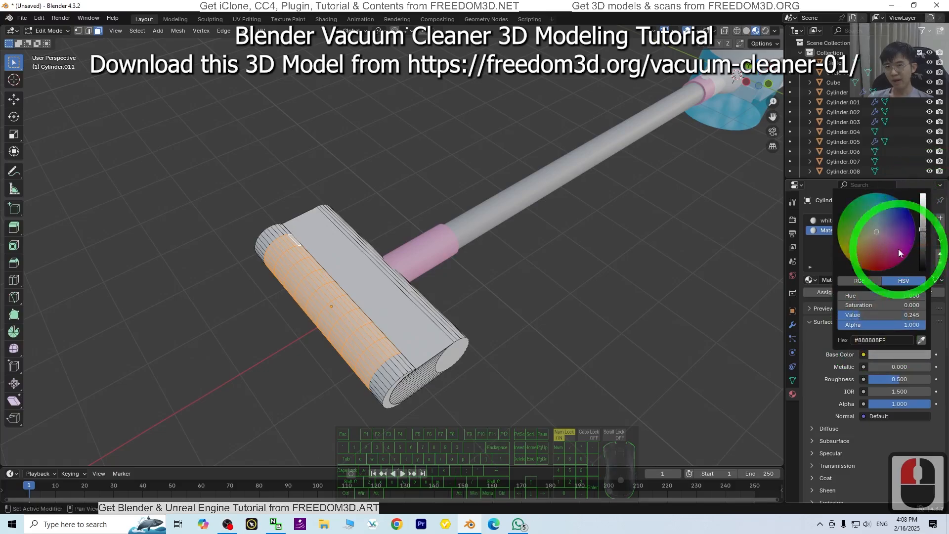
click(821, 294)
click(821, 293)
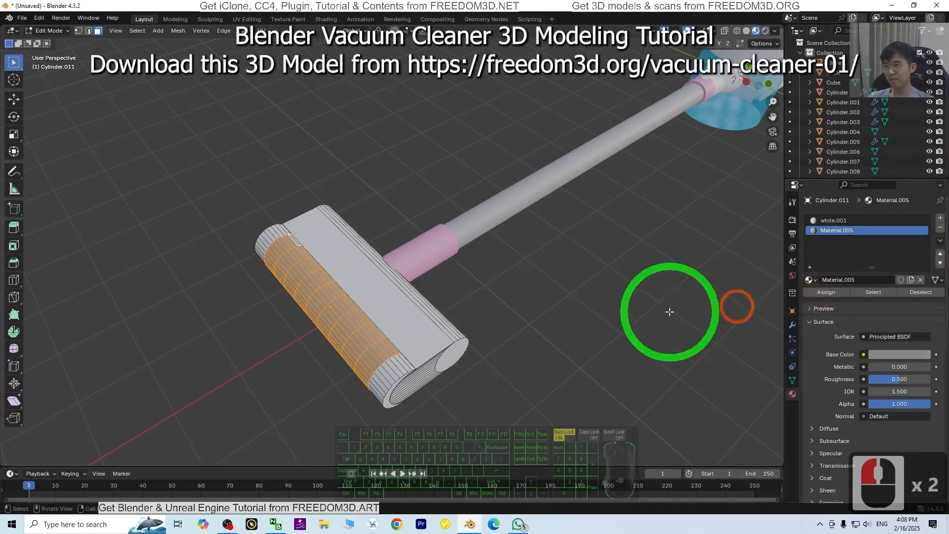
click(589, 319)
Finish editing the floor head's mesh and return to Object Mode
scroll(599, 313, down, 3)
middle_drag(690, 243, 570, 269)
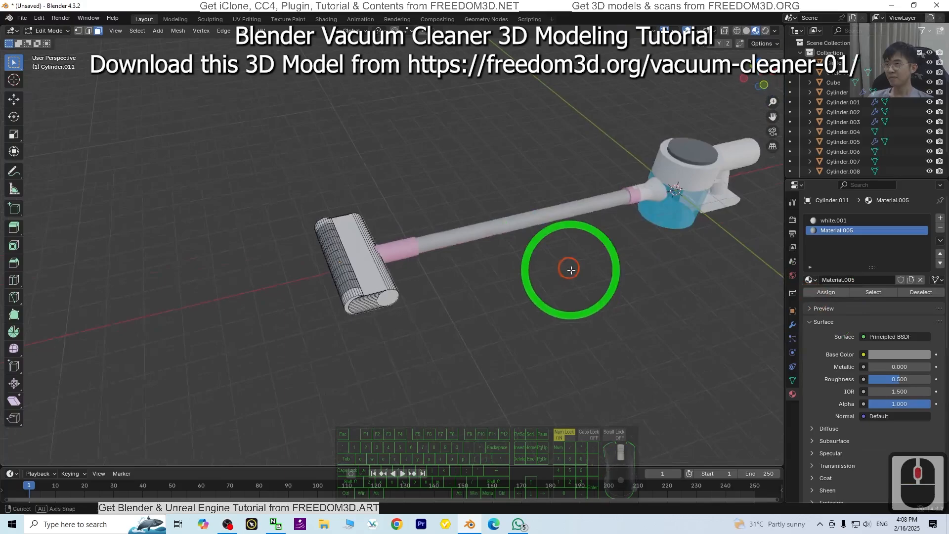
middle_drag(672, 210, 537, 268)
click(47, 31)
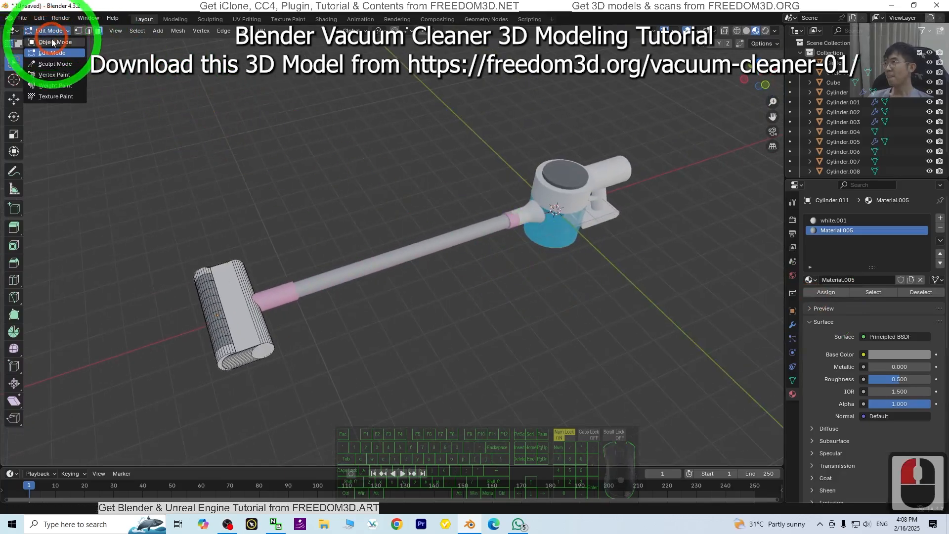
click(49, 42)
Compare the whole vacuum cleaner with the reference photo and inspect its body and handle from several sides
scroll(475, 271, down, 2)
middle_drag(500, 321, 485, 277)
drag(341, 1, 215, 69)
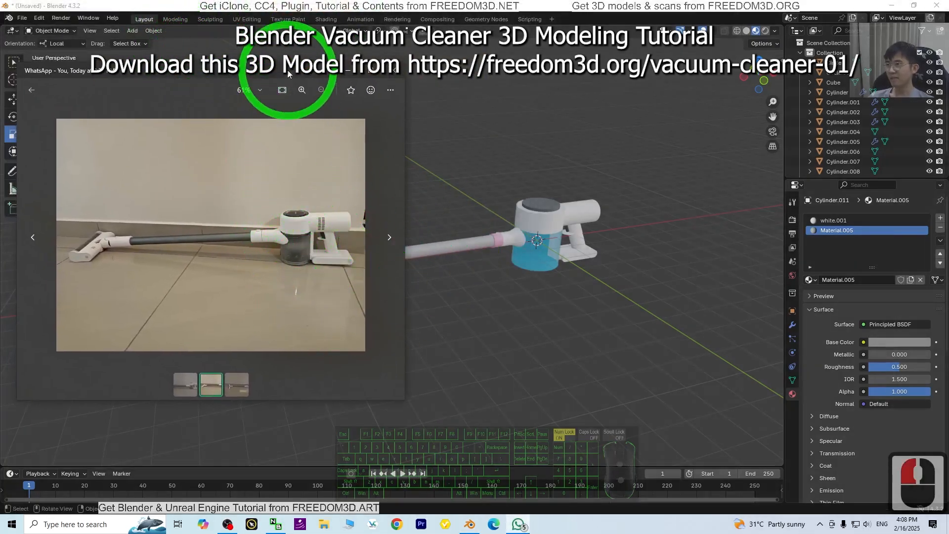
drag(288, 74, 288, 1)
scroll(506, 238, up, 4)
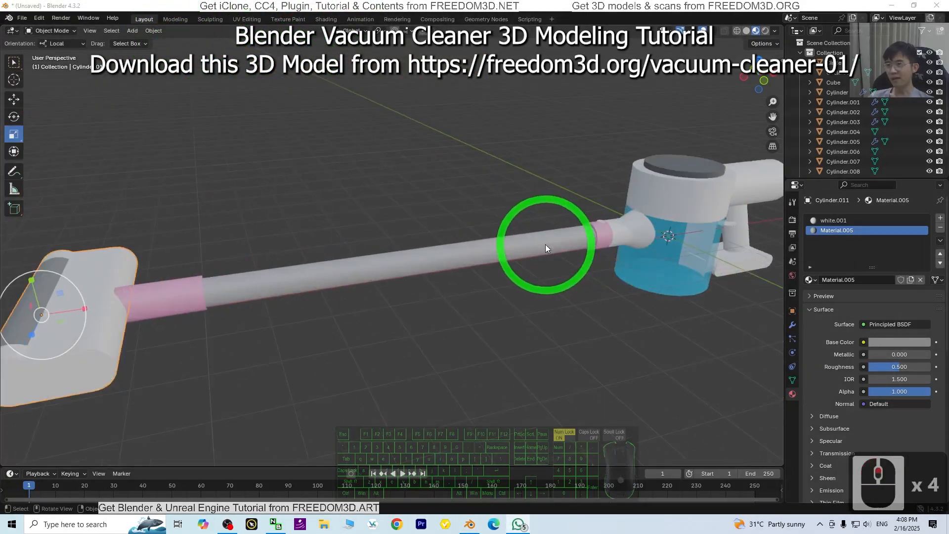
scroll(544, 244, down, 3)
middle_drag(514, 250, 539, 244)
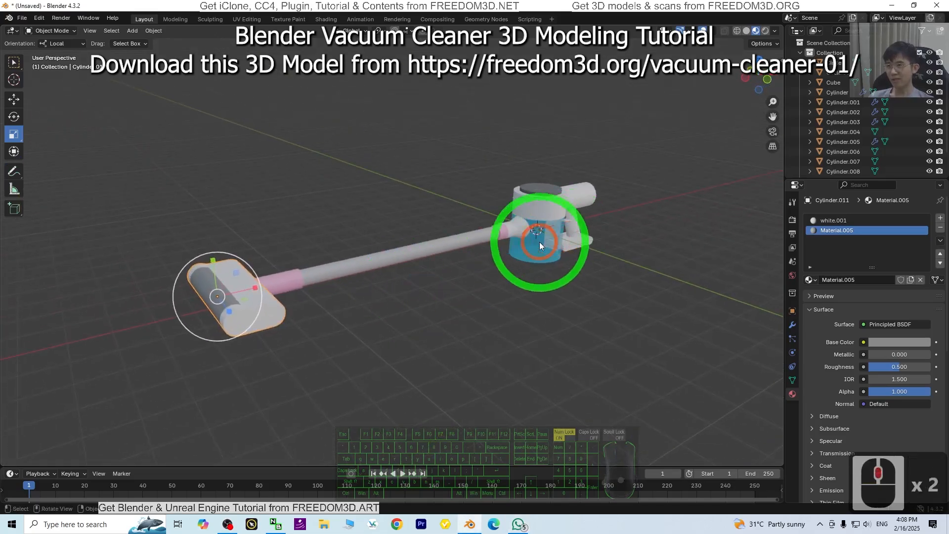
scroll(434, 296, up, 2)
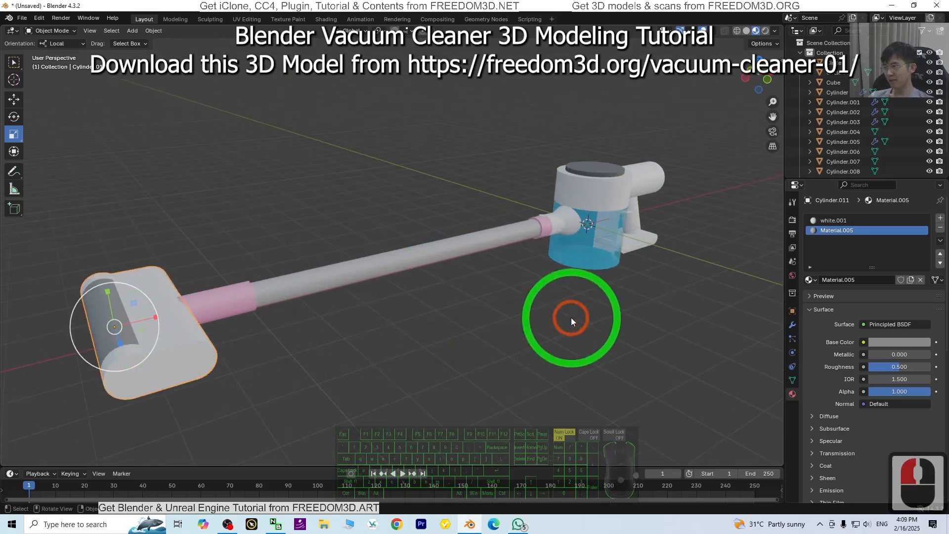
middle_drag(571, 318, 418, 322)
scroll(649, 288, up, 3)
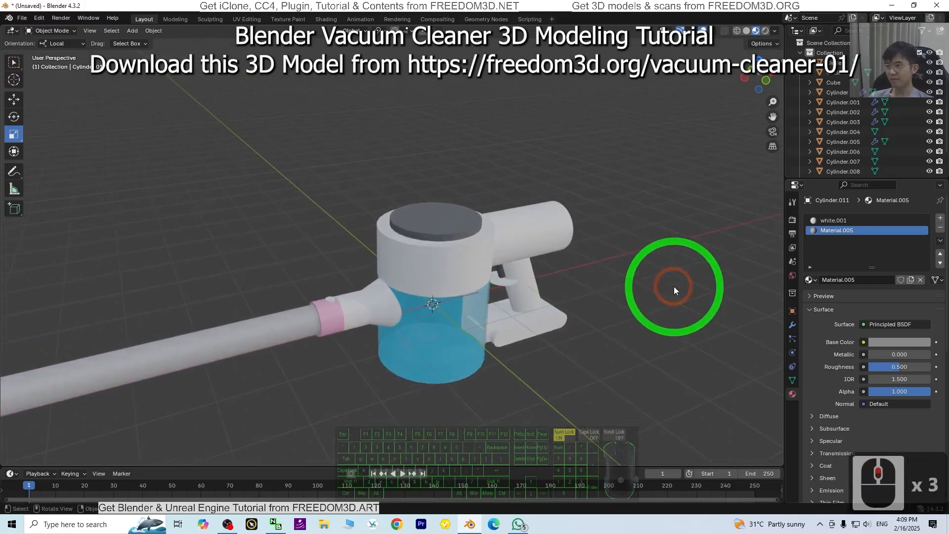
middle_drag(660, 299, 560, 354)
scroll(544, 341, down, 4)
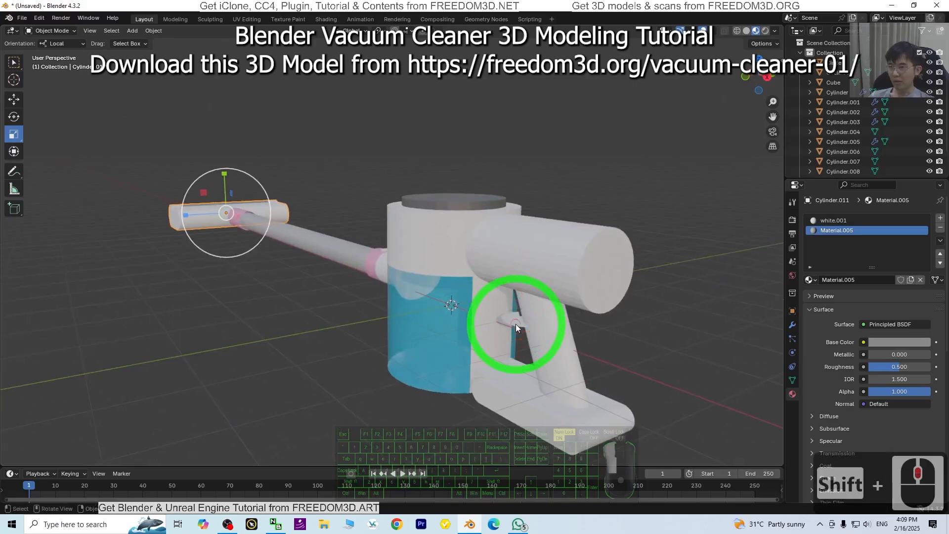
double_click(396, 299)
middle_drag(443, 325, 410, 297)
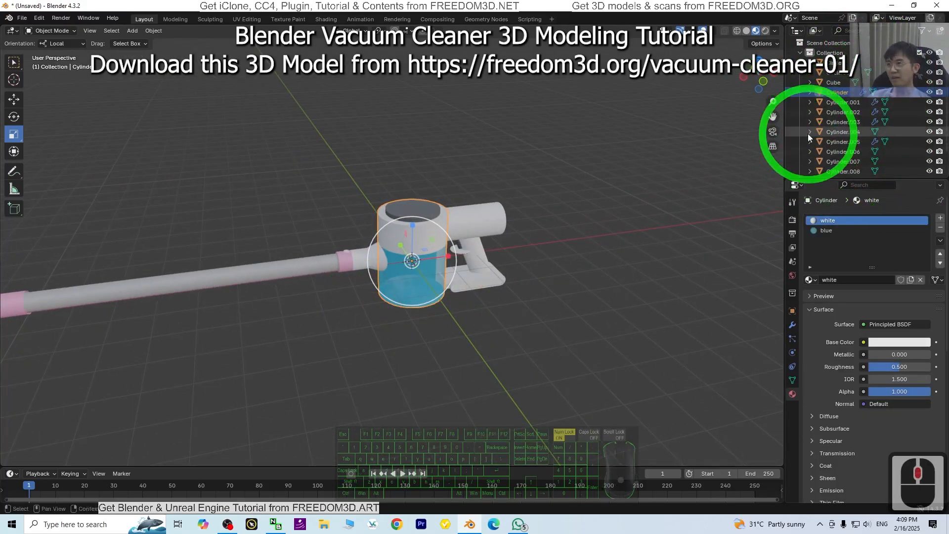
Add a plain-axes empty at the world origin and rename it "Vacuum Cleaner 01"
click(133, 32)
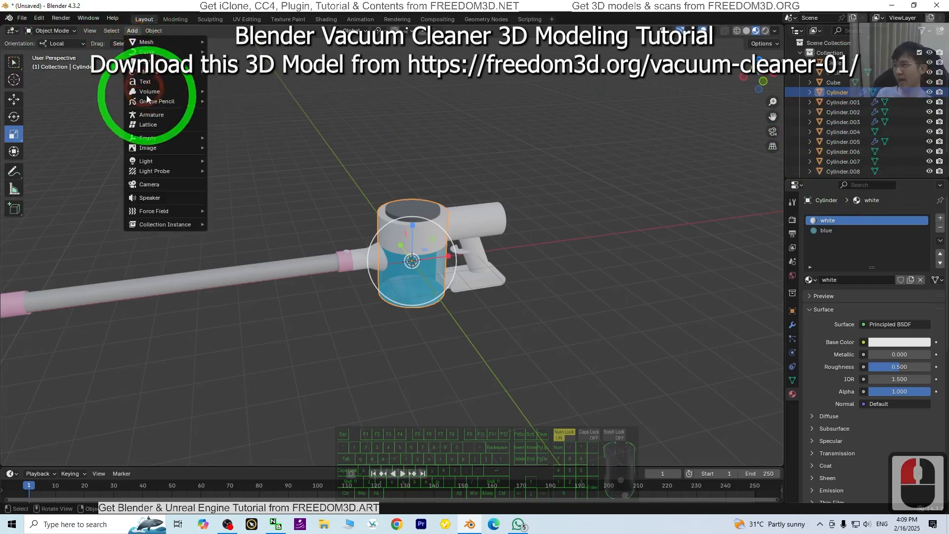
click(194, 139)
click(229, 138)
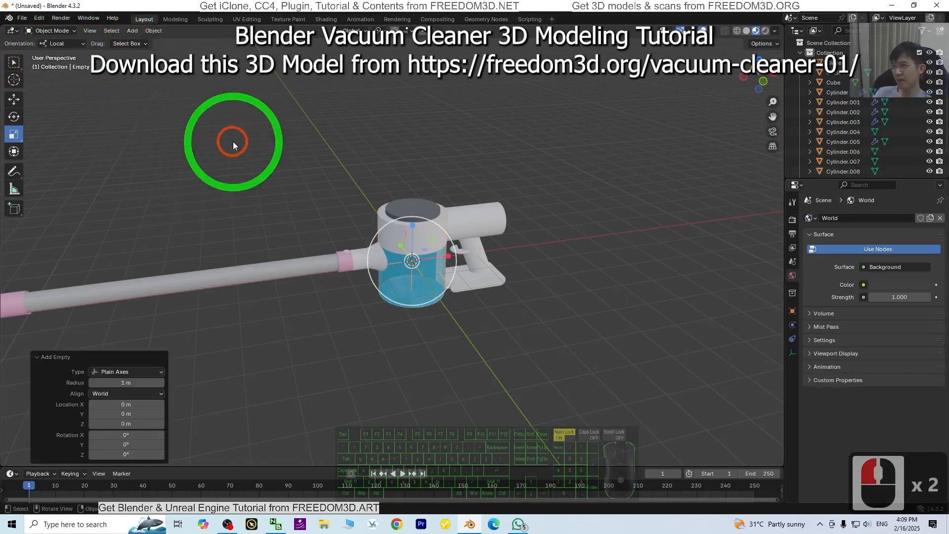
scroll(836, 143, down, 7)
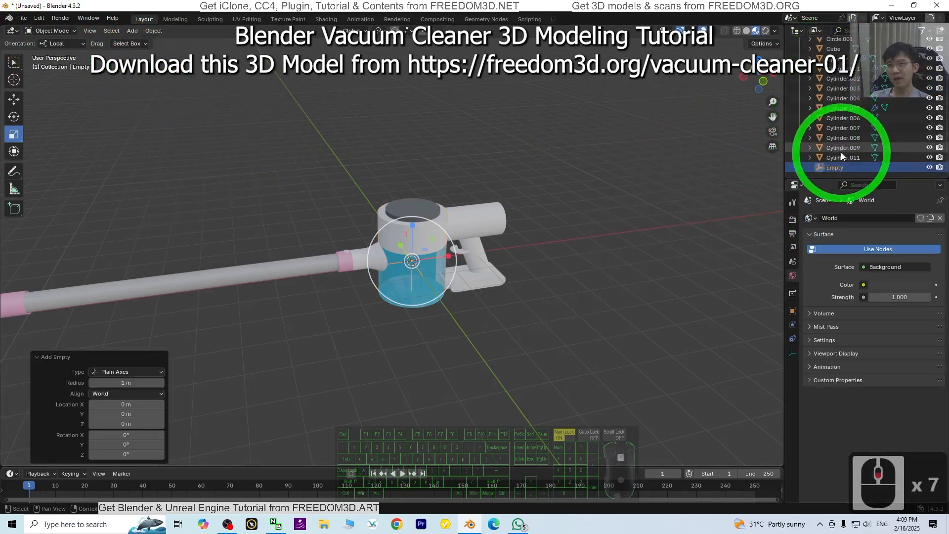
double_click(837, 168)
text(Vacu)
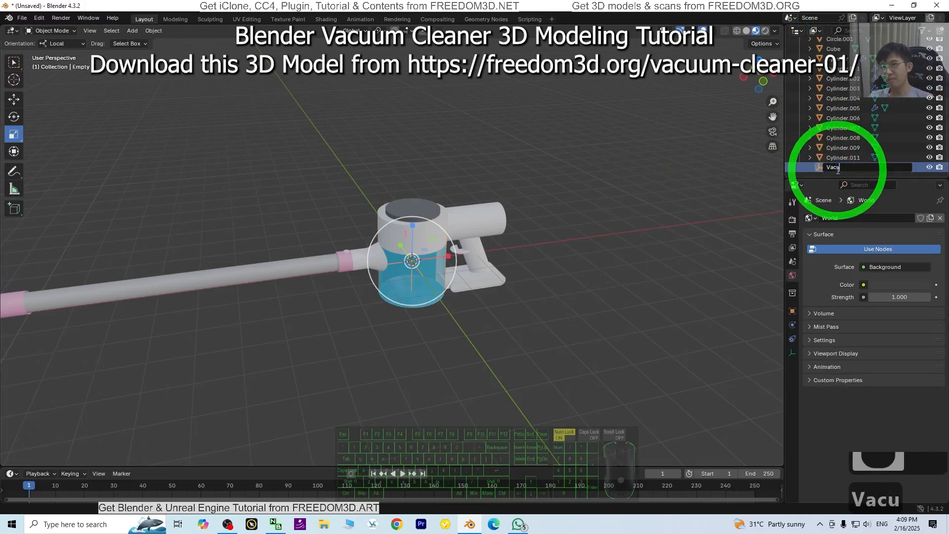
text(um Cleaner )
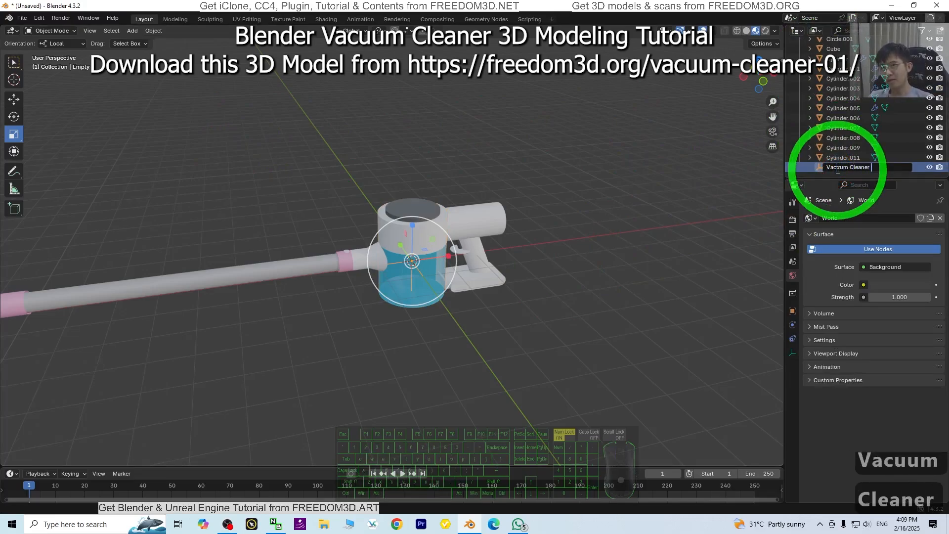
text(01)
key(Return)
Parent all vacuum cleaner parts to the "Vacuum Cleaner 01" empty as Object, with the empty as the active object
key(a)
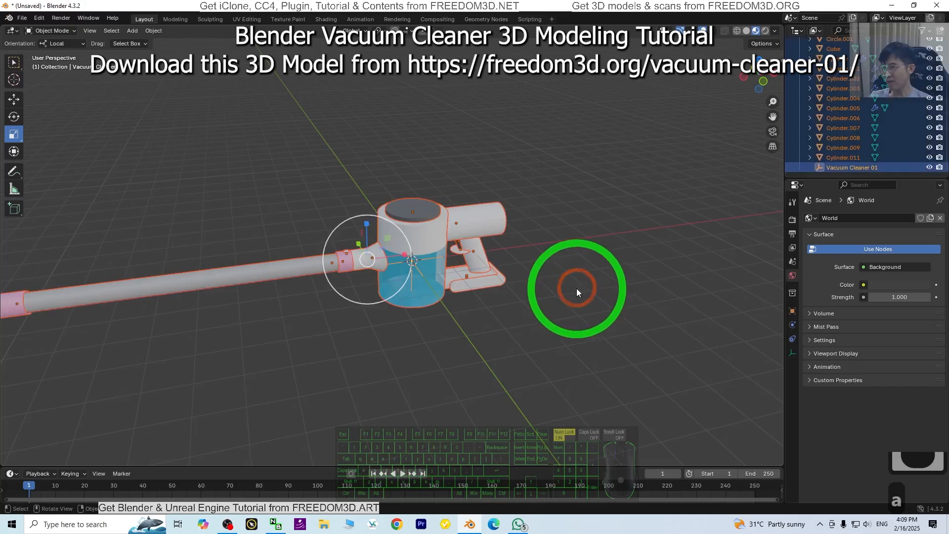
scroll(531, 306, up, 2)
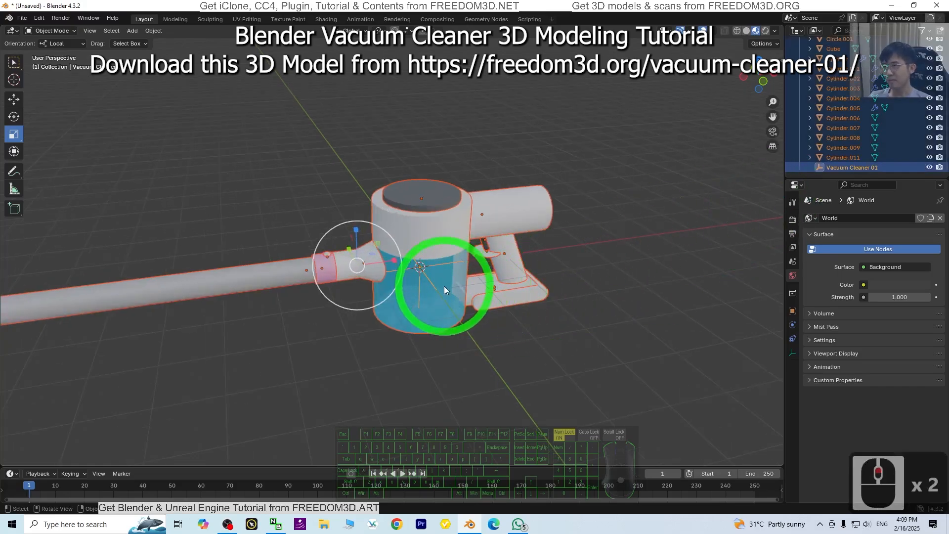
click(849, 168)
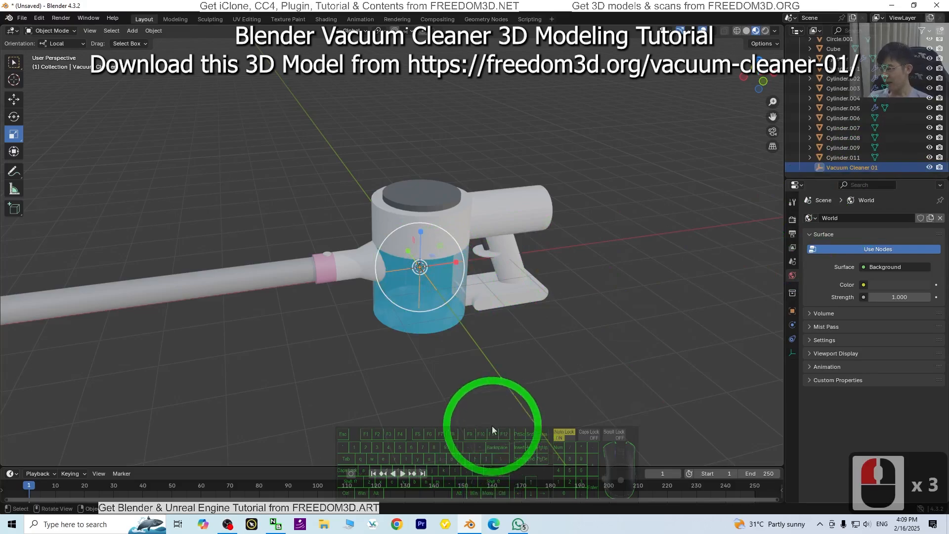
key(a)
key(ctrl+p)
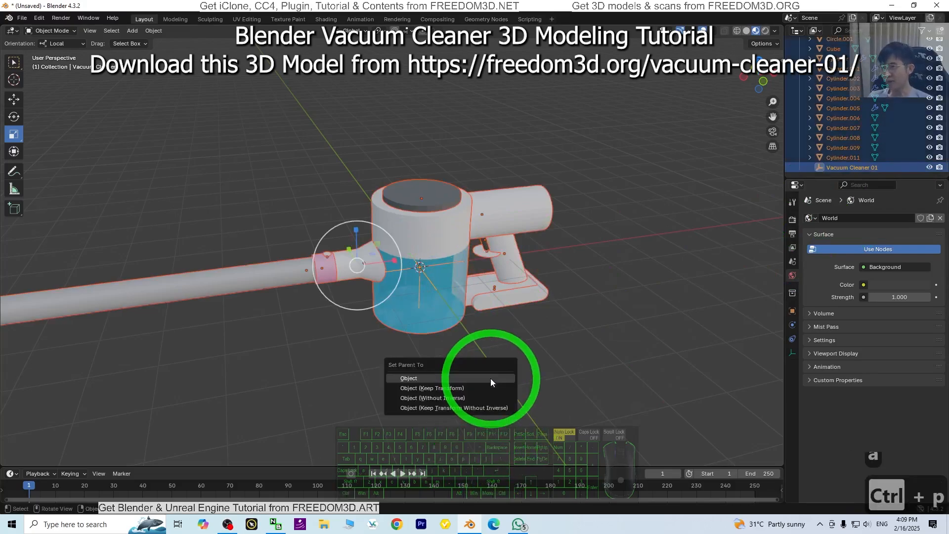
click(491, 378)
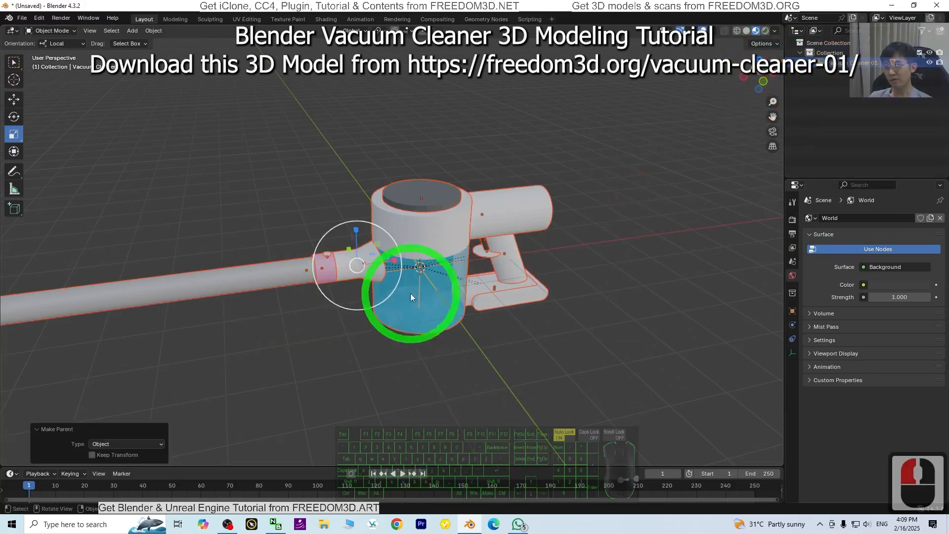
Try moving the whole vacuum cleaner by its parent empty, and undo the move
scroll(545, 309, down, 4)
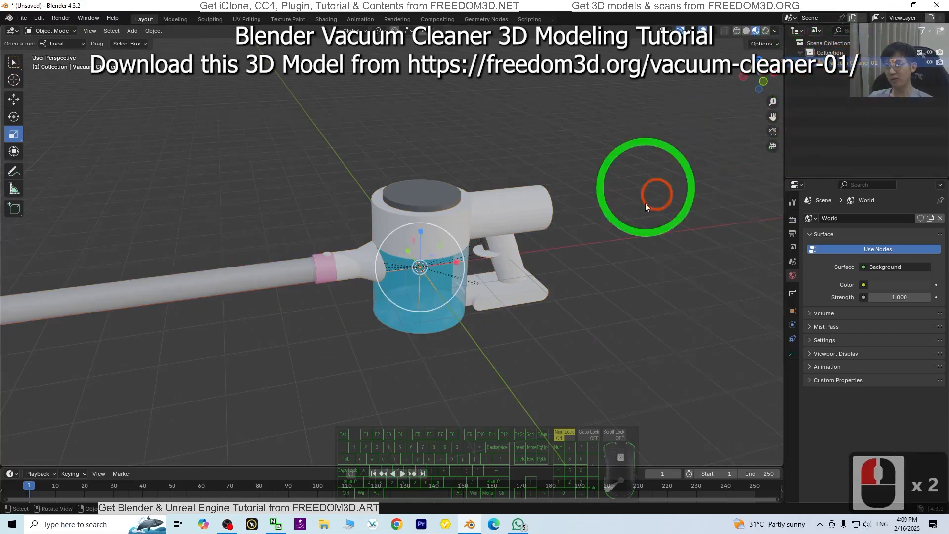
click(14, 98)
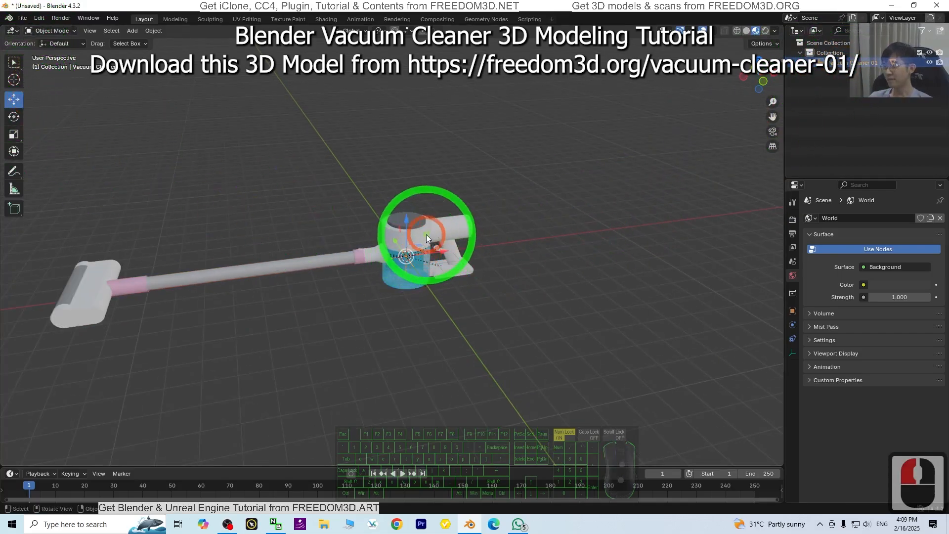
drag(422, 236, 393, 161)
key(ctrl+z)
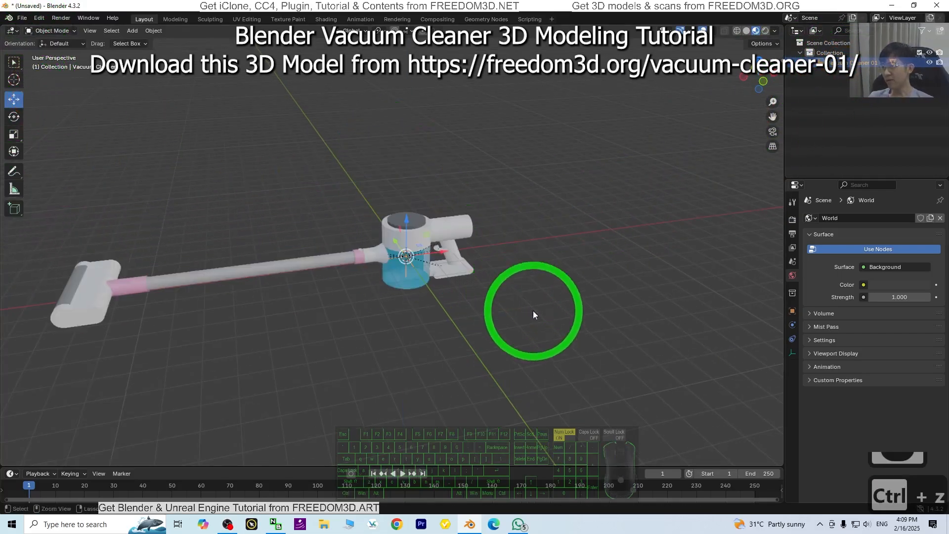
Parent the floor head to the pink connector at the end of the tube, using the Object type
scroll(533, 310, up, 8)
scroll(304, 337, down, 4)
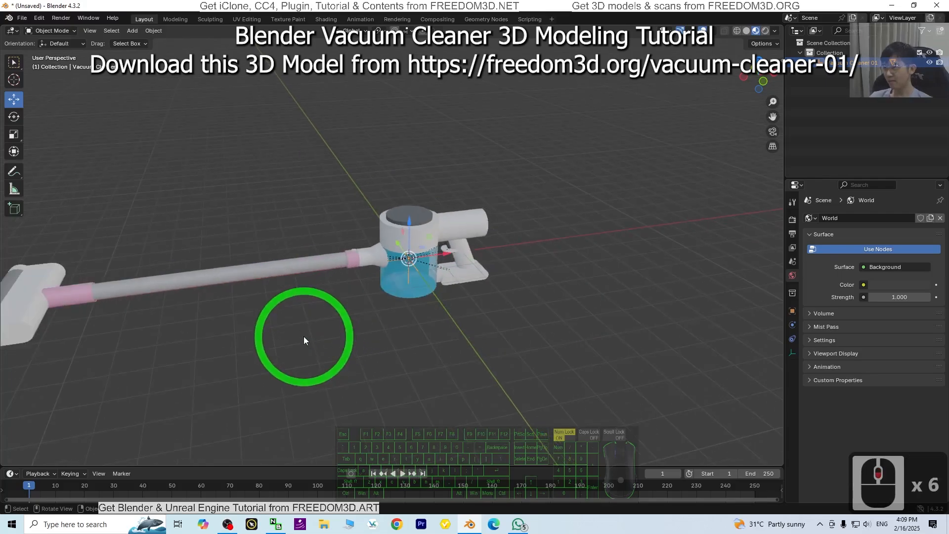
shift+middle_drag(328, 350, 462, 339)
click(170, 310)
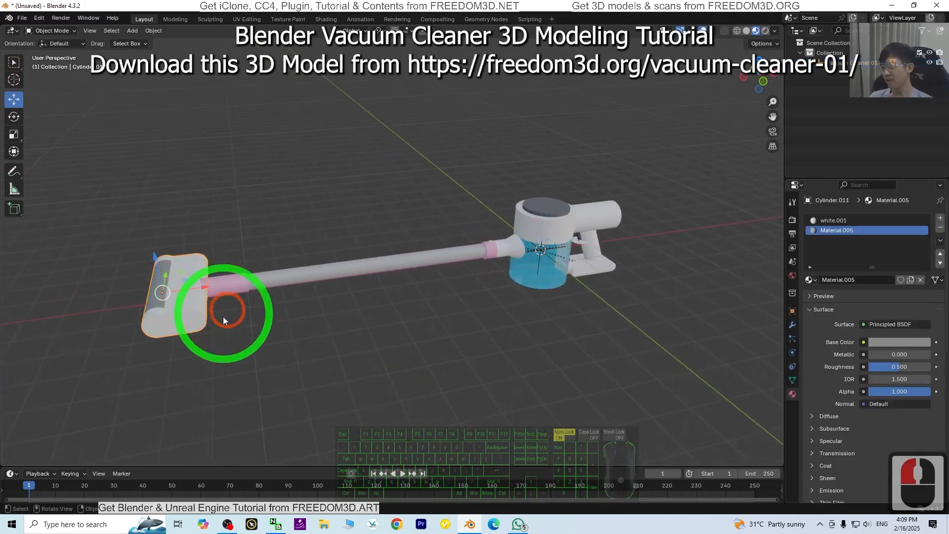
scroll(205, 310, up, 2)
click(154, 303)
click(70, 327)
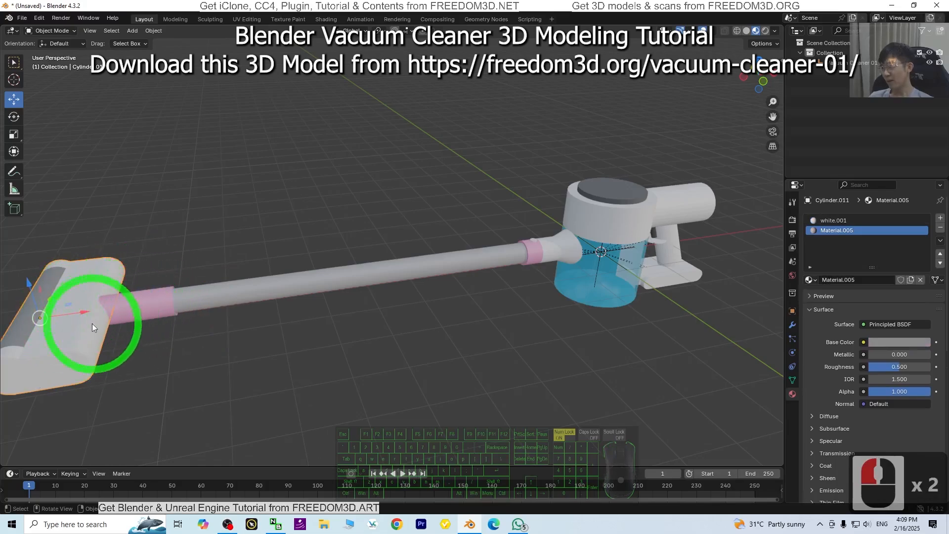
click(85, 340)
shift+click(150, 306)
shift+middle_drag(148, 307, 334, 340)
key(ctrl+p)
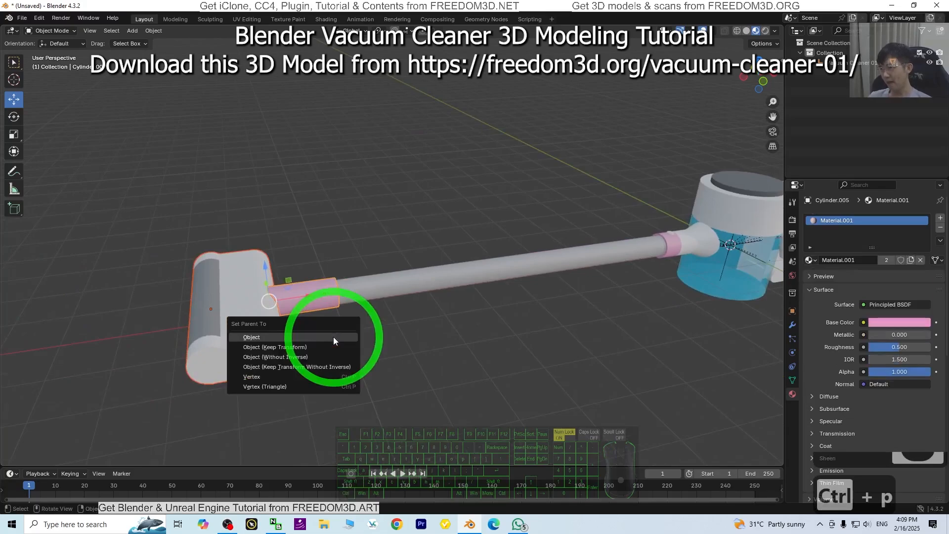
click(333, 337)
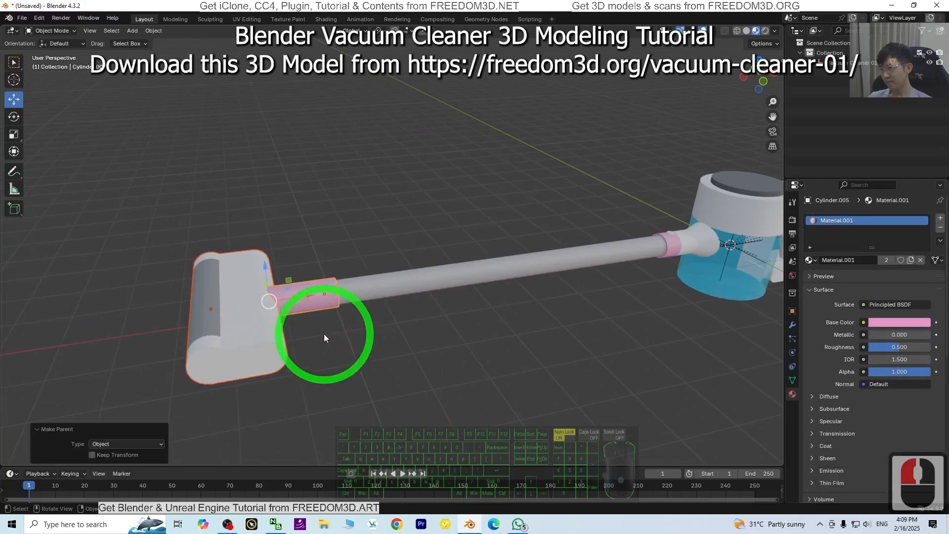
Move only the floor head's origin about 0.94 m along X to the centre of its rounded end beside the pink connector
click(270, 317)
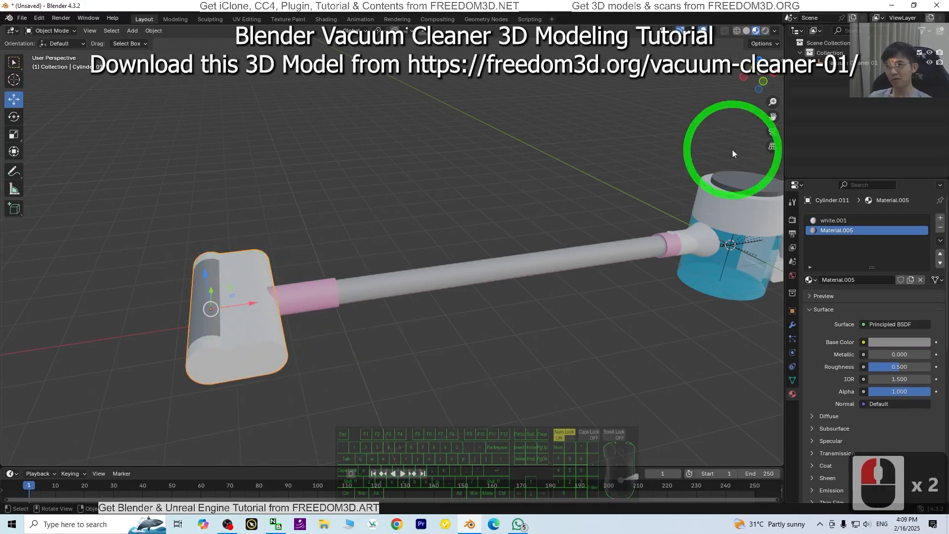
click(764, 82)
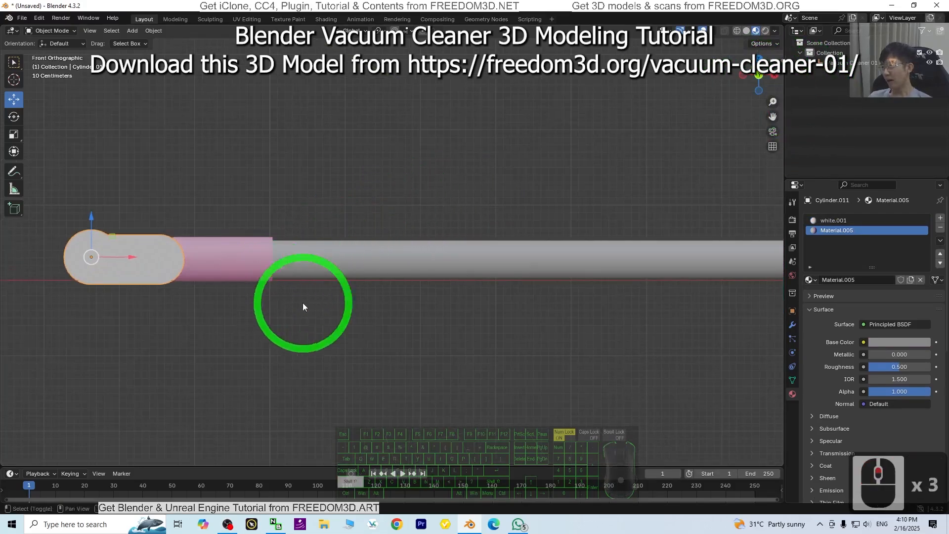
shift+middle_drag(303, 306, 435, 339)
scroll(435, 339, up, 4)
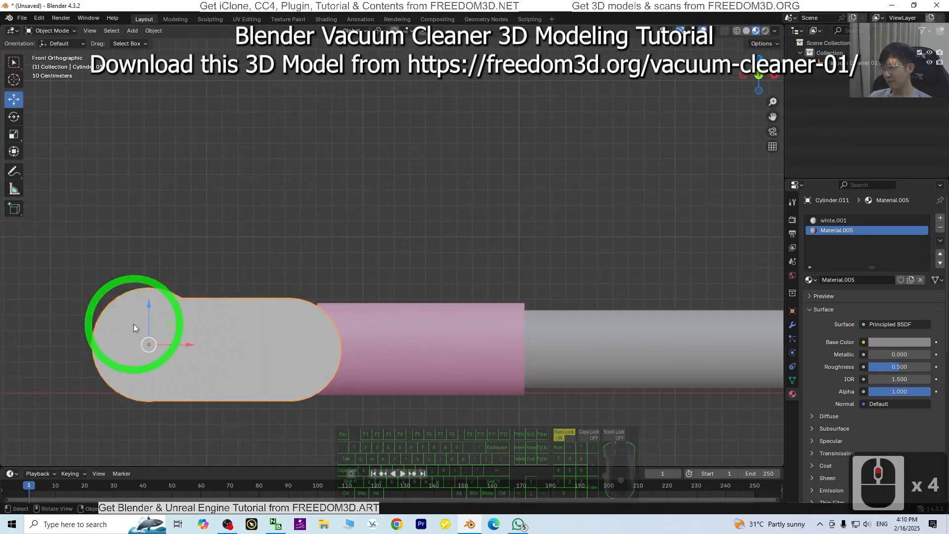
scroll(373, 313, down, 1)
scroll(366, 314, up, 2)
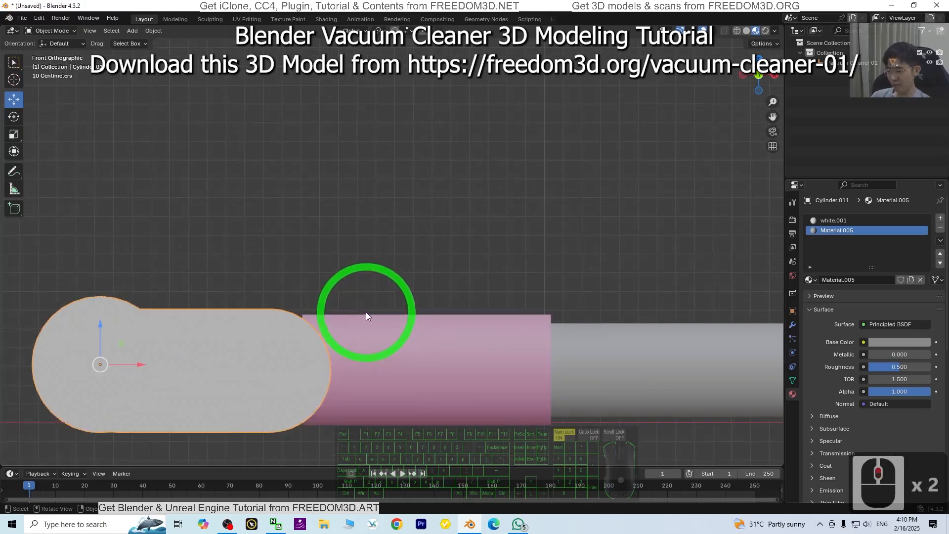
key(ctrl+period)
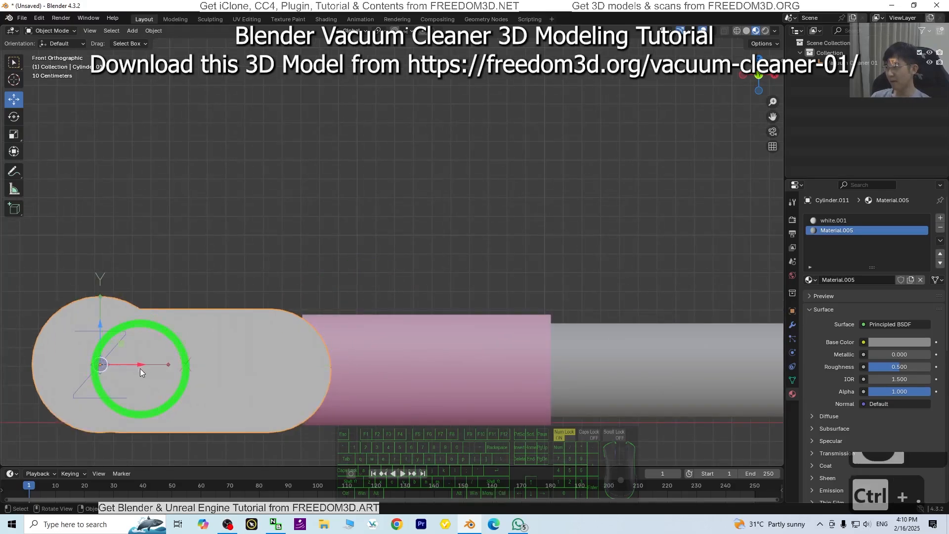
drag(145, 365, 310, 371)
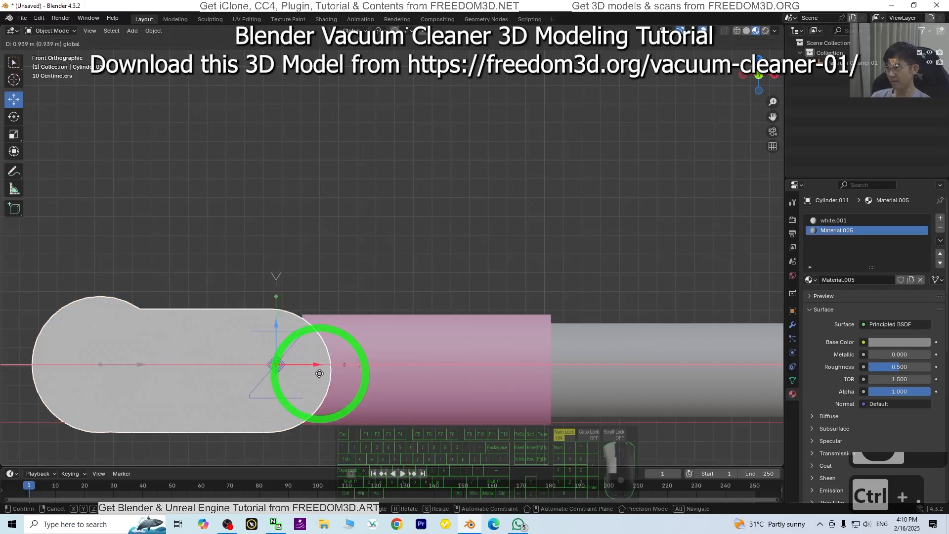
drag(319, 373, 319, 373)
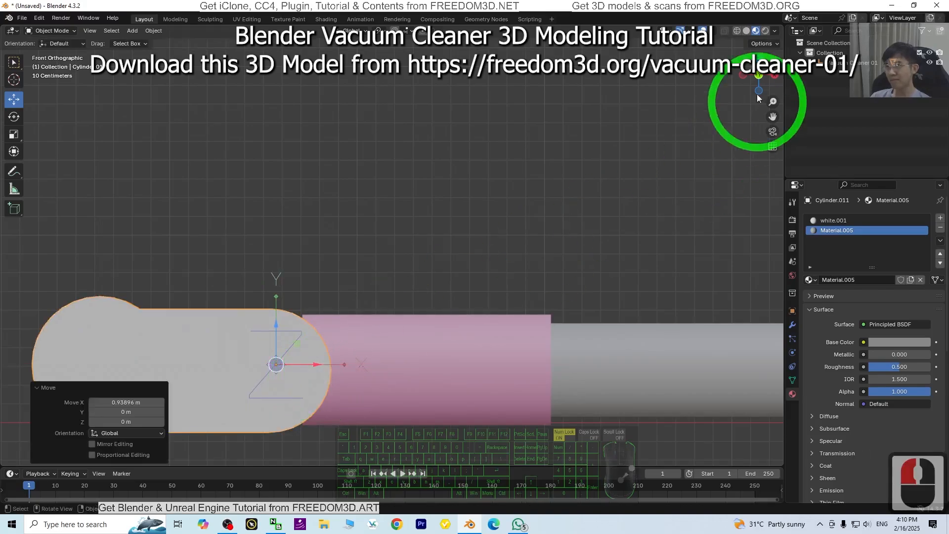
Fine-tune the floor head's origin by about -0.018 m along X, checking it from the opposite side
click(759, 77)
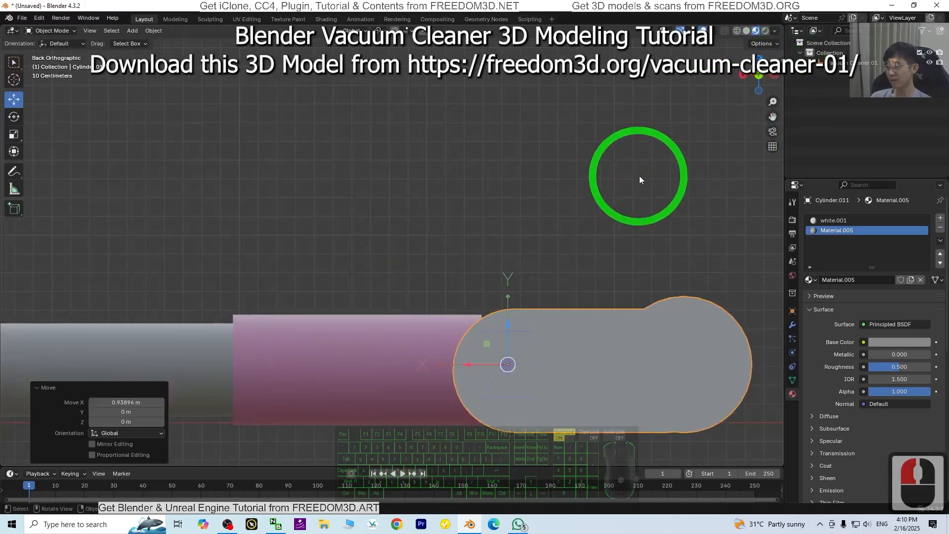
drag(469, 365, 473, 365)
click(760, 78)
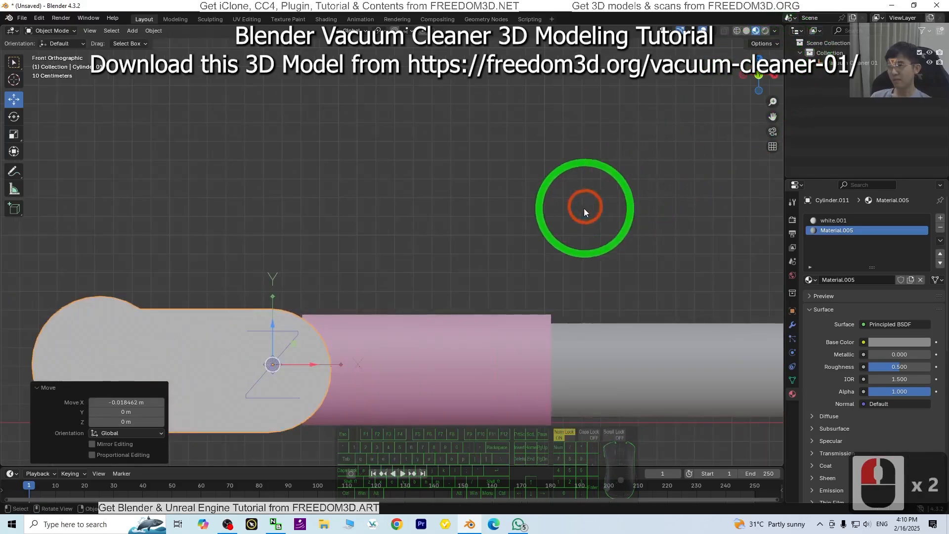
Turn off origin-only transforms and move the floor head about 0.08 m along X into the pink connector
scroll(555, 209, down, 3)
click(555, 209)
middle_drag(574, 252, 580, 272)
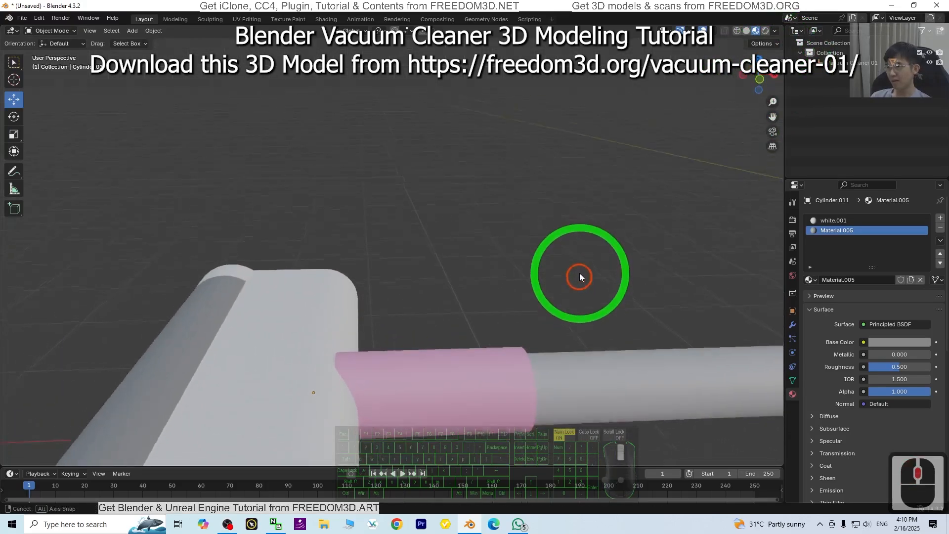
scroll(333, 327, down, 2)
click(331, 328)
scroll(354, 282, down, 4)
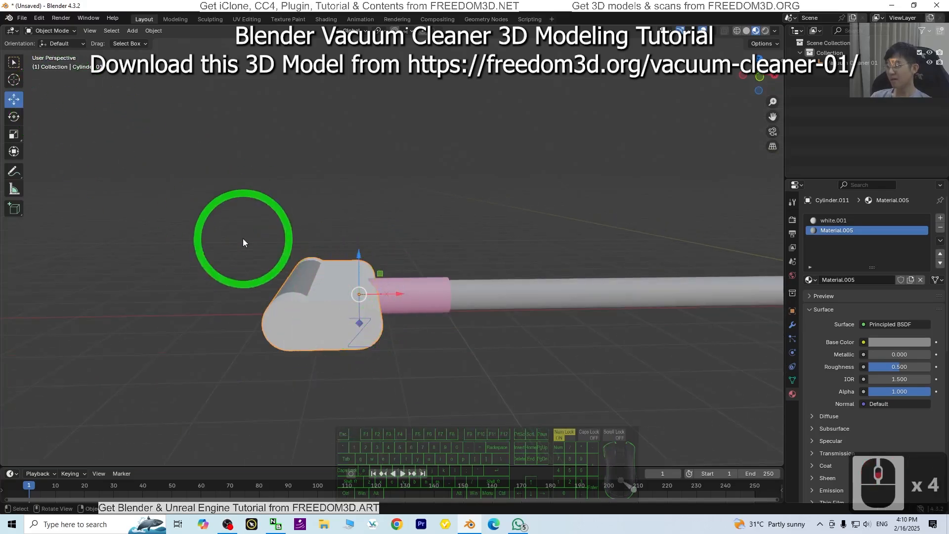
ctrl+drag(398, 296, 435, 281)
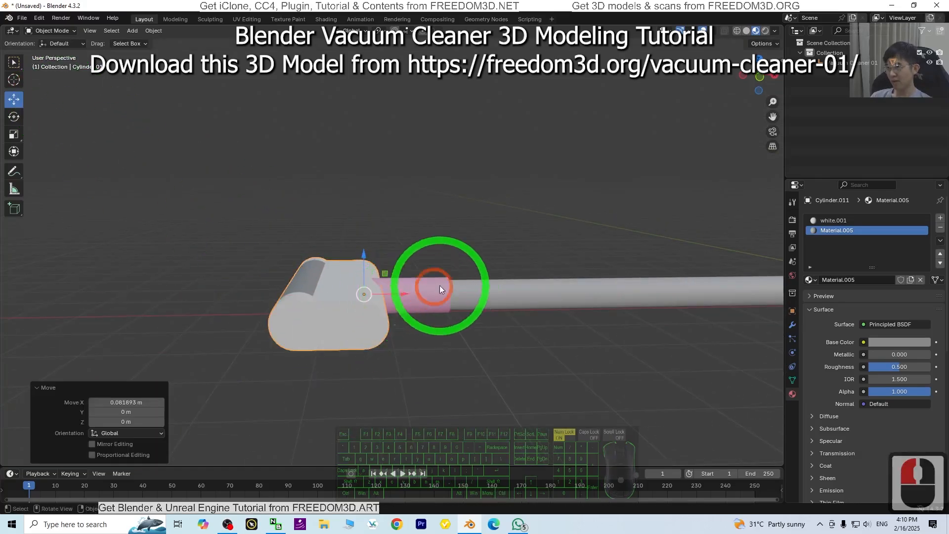
Try rotating the floor head around its new pivot, including about -50° on local Z, and undo the rotations
click(14, 117)
click(382, 256)
click(385, 272)
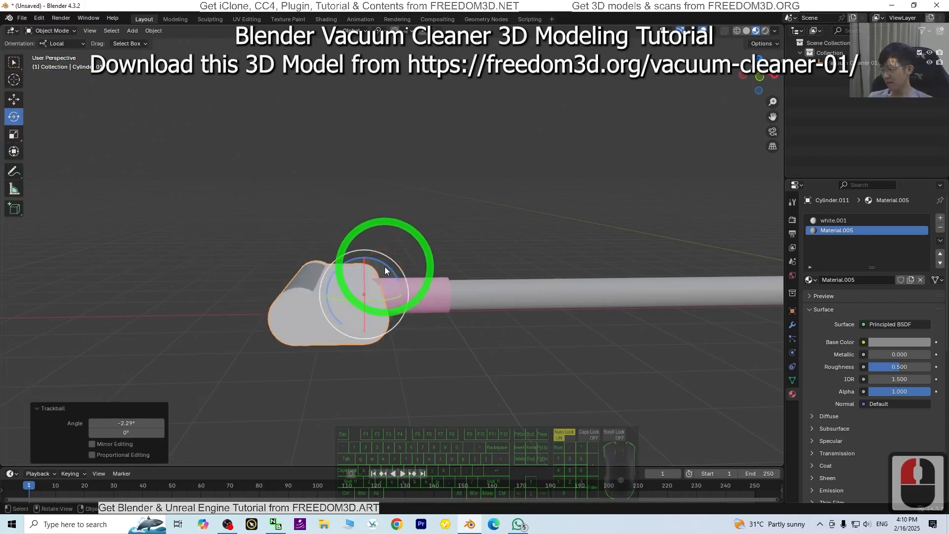
key(ctrl+z)
drag(387, 269, 435, 293)
middle_drag(663, 316, 397, 274)
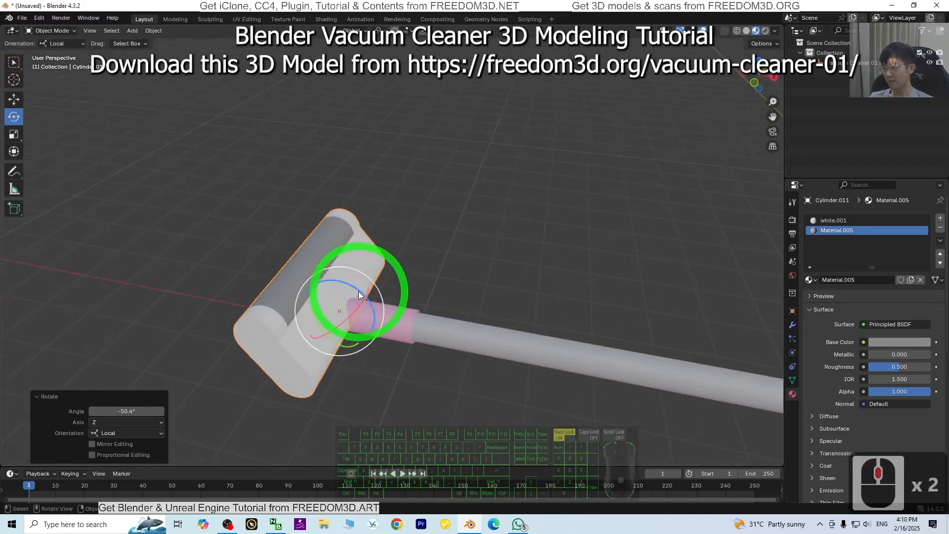
mouse_move(359, 295)
mouse_down()
mouse_move(307, 280)
mouse_move(386, 297)
mouse_move(339, 282)
mouse_move(355, 290)
mouse_up()
scroll(463, 275, down, 3)
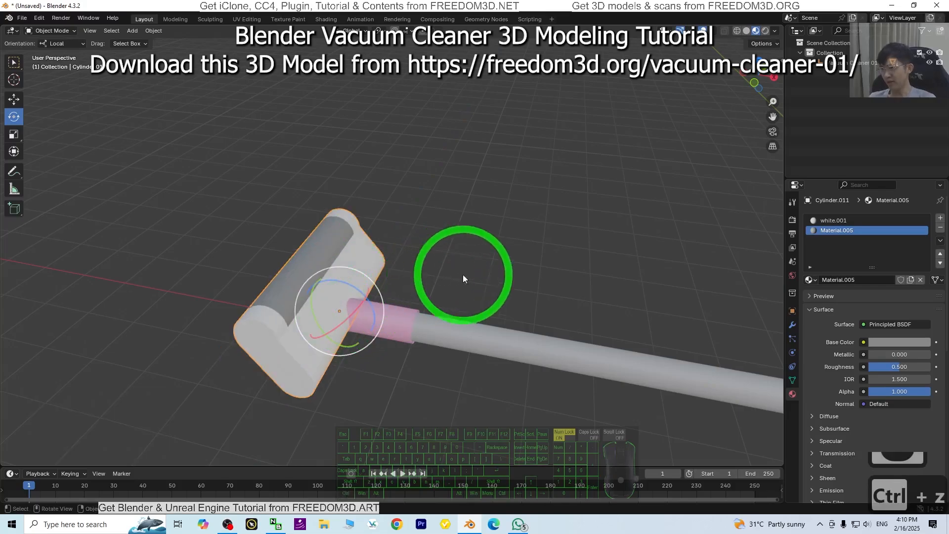
Select the "Vacuum Cleaner 01" parent empty instead of the individual handle and body parts
shift+middle_drag(635, 277, 417, 240)
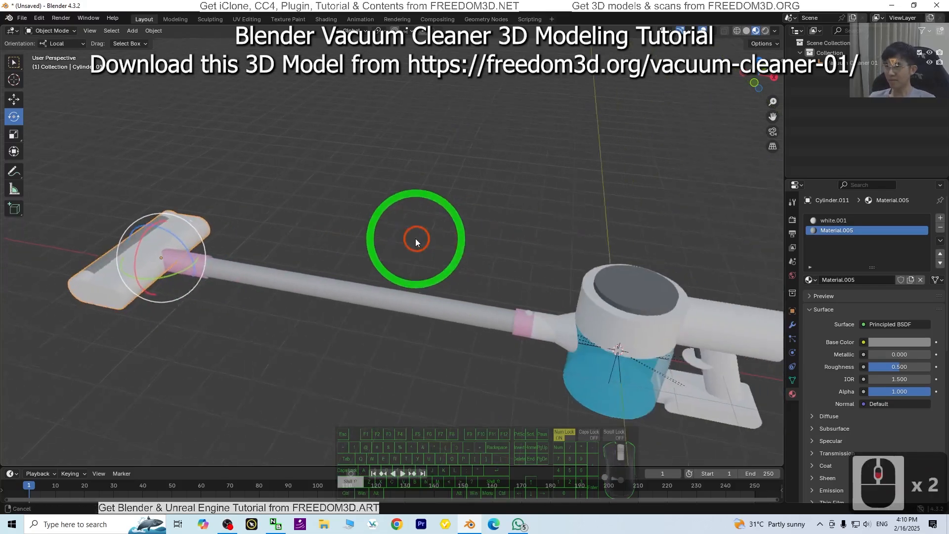
middle_drag(497, 350, 516, 305)
click(740, 258)
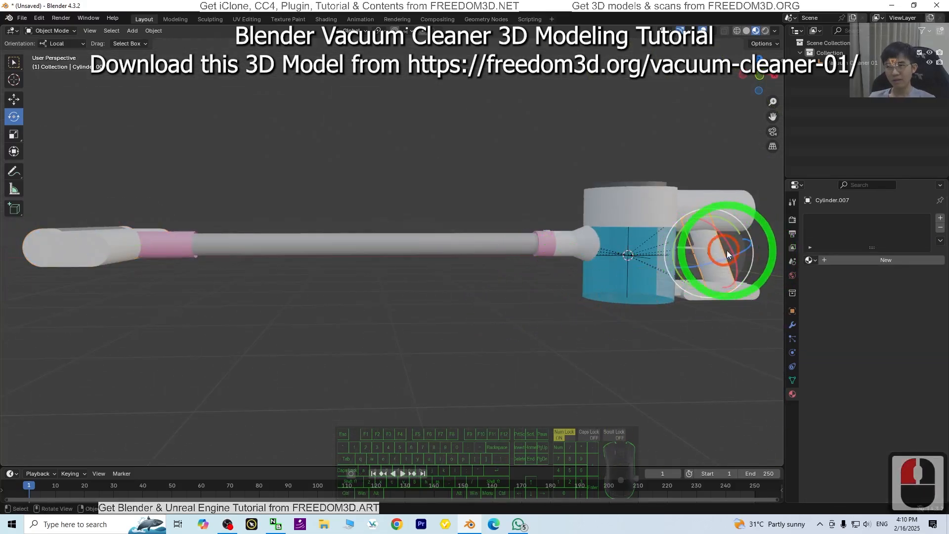
scroll(726, 250, up, 2)
shift+middle_drag(697, 215, 447, 231)
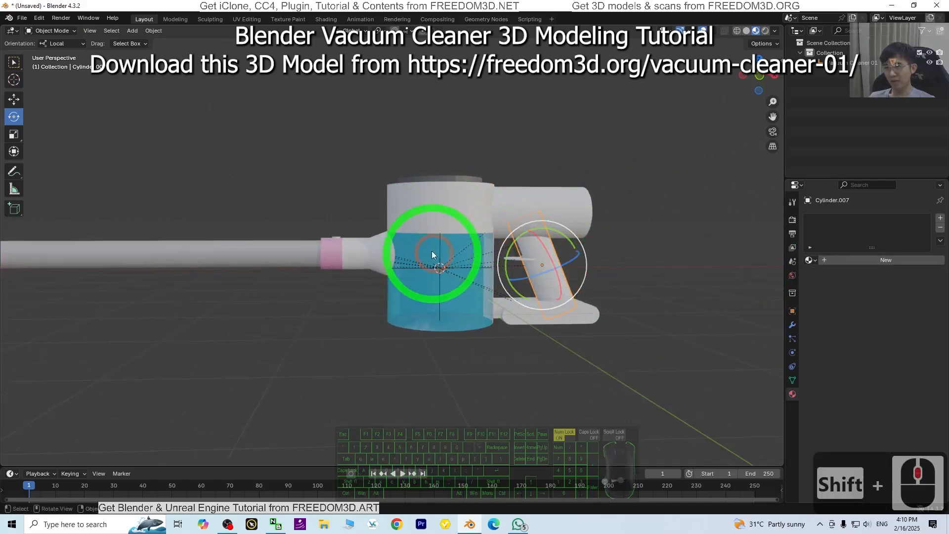
click(452, 279)
click(440, 260)
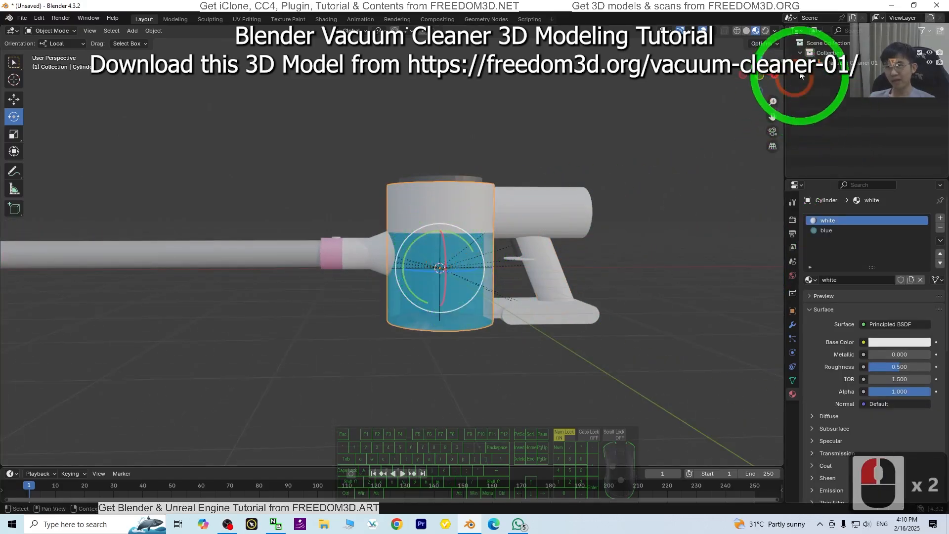
click(846, 63)
scroll(503, 156, down, 4)
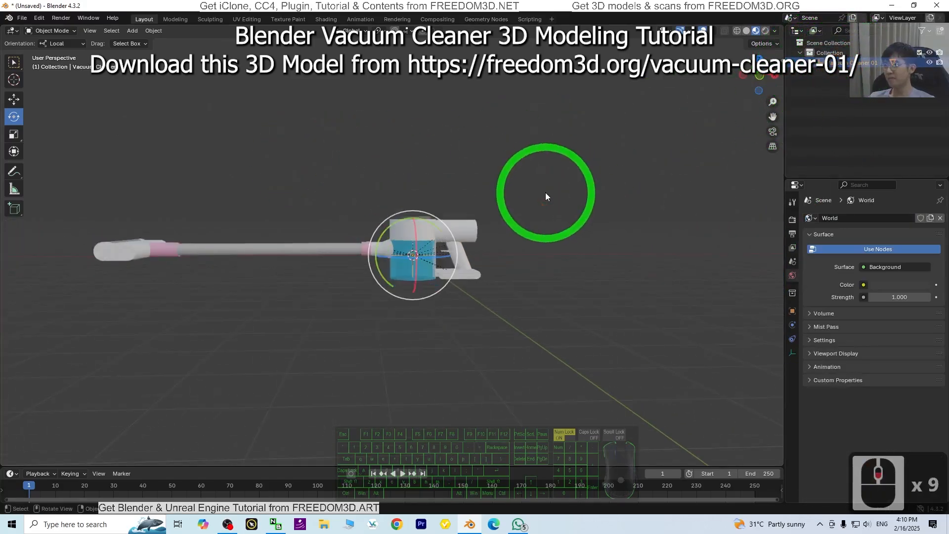
Try rotating the whole vacuum cleaner by its empty and the floor head separately, and undo both rotations
middle_drag(545, 192, 381, 241)
mouse_move(412, 241)
mouse_down()
mouse_move(405, 262)
mouse_move(411, 241)
mouse_move(399, 254)
mouse_up()
click(176, 374)
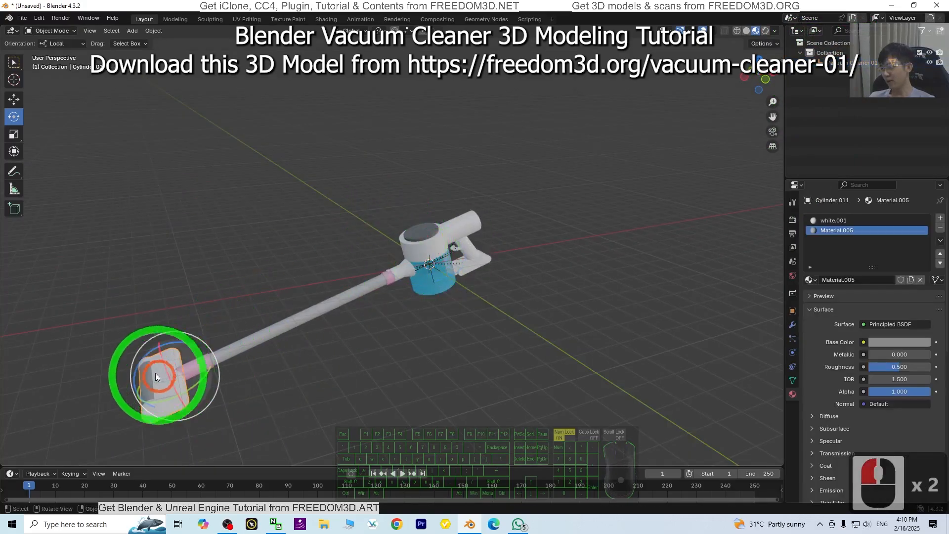
drag(159, 360, 213, 340)
key(ctrl+z)
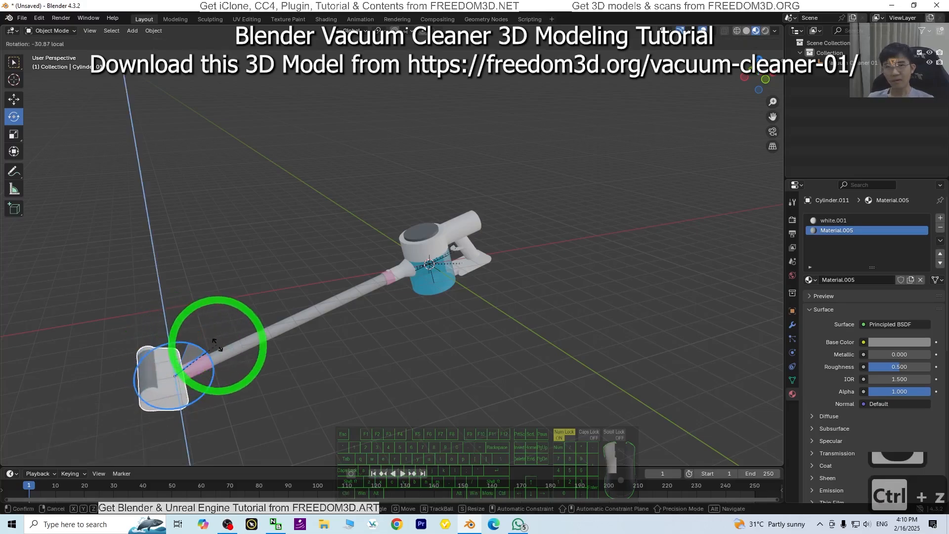
click(394, 314)
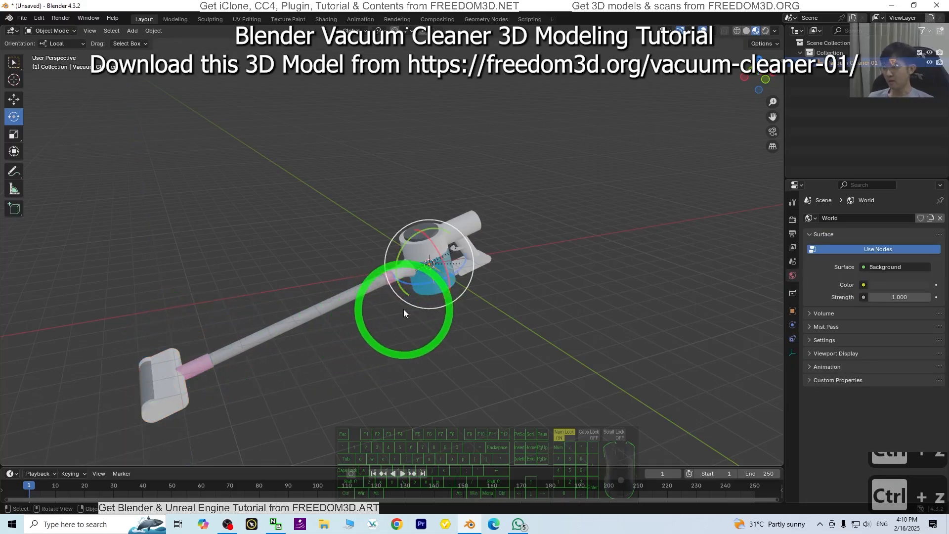
key(ctrl+z)
Try scaling the whole vacuum cleaner through its parent empty, and undo the scaling
scroll(465, 311, up, 3)
scroll(455, 312, down, 1)
shift+middle_drag(352, 354, 589, 283)
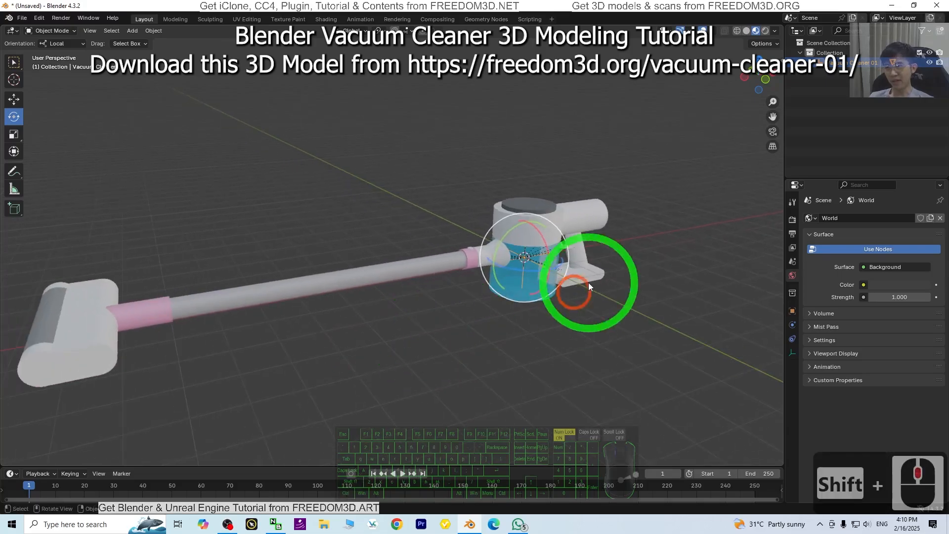
key(s)
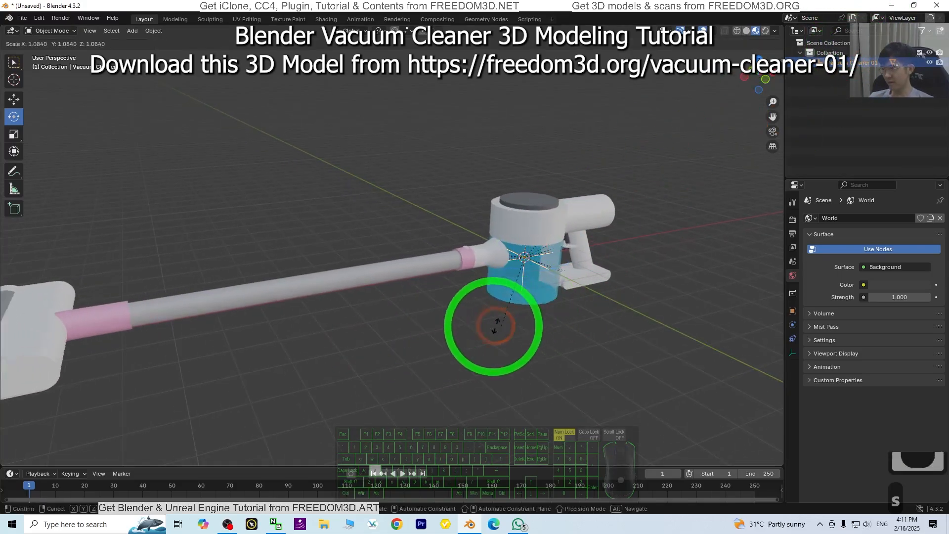
click(612, 300)
key(ctrl+z)
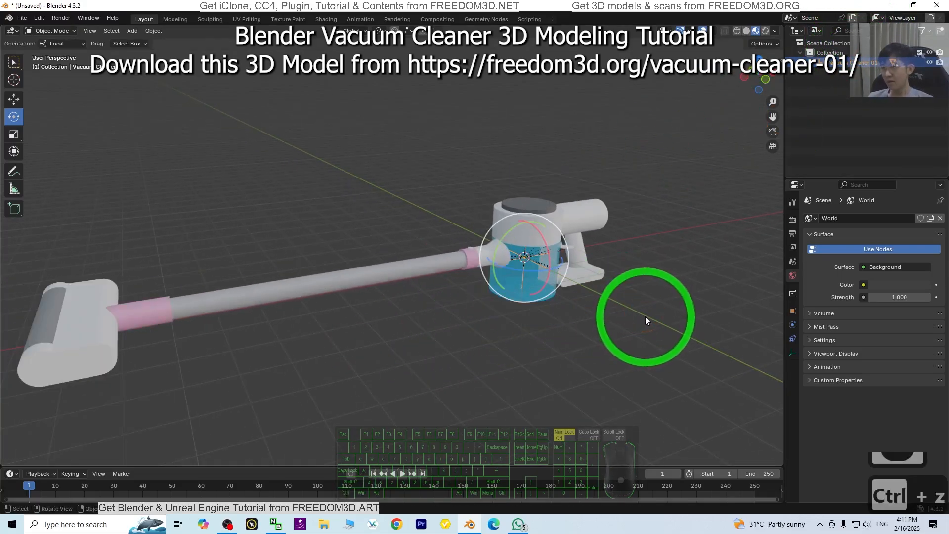
Scale the whole vacuum cleaner down through its parent empty by a factor of about 0.2 and again by 0.625
key(s)
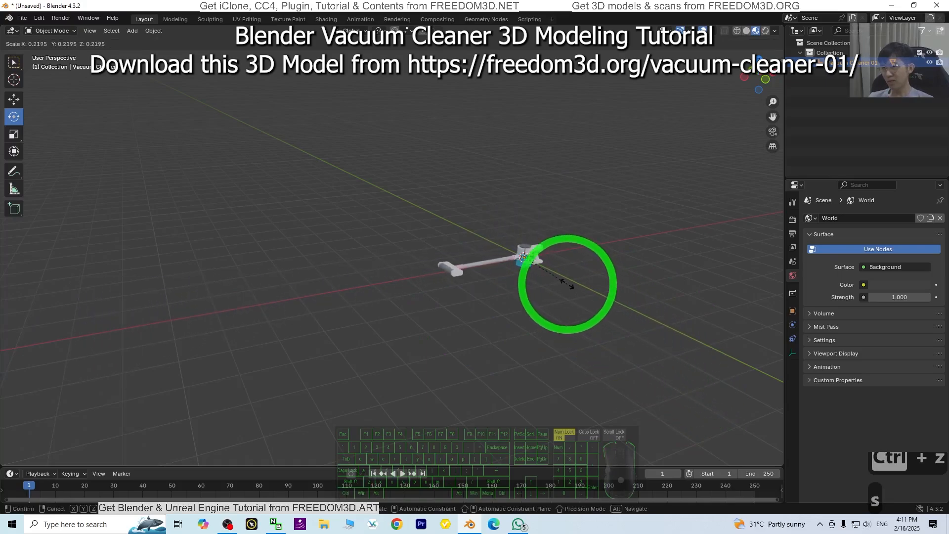
click(562, 281)
scroll(653, 292, up, 5)
key(s)
click(675, 303)
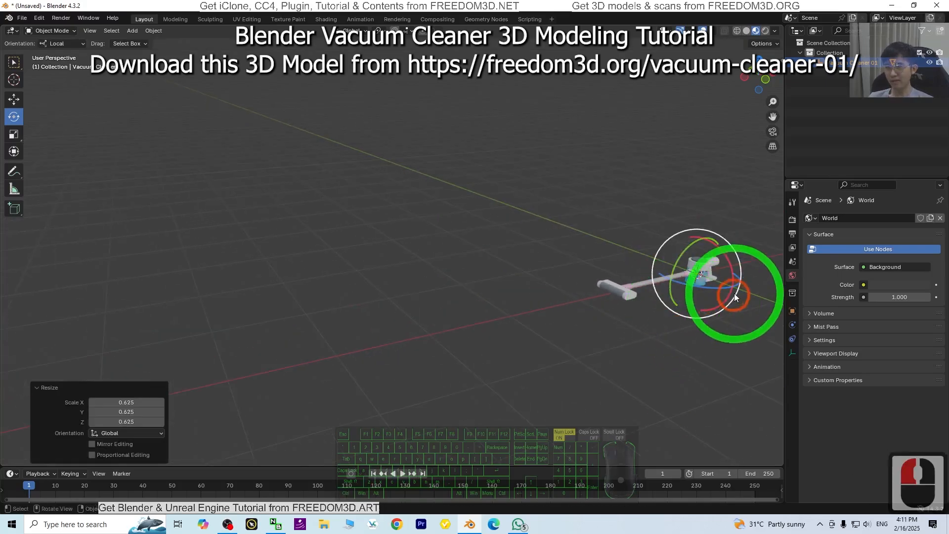
Enter Edit Mode on the white-and-blue cylindrical main body
shift+middle_drag(735, 296, 391, 320)
scroll(342, 337, up, 4)
shift+middle_drag(318, 375, 432, 277)
middle_drag(574, 317, 543, 304)
scroll(398, 202, up, 2)
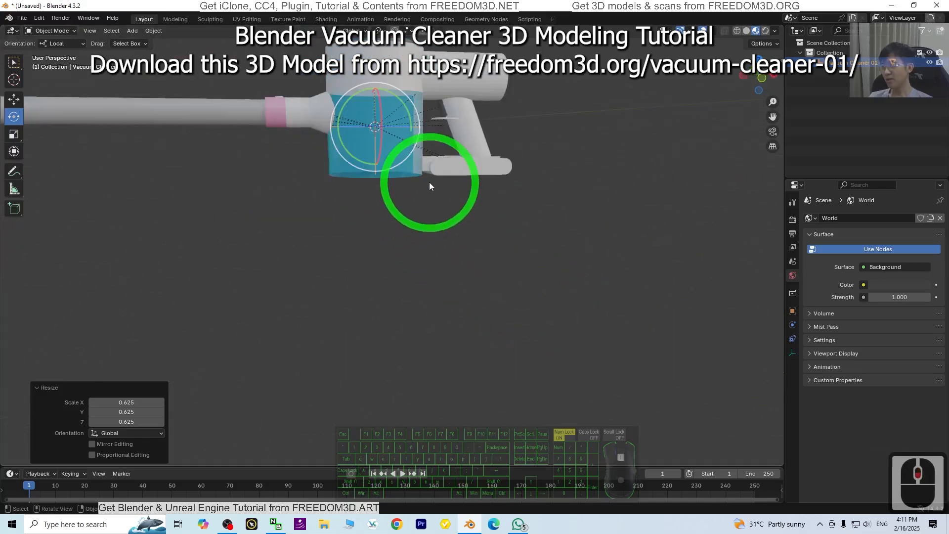
shift+middle_drag(463, 138, 461, 213)
middle_drag(489, 281, 503, 260)
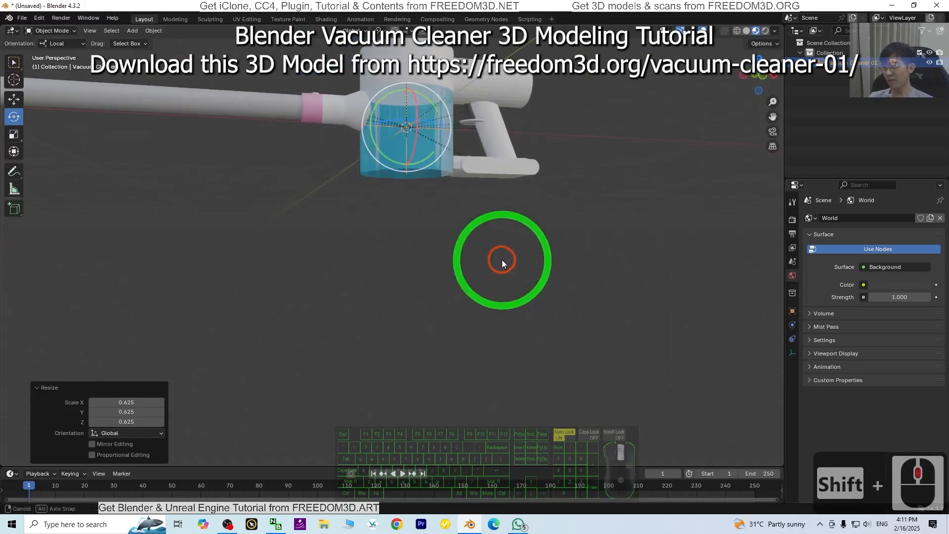
double_click(409, 163)
click(52, 31)
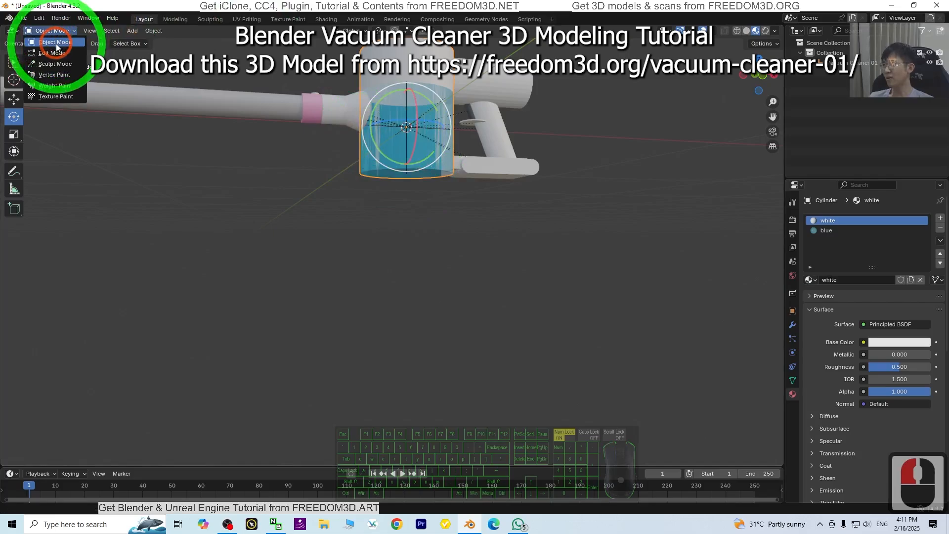
click(47, 52)
Move the bottom face of the blue container down about 0.036 m along Z
click(414, 177)
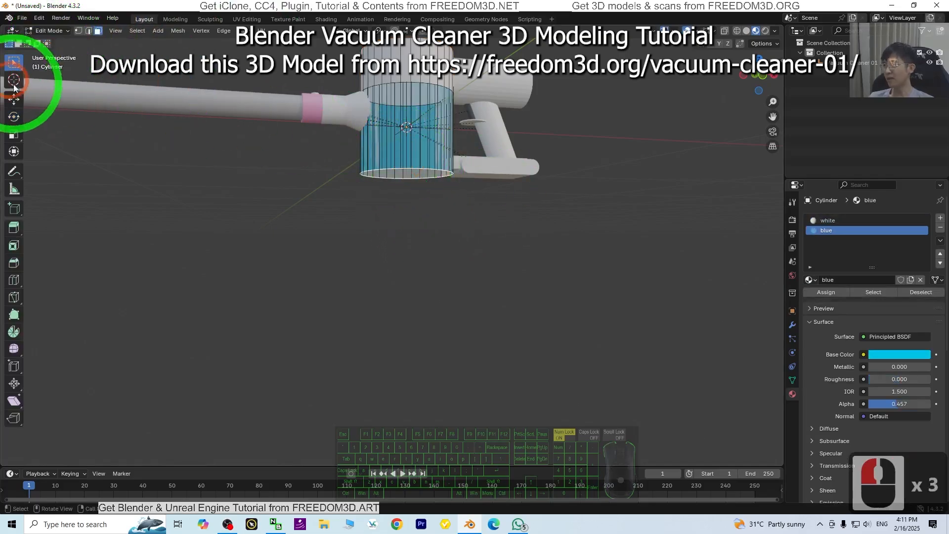
click(14, 100)
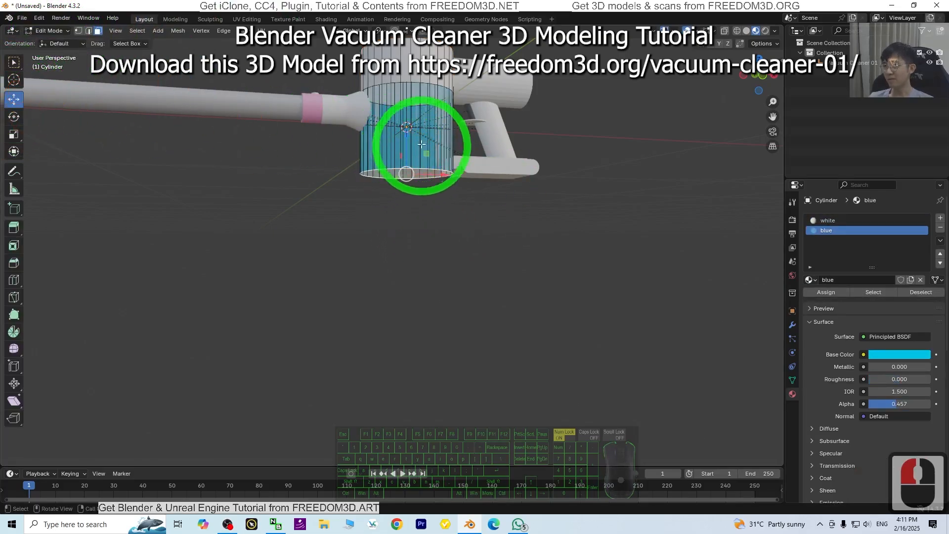
middle_drag(573, 161, 565, 198)
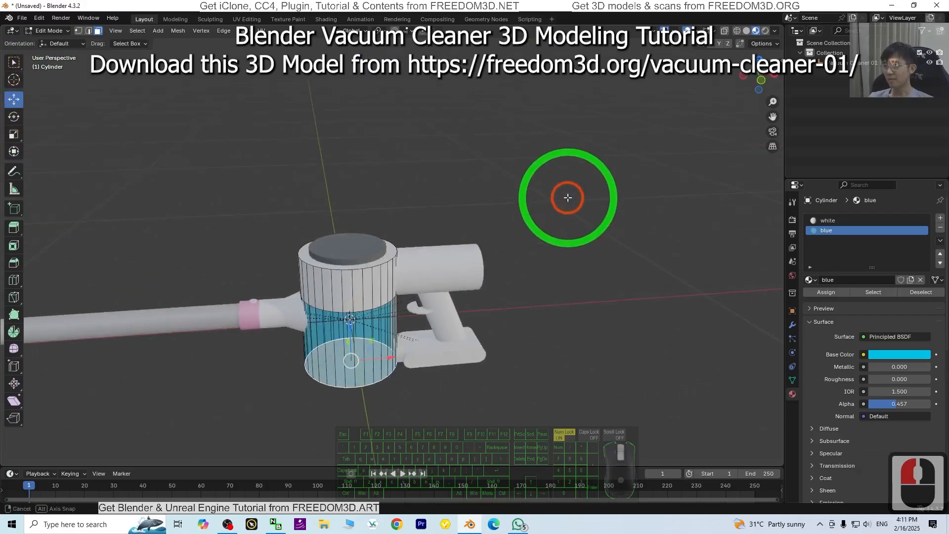
drag(350, 325, 351, 339)
middle_drag(595, 398, 583, 367)
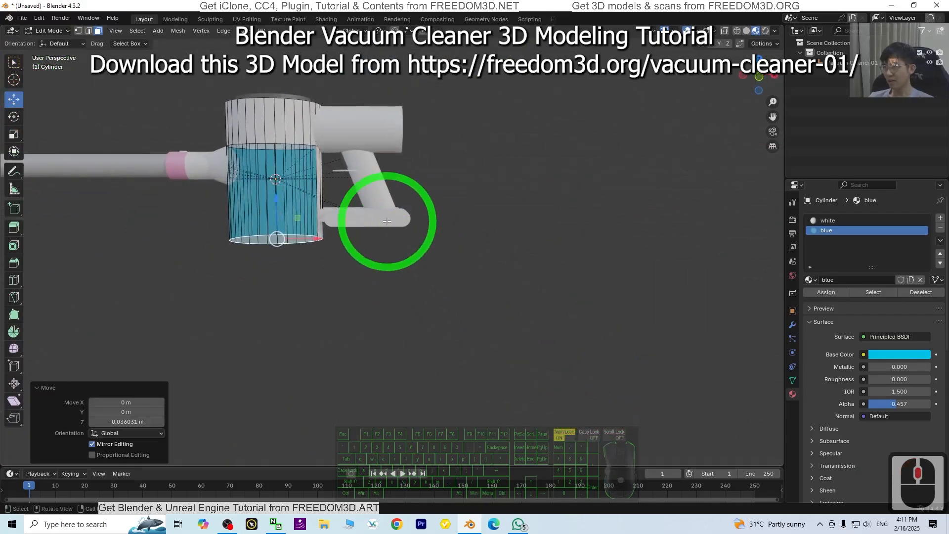
Leave Edit Mode and move both parts of the rounded base under the handle slightly down along the Z axis
click(366, 216)
click(55, 42)
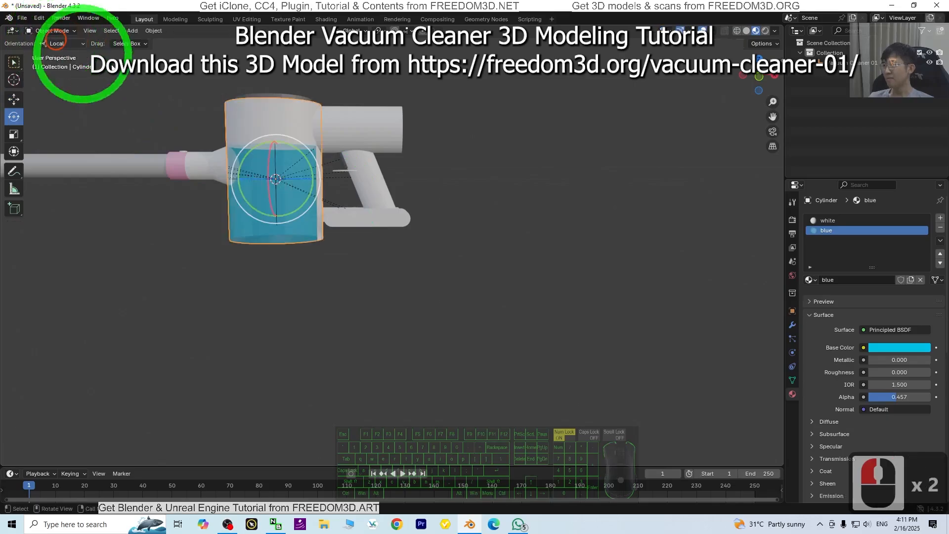
scroll(375, 218, up, 2)
click(366, 205)
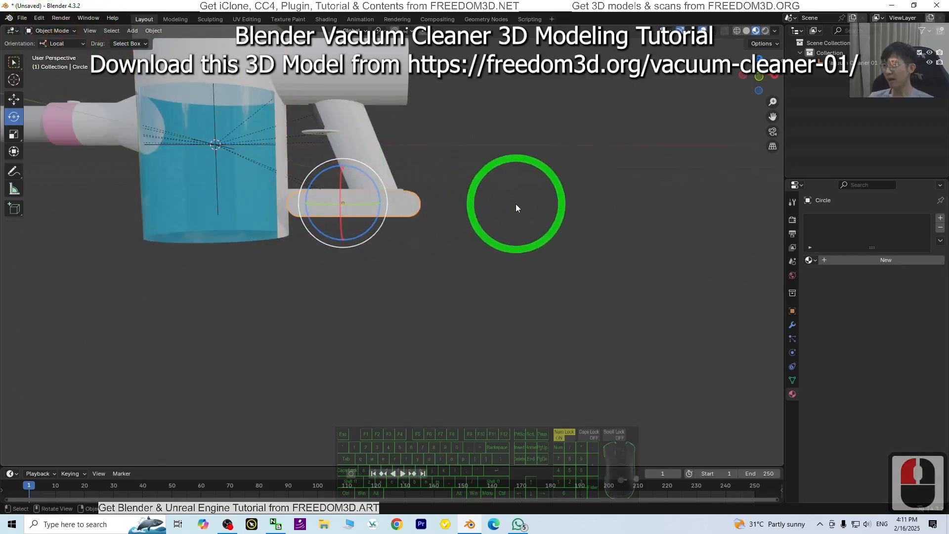
middle_drag(517, 205, 493, 243)
shift+click(228, 313)
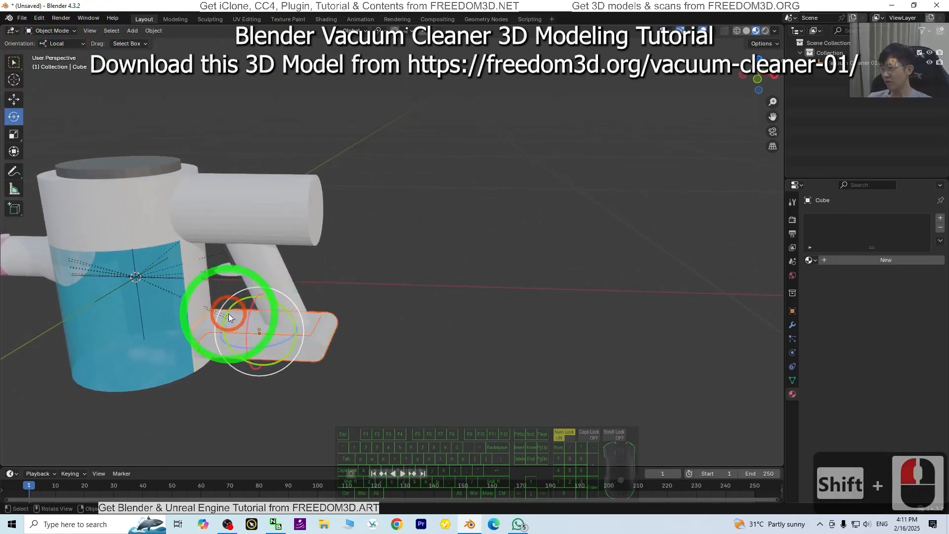
click(13, 97)
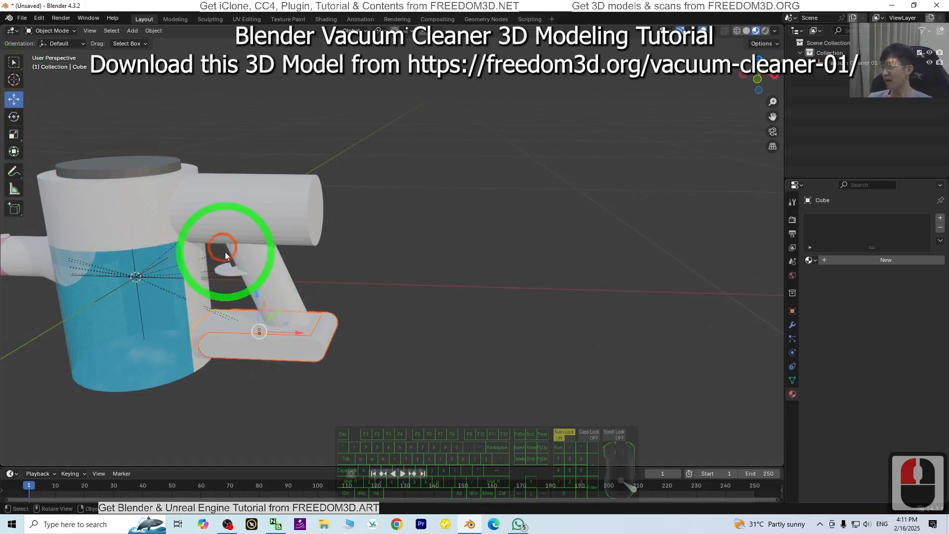
drag(256, 300, 245, 234)
Lengthen the slanted handle grip by scaling it about 1.146 along its local Z axis
click(269, 290)
click(13, 134)
middle_drag(458, 360, 402, 269)
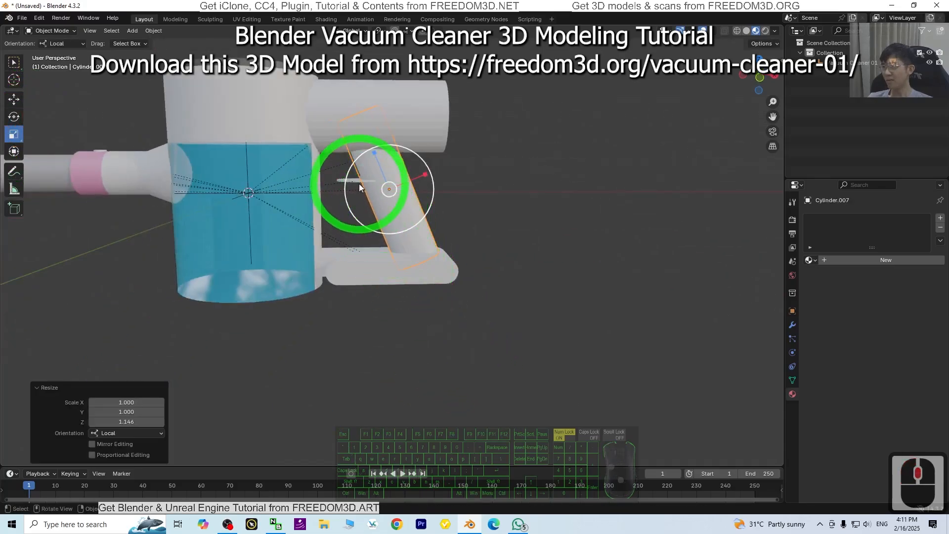
Scale the dark grip insert and the trigger together by about 1.198 in X and Z, and reposition them slightly in the XZ plane
double_click(353, 169)
scroll(437, 137, up, 3)
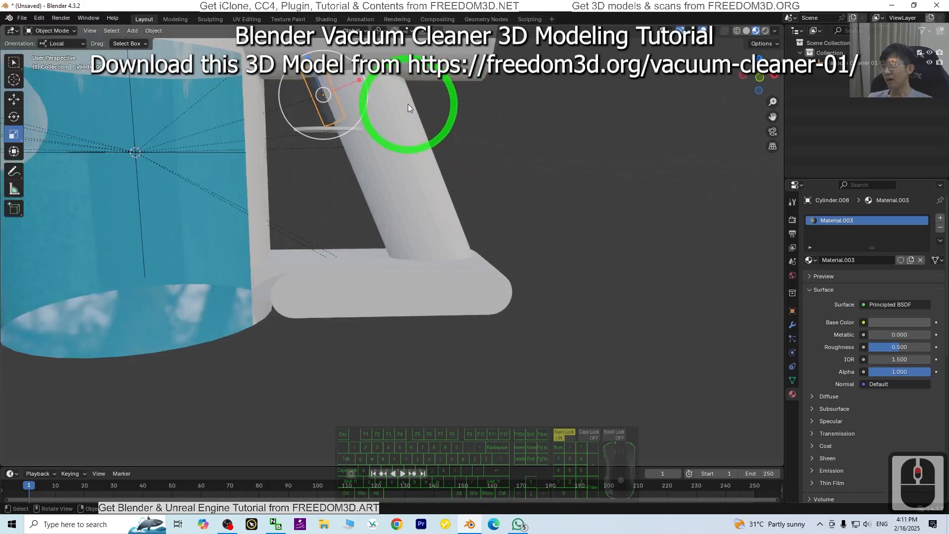
scroll(408, 103, down, 3)
shift+middle_drag(458, 152, 462, 187)
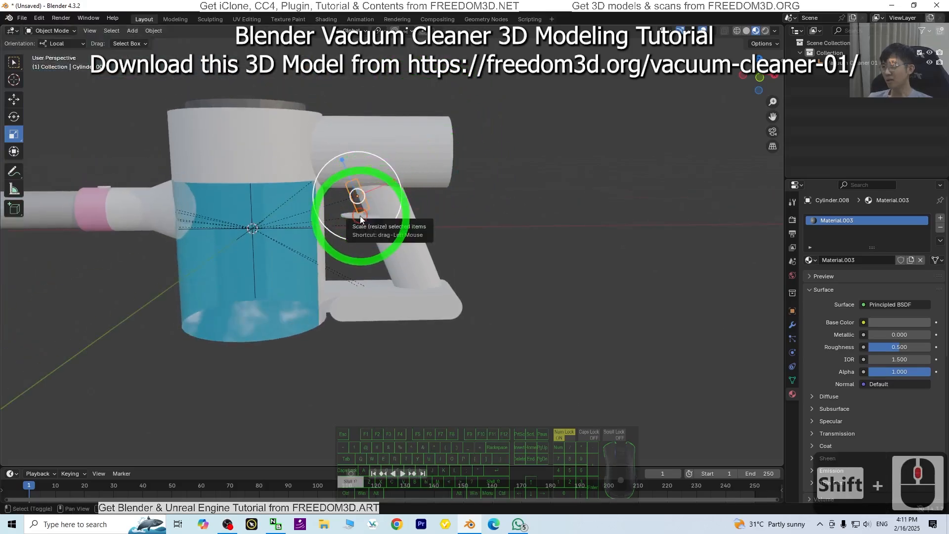
shift+click(360, 220)
shift+drag(381, 179, 390, 189)
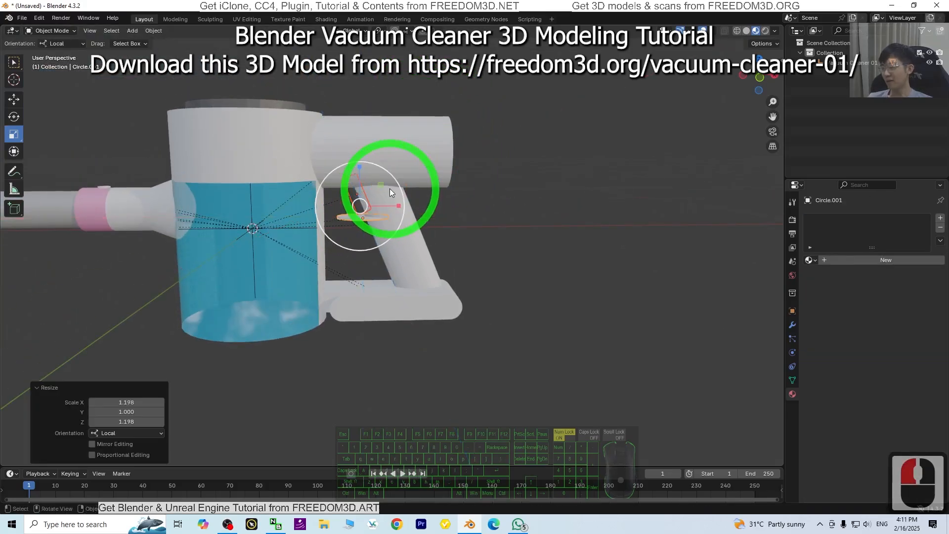
click(14, 99)
drag(382, 188, 388, 203)
Examine the whole vacuum cleaner from several angles to check the proportions of the body and handle
middle_drag(609, 249, 524, 286)
scroll(543, 388, down, 2)
scroll(523, 302, up, 2)
shift+middle_drag(505, 338, 523, 284)
scroll(584, 305, up, 2)
scroll(589, 316, down, 2)
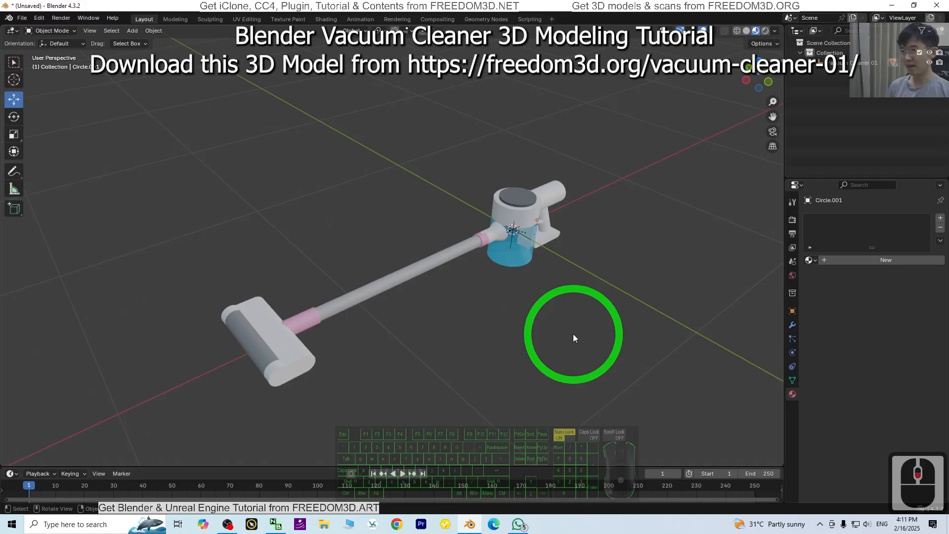
scroll(573, 334, up, 2)
middle_drag(554, 351, 544, 339)
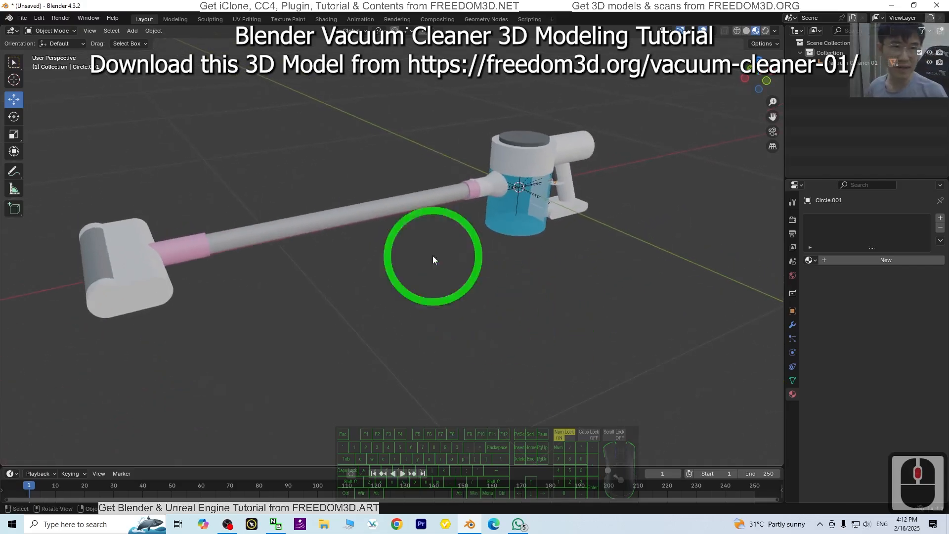
middle_drag(528, 292, 337, 277)
Select the floor head and inspect it, the tube and the body from front, rear and close-up views
click(322, 256)
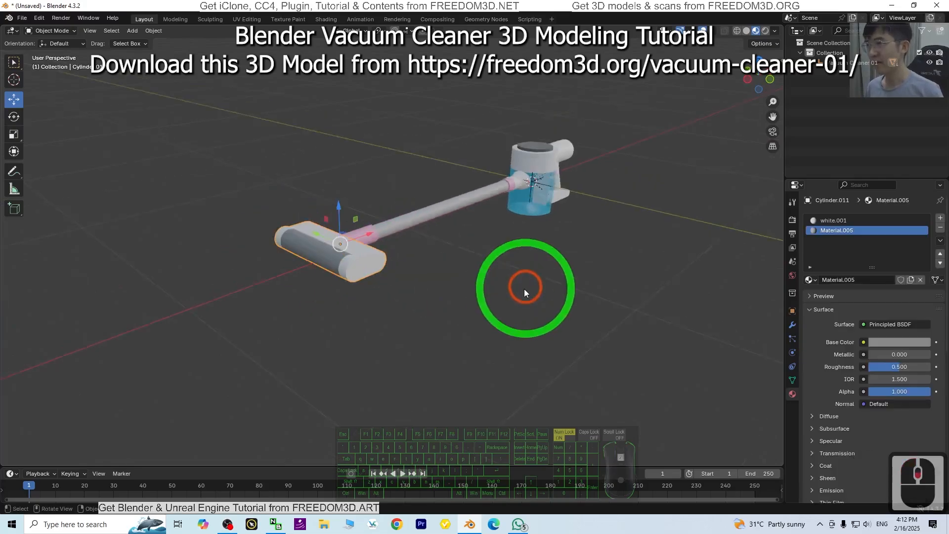
scroll(504, 281, down, 2)
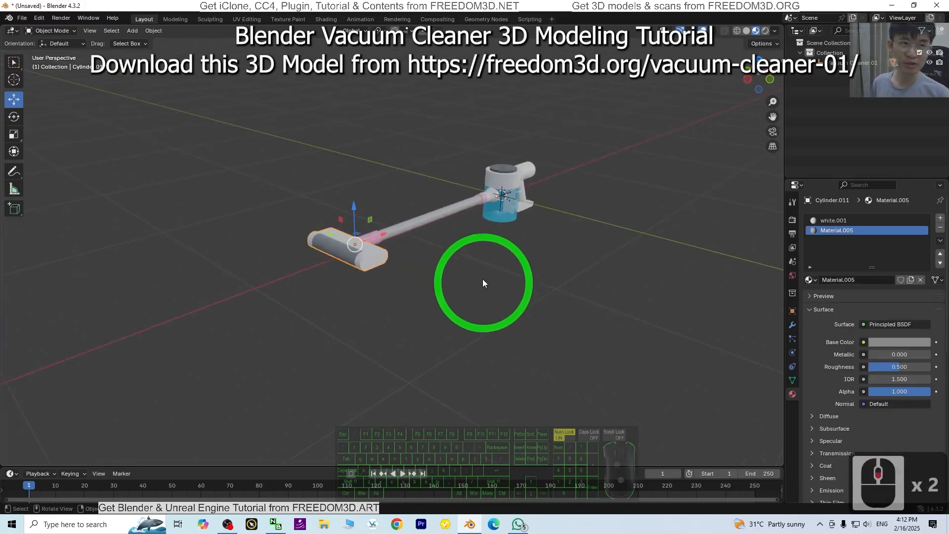
scroll(458, 277, up, 2)
scroll(535, 277, down, 2)
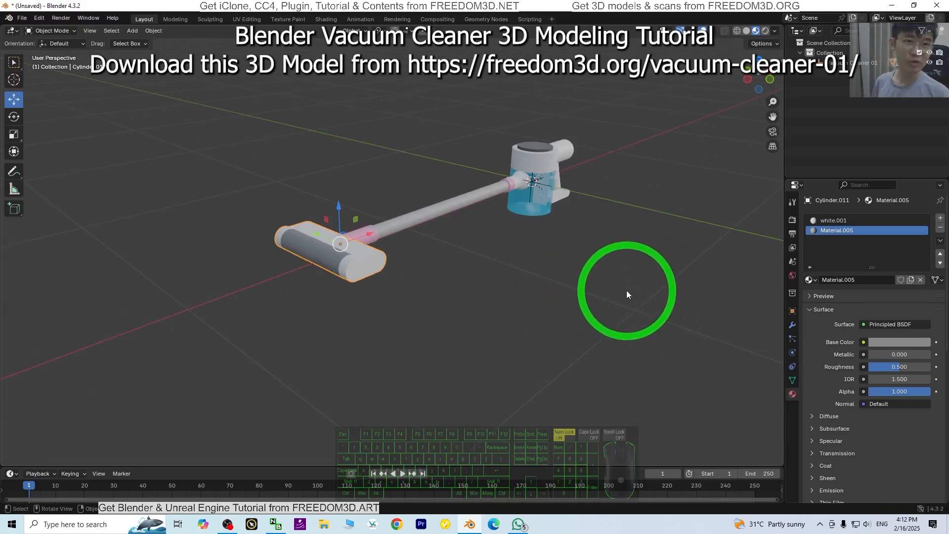
middle_drag(683, 254, 403, 229)
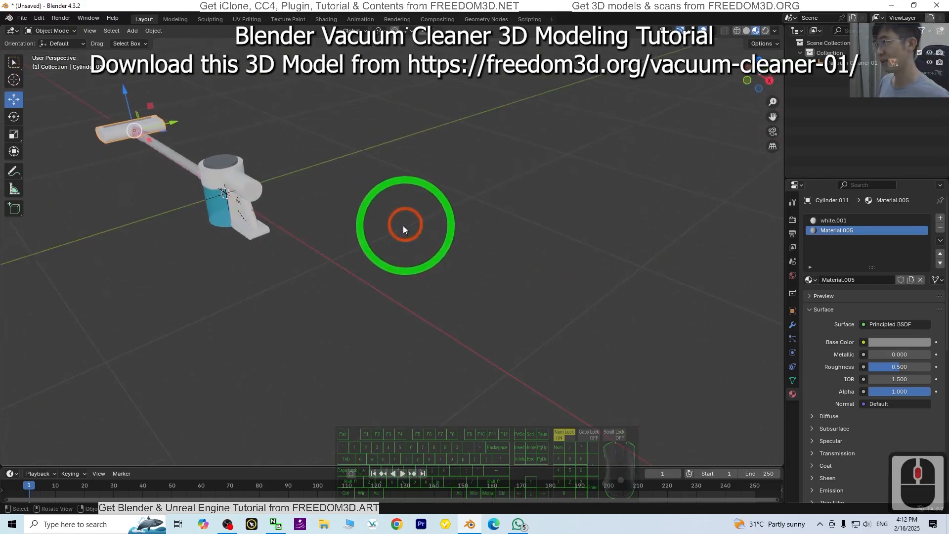
middle_drag(215, 253, 355, 233)
scroll(556, 182, up, 2)
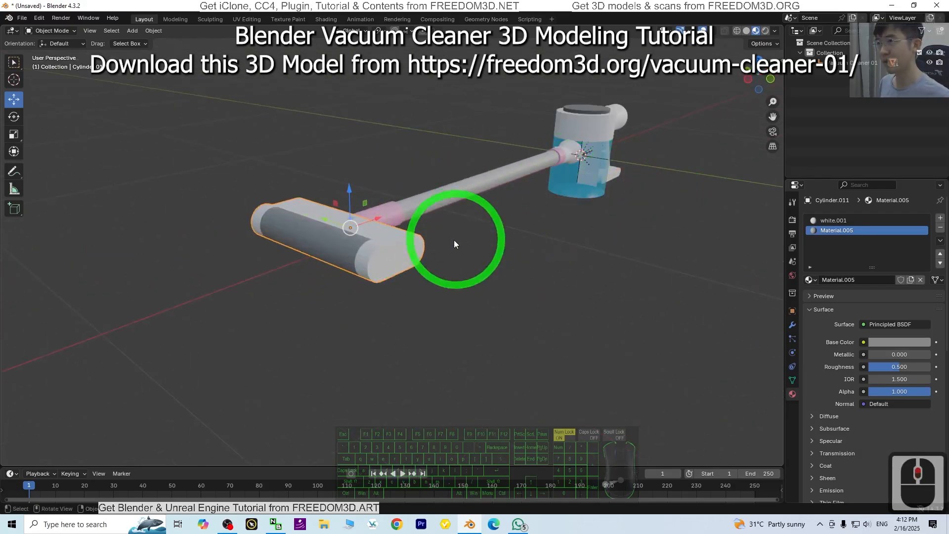
middle_drag(454, 243, 488, 179)
scroll(508, 199, up, 3)
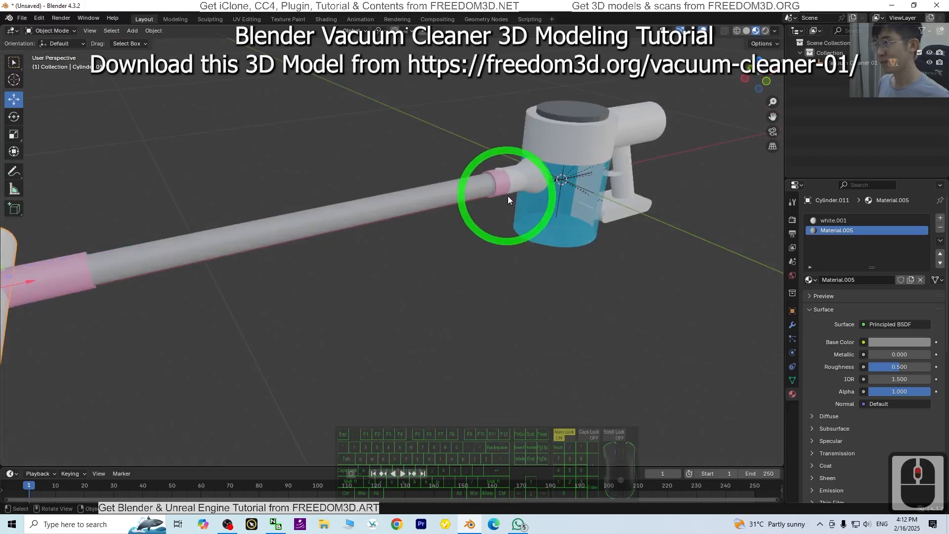
scroll(643, 207, down, 2)
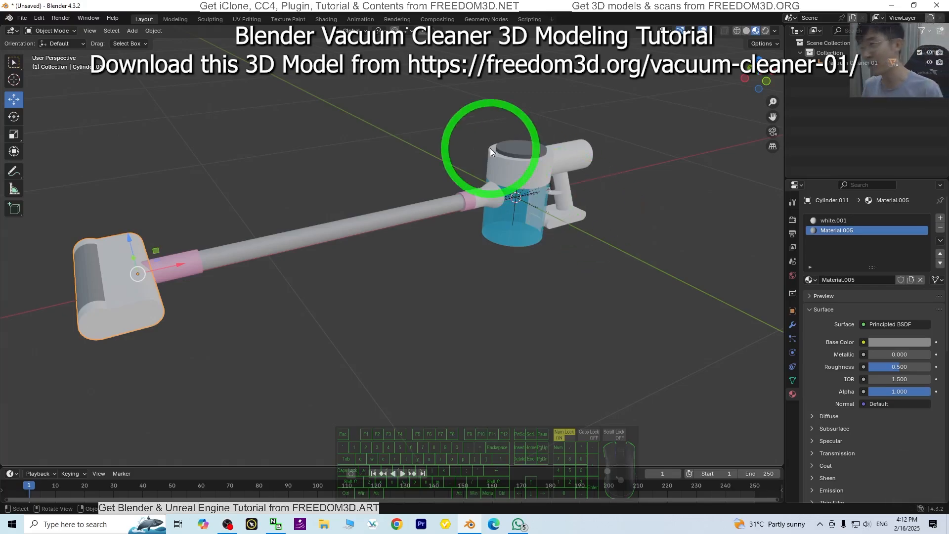
middle_drag(483, 148, 398, 265)
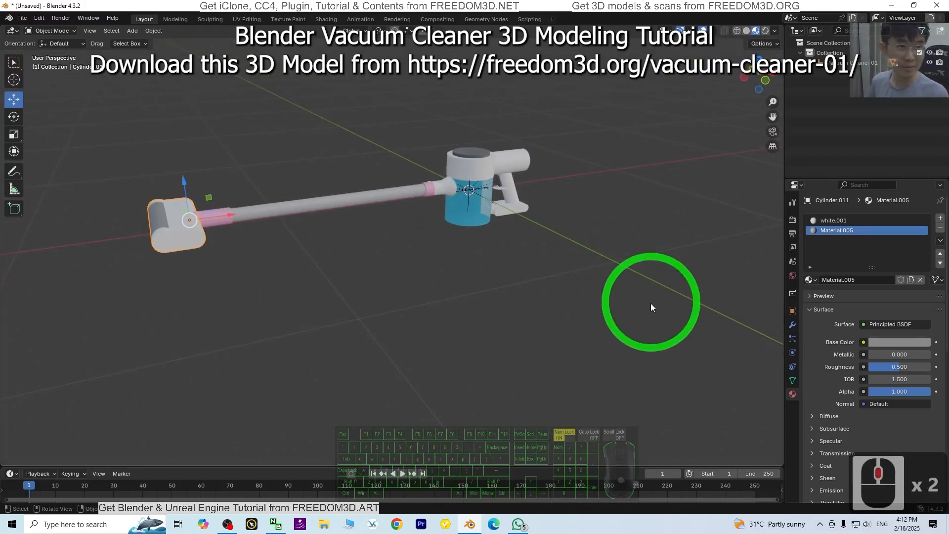
middle_drag(679, 316, 714, 319)
scroll(637, 265, up, 6)
scroll(690, 254, down, 4)
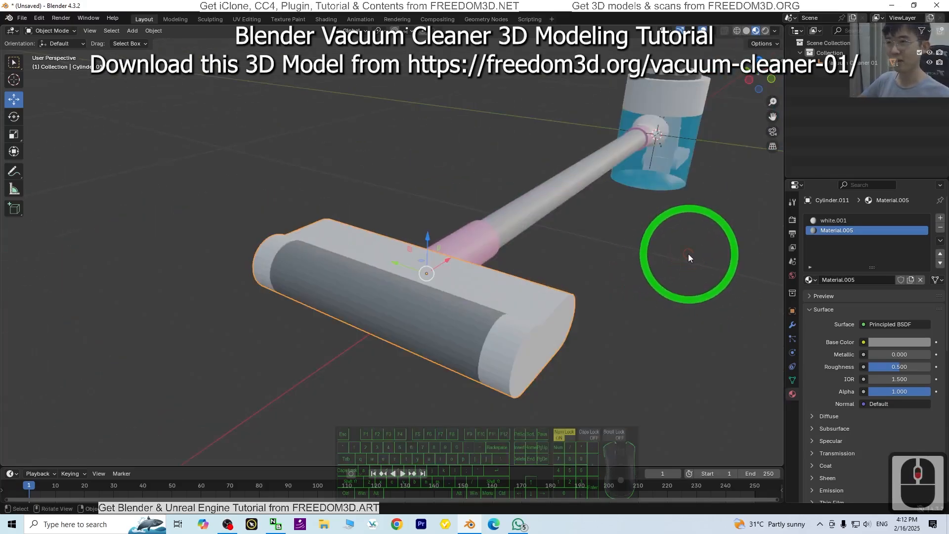